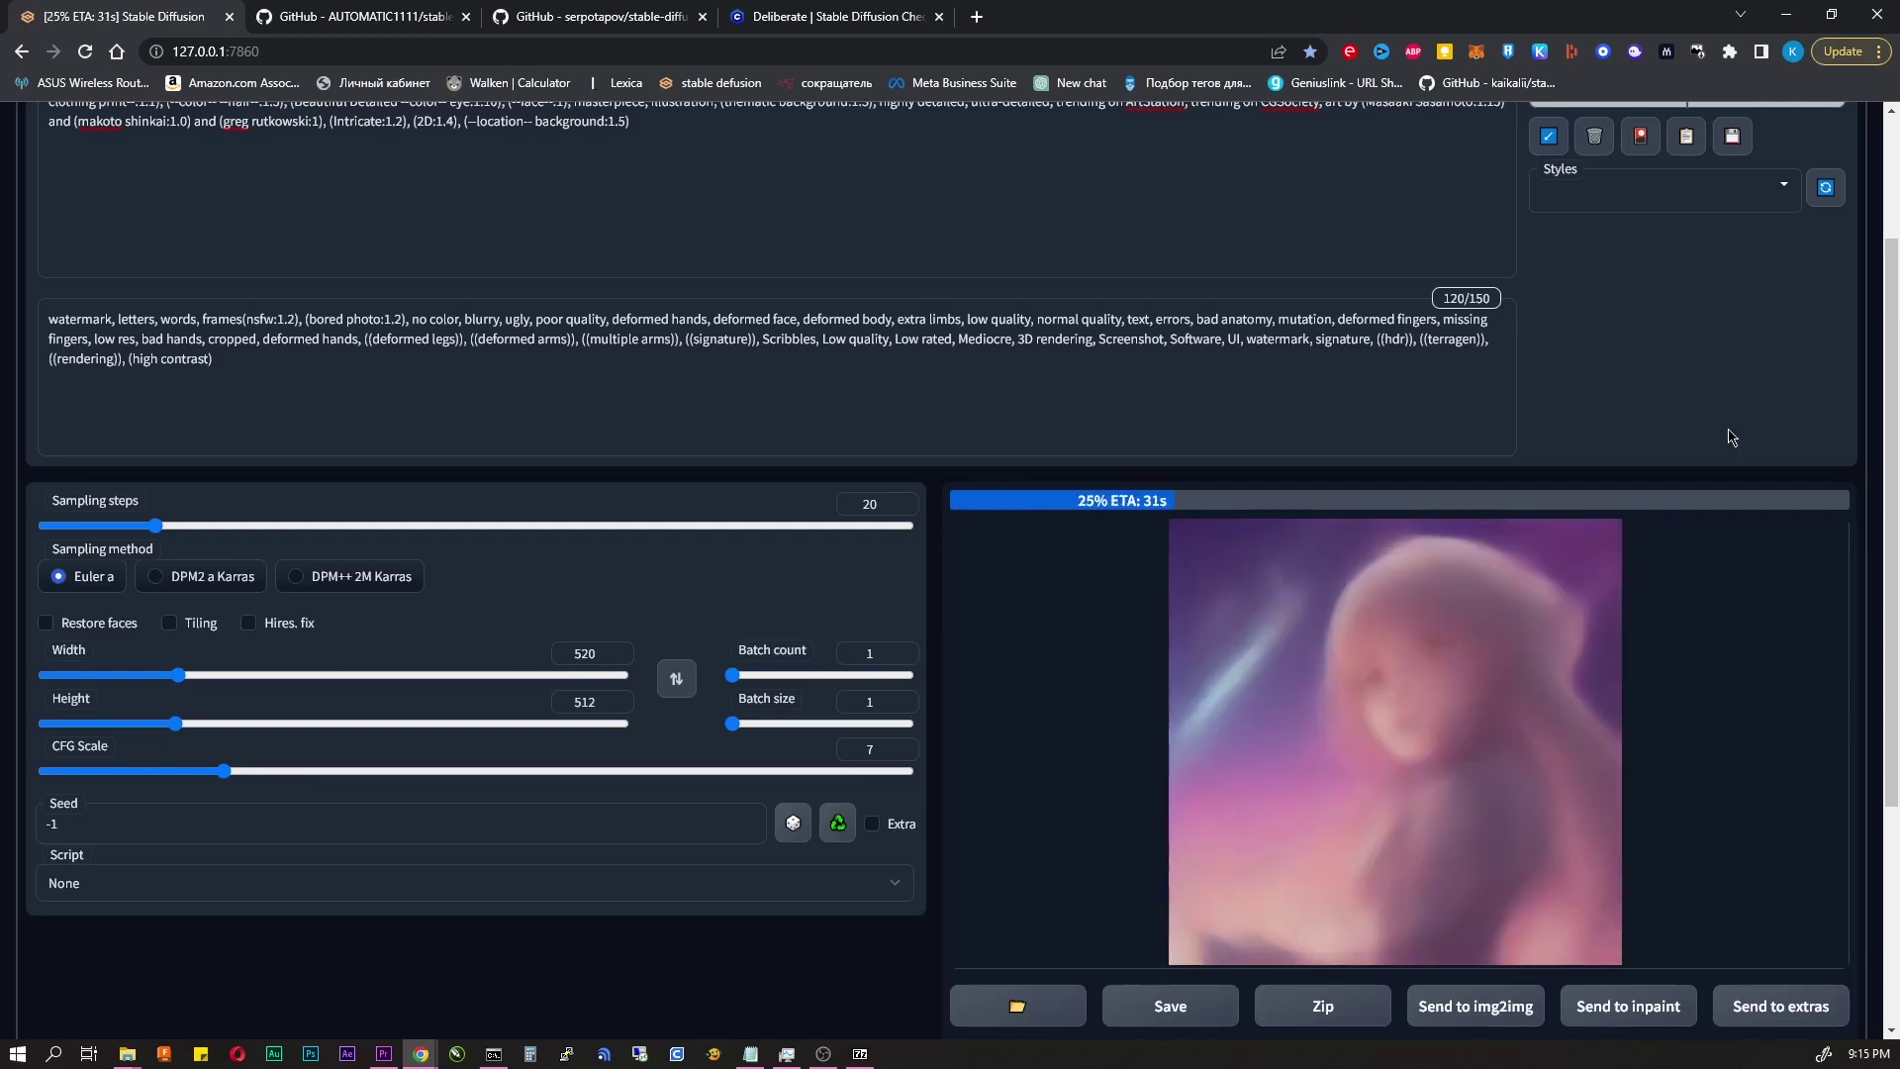
- Send the headphones-girl image to img2img and confirm Outpainting mk2 expands 128 px left and right
scroll(1732, 436, down, 1)
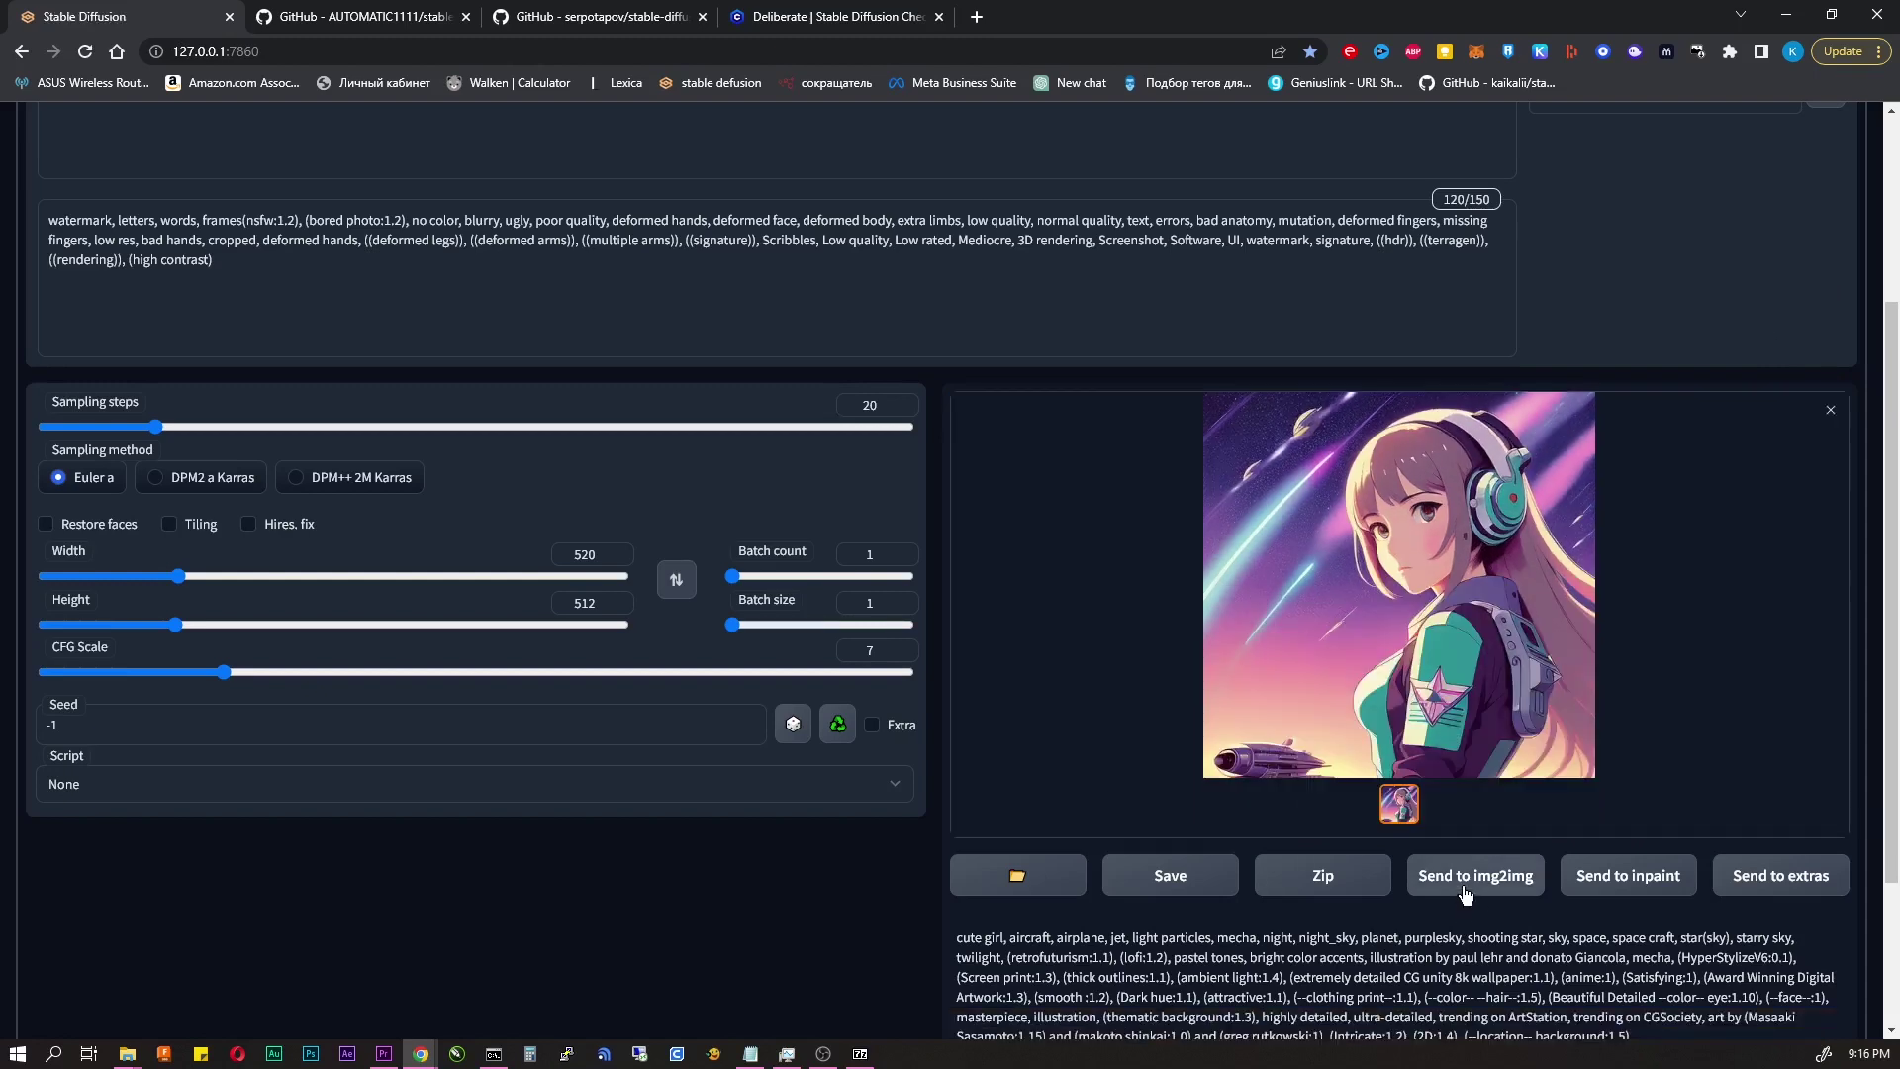
click(1467, 877)
scroll(1165, 794, down, 2)
scroll(1165, 794, down, 2)
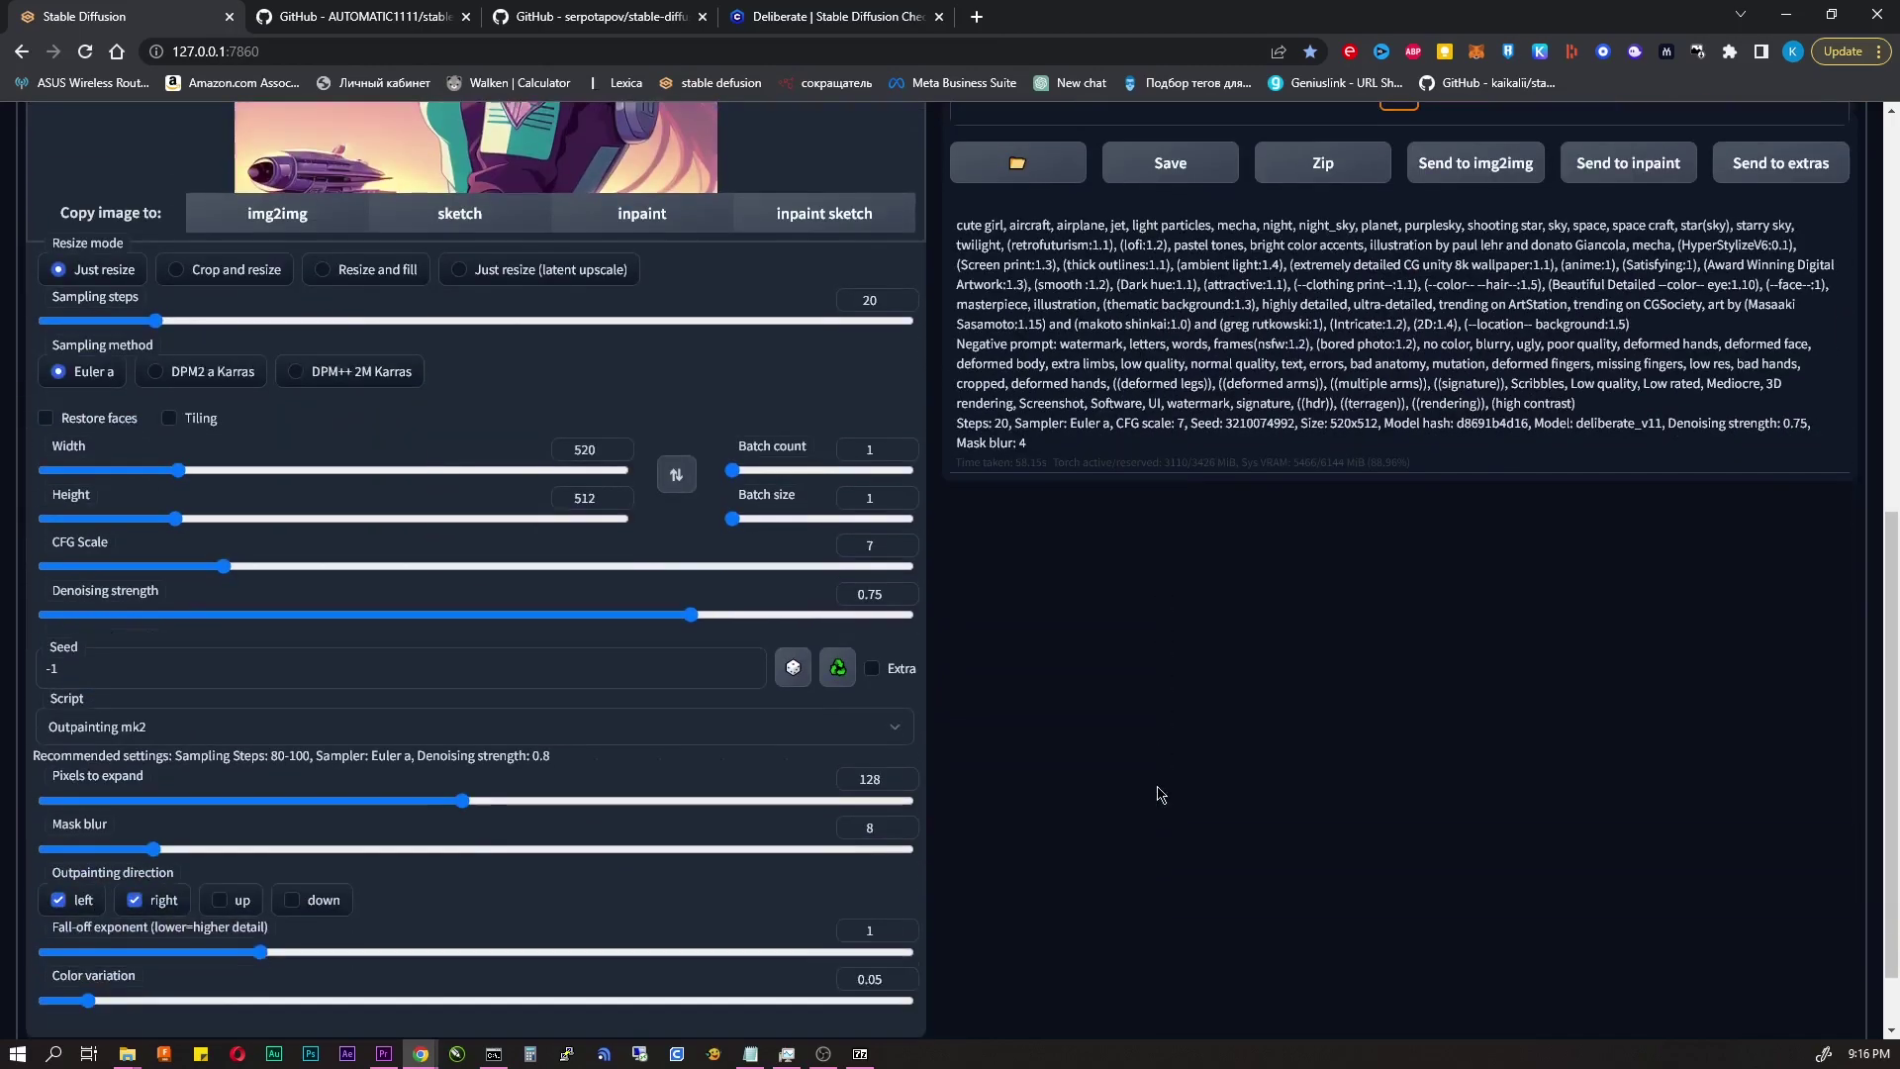
scroll(1158, 789, up, 2)
scroll(1158, 789, down, 3)
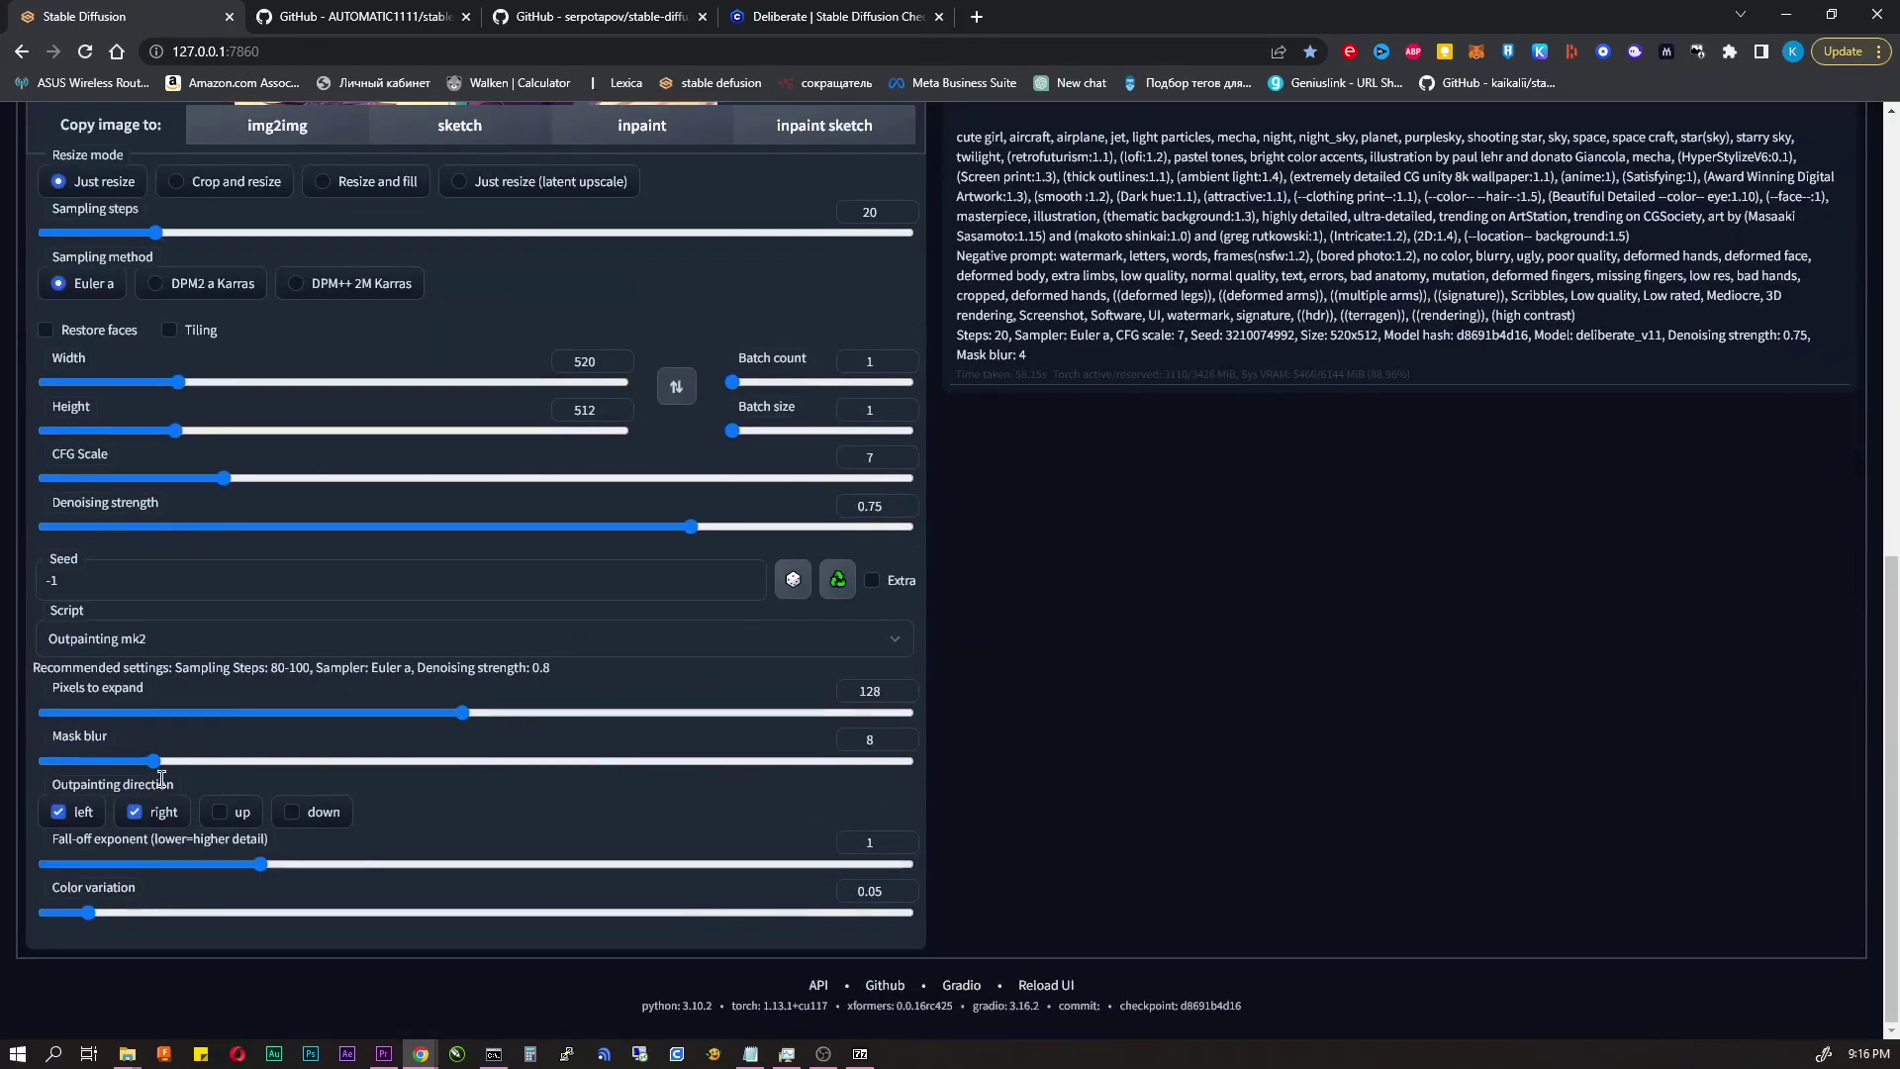
scroll(1171, 836, up, 4)
scroll(1452, 461, up, 4)
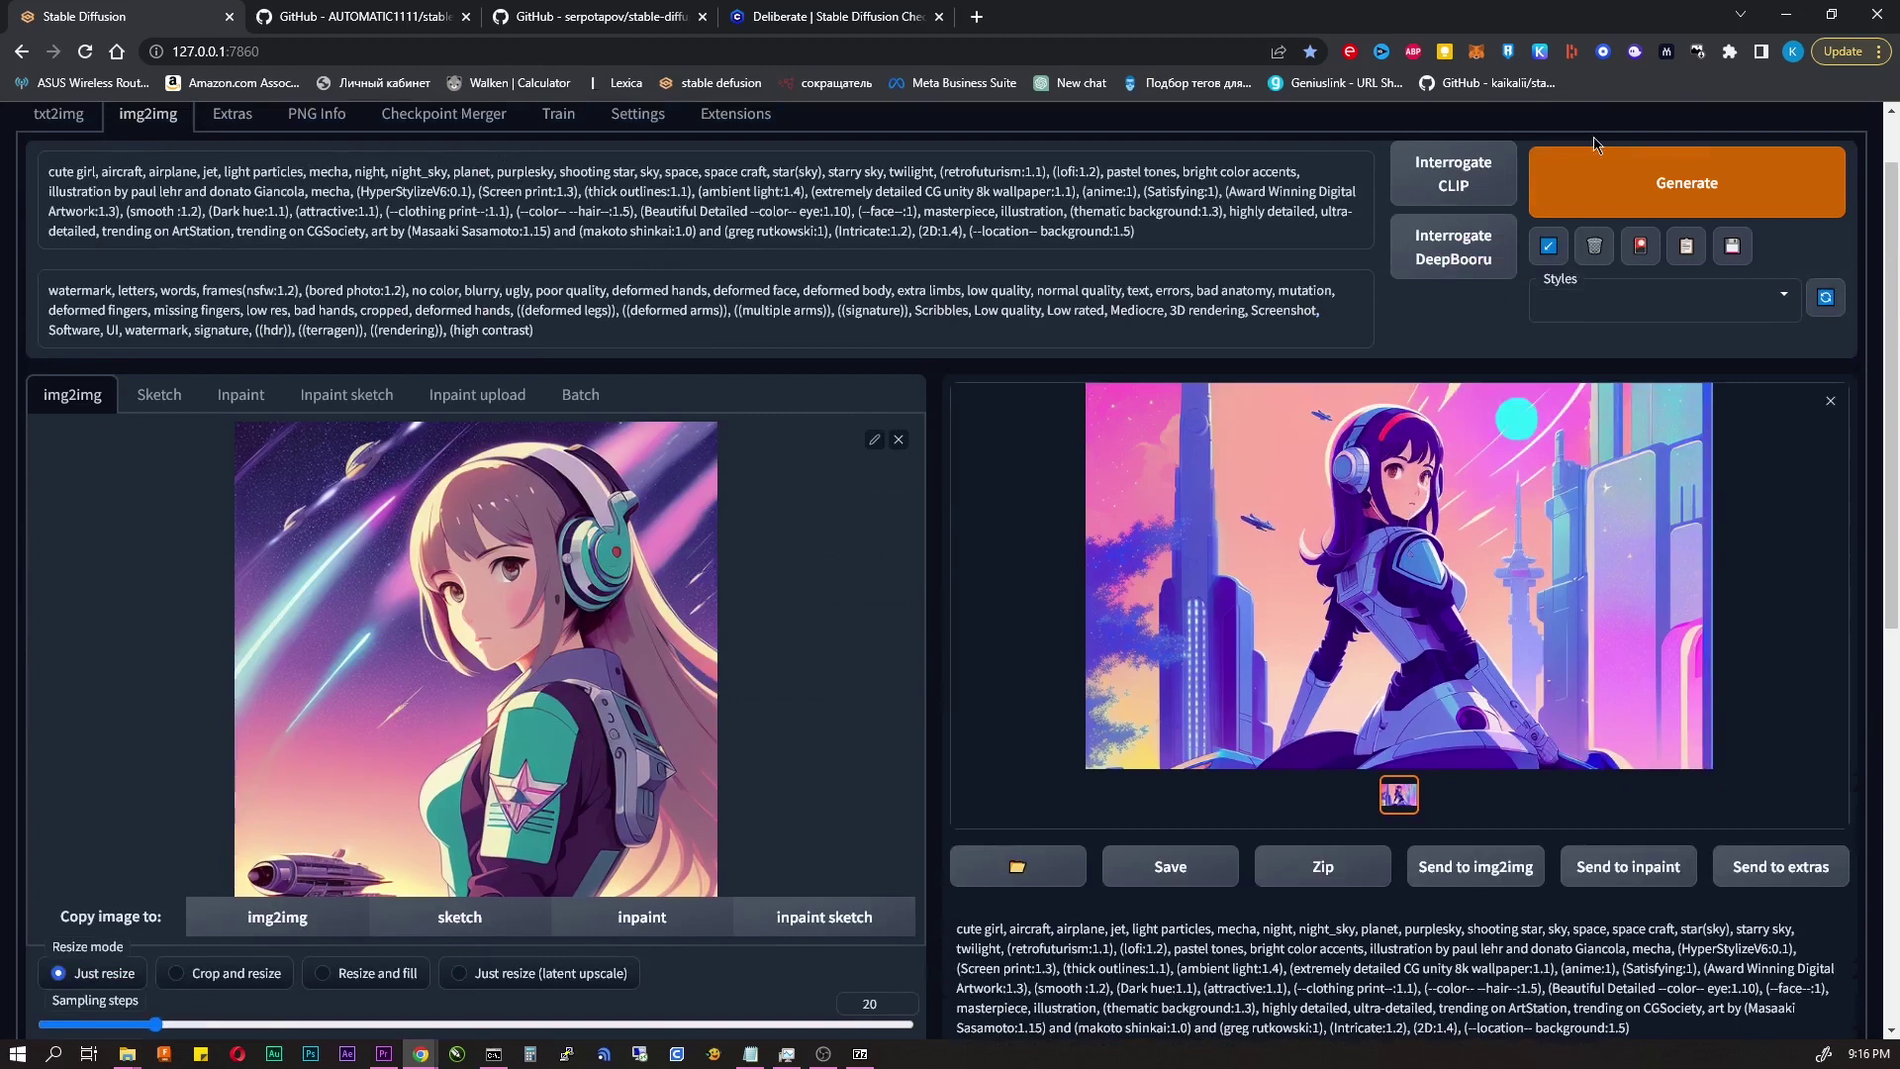
- Generate the outpainted image and preview the widened result with added spaceships full-size
click(1589, 198)
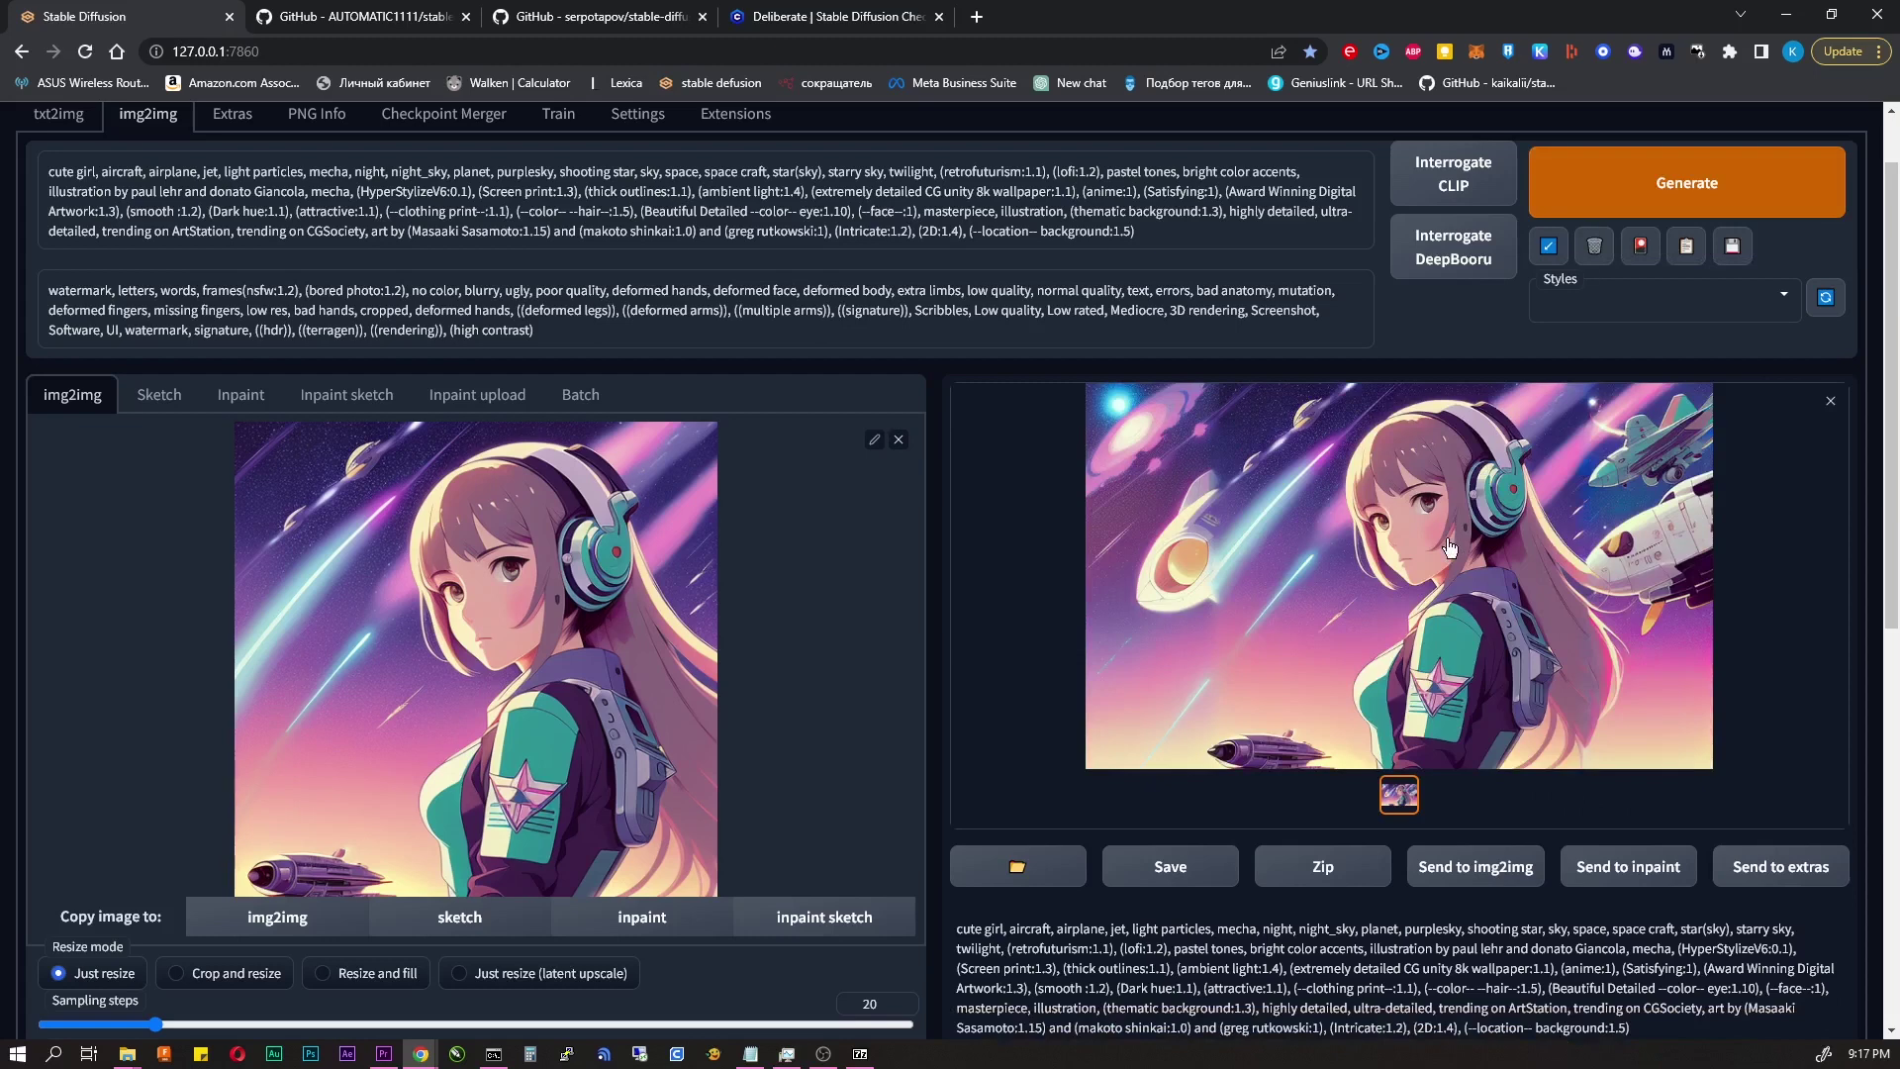
click(1450, 549)
click(1697, 505)
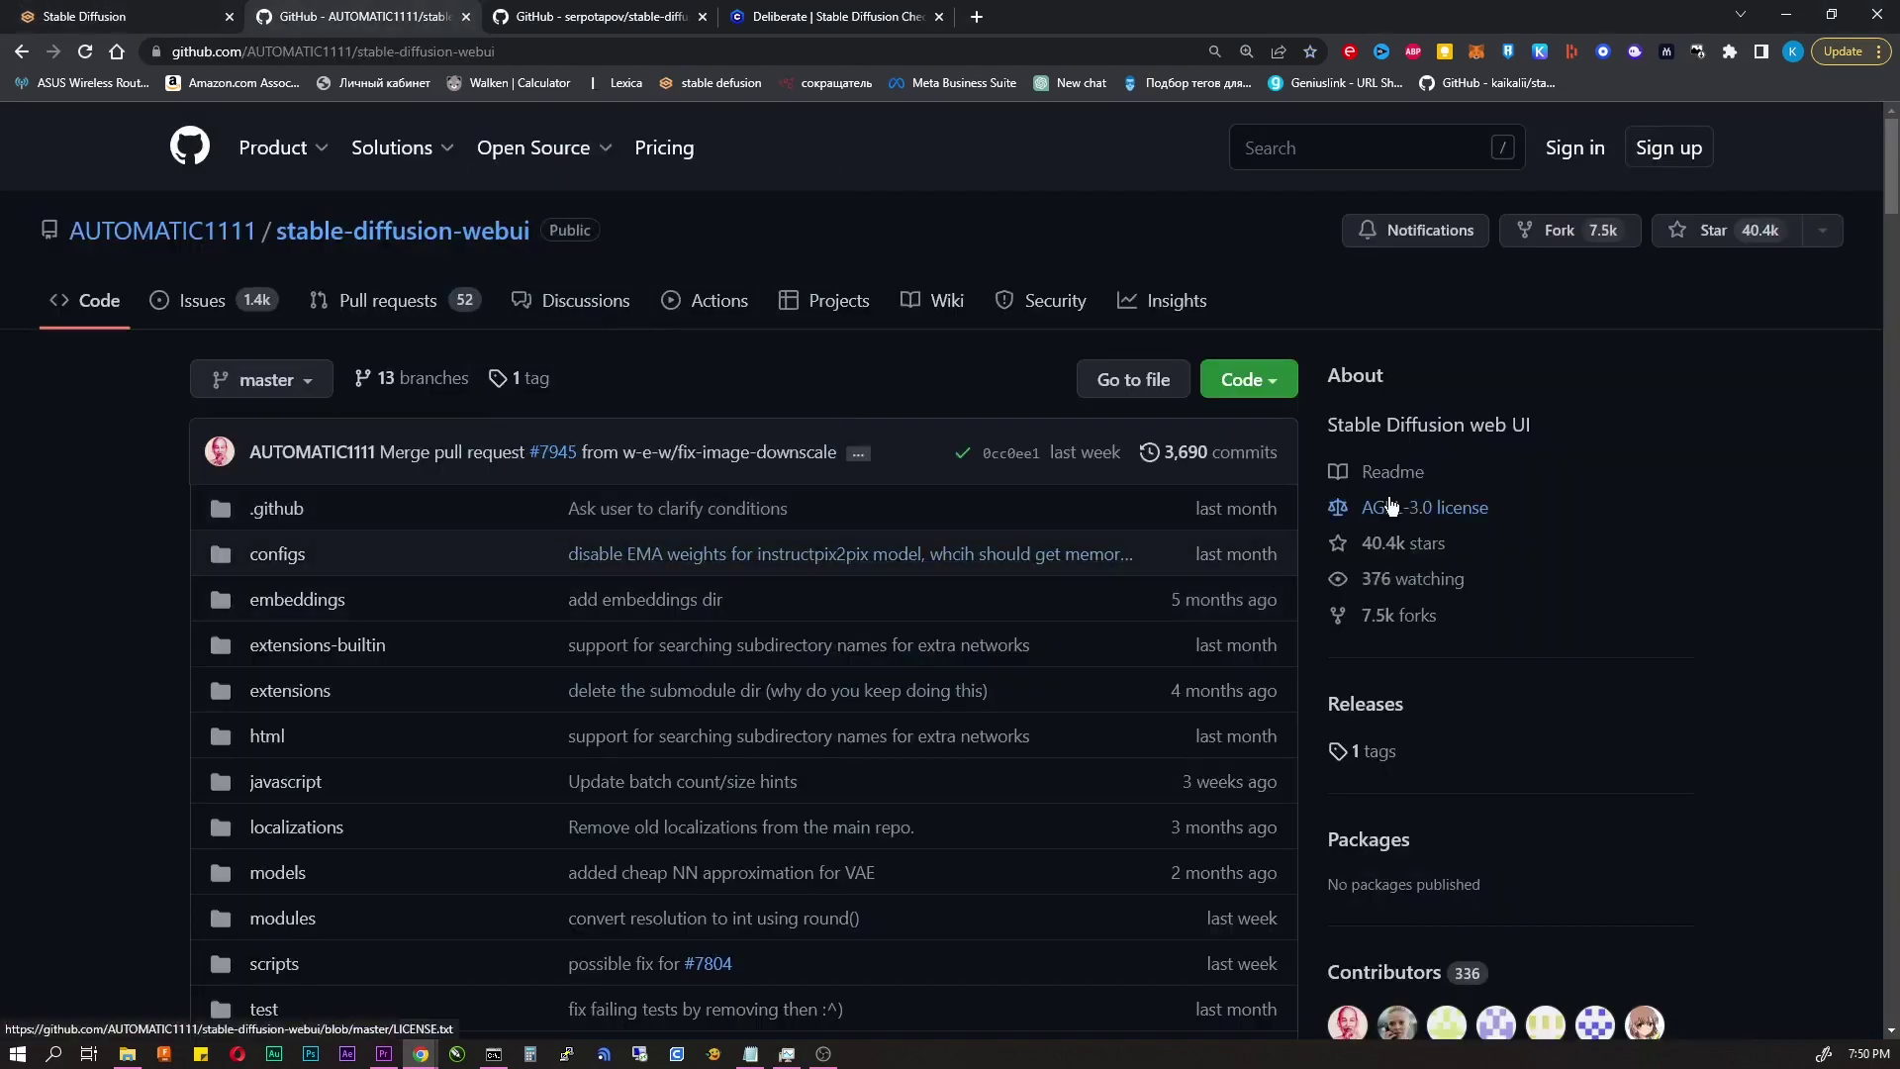
- Scroll through the AUTOMATIC1111 stable-diffusion-webui README and its install steps
scroll(1390, 500, down, 4)
scroll(1383, 507, down, 15)
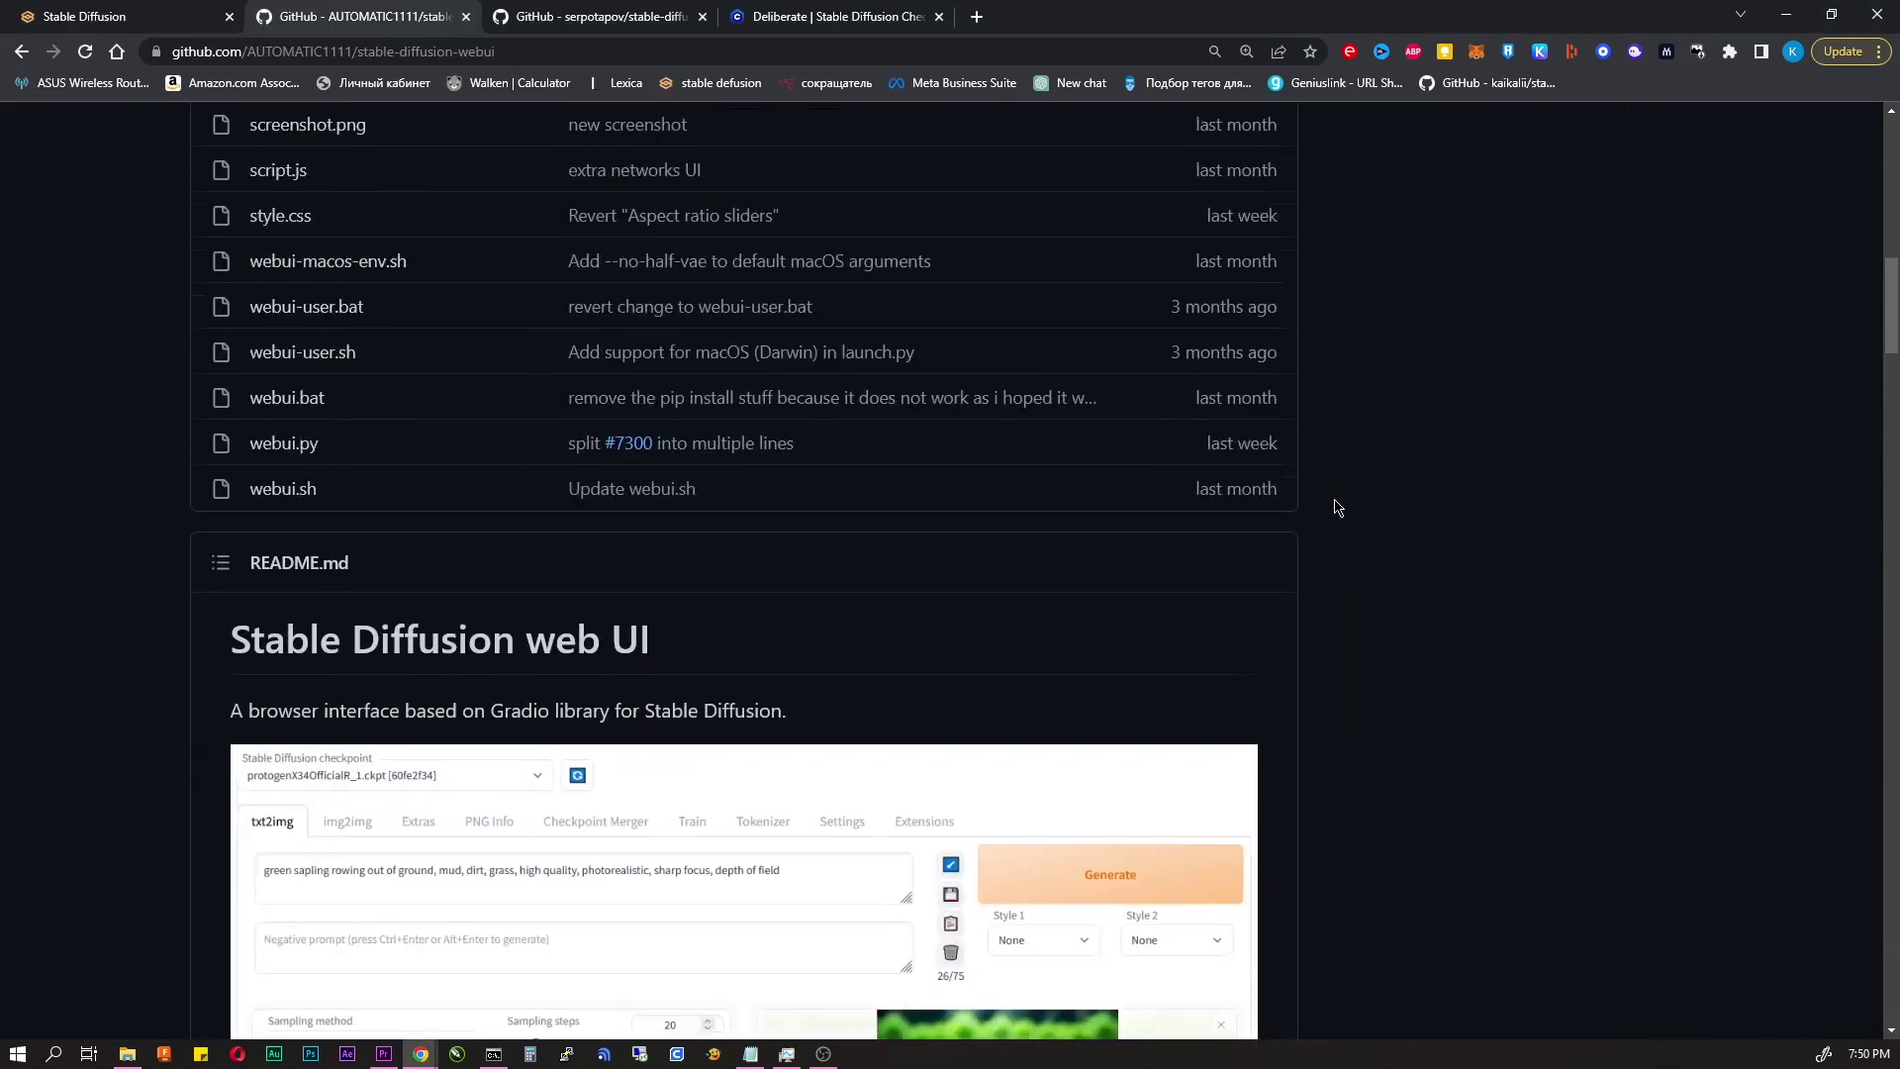
scroll(1338, 508, down, 15)
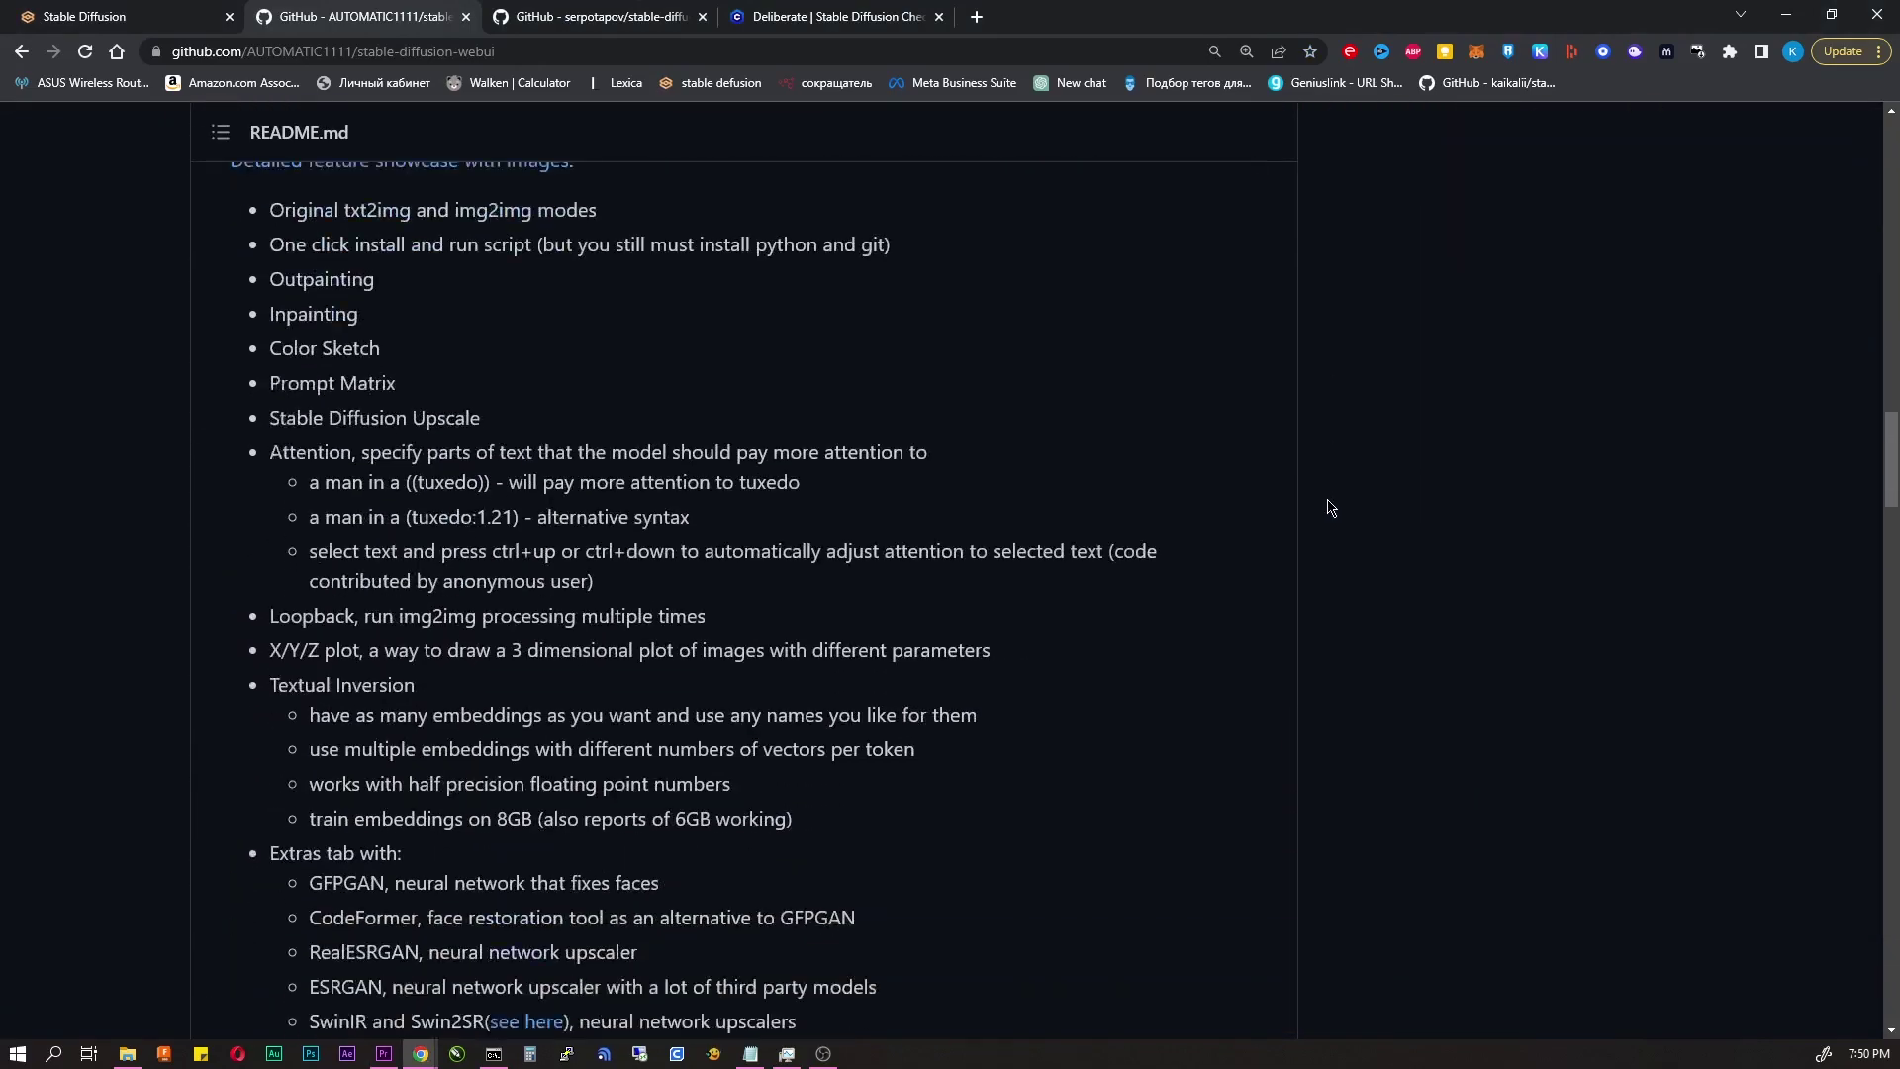
scroll(1330, 508, down, 15)
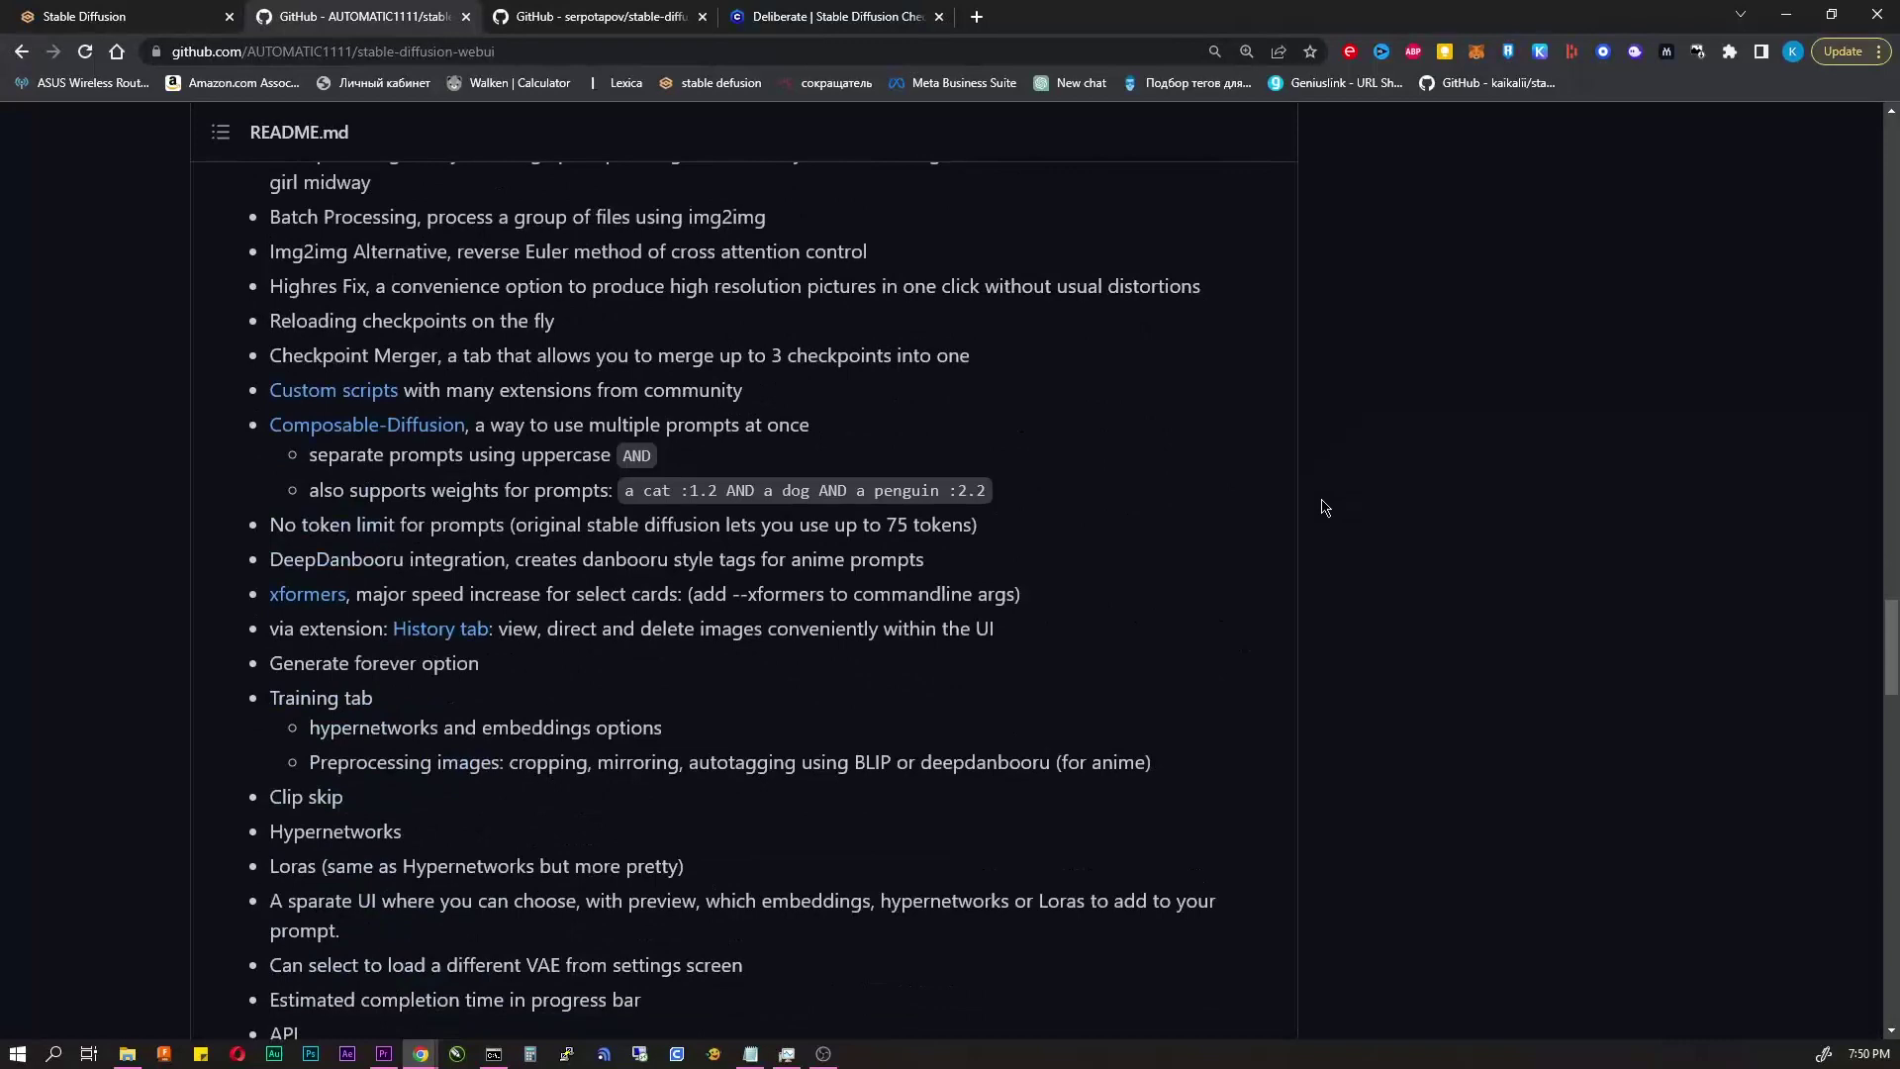
scroll(1287, 506, down, 3)
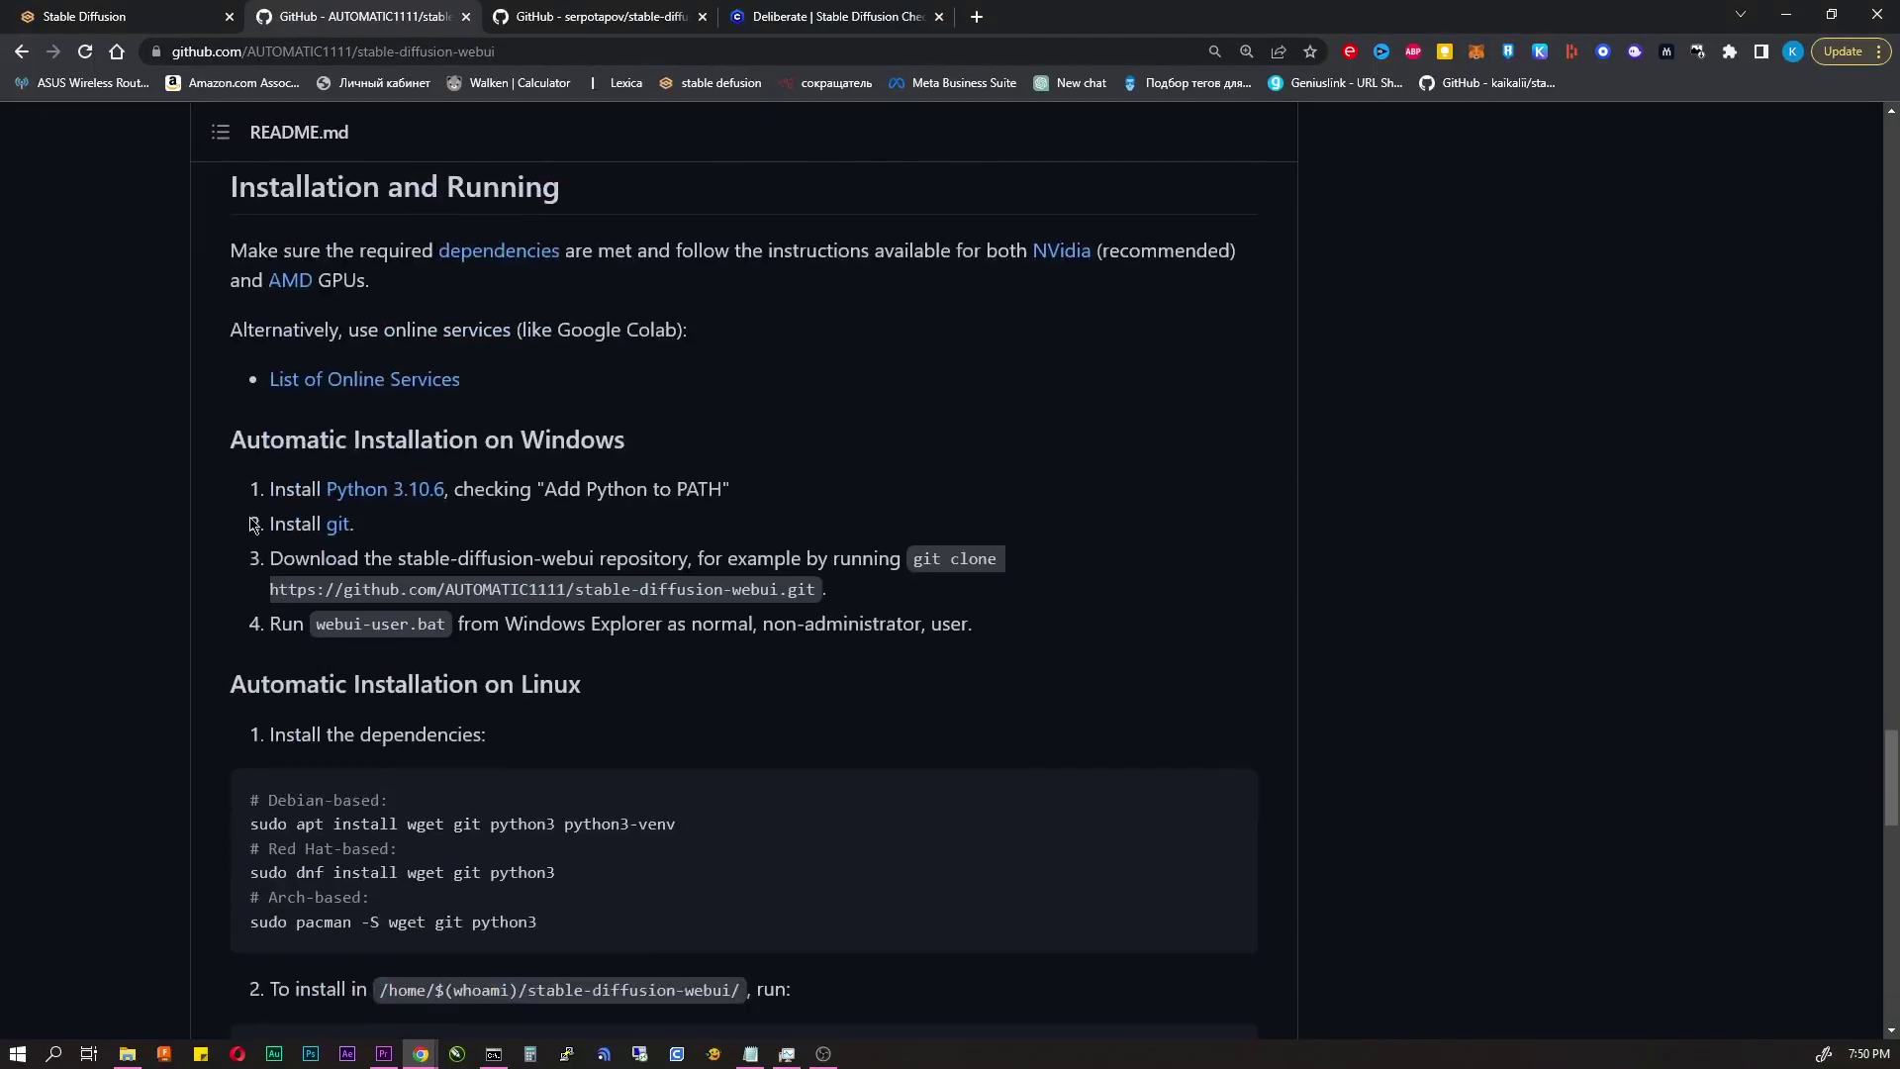
drag(268, 490, 632, 525)
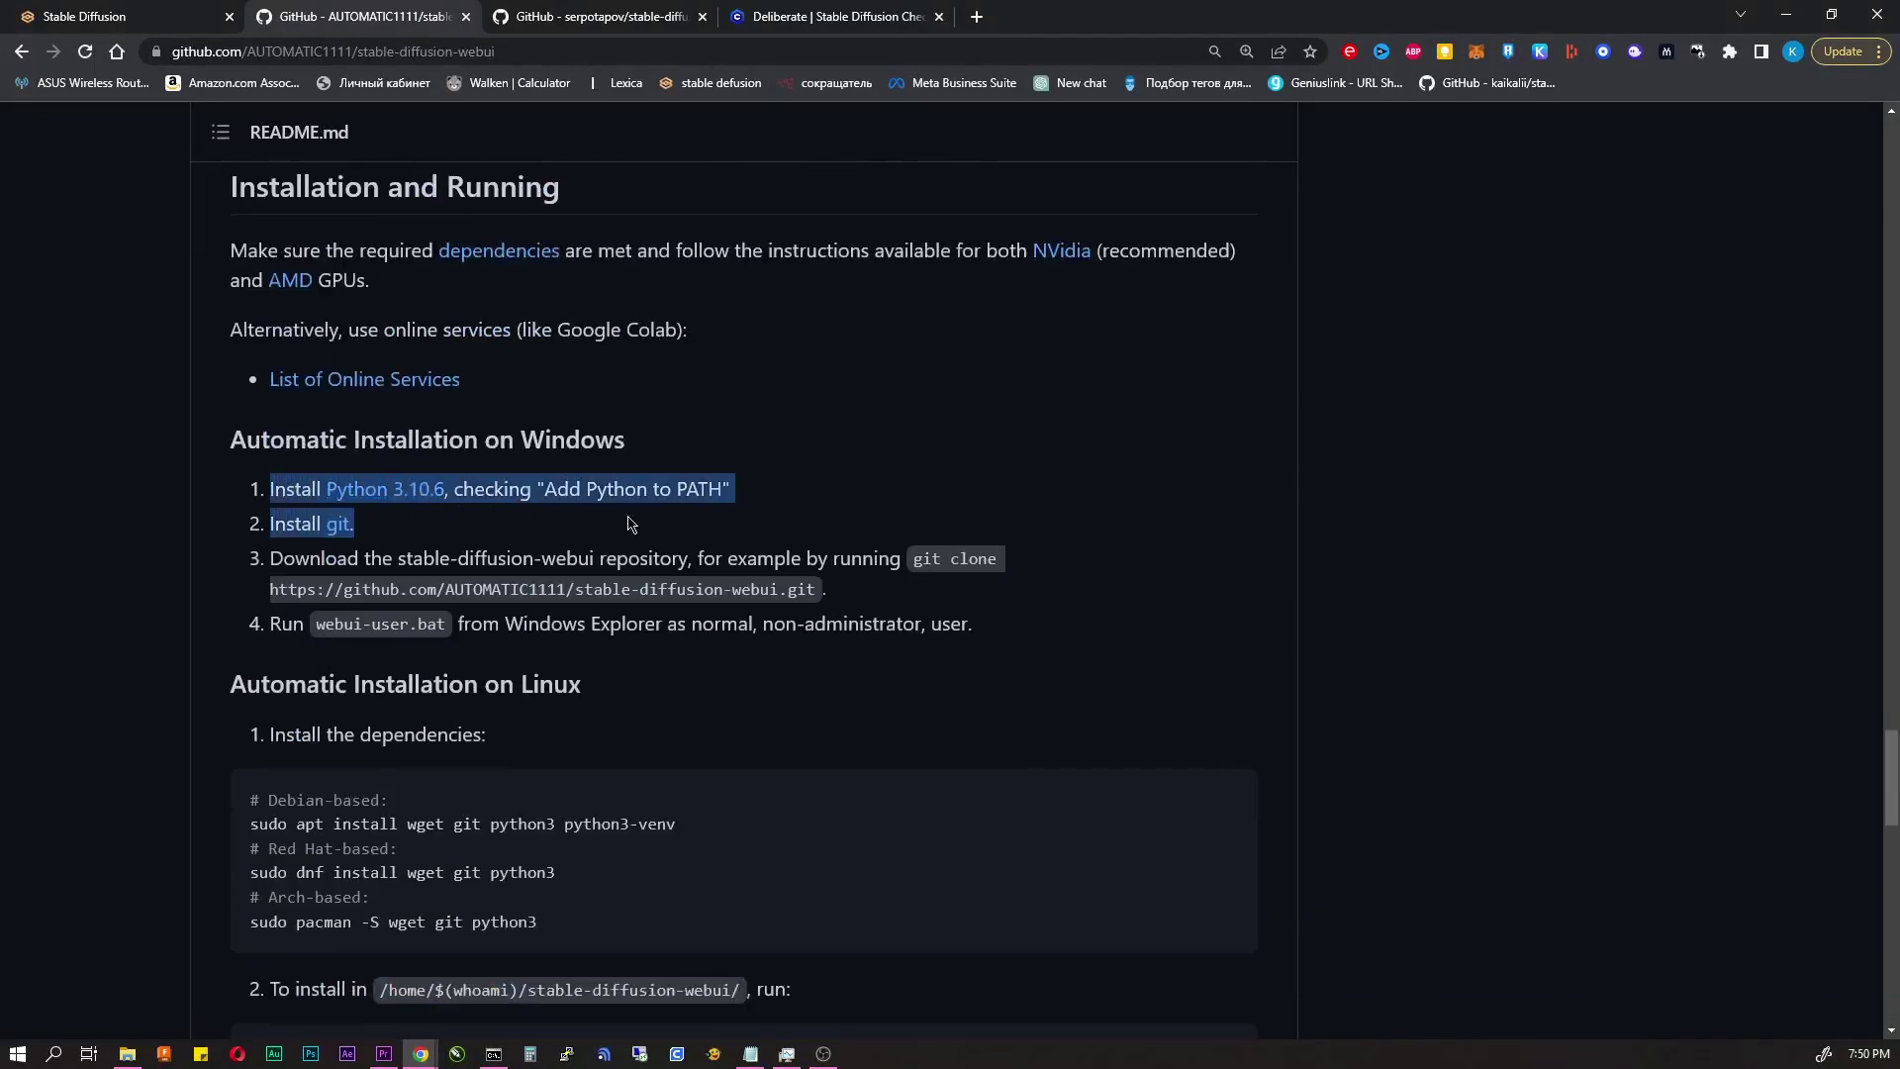
click(633, 524)
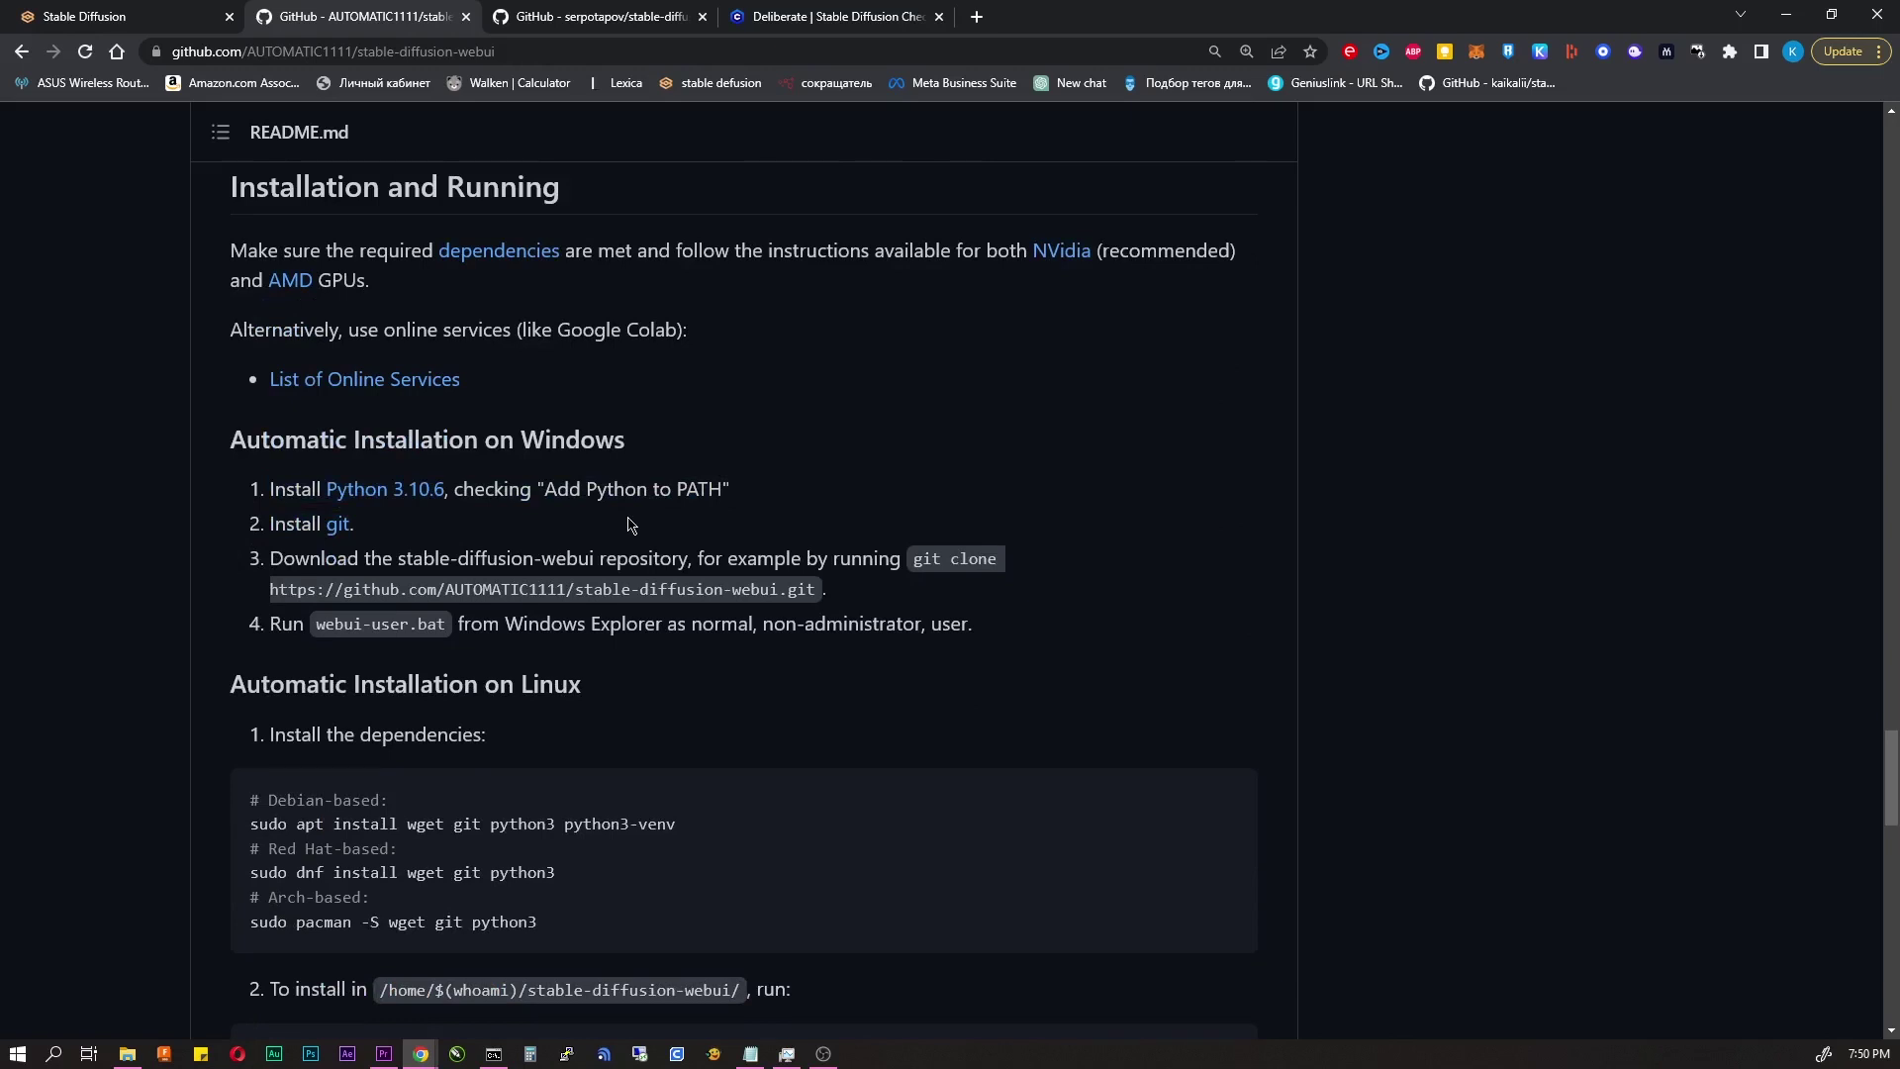
scroll(628, 525, up, 2)
scroll(630, 534, down, 2)
- Switch to the stable-diffusion-portable repository and open its Code menu with Download ZIP
click(574, 10)
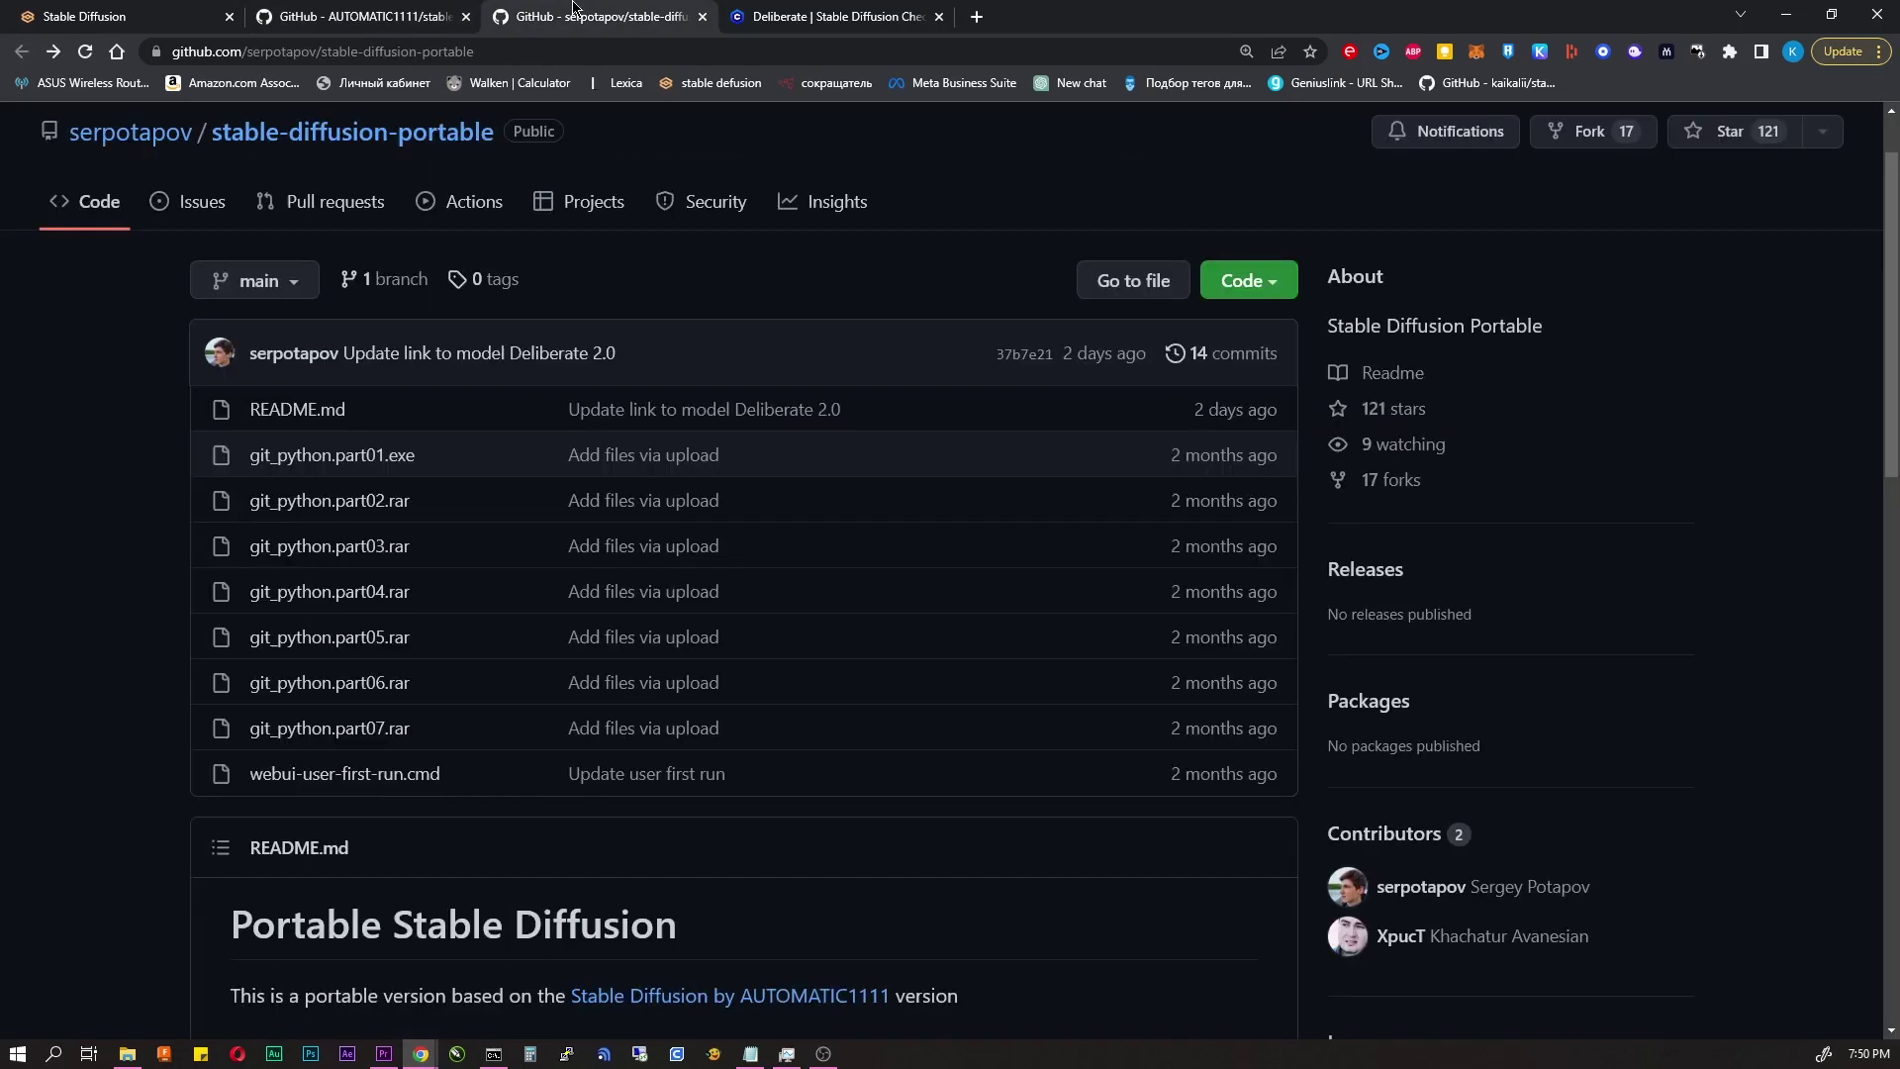
scroll(1014, 326, down, 9)
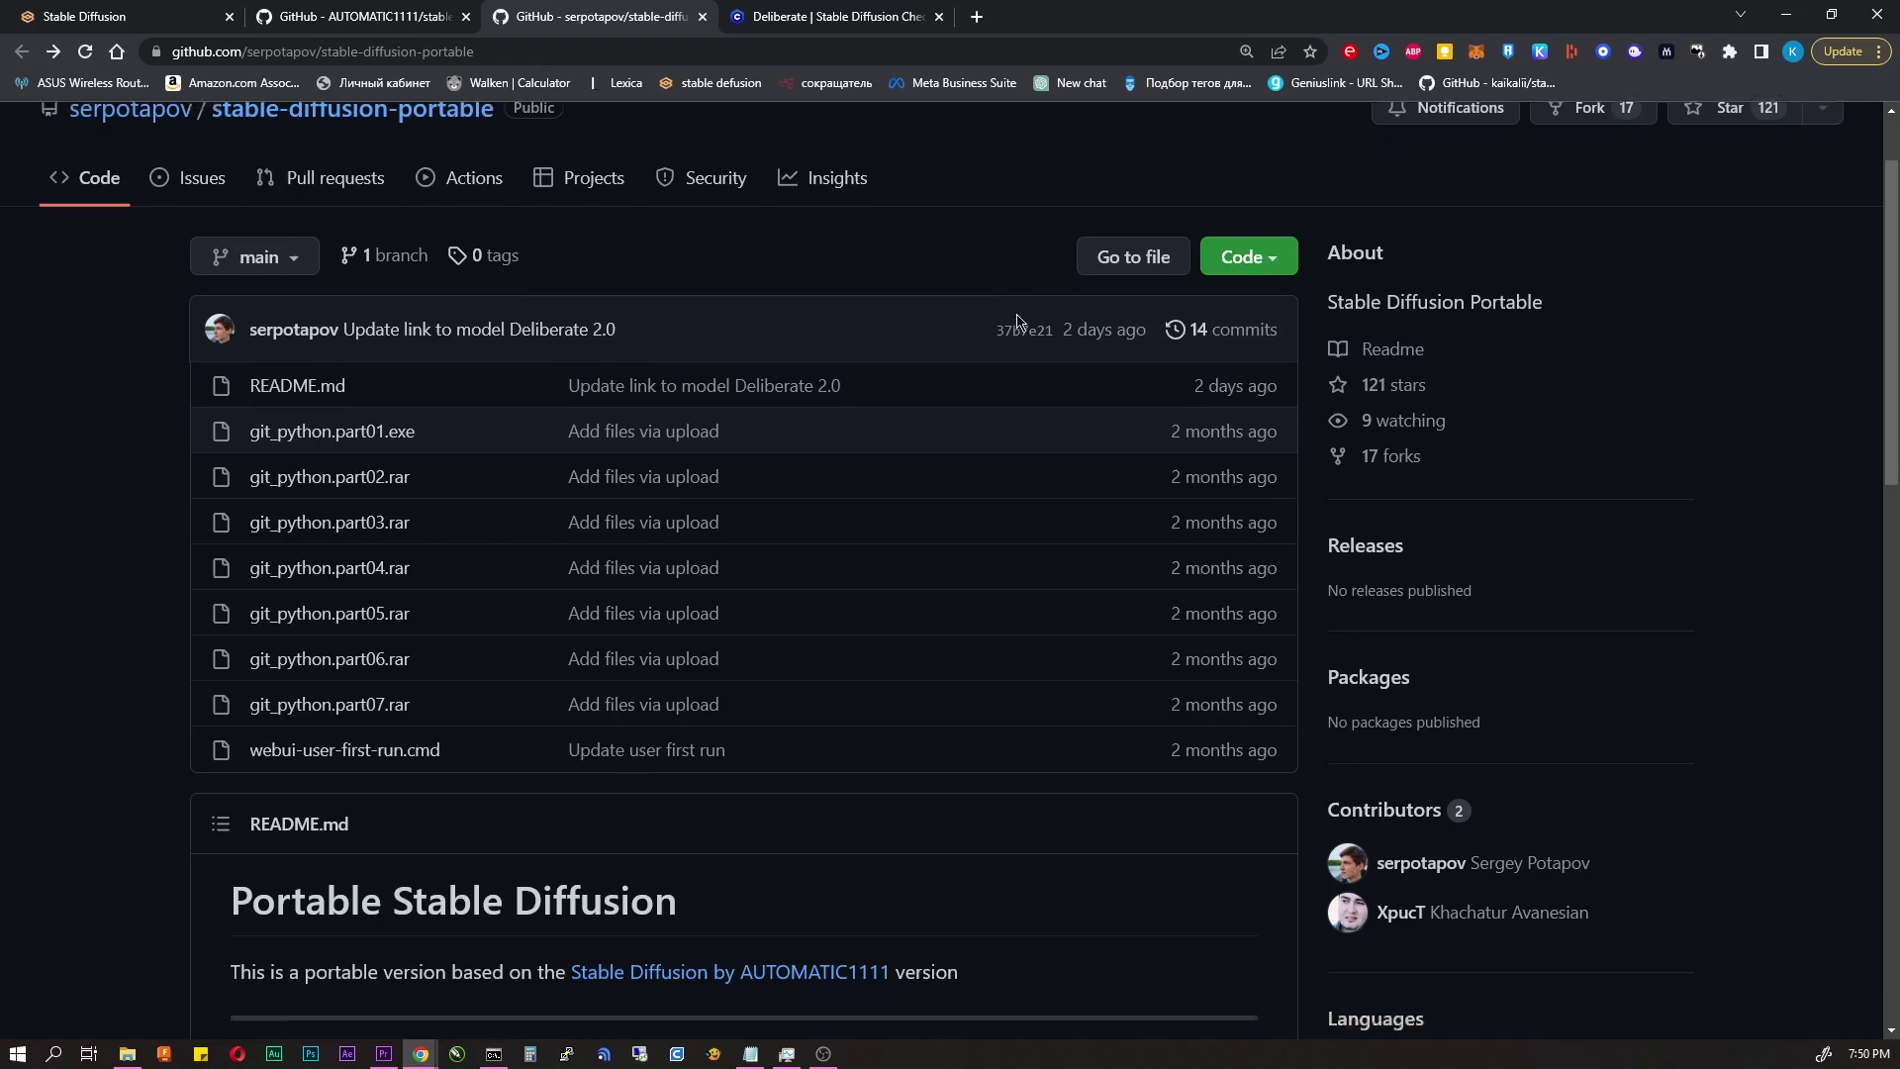
scroll(1208, 480, up, 9)
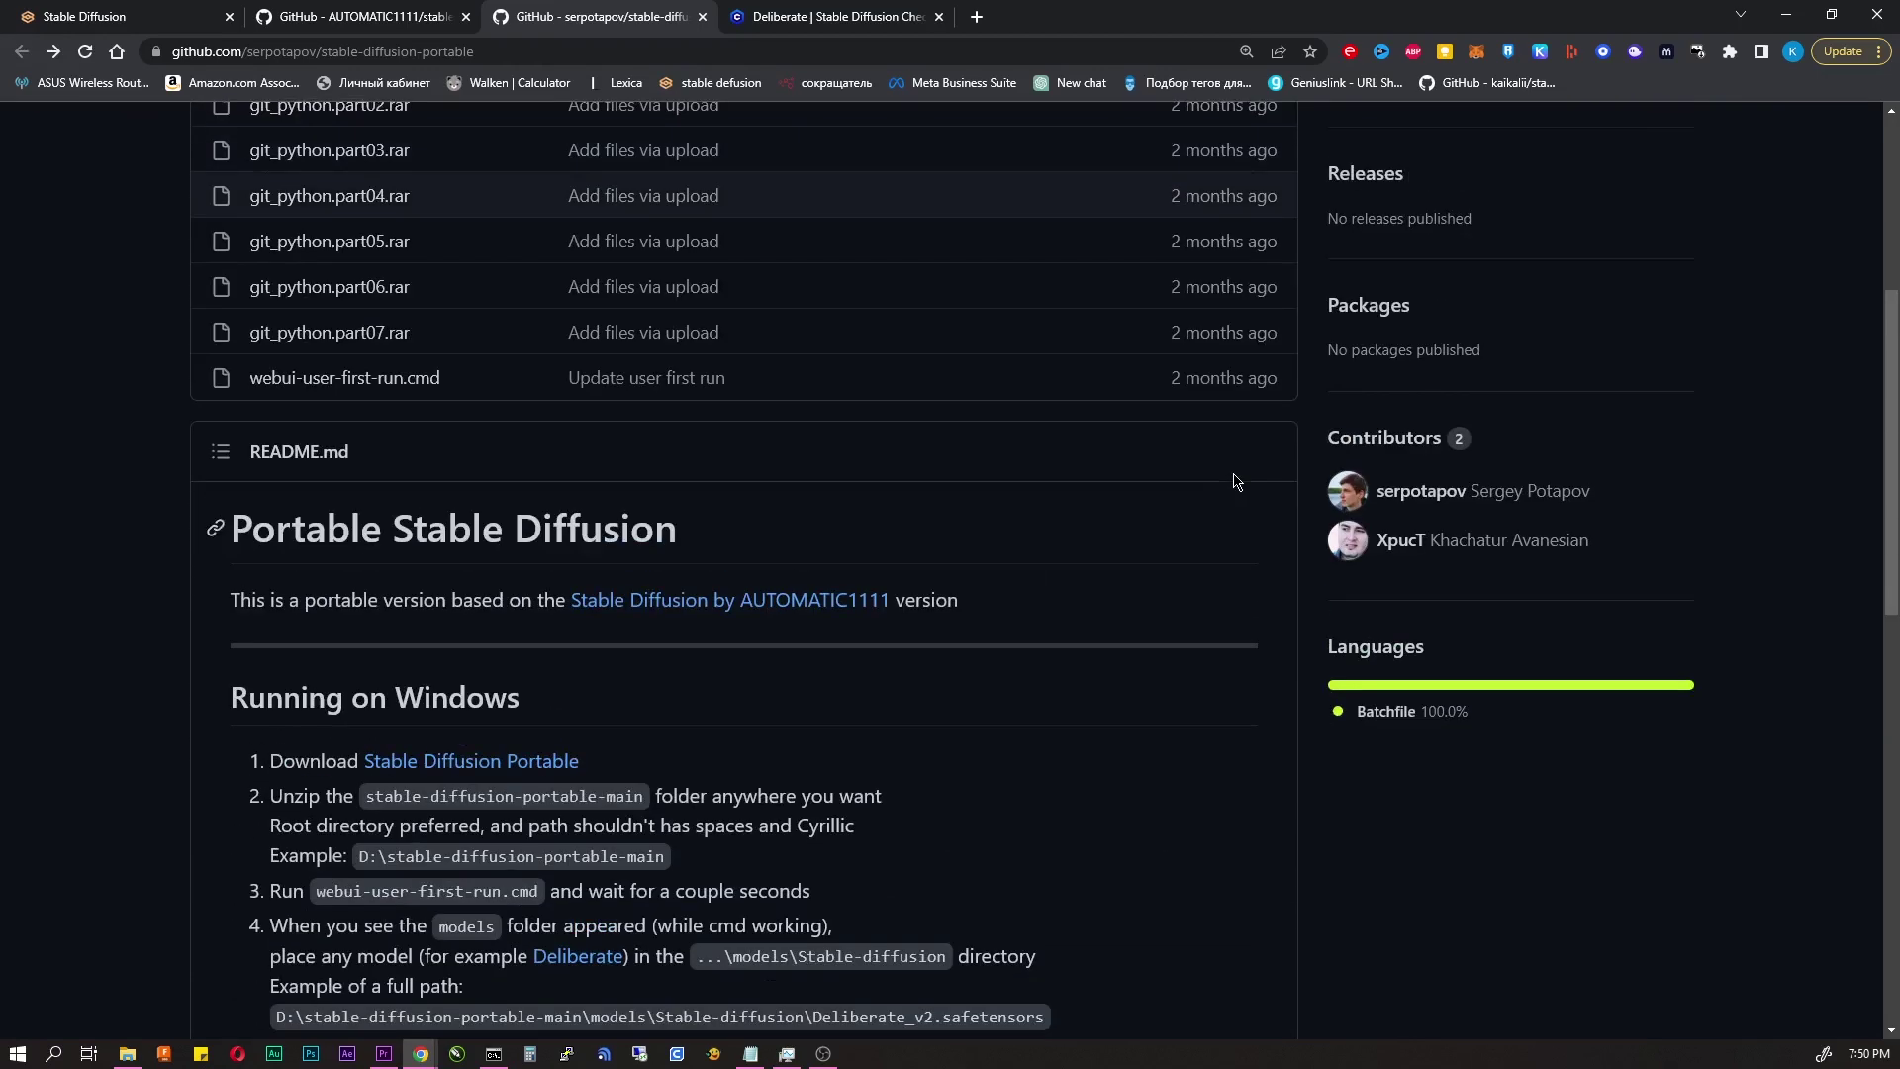
click(1245, 379)
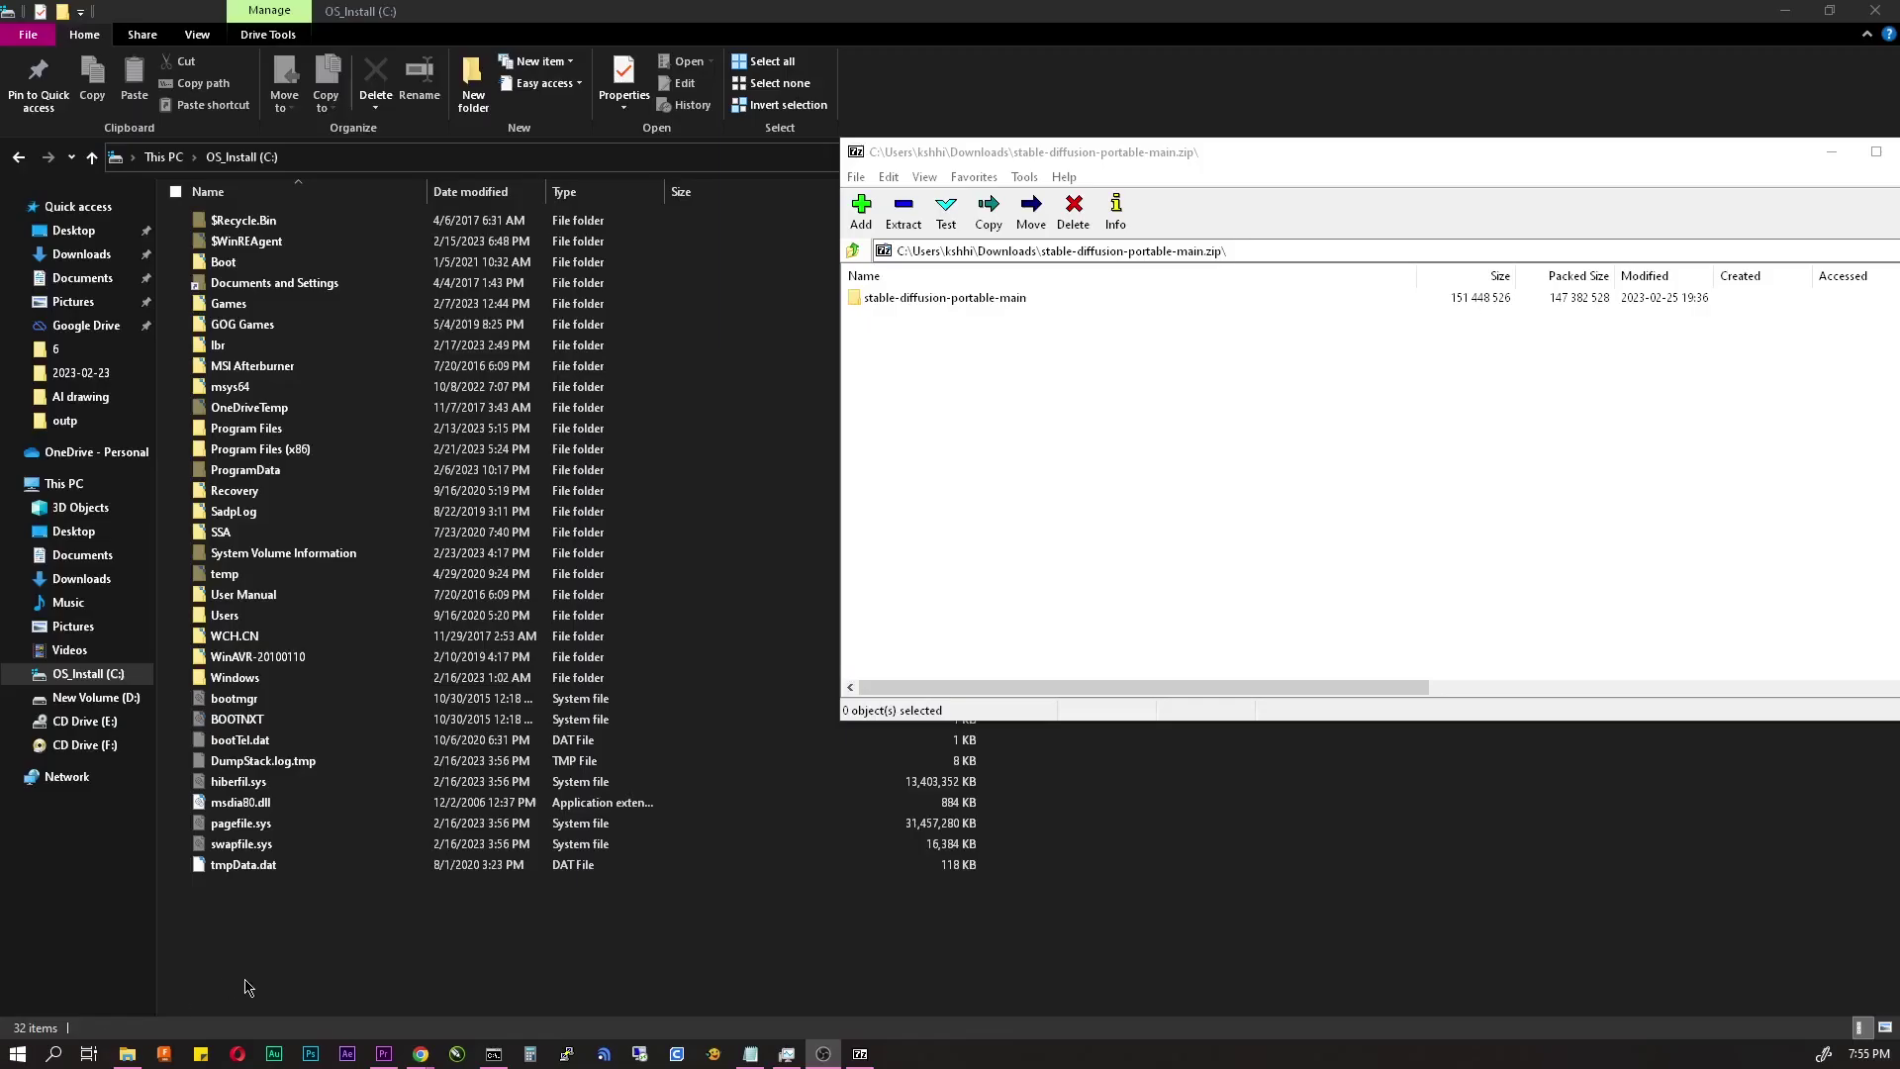
- Extract stable-diffusion-portable-main onto C:, open it and select webui-user-first-run.cmd
drag(888, 295, 547, 986)
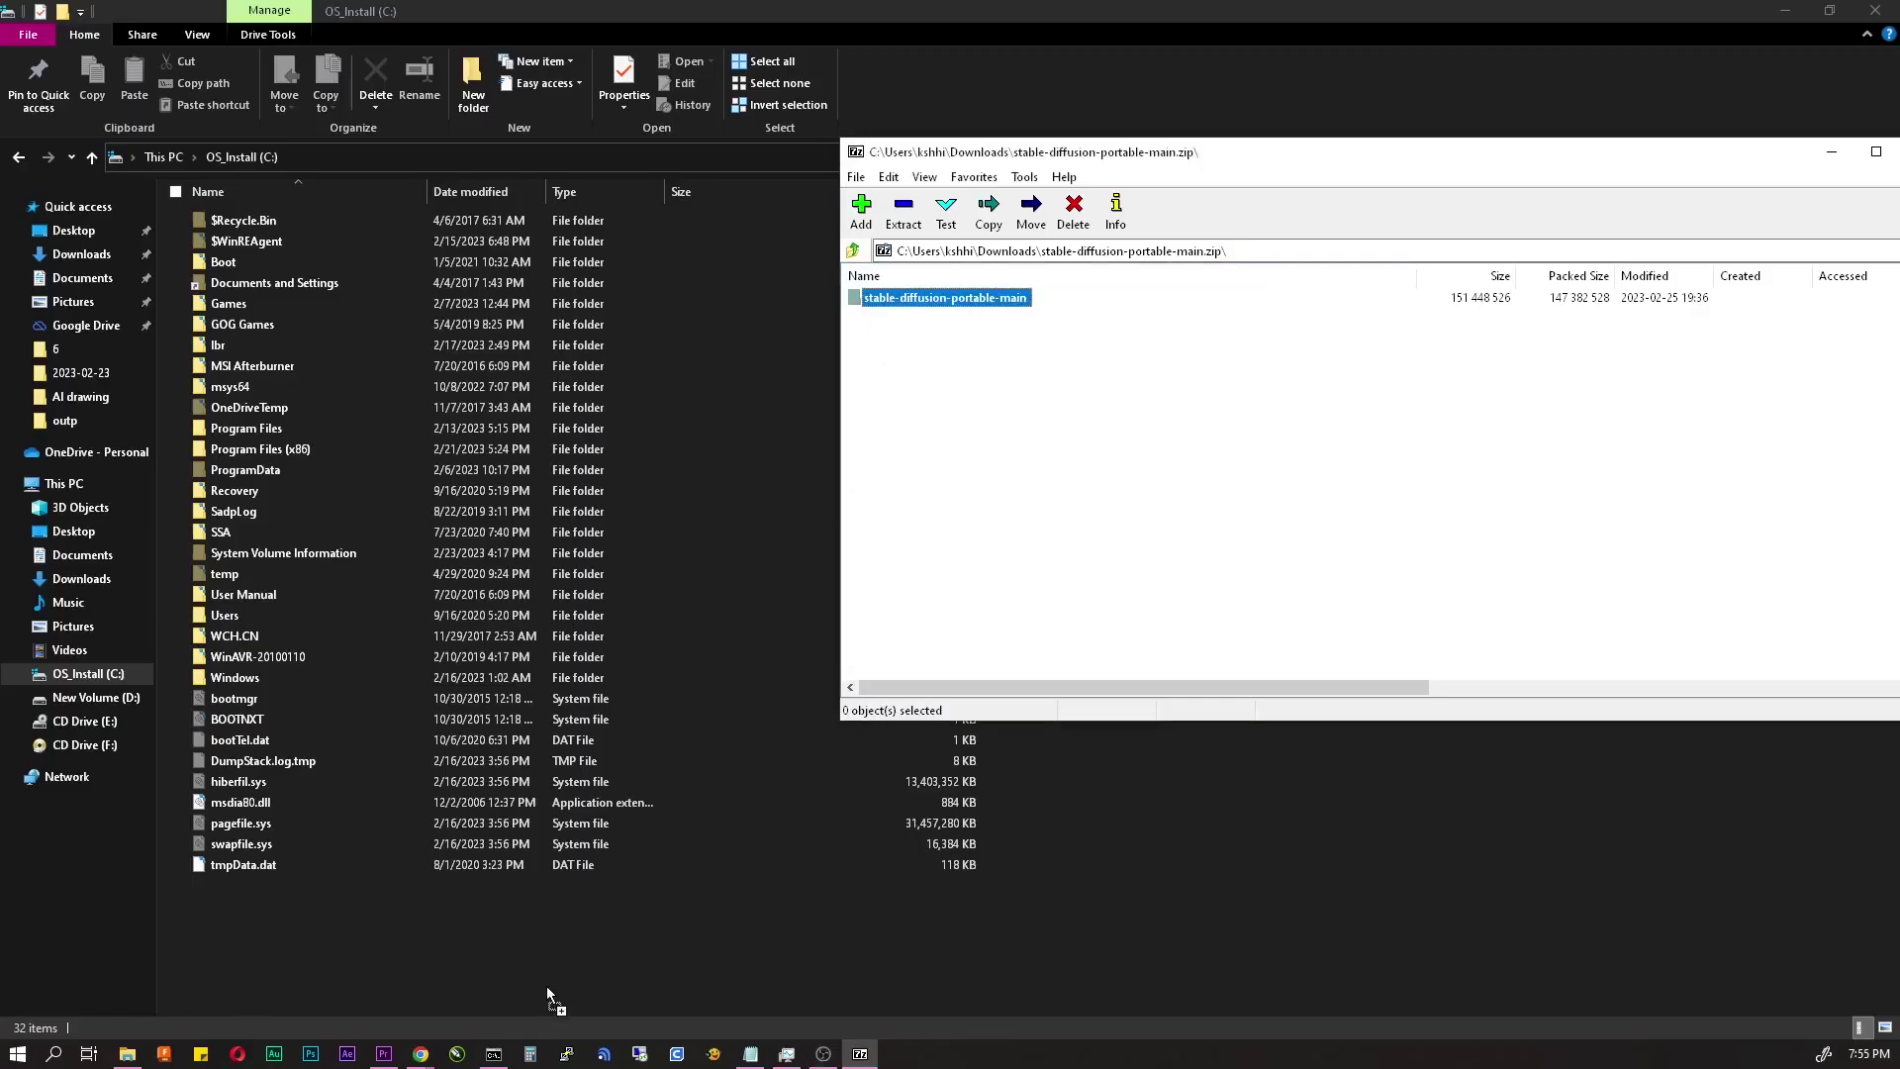
drag(360, 947, 849, 787)
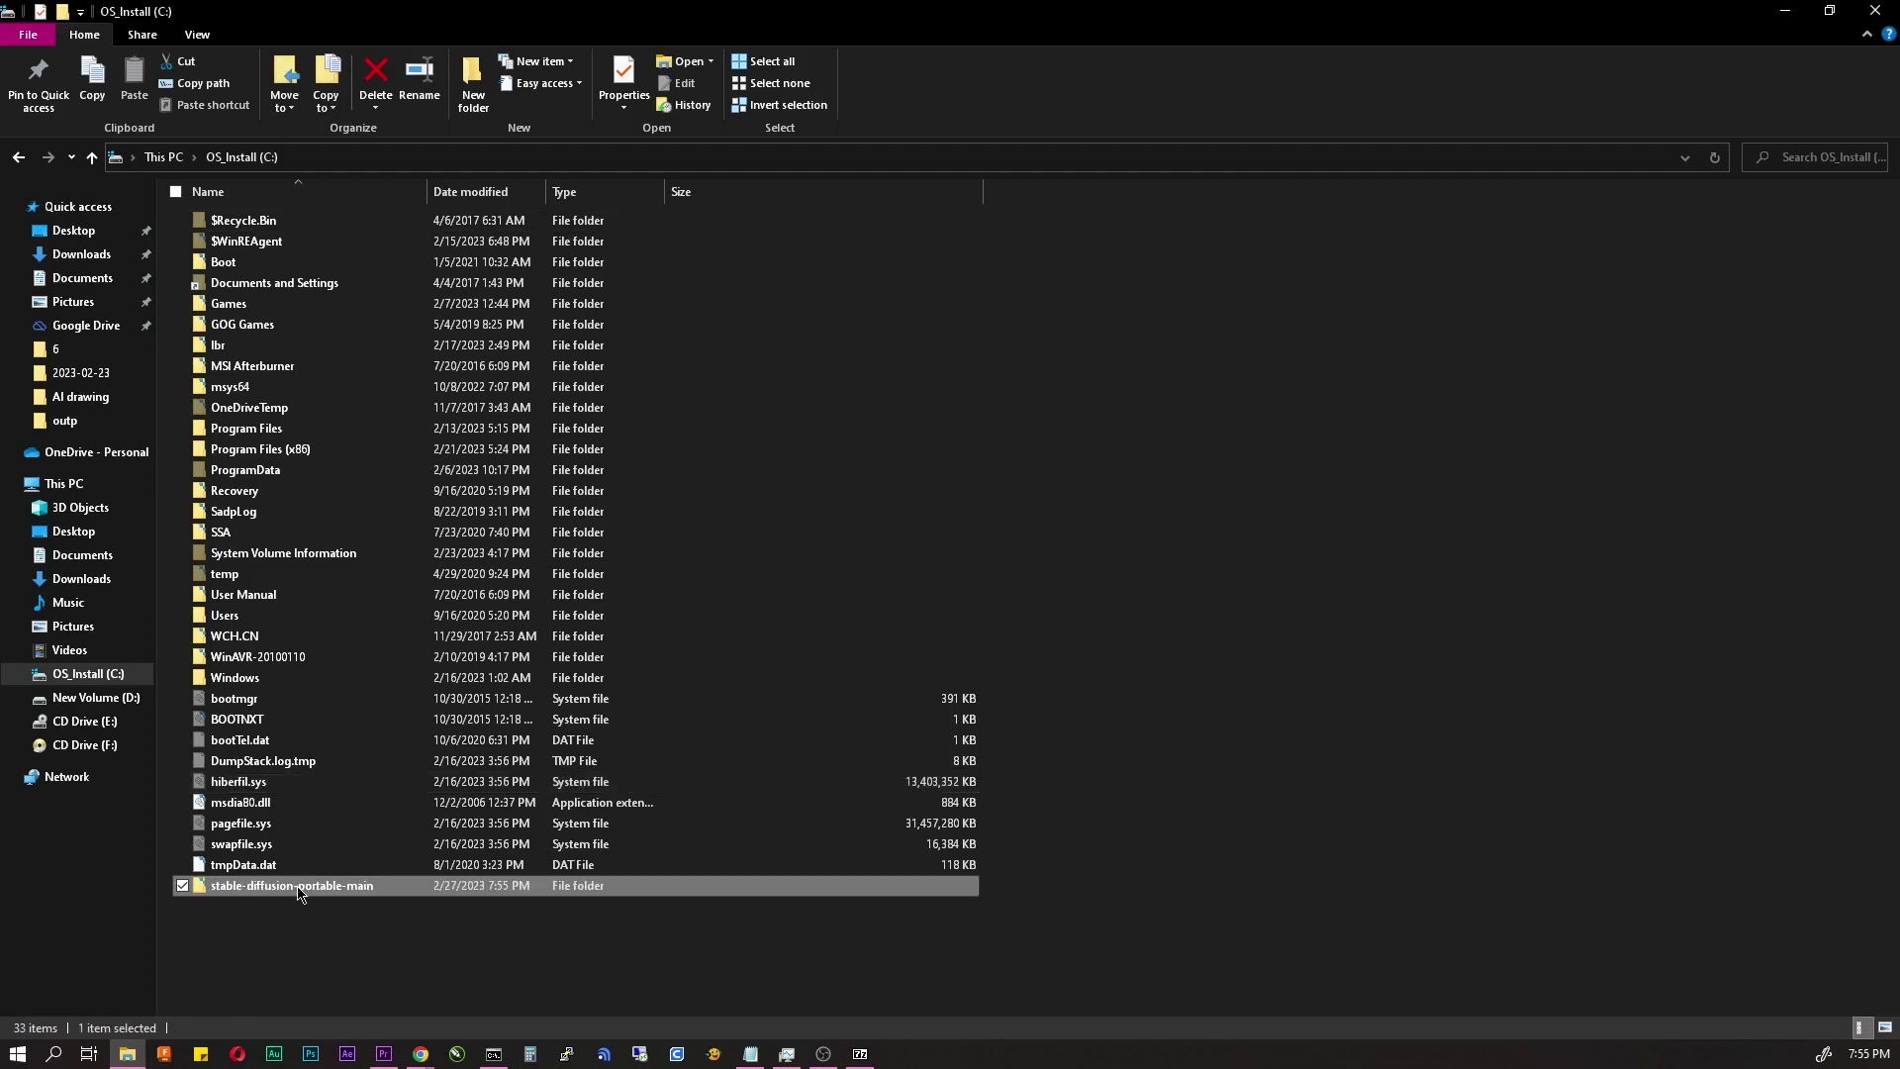
double_click(297, 881)
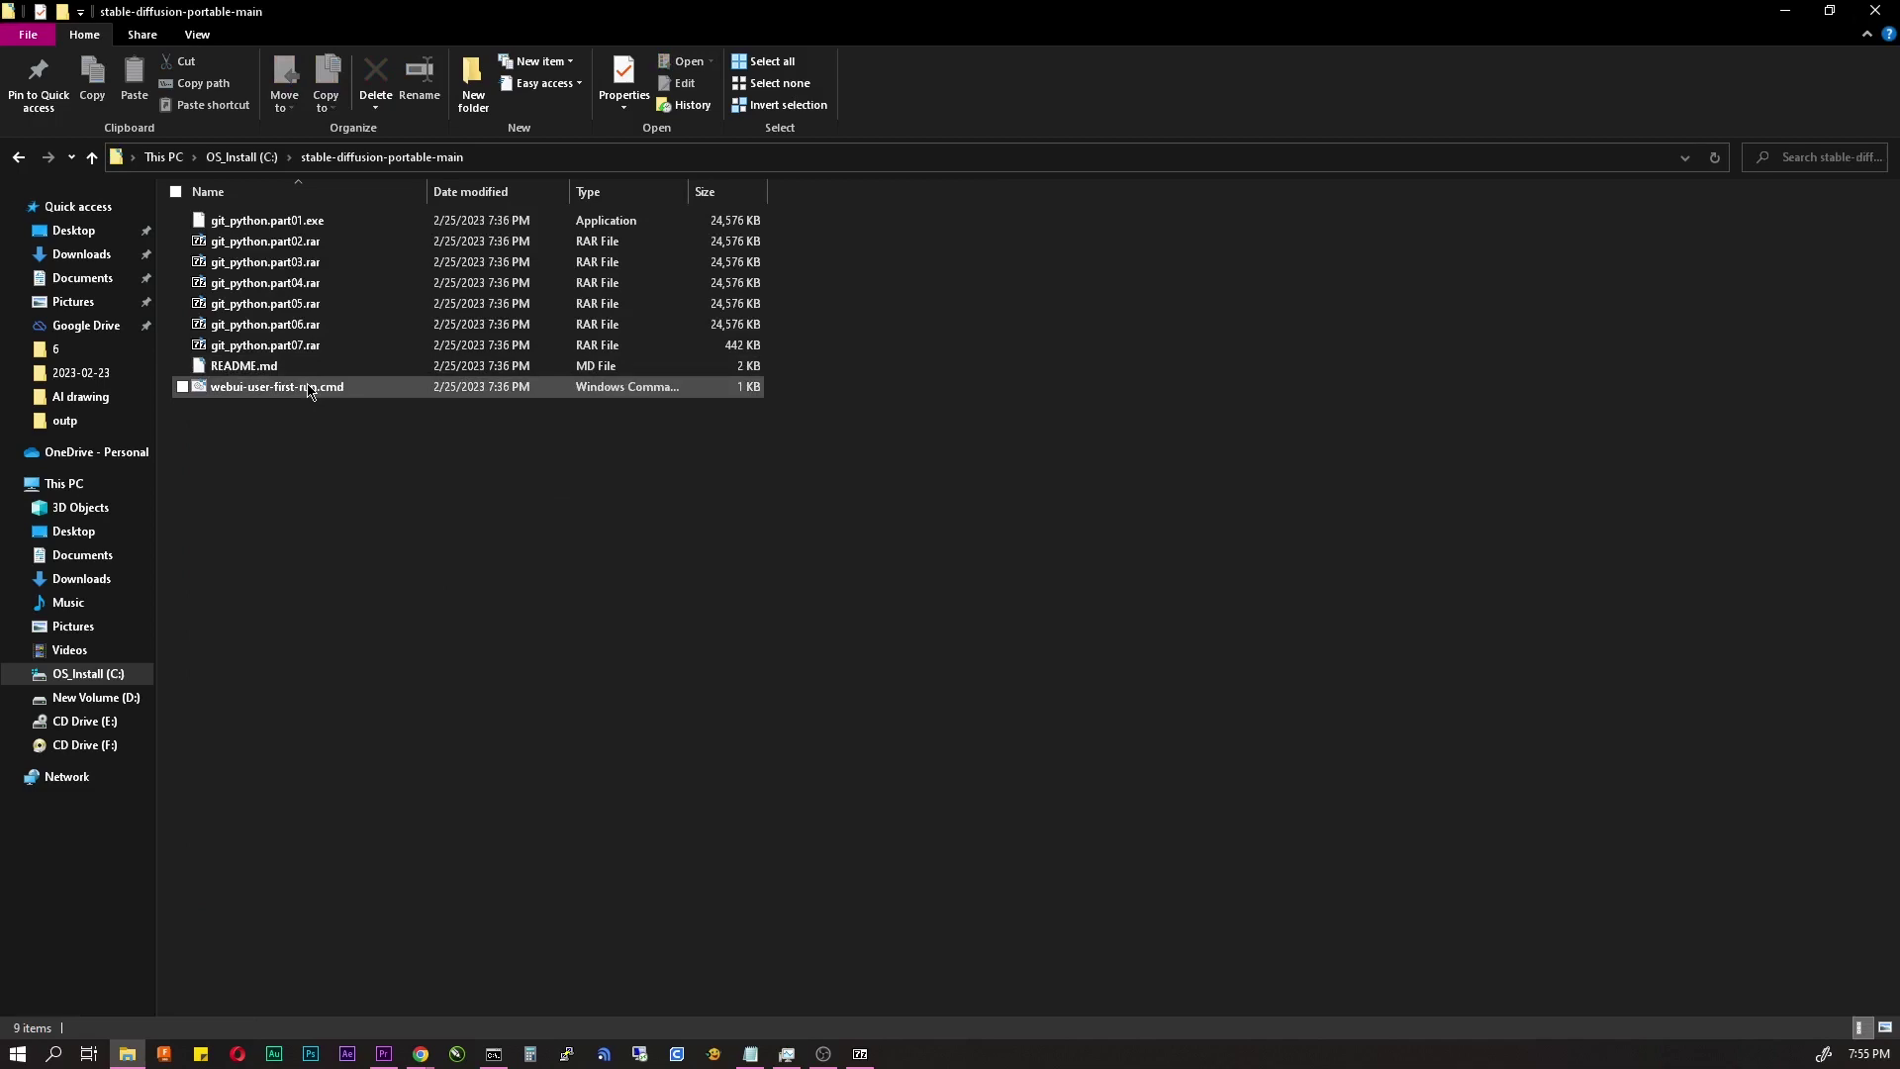
click(342, 387)
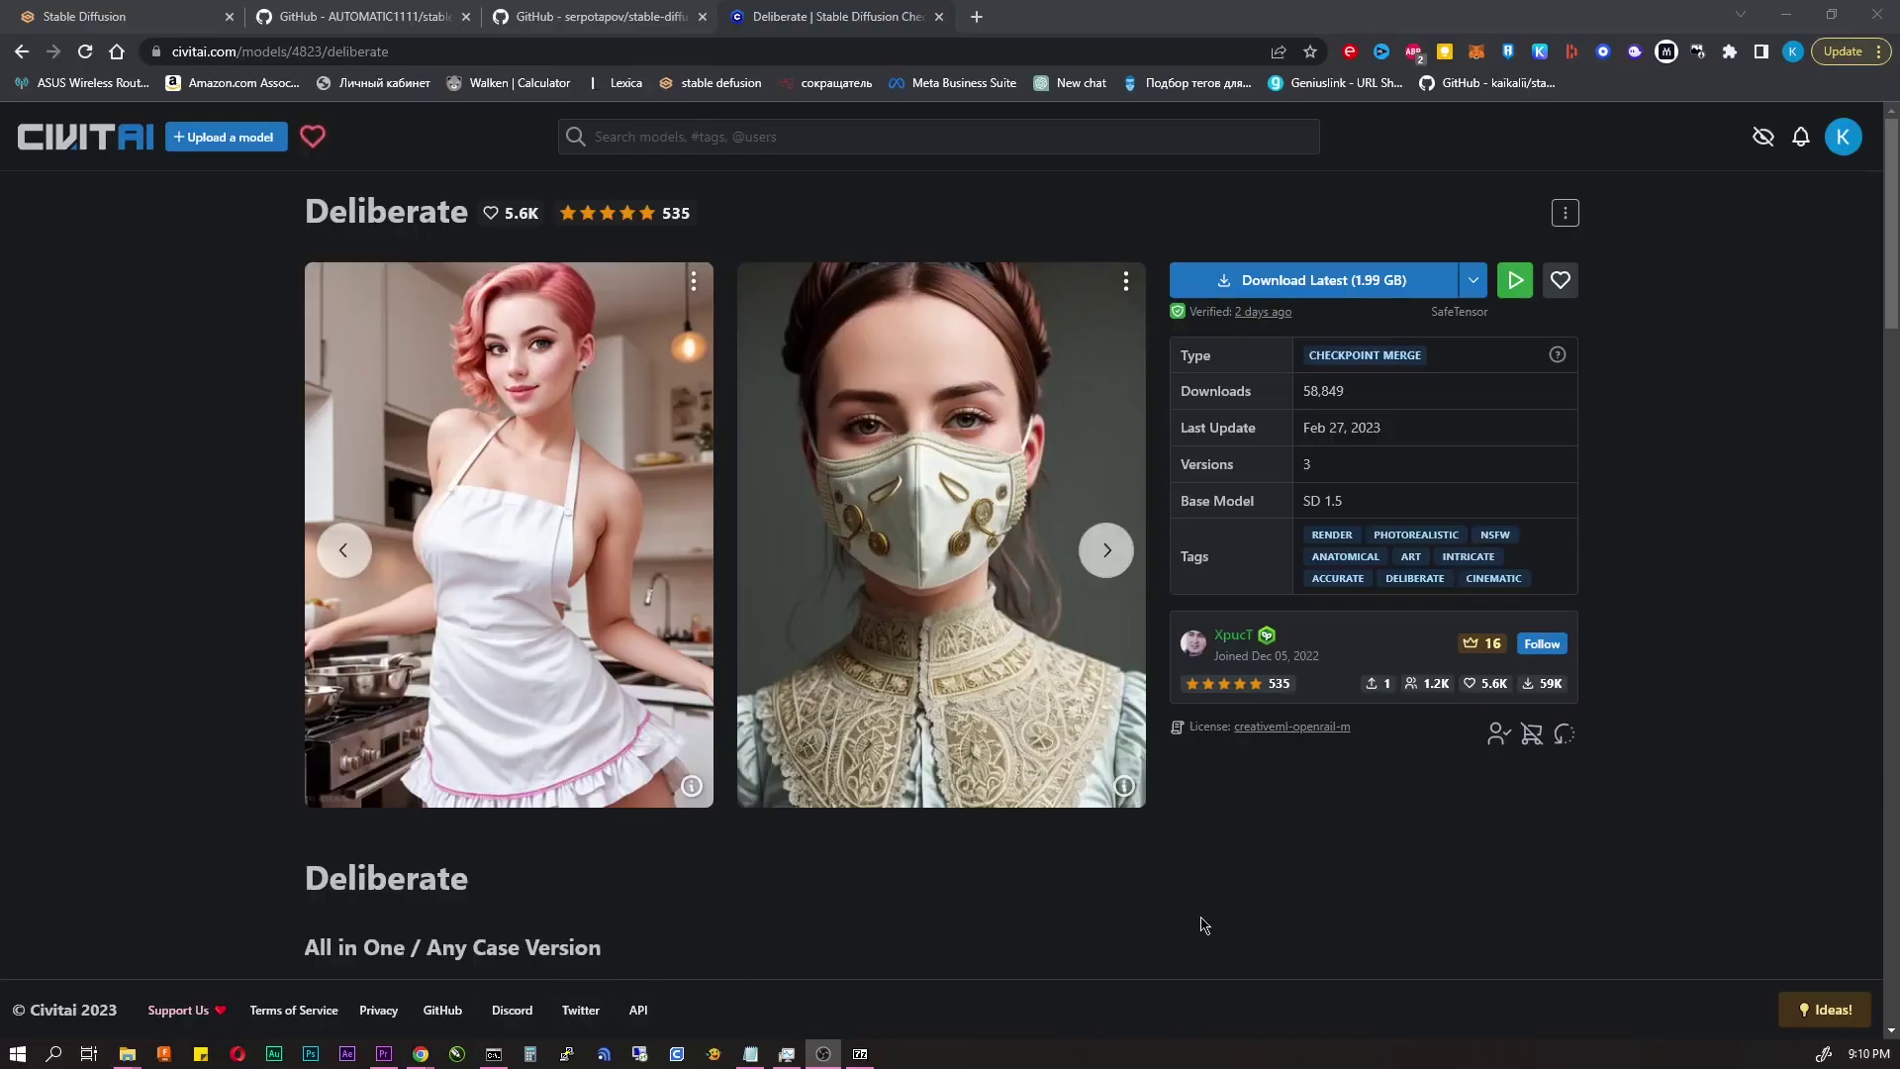
- Flip through the Deliberate example images and open one in the gallery viewer
click(1107, 554)
click(1108, 554)
click(1103, 555)
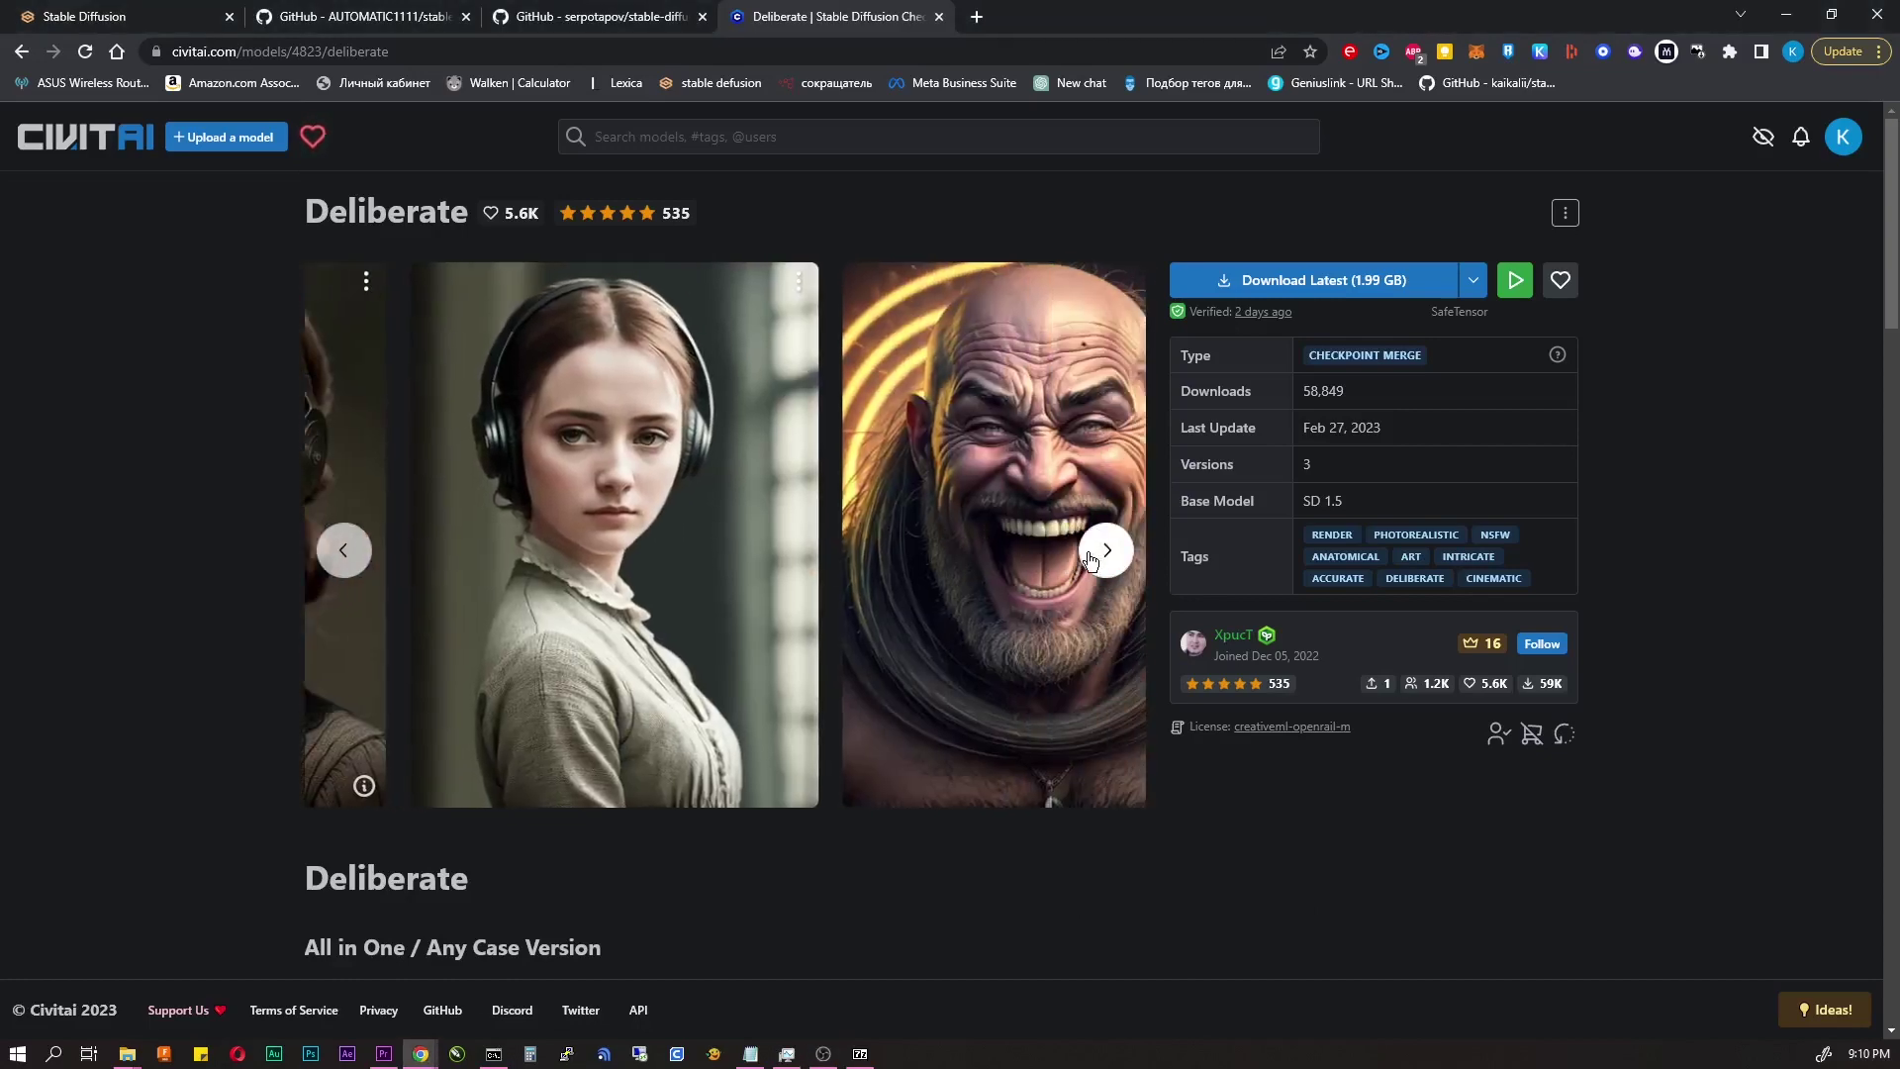
click(1107, 552)
click(1107, 552)
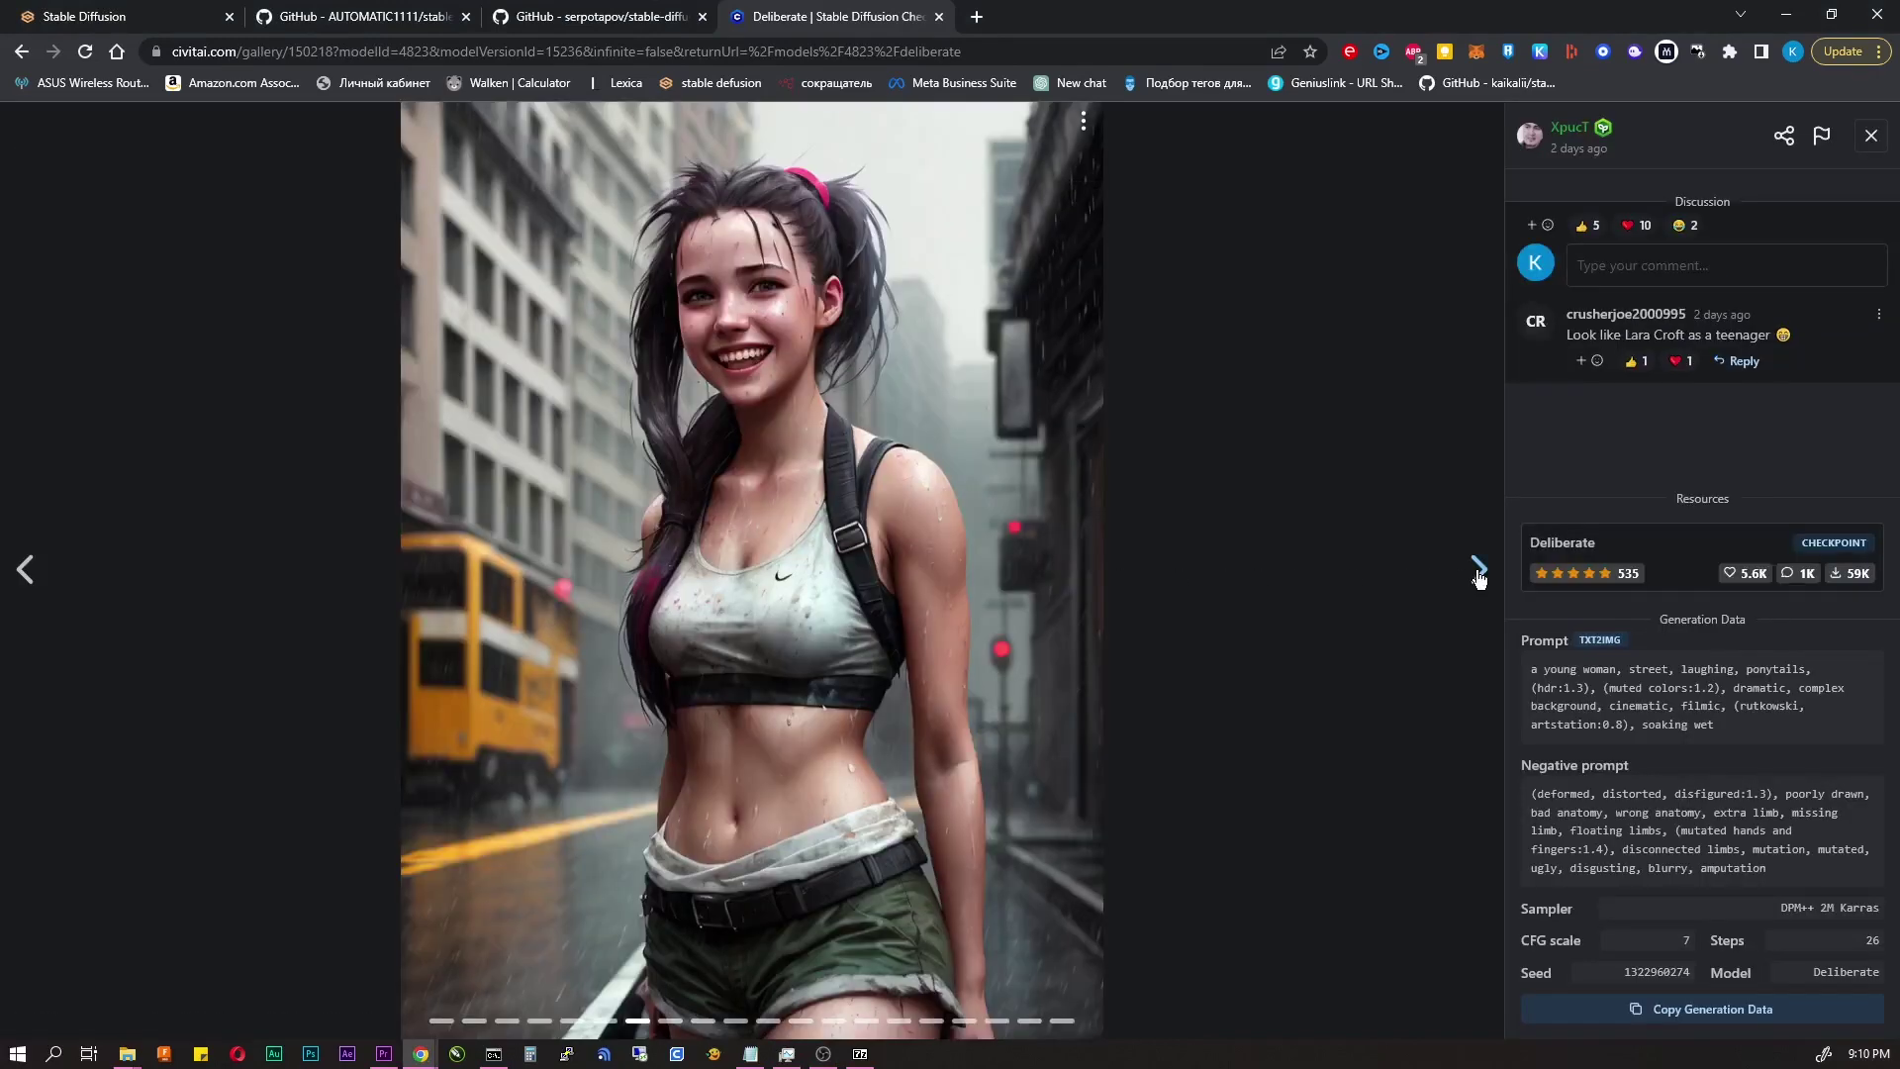
- Step through the gallery to the smiling milkman example with its prompts and generation settings
click(1479, 571)
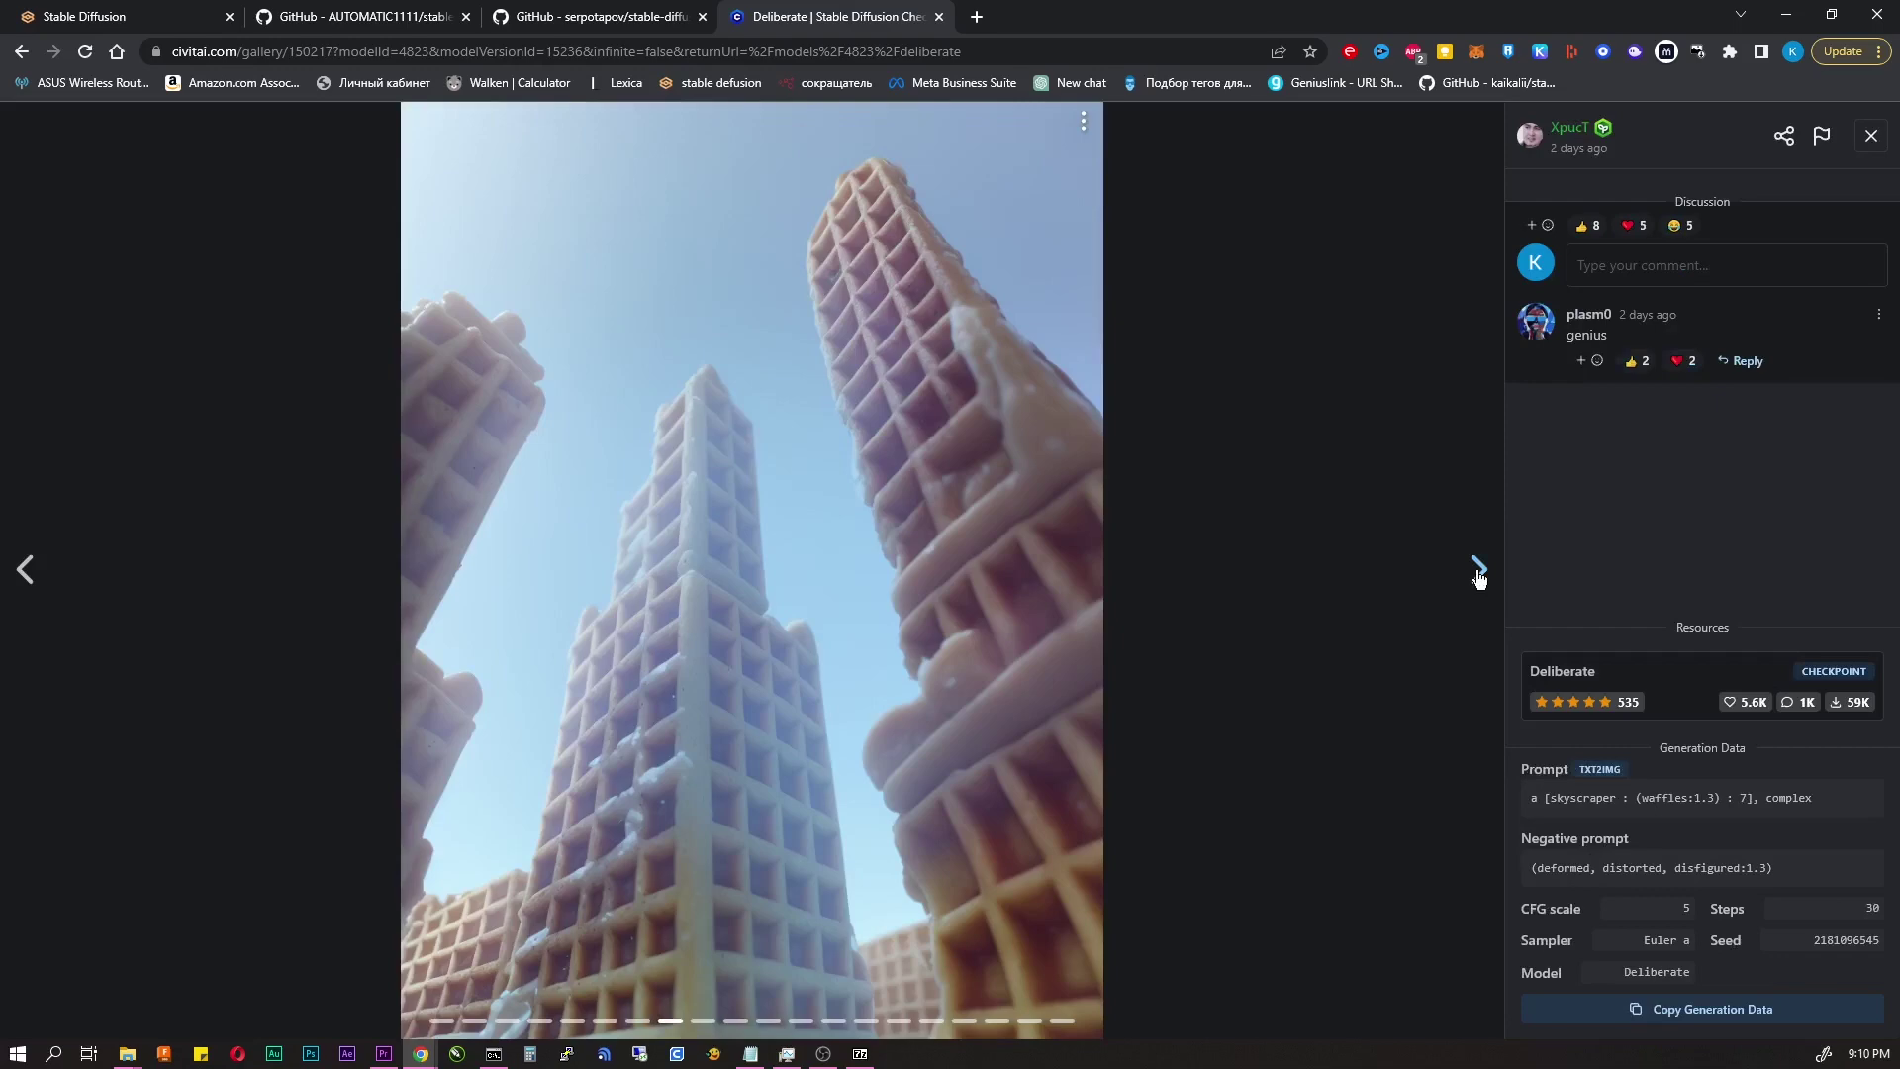
click(1480, 574)
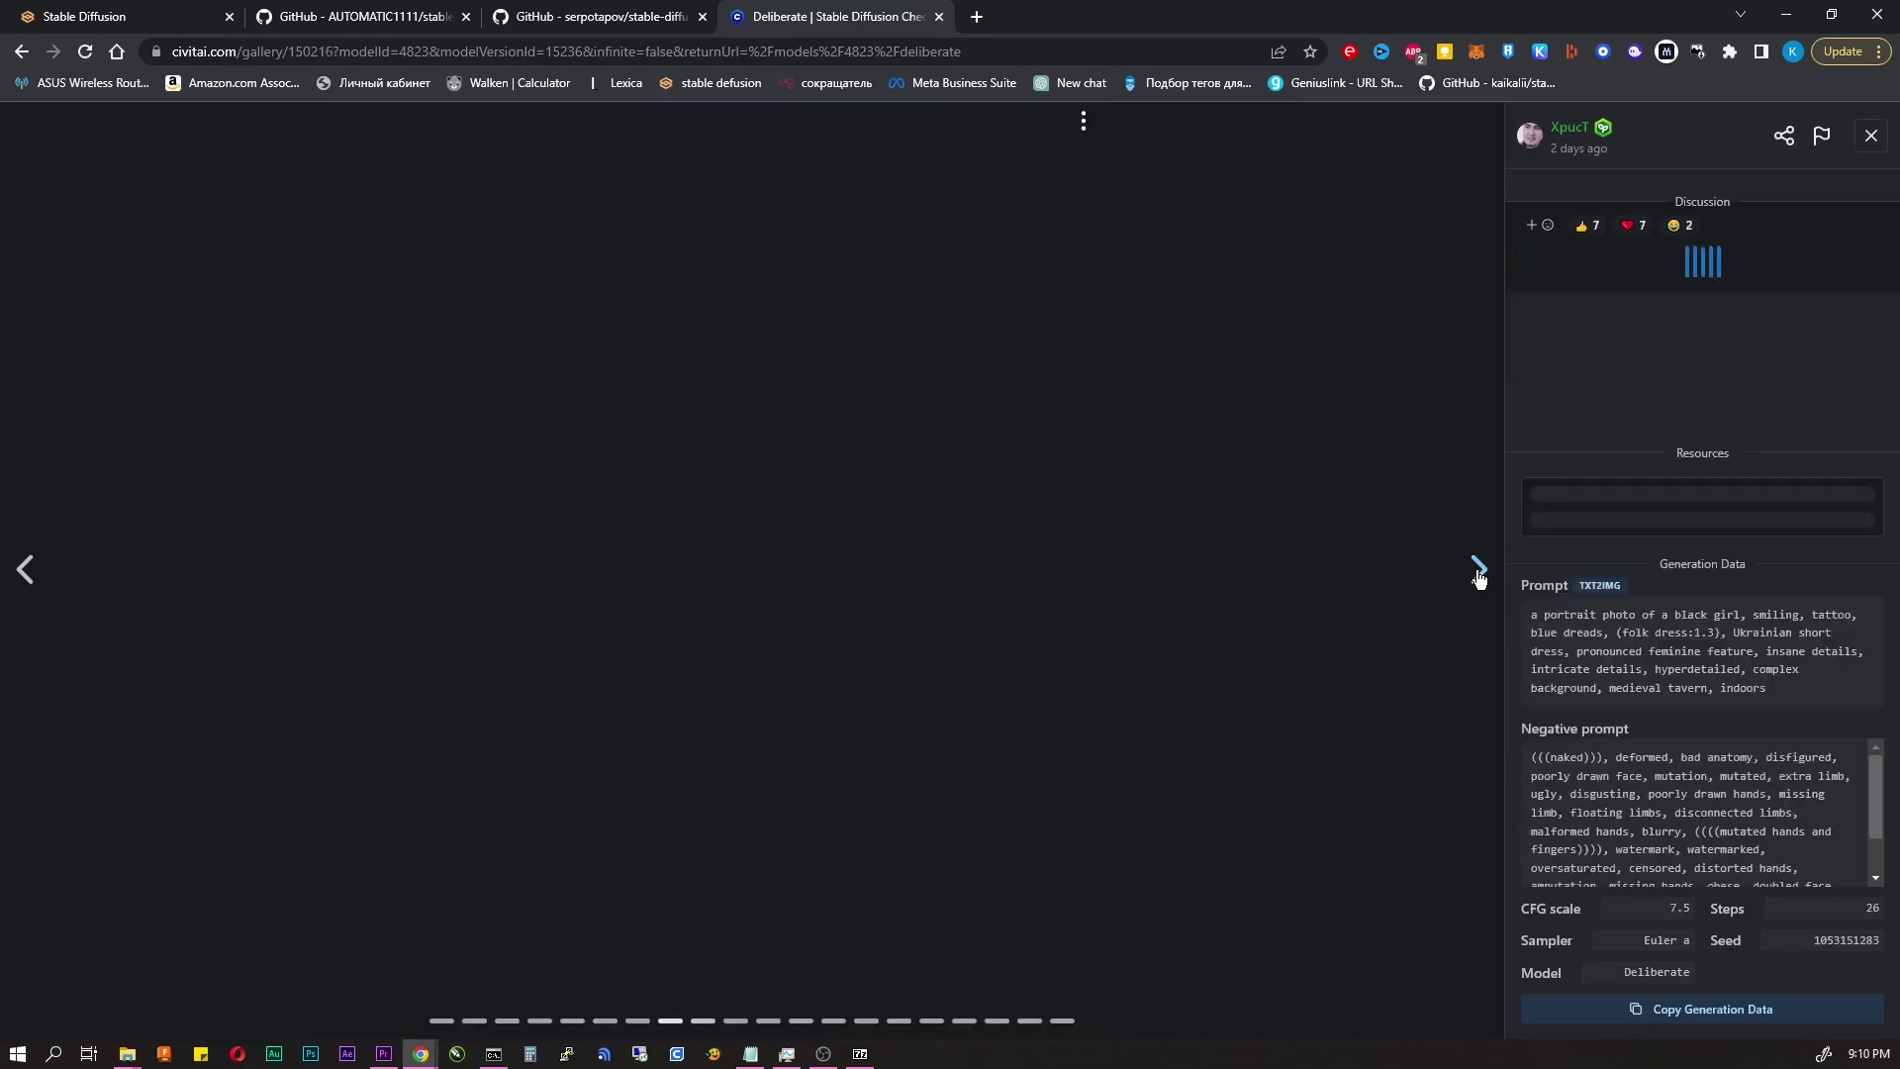
click(1479, 572)
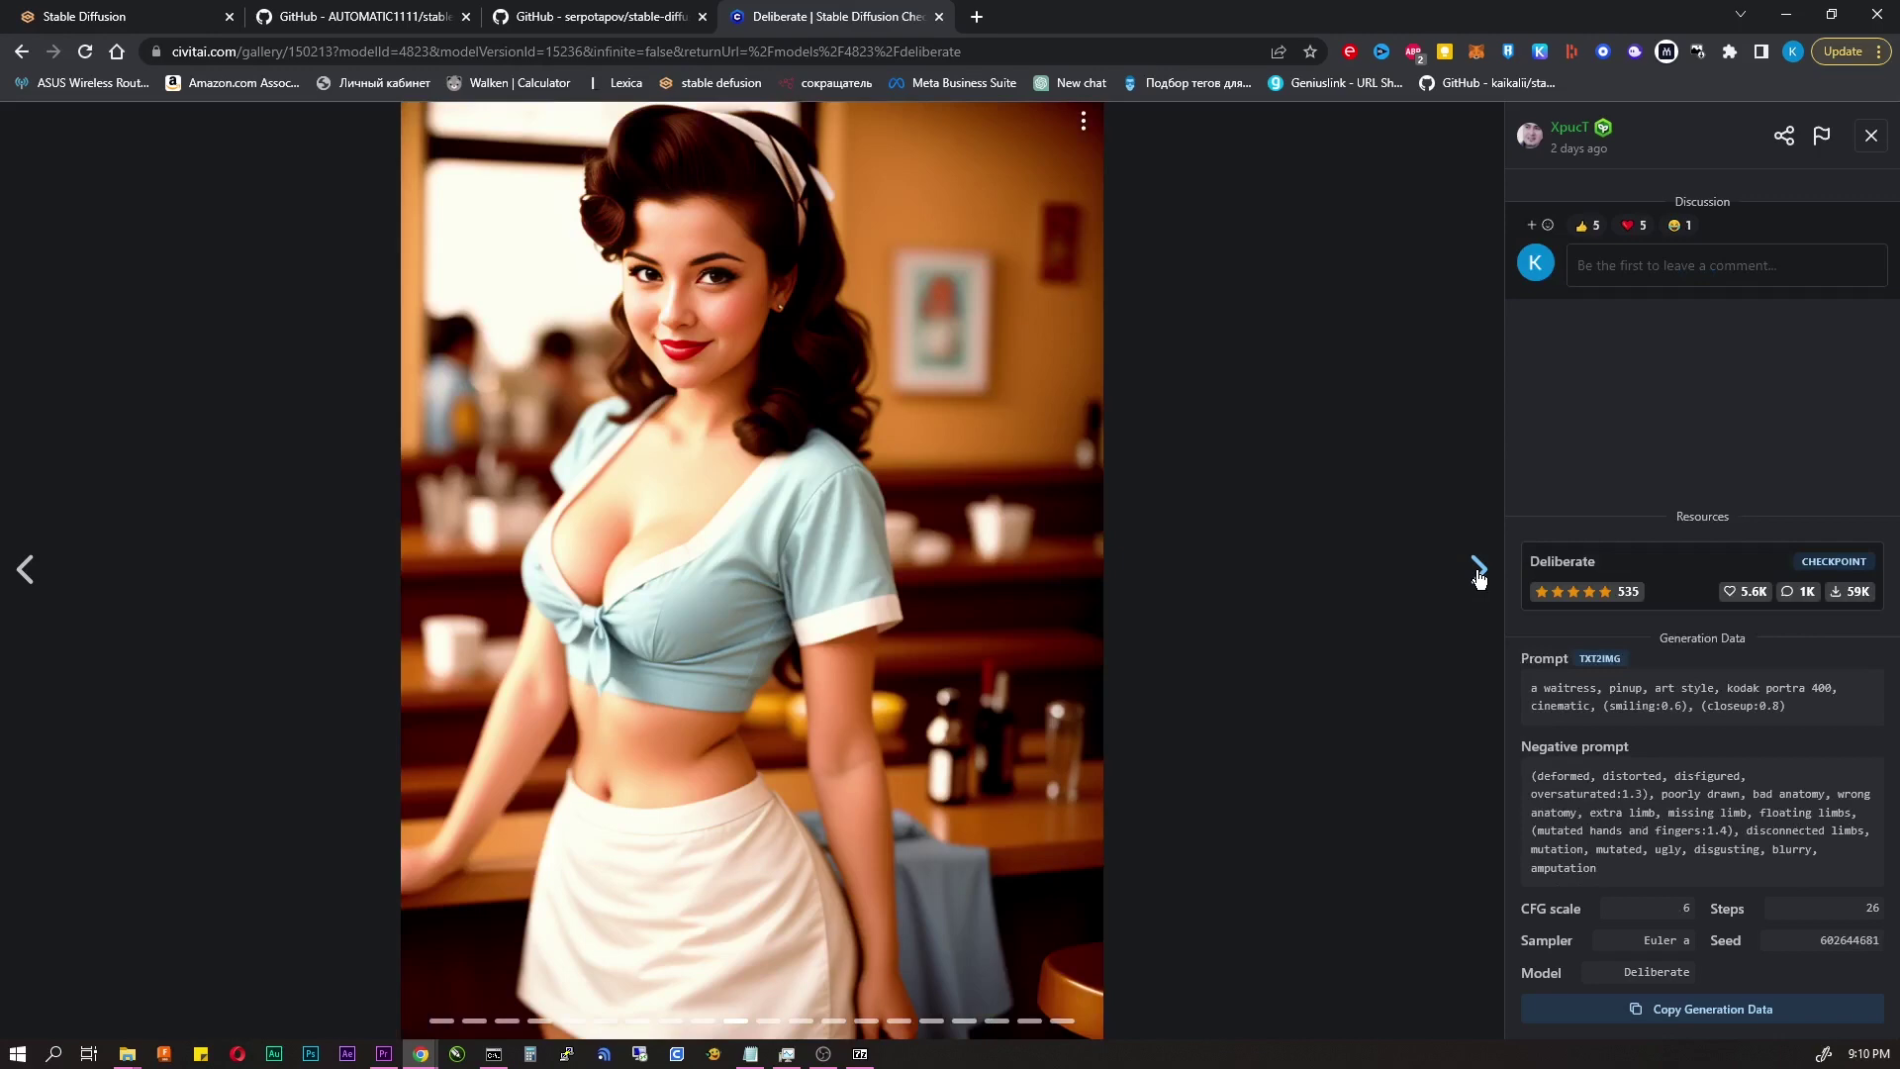
click(1480, 572)
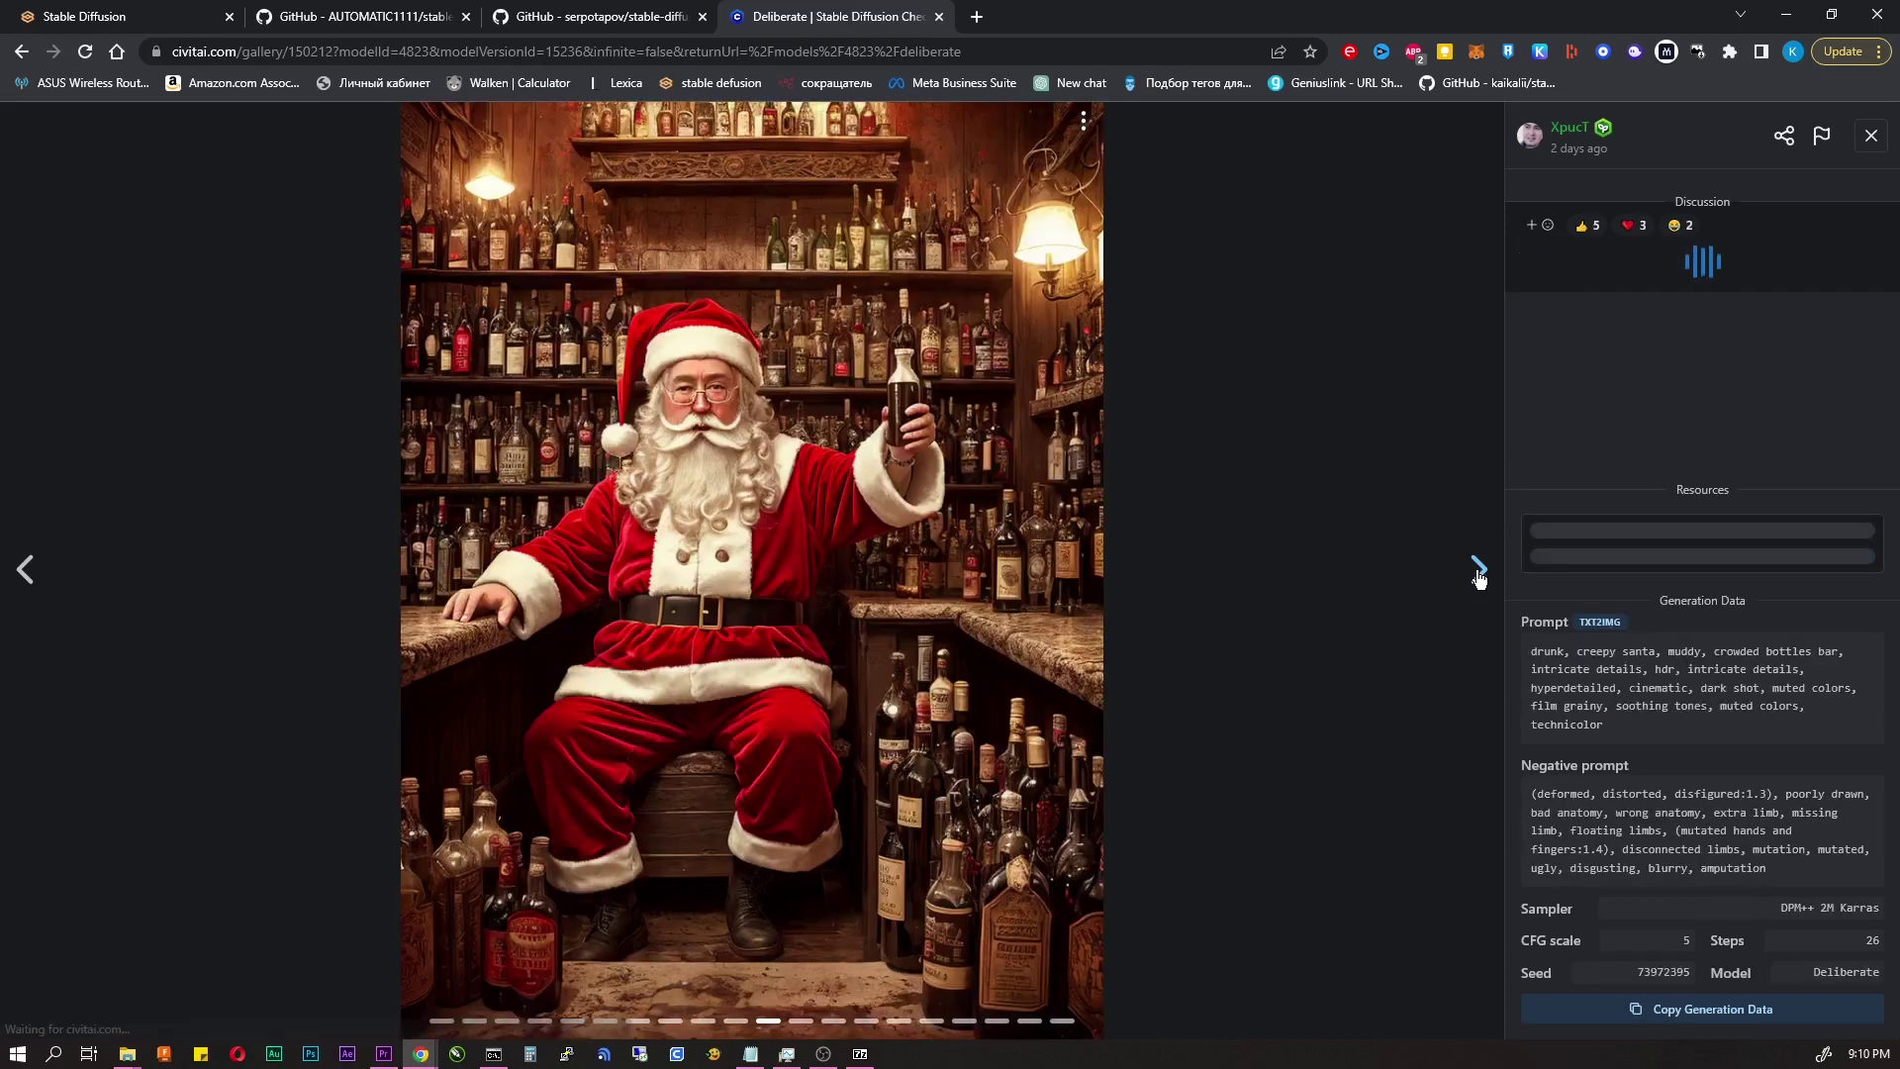
click(1479, 572)
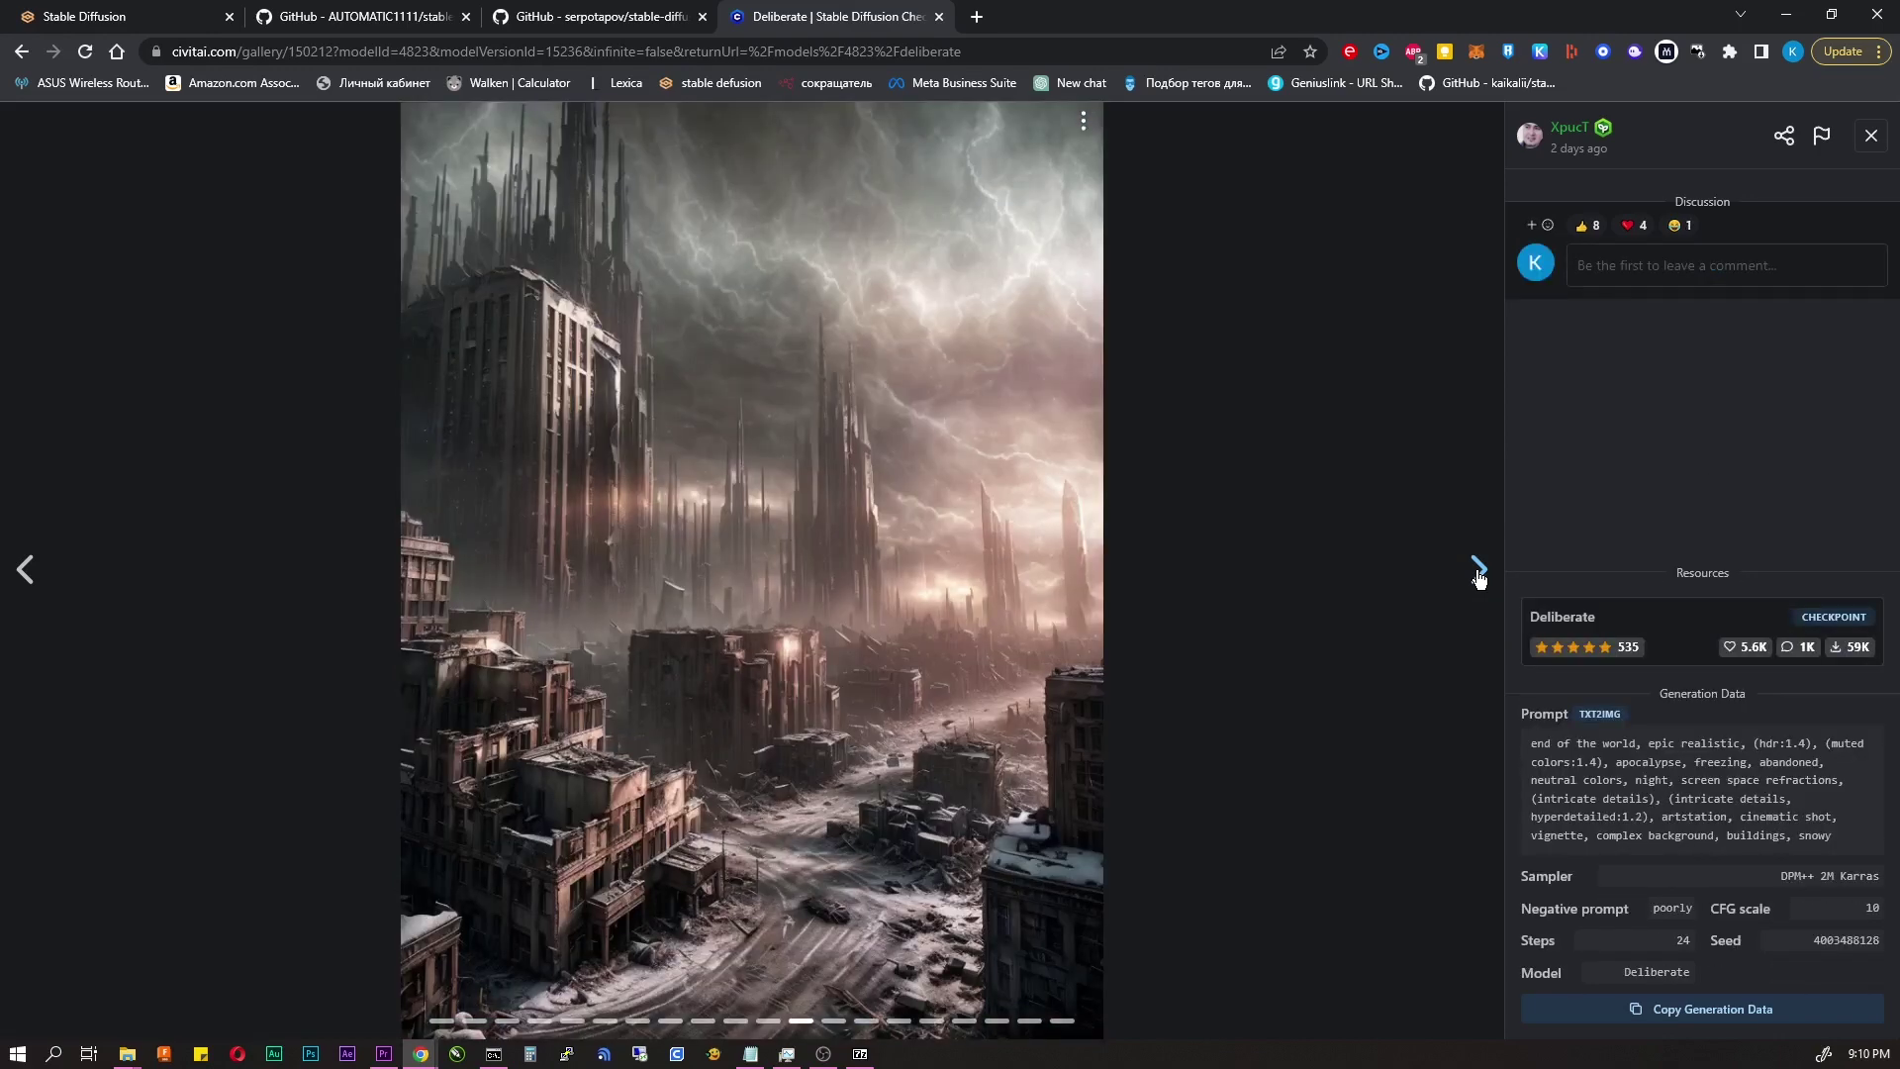
click(1480, 572)
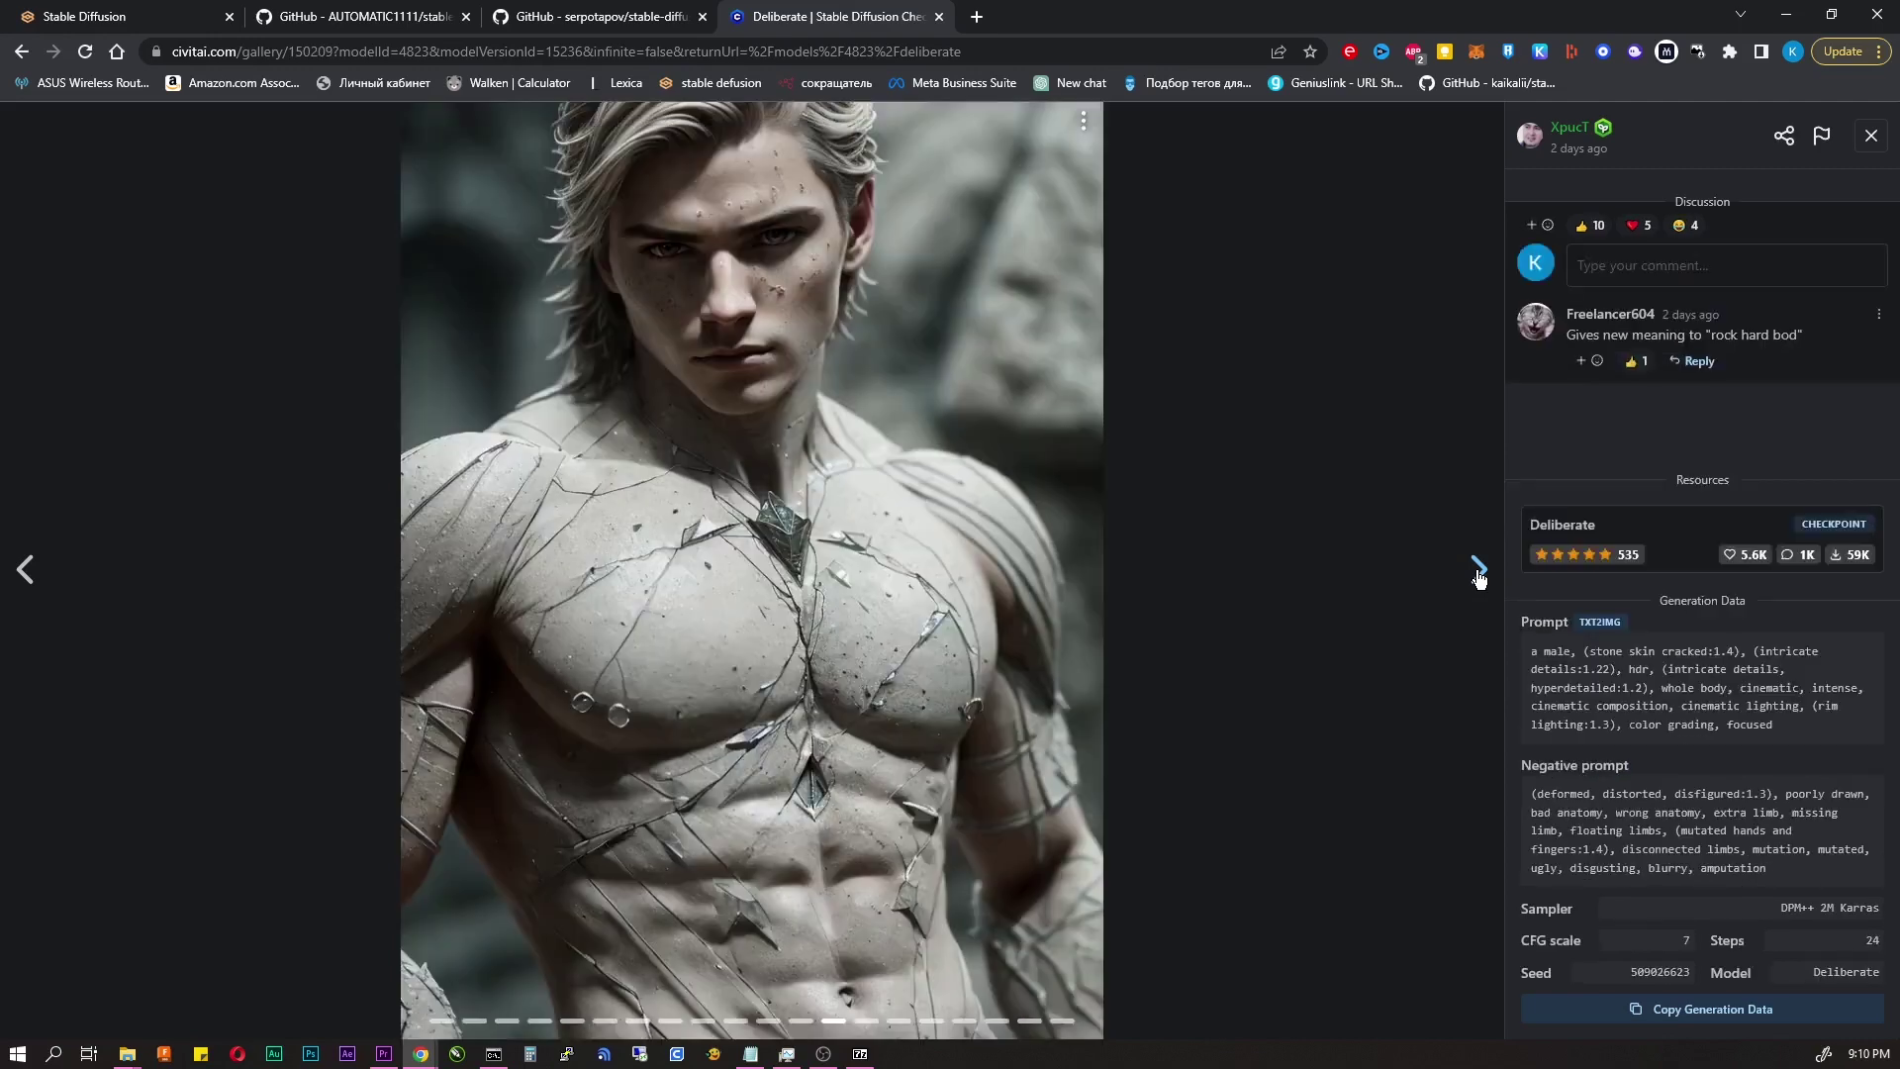
click(1480, 573)
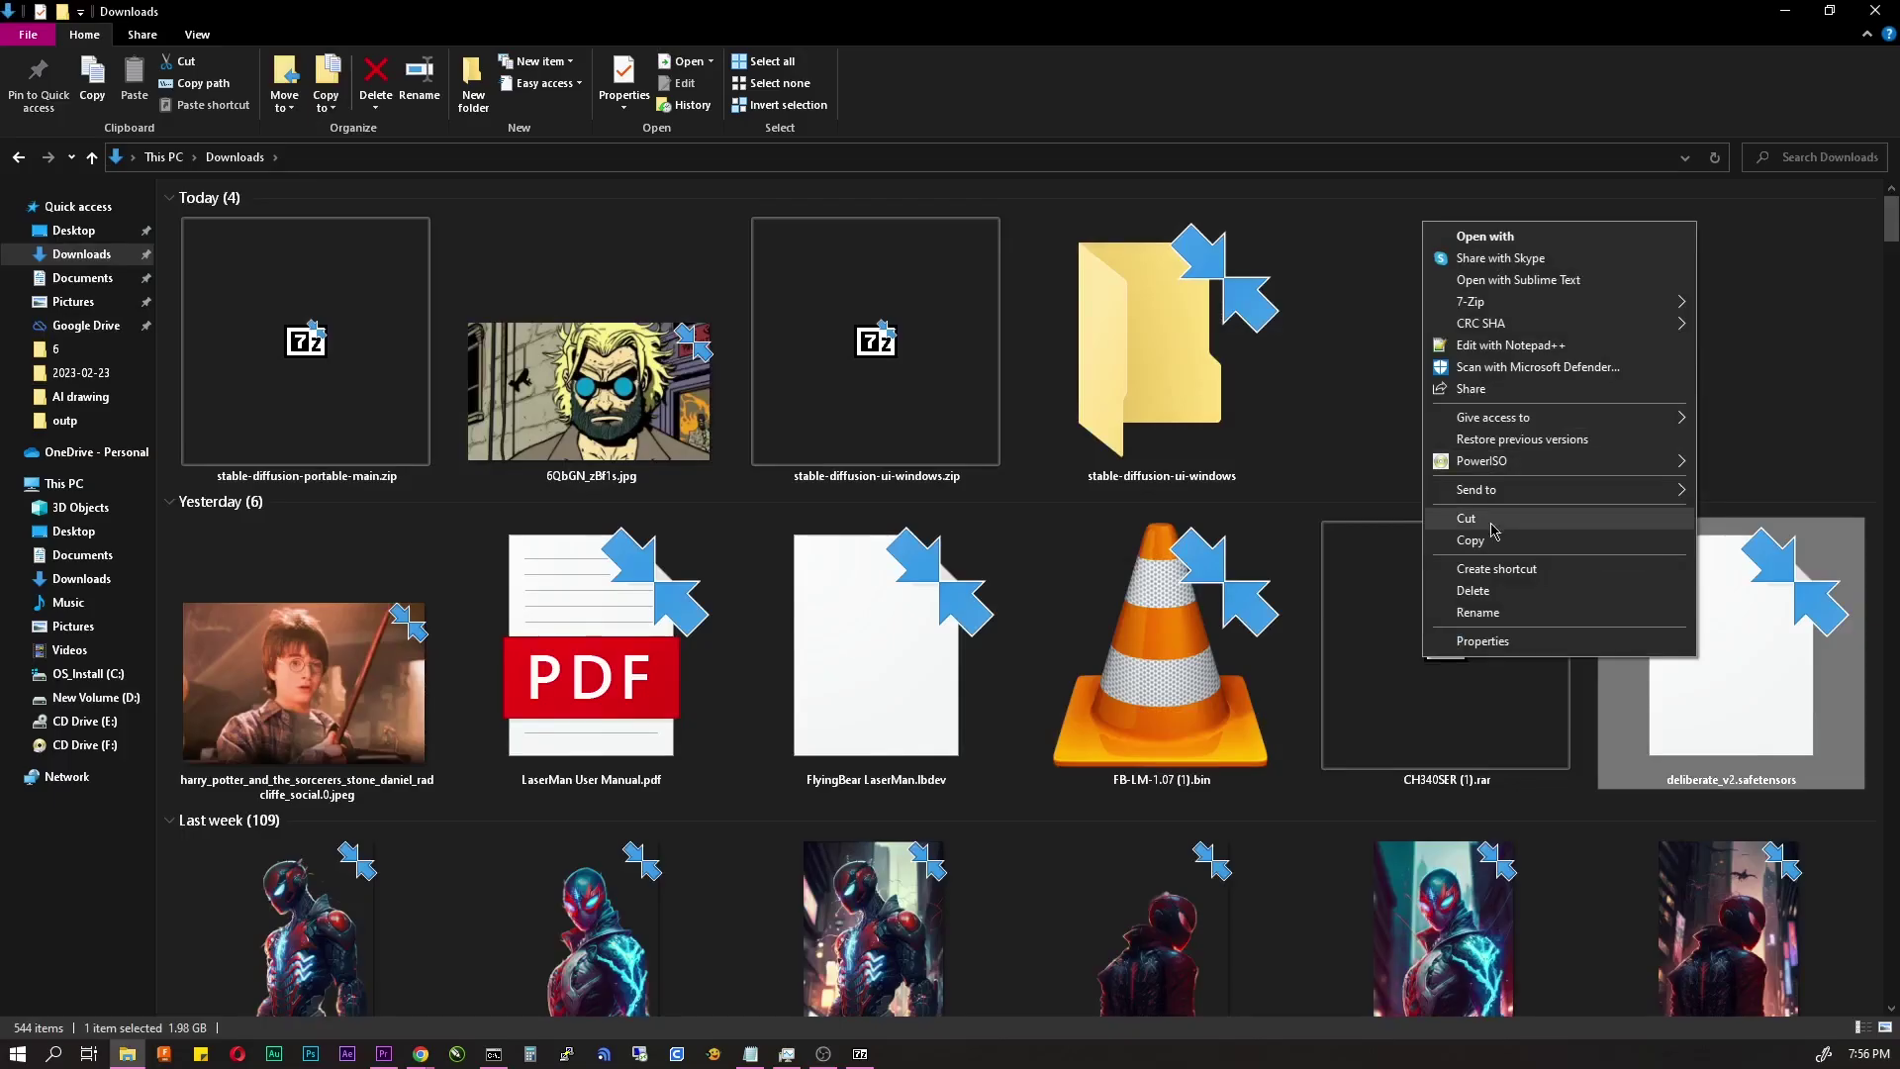
- Copy deliberate_v2.safetensors into the SD models\Stable-diffusion folder
click(1527, 540)
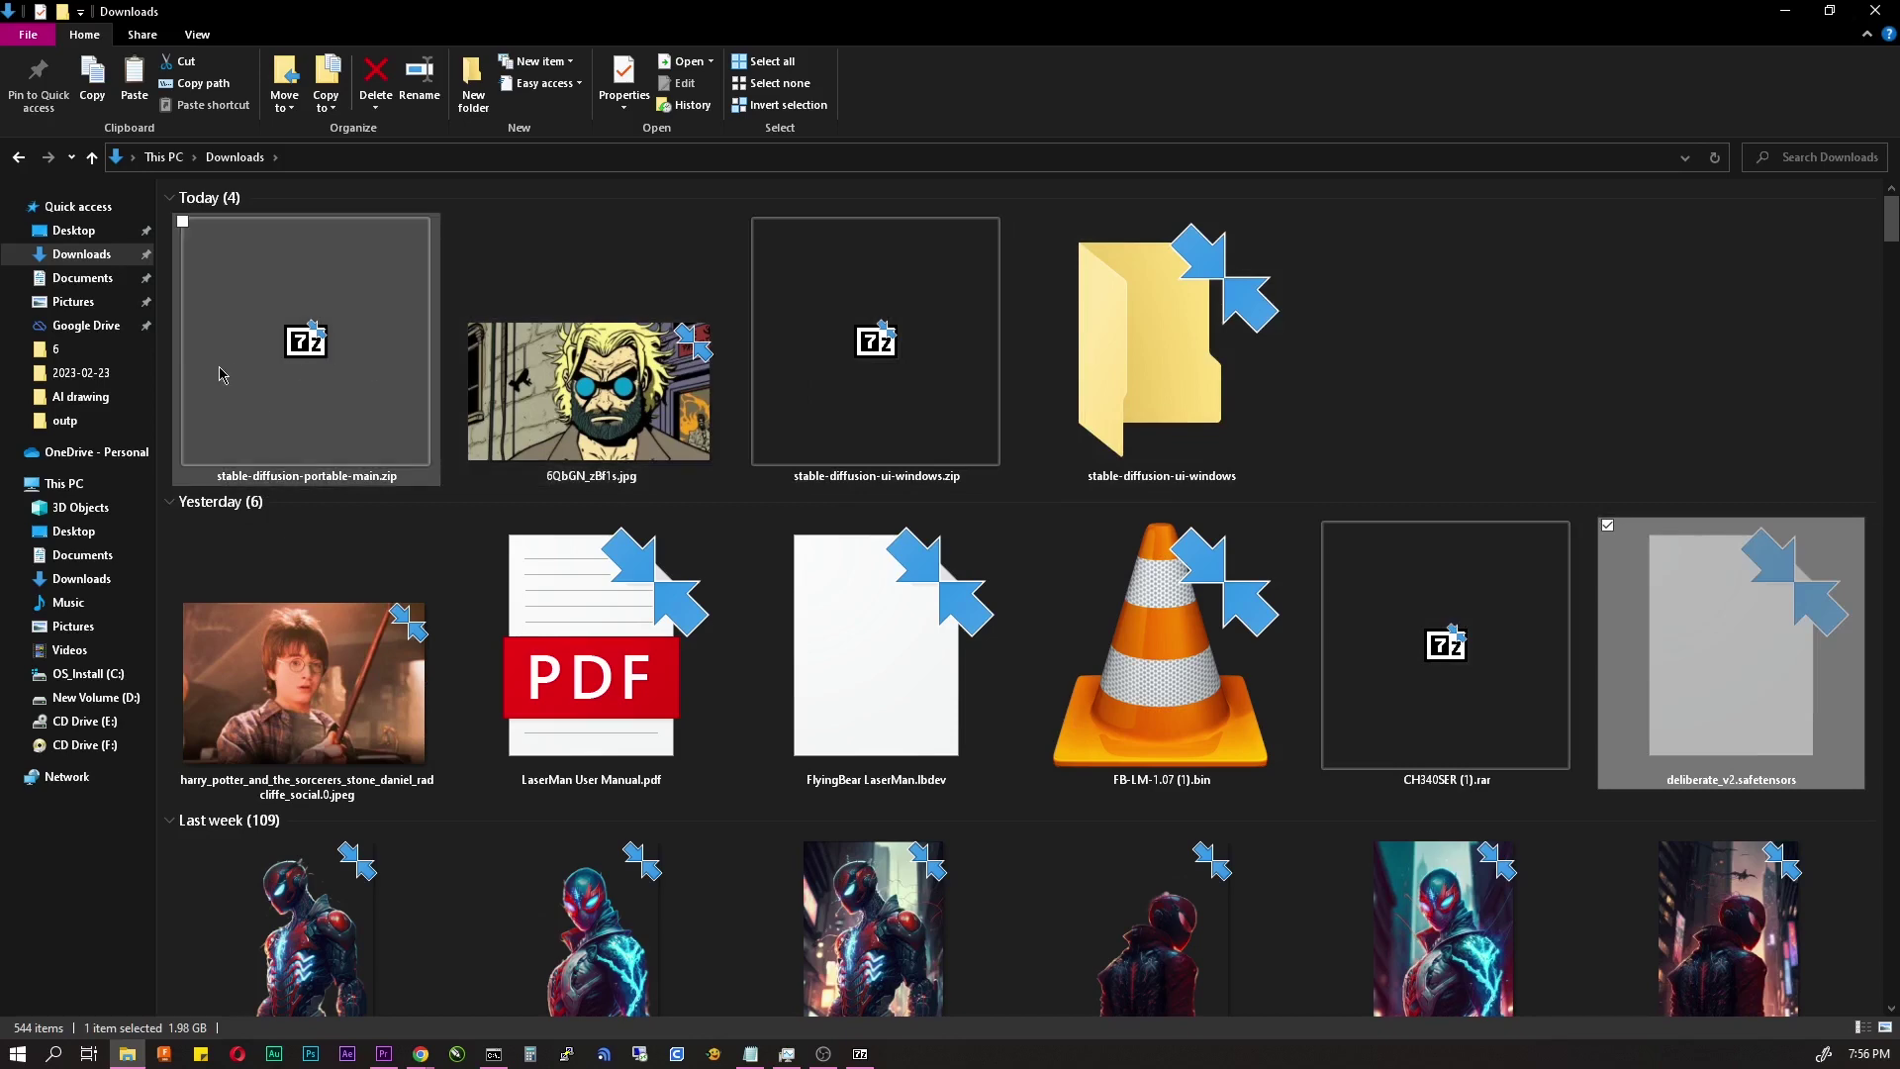
key(alt+Left)
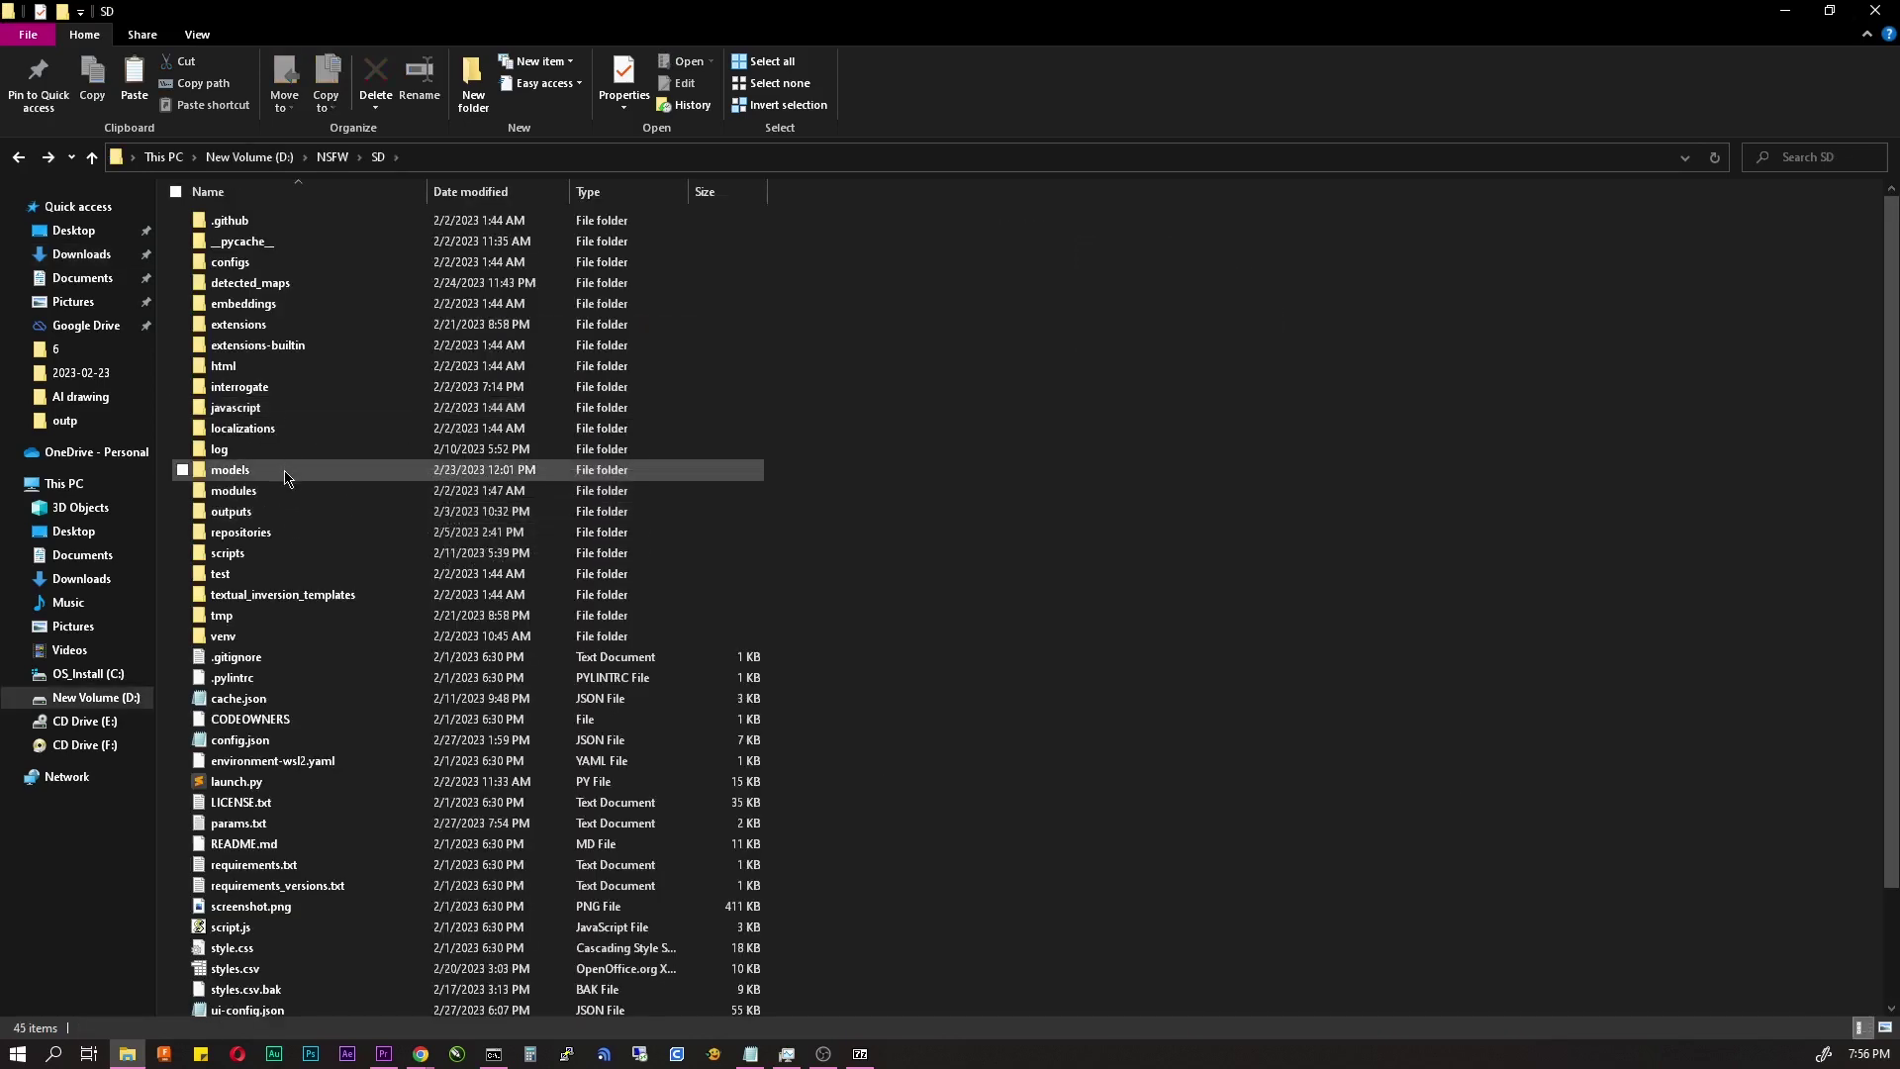
double_click(286, 473)
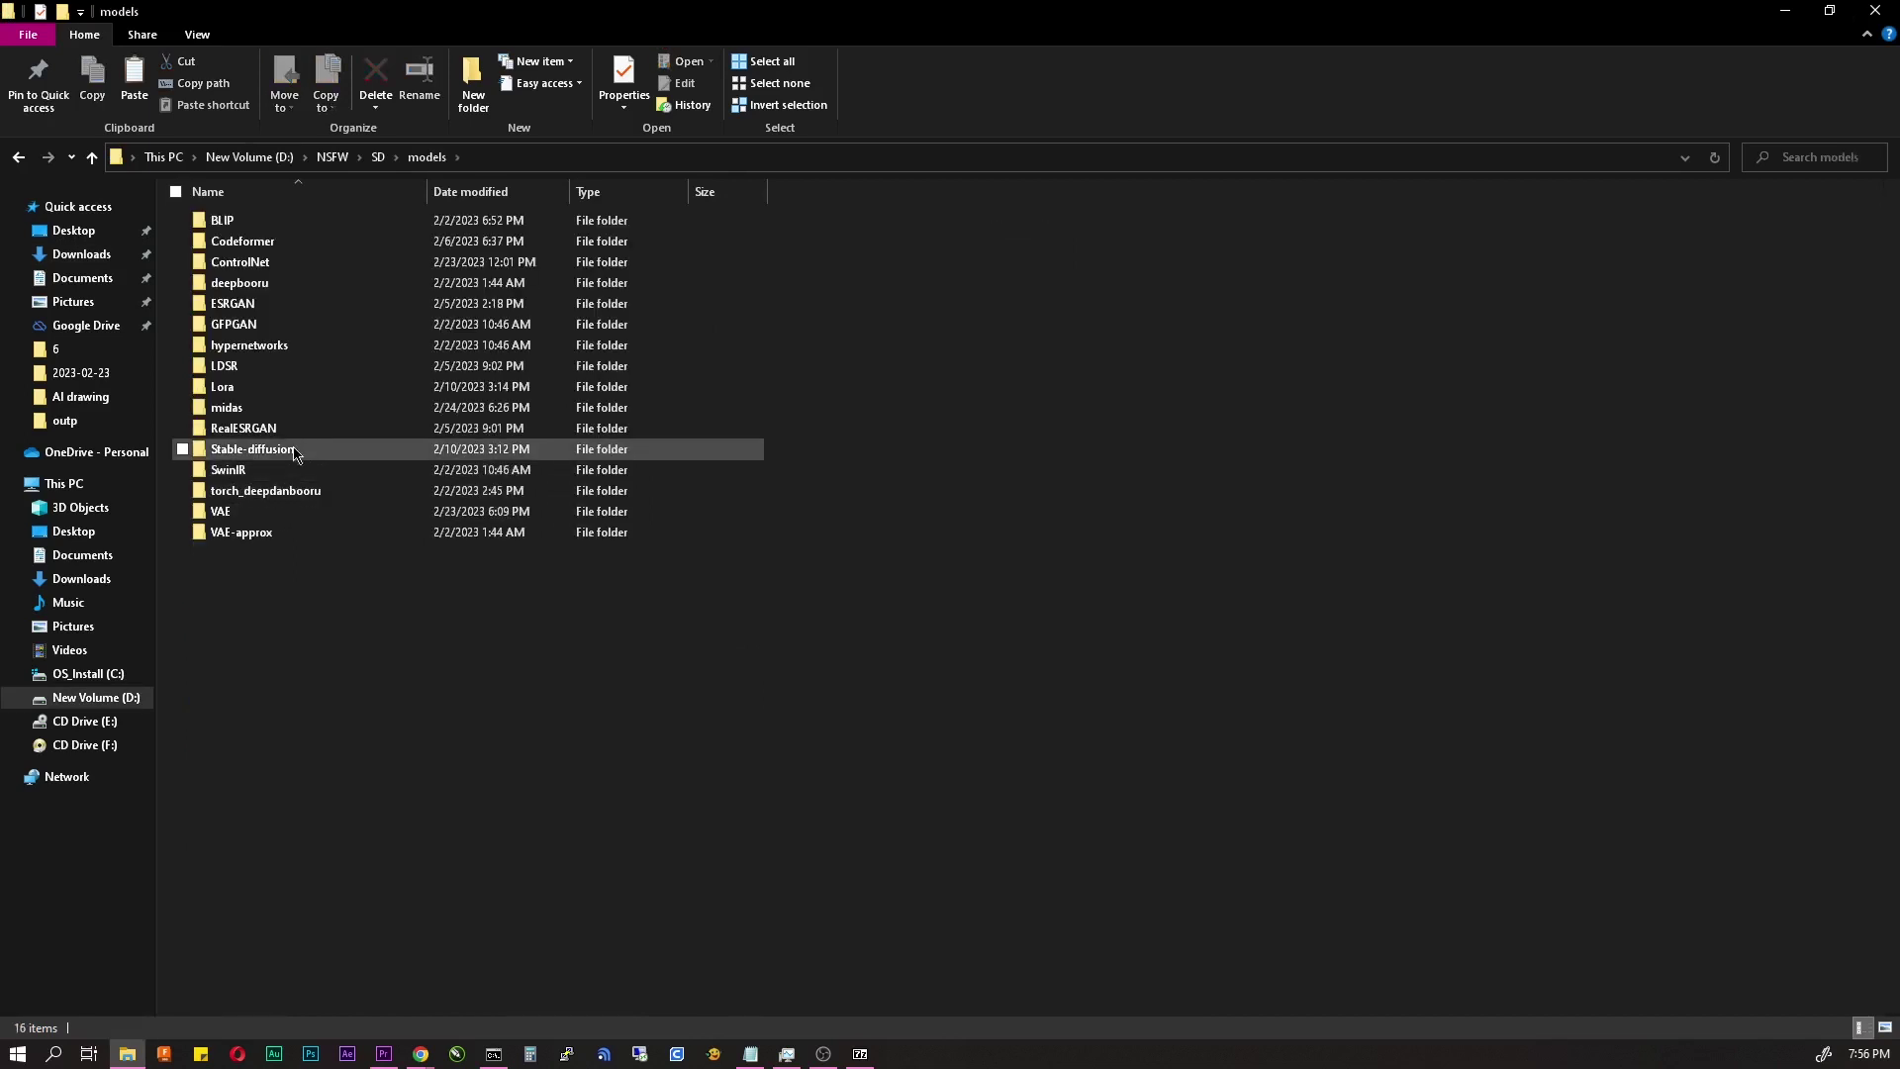
double_click(294, 452)
right_click(351, 628)
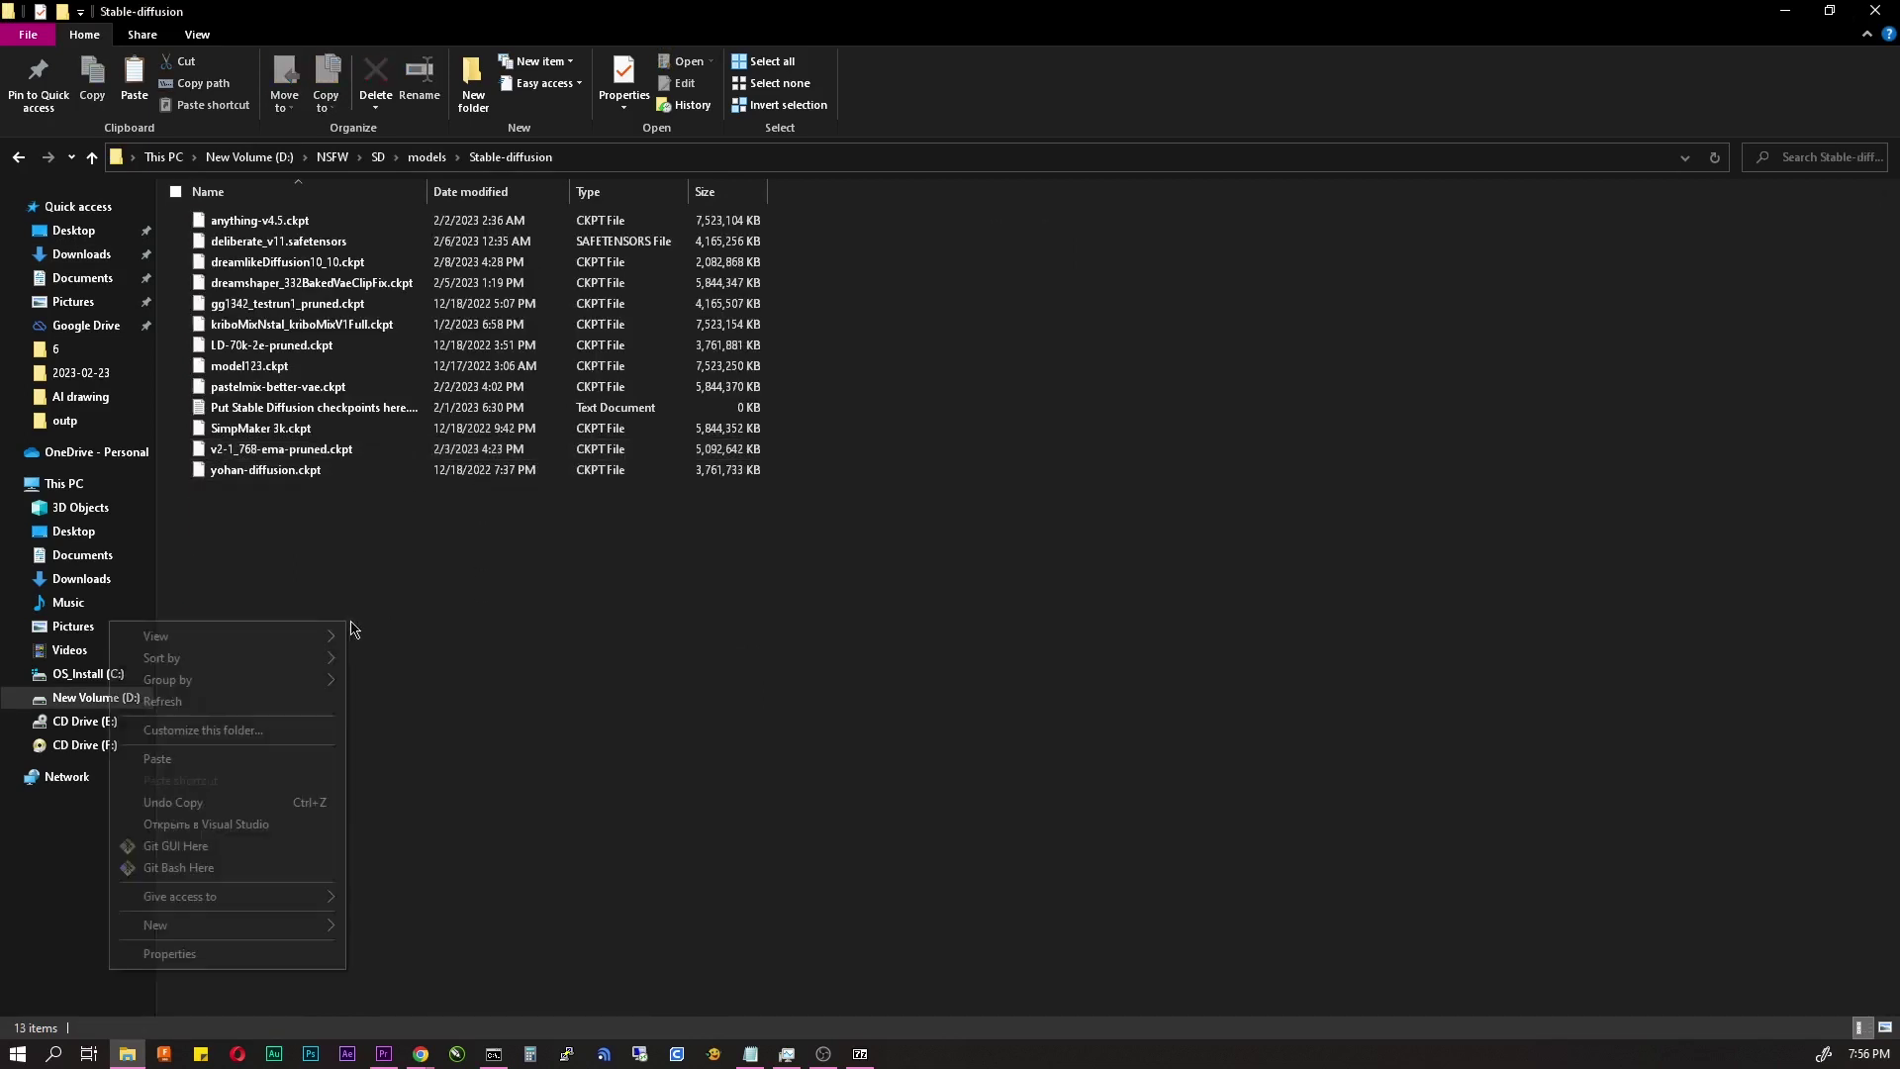
click(275, 758)
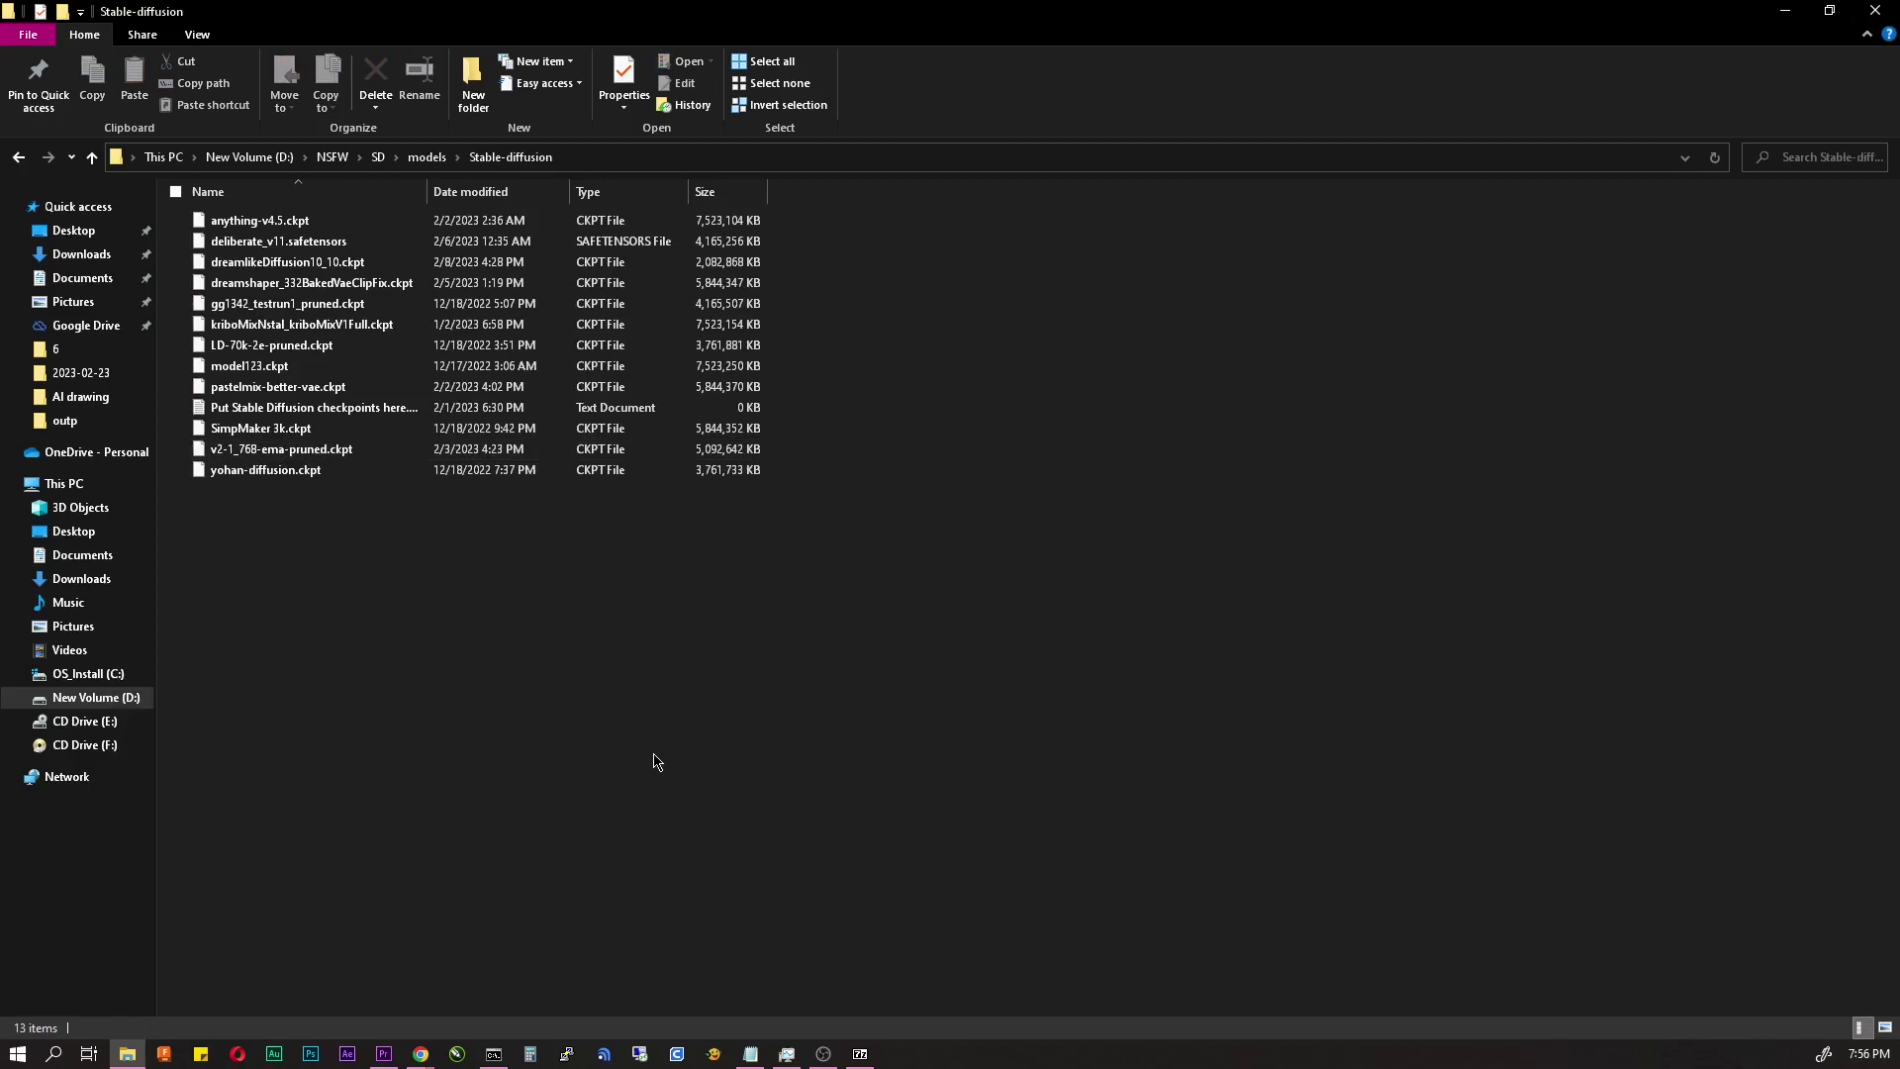
- Open webui-user.bat in Notepad and highlight its --xformers argument
click(330, 985)
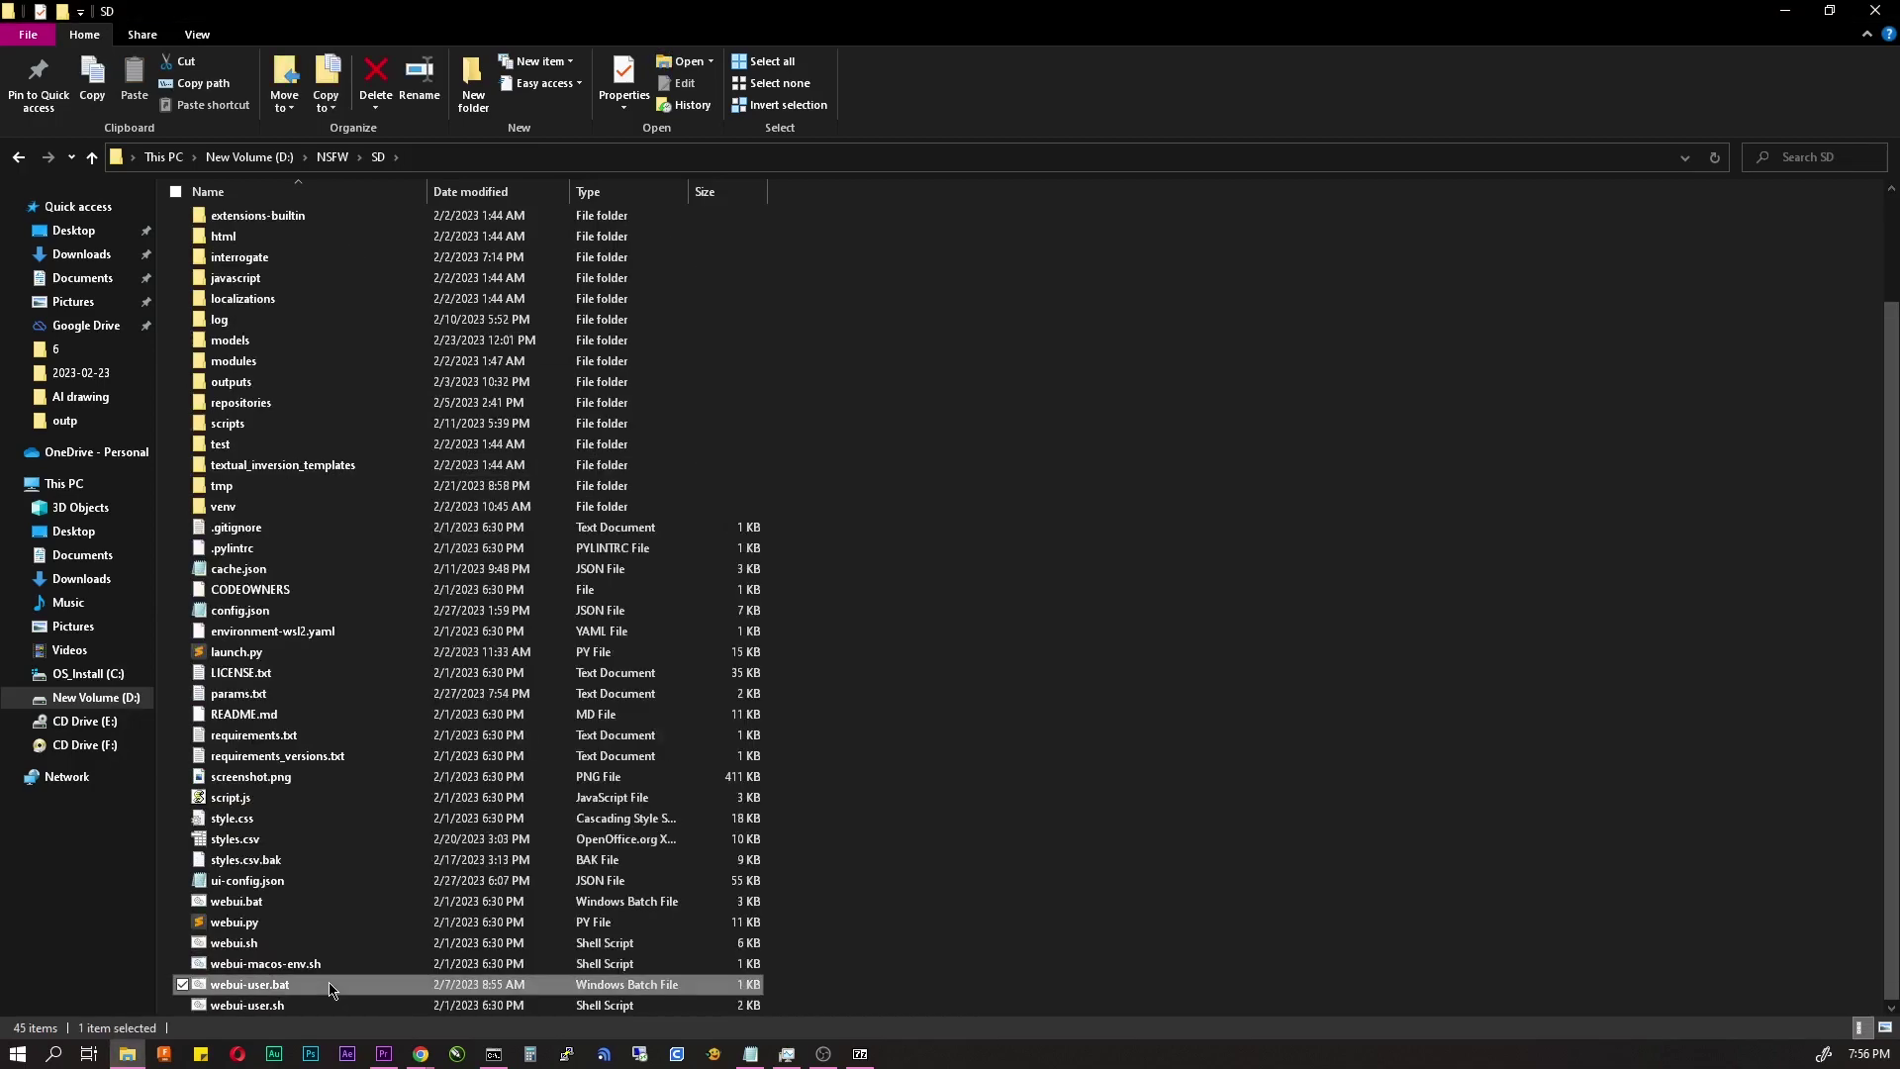
right_click(310, 992)
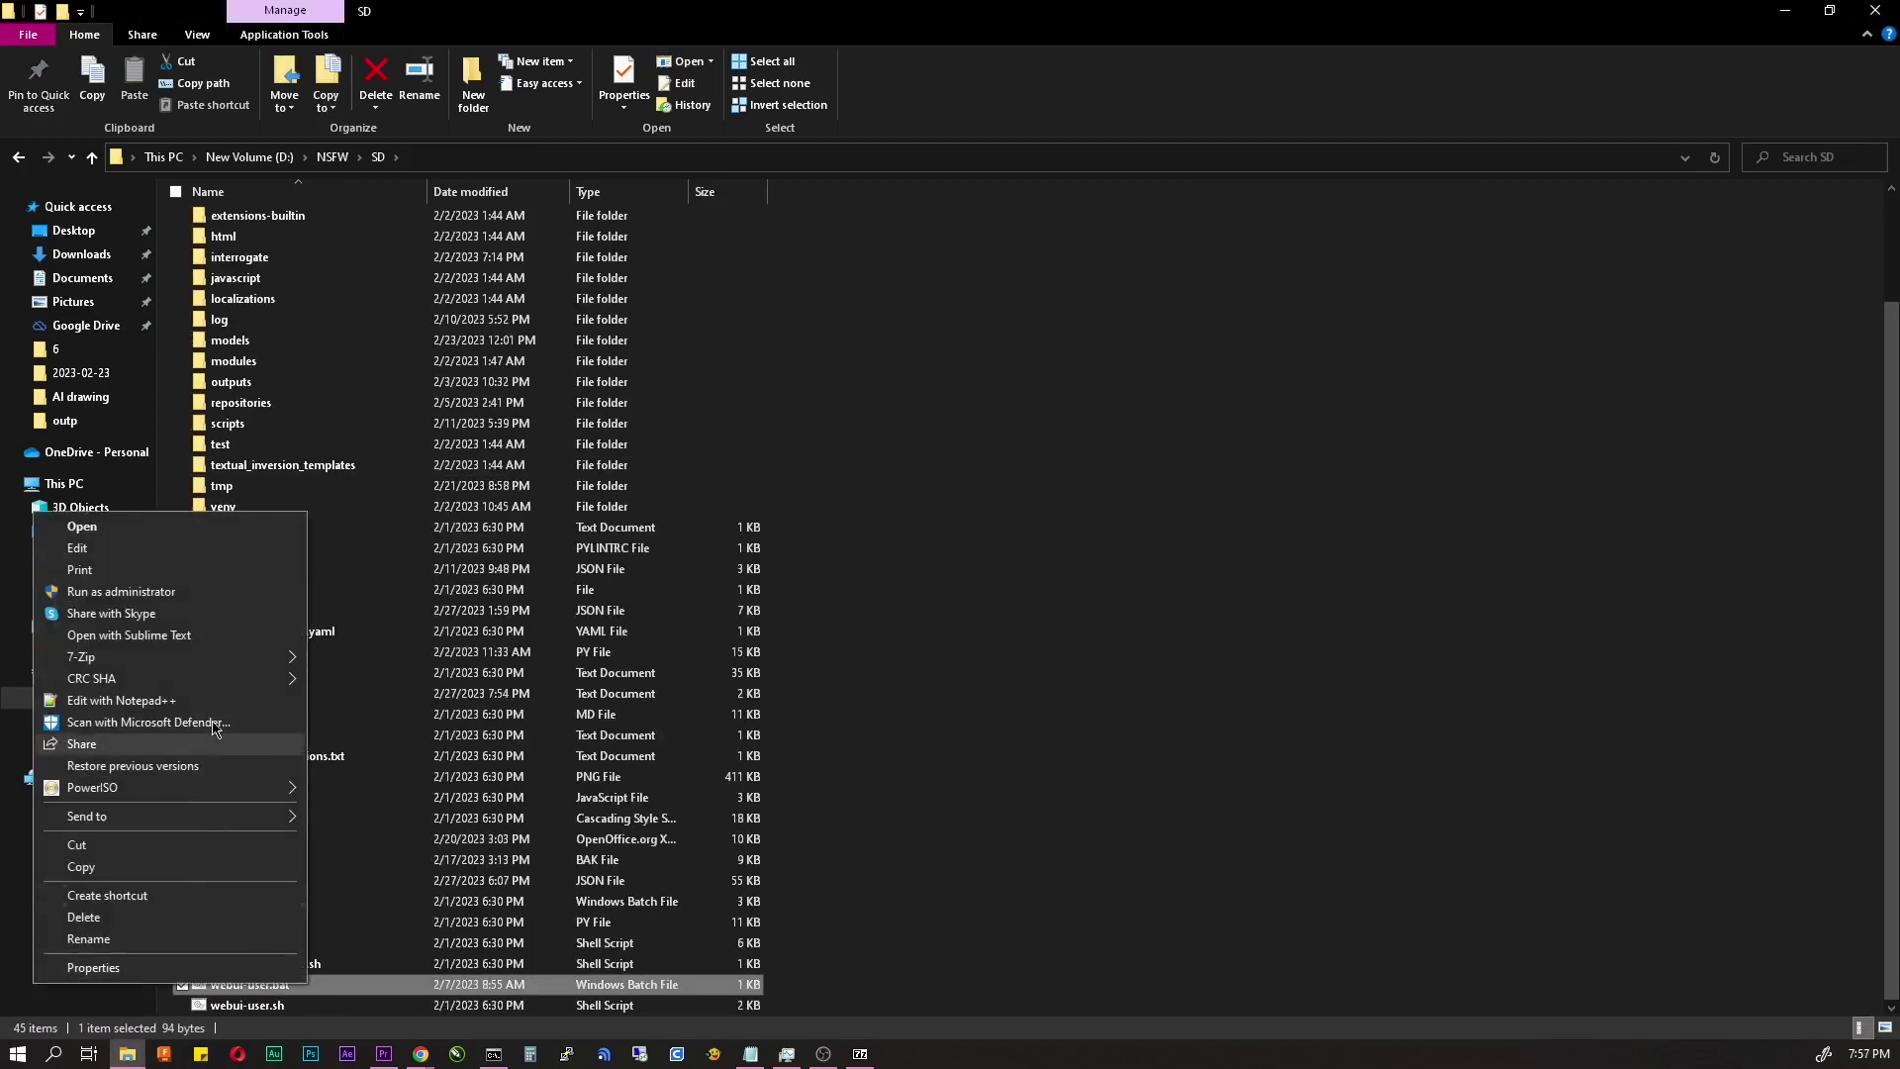
click(198, 547)
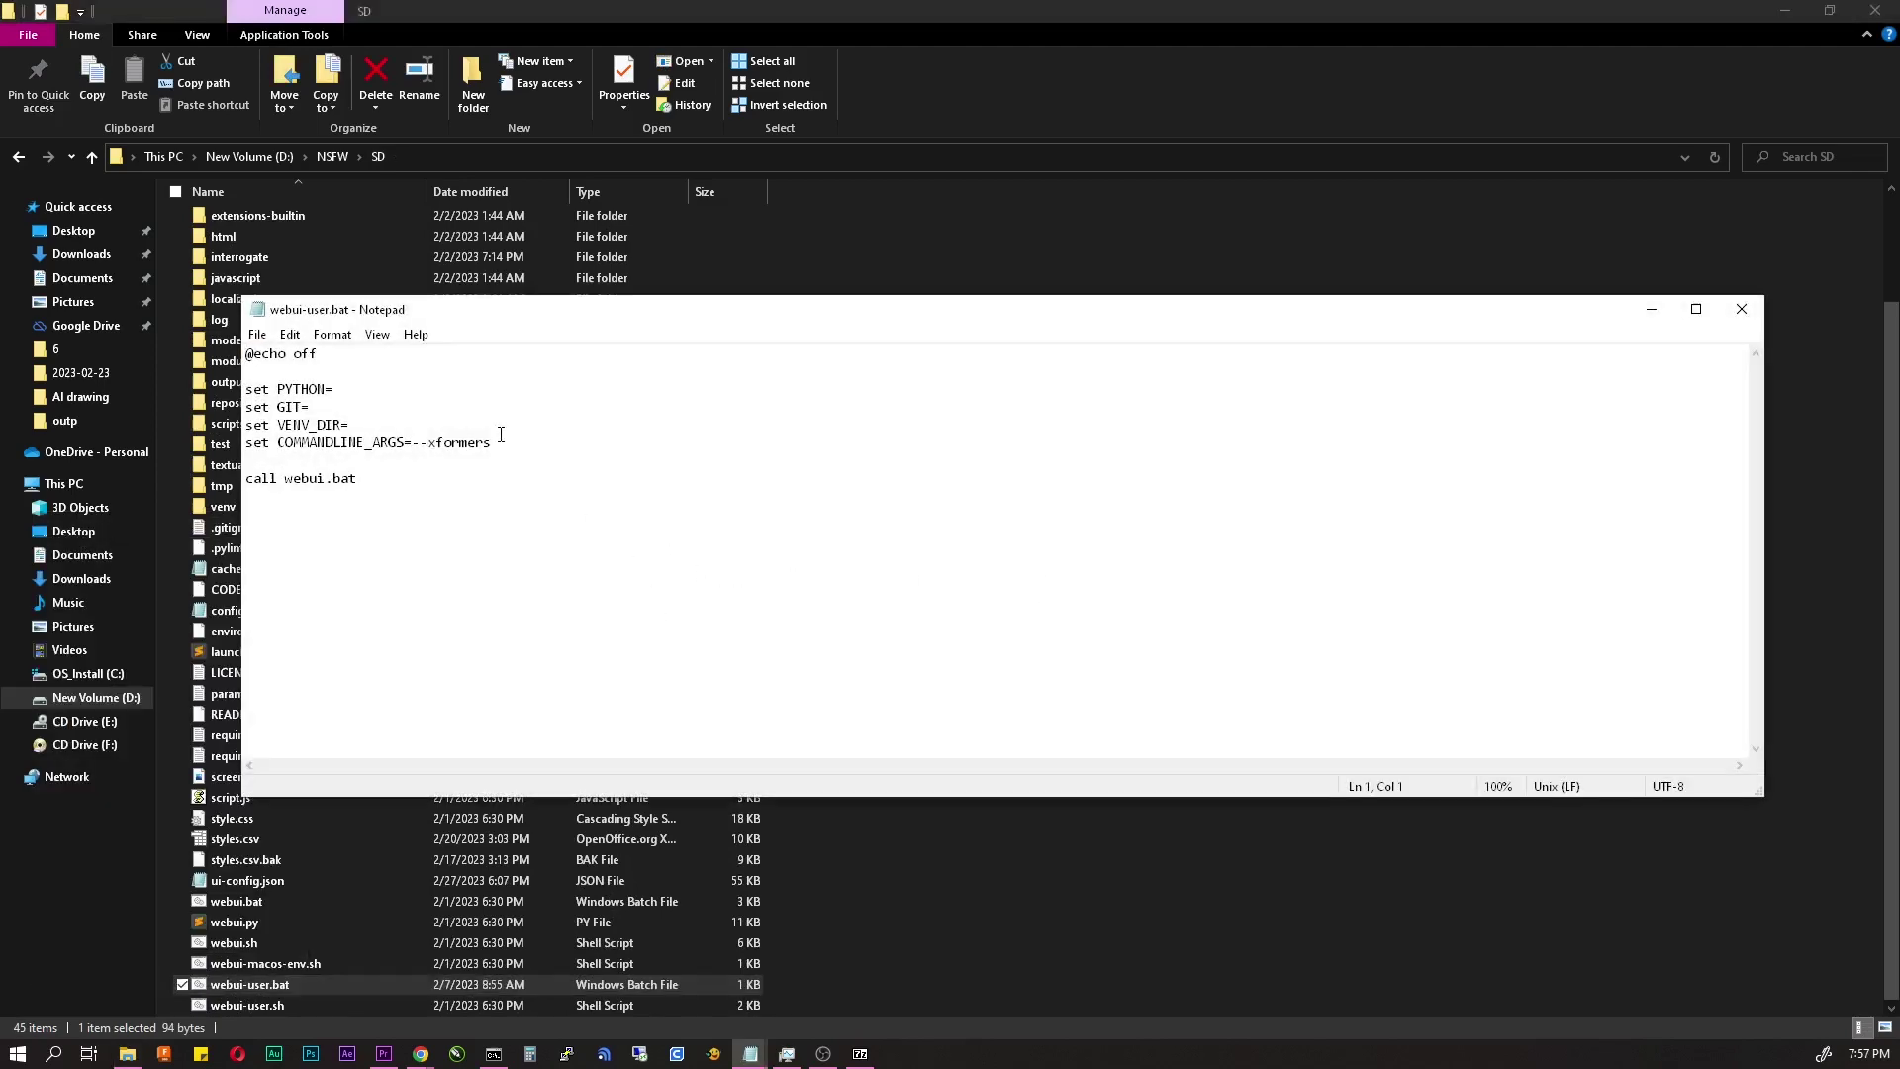
drag(493, 444, 413, 444)
click(661, 460)
click(1743, 313)
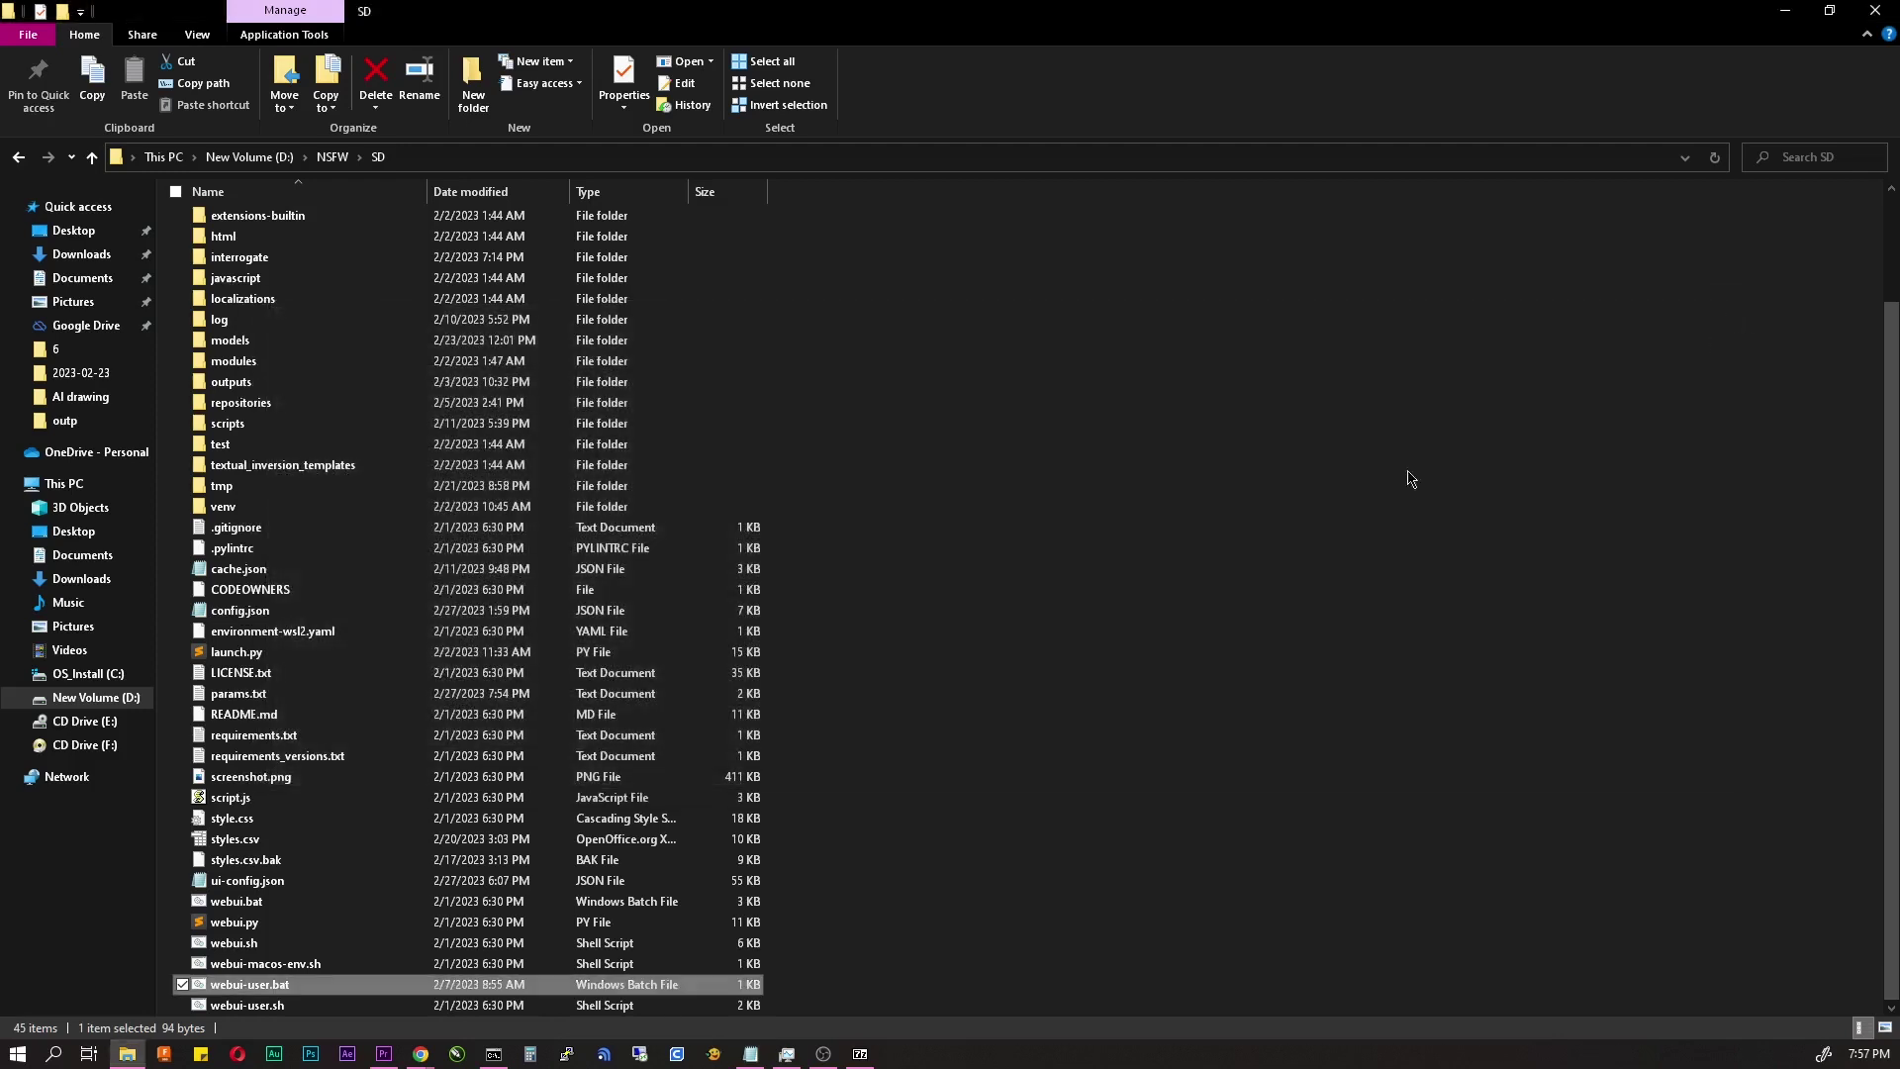
key(Return)
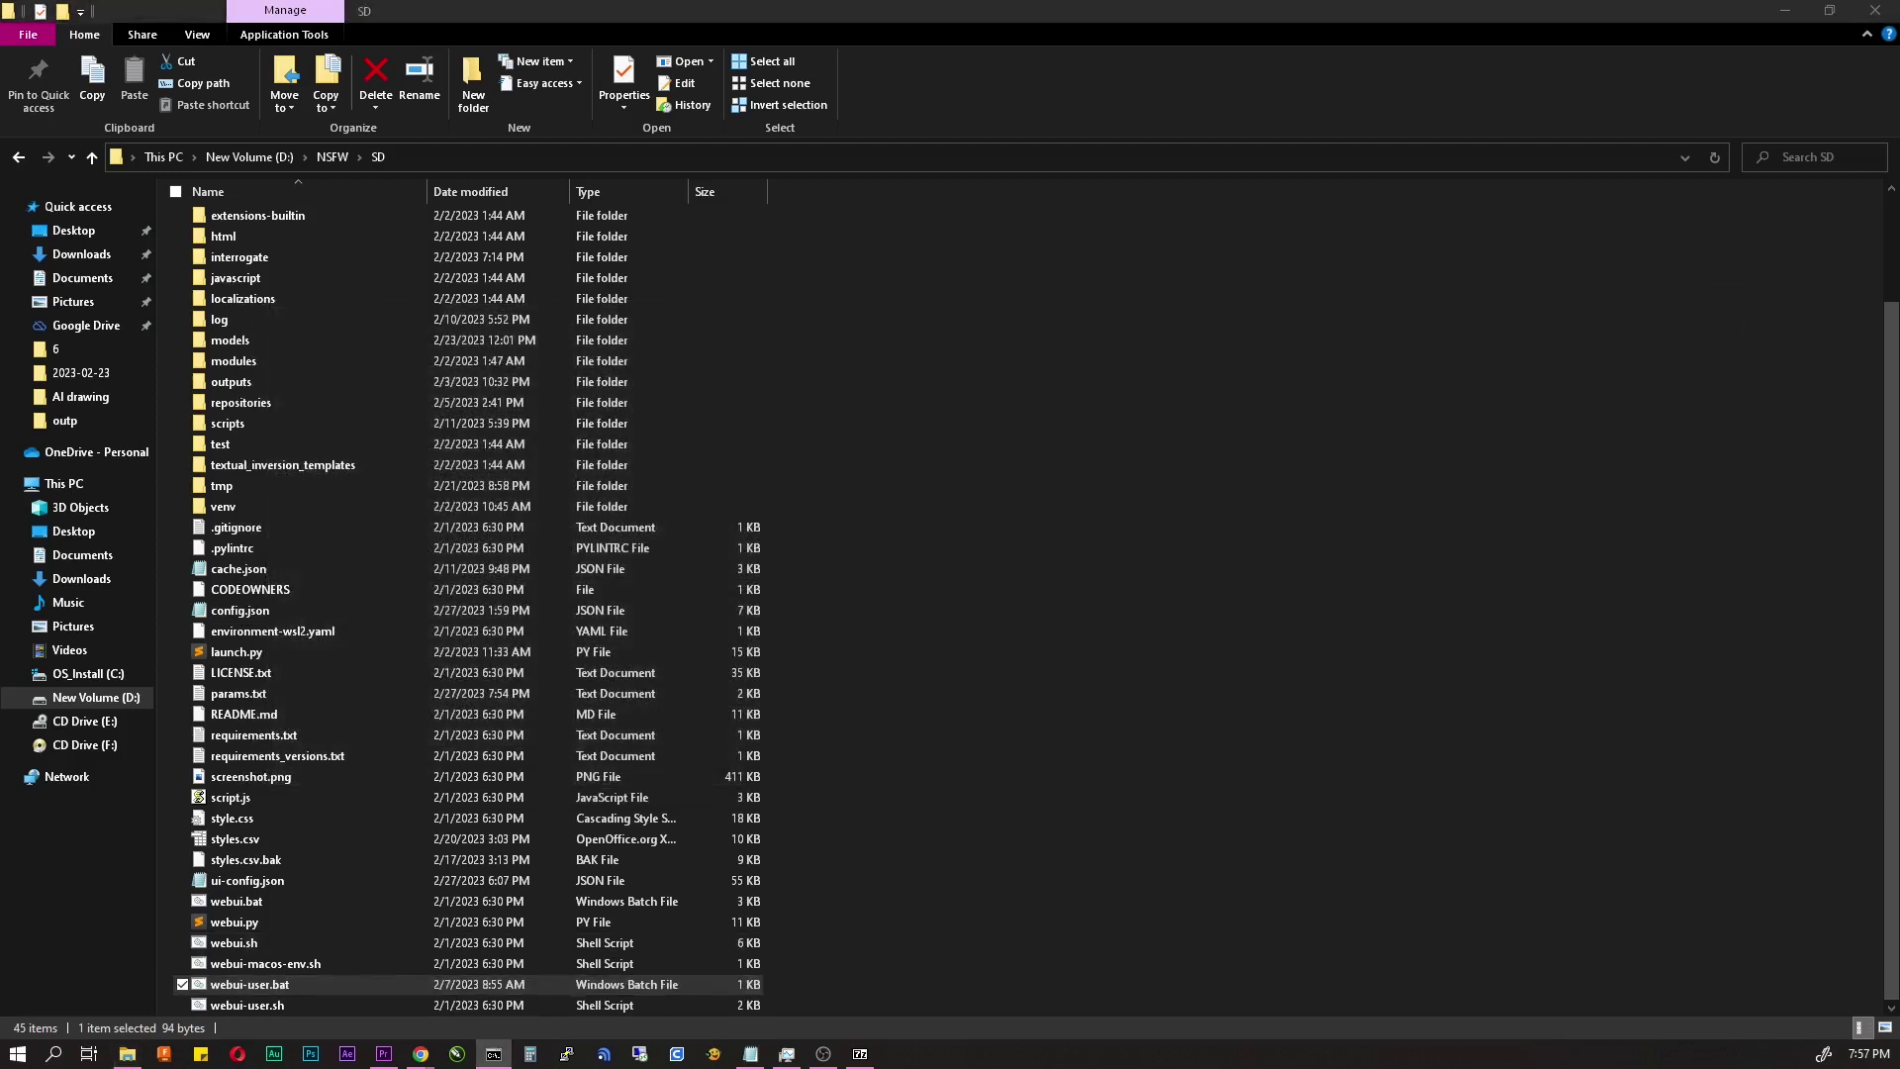
click(65, 931)
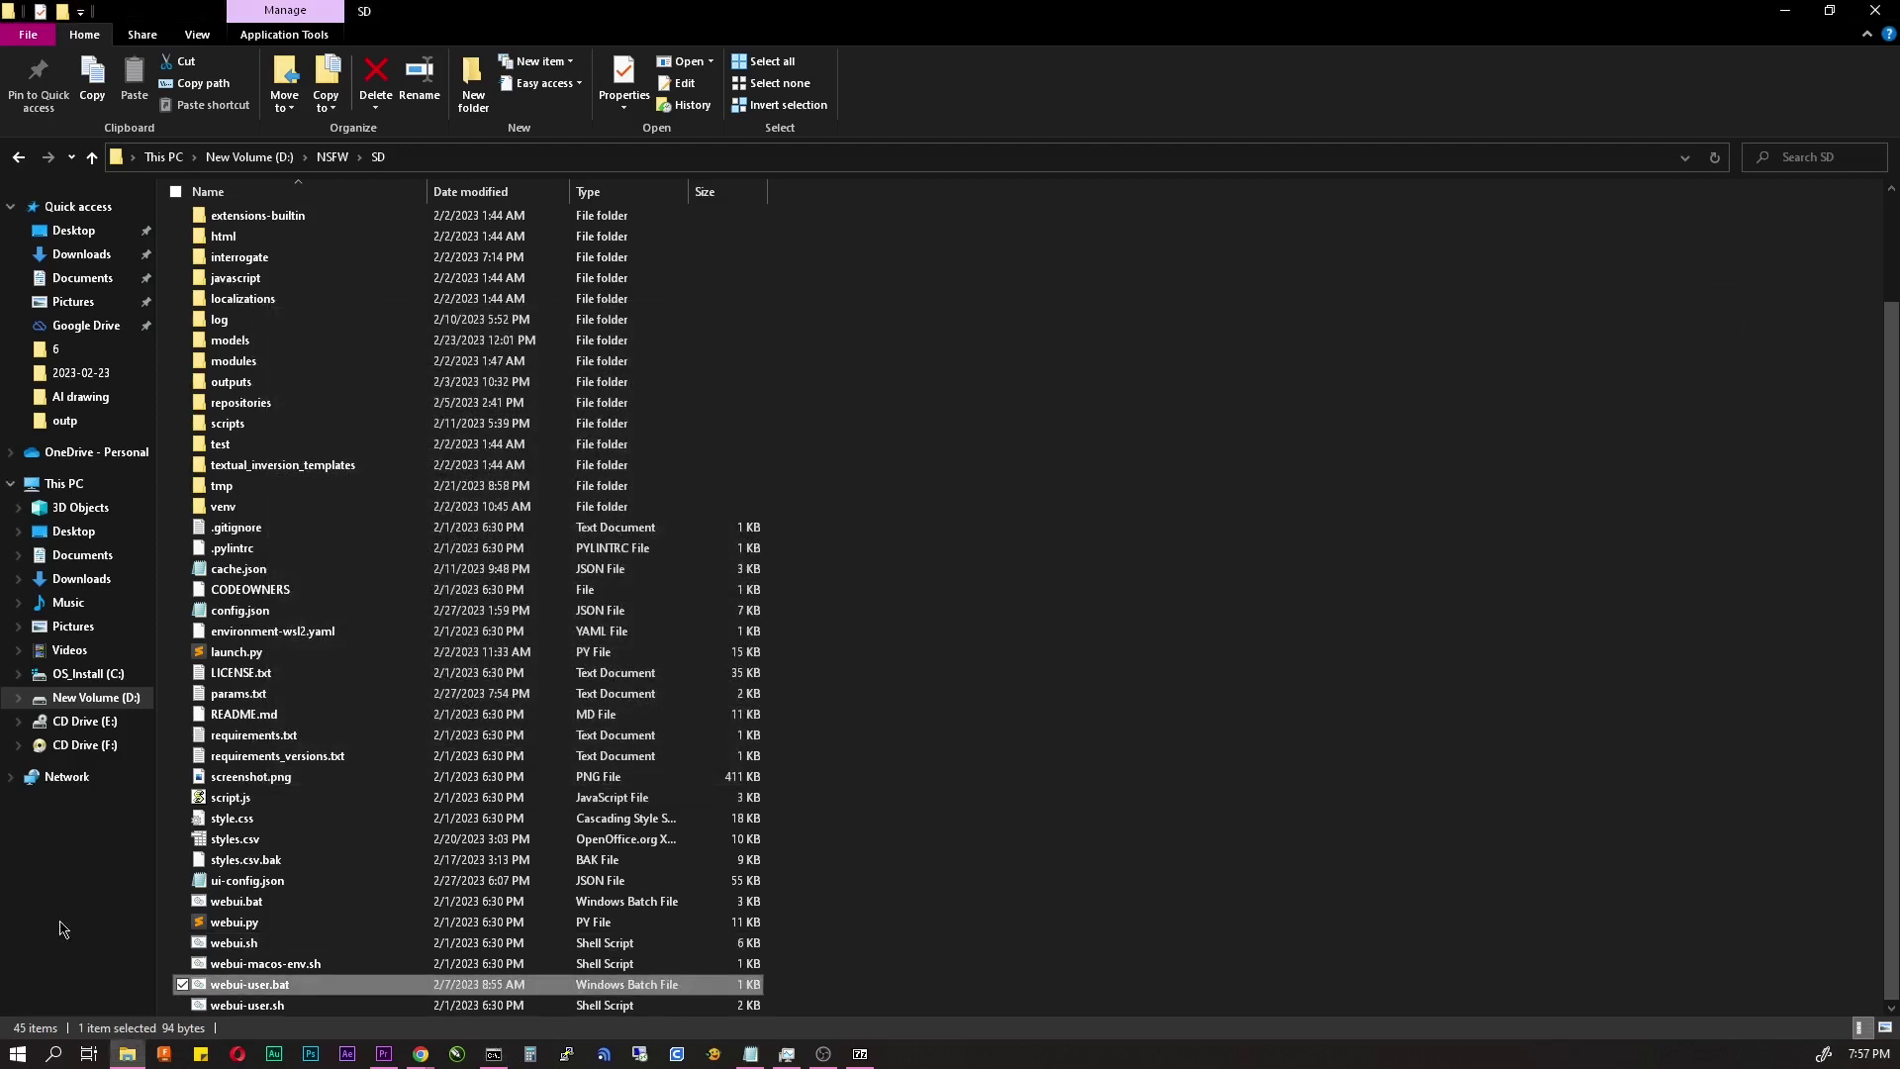
double_click(276, 986)
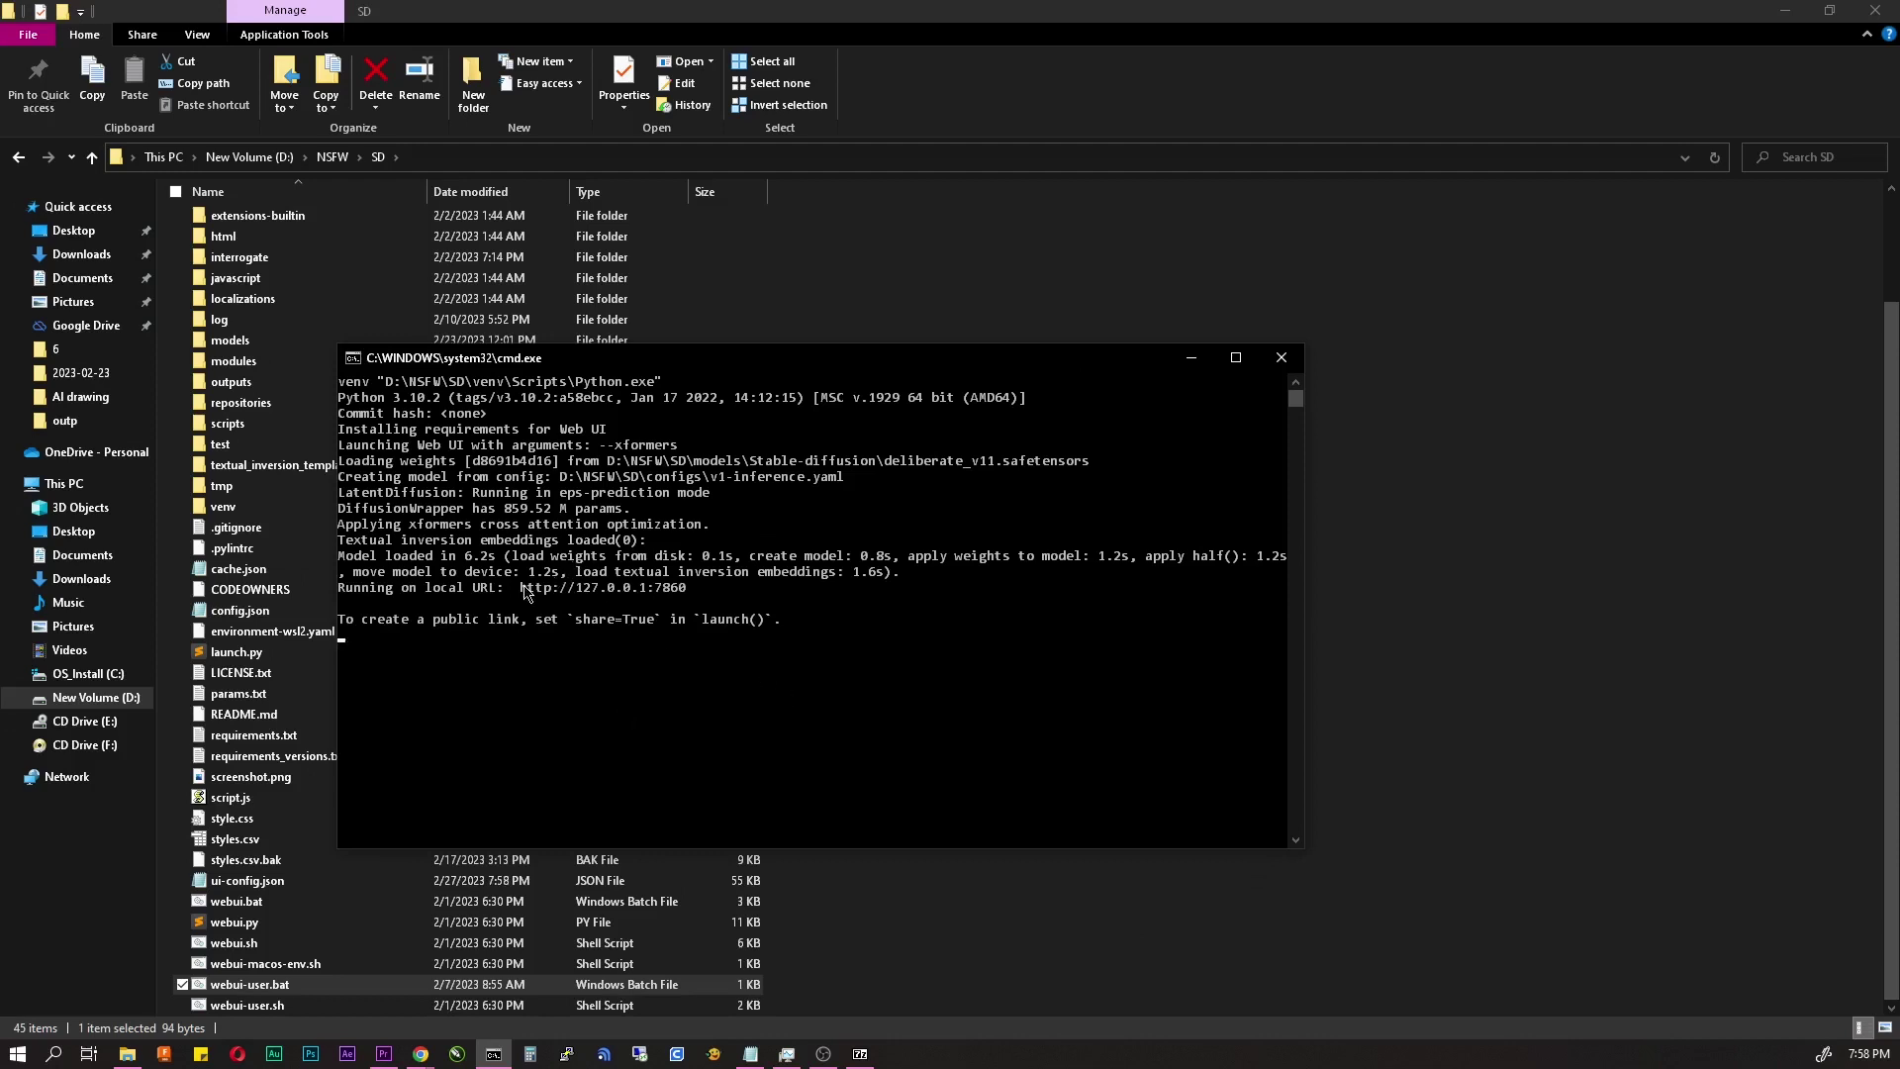
drag(521, 591, 686, 592)
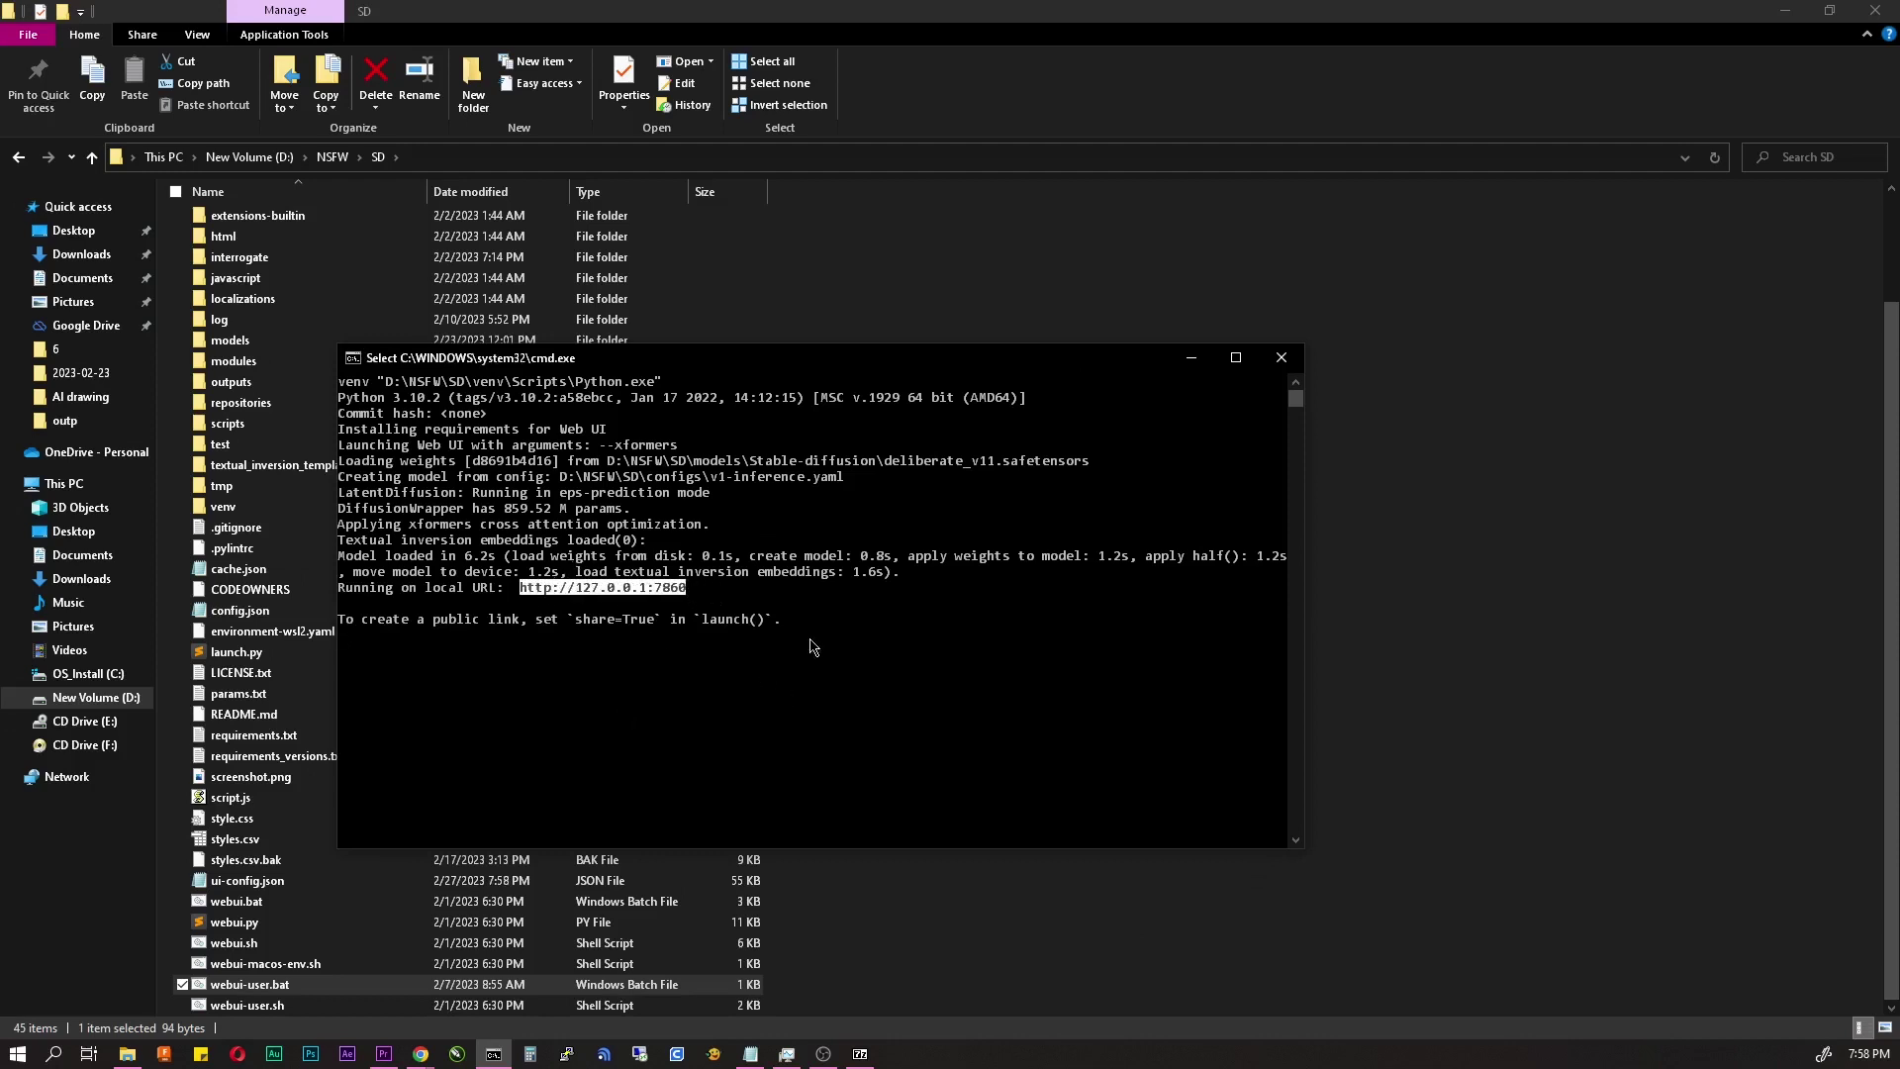
key(alt+Tab)
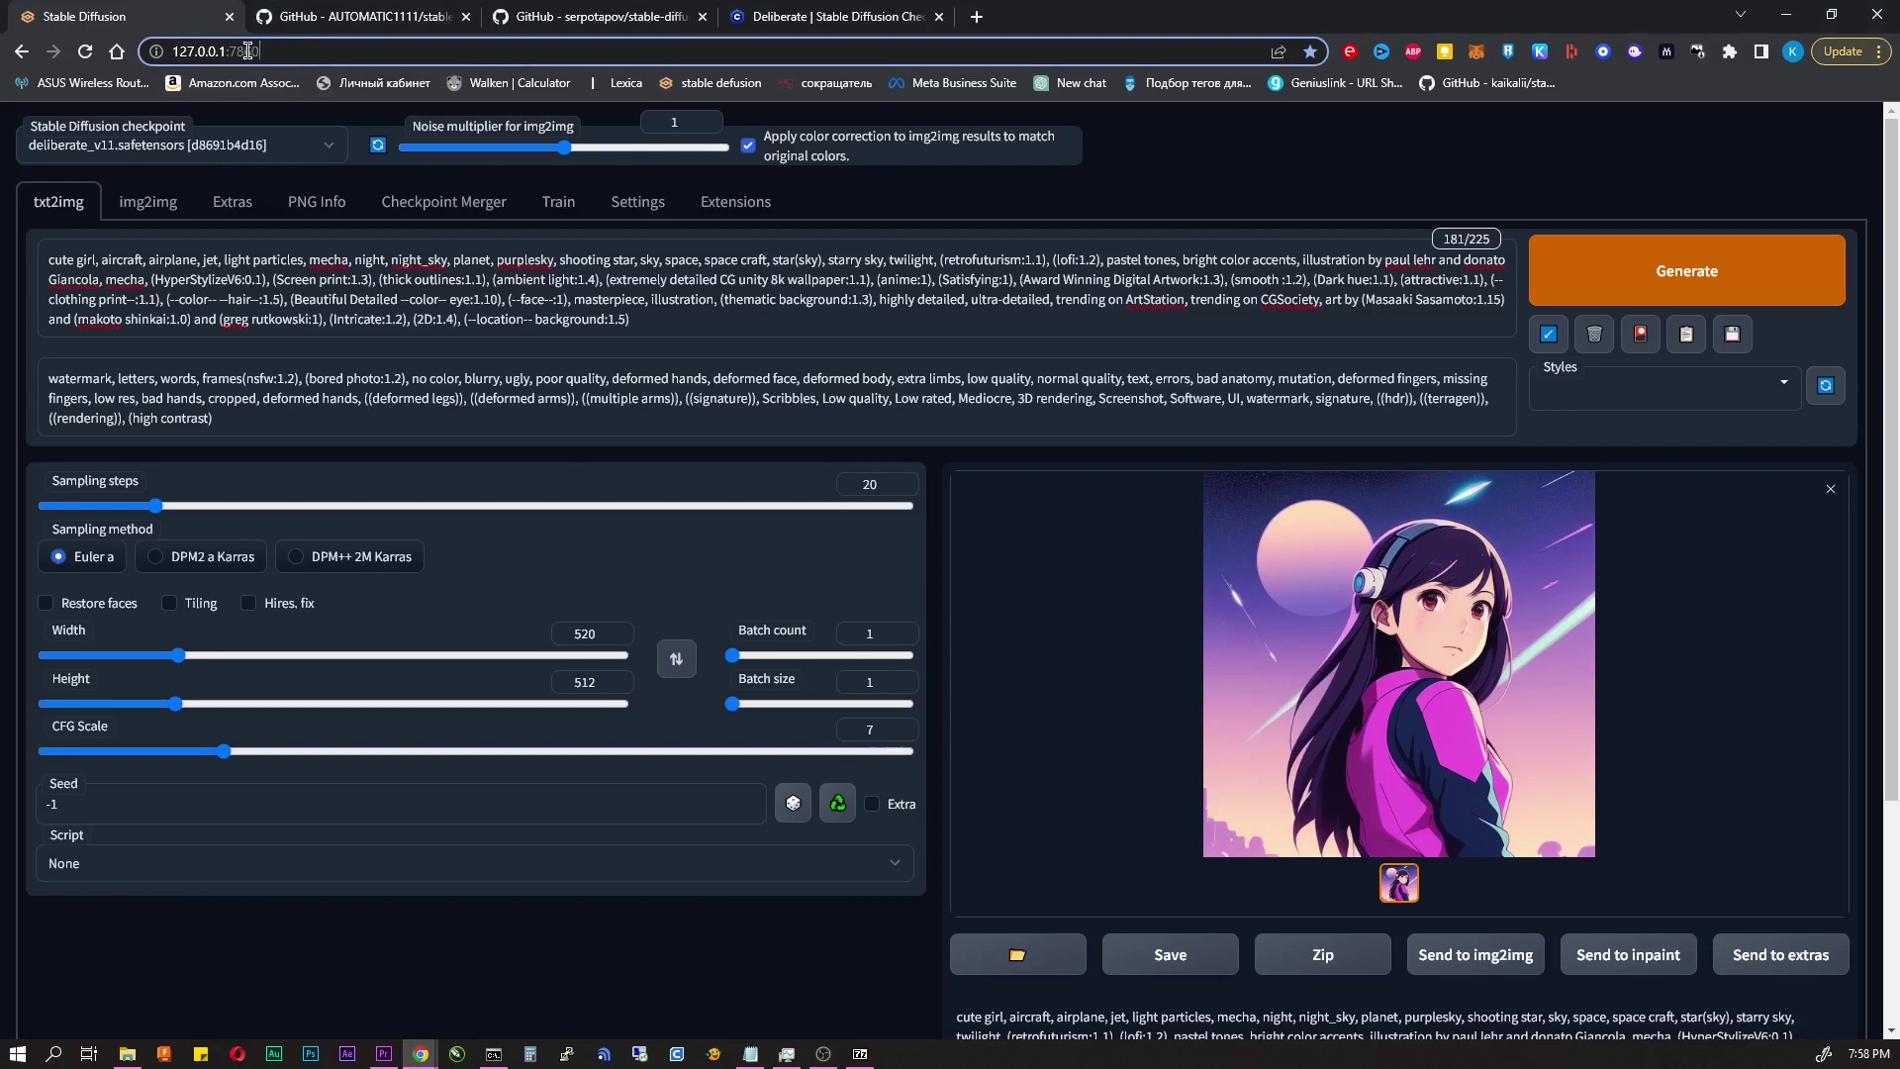
- Refresh the checkpoint list and load the deliberate_v2.safetensors model
drag(248, 51, 172, 53)
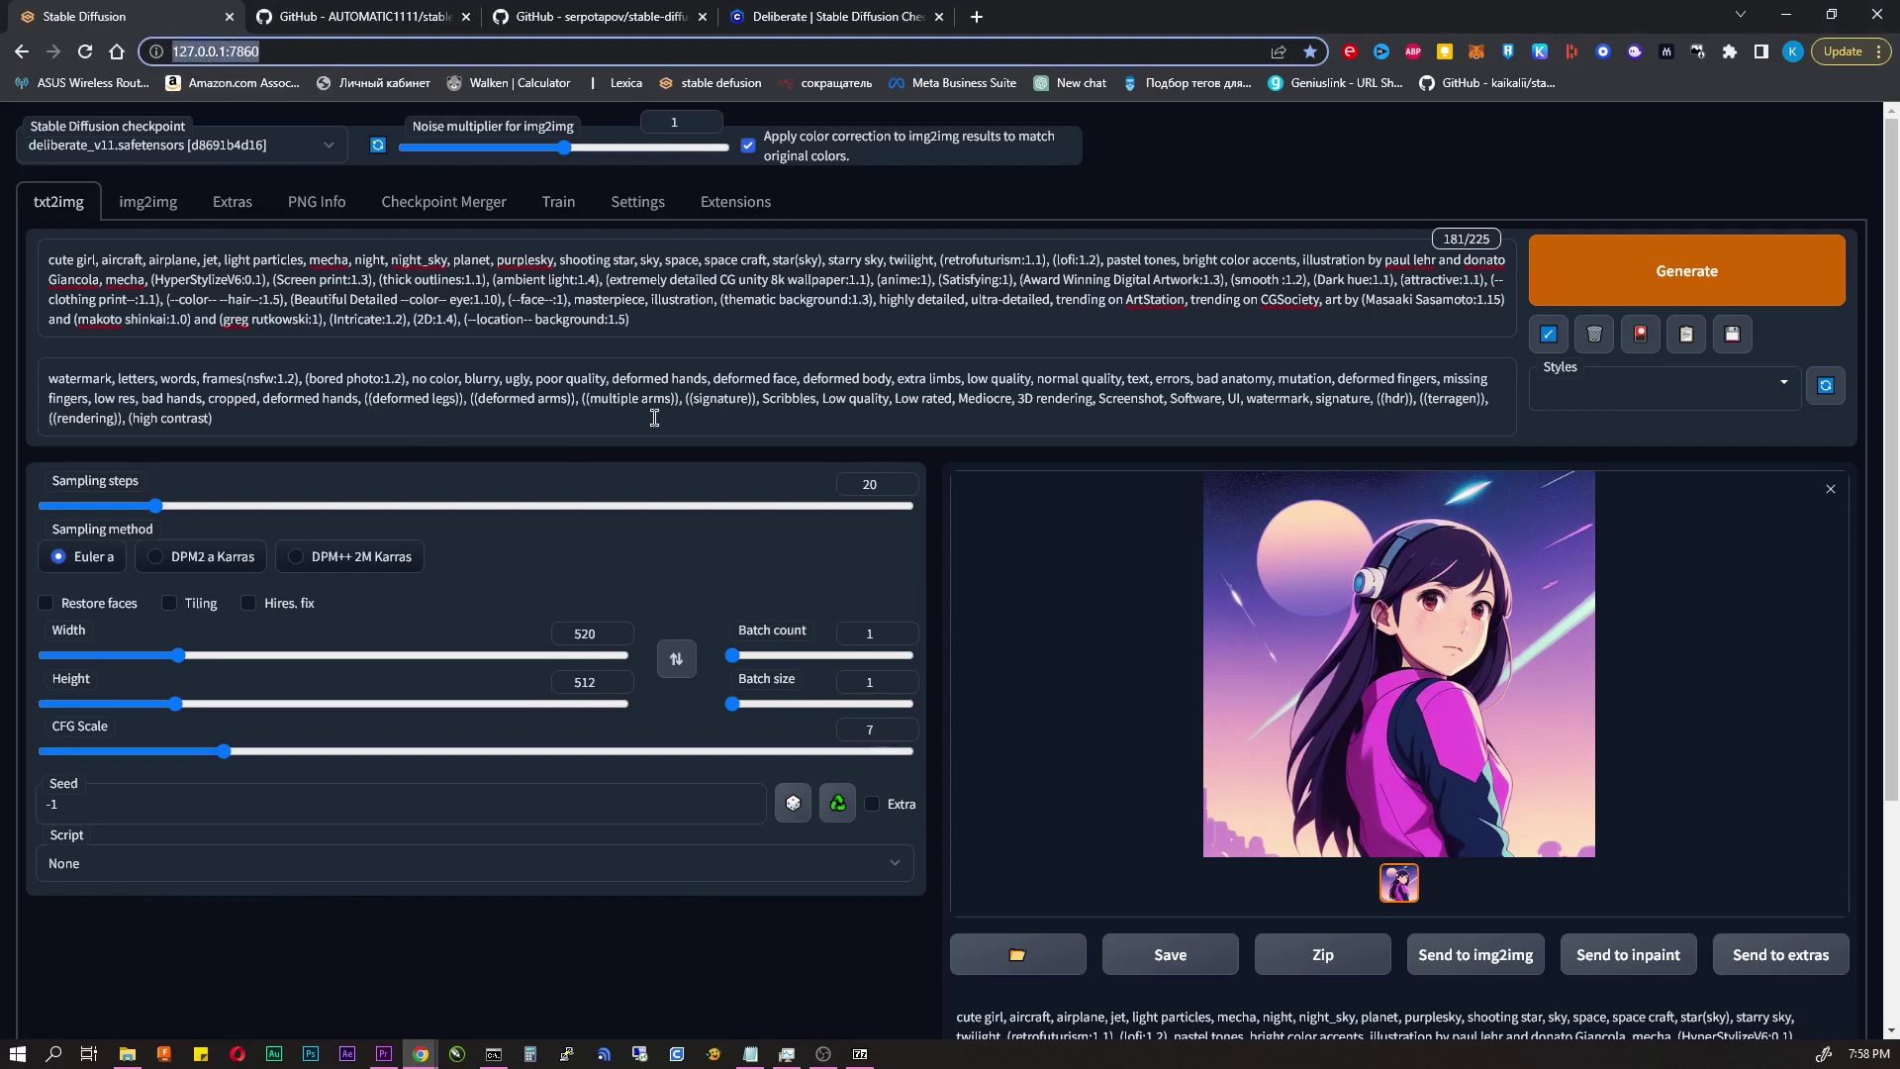
click(689, 412)
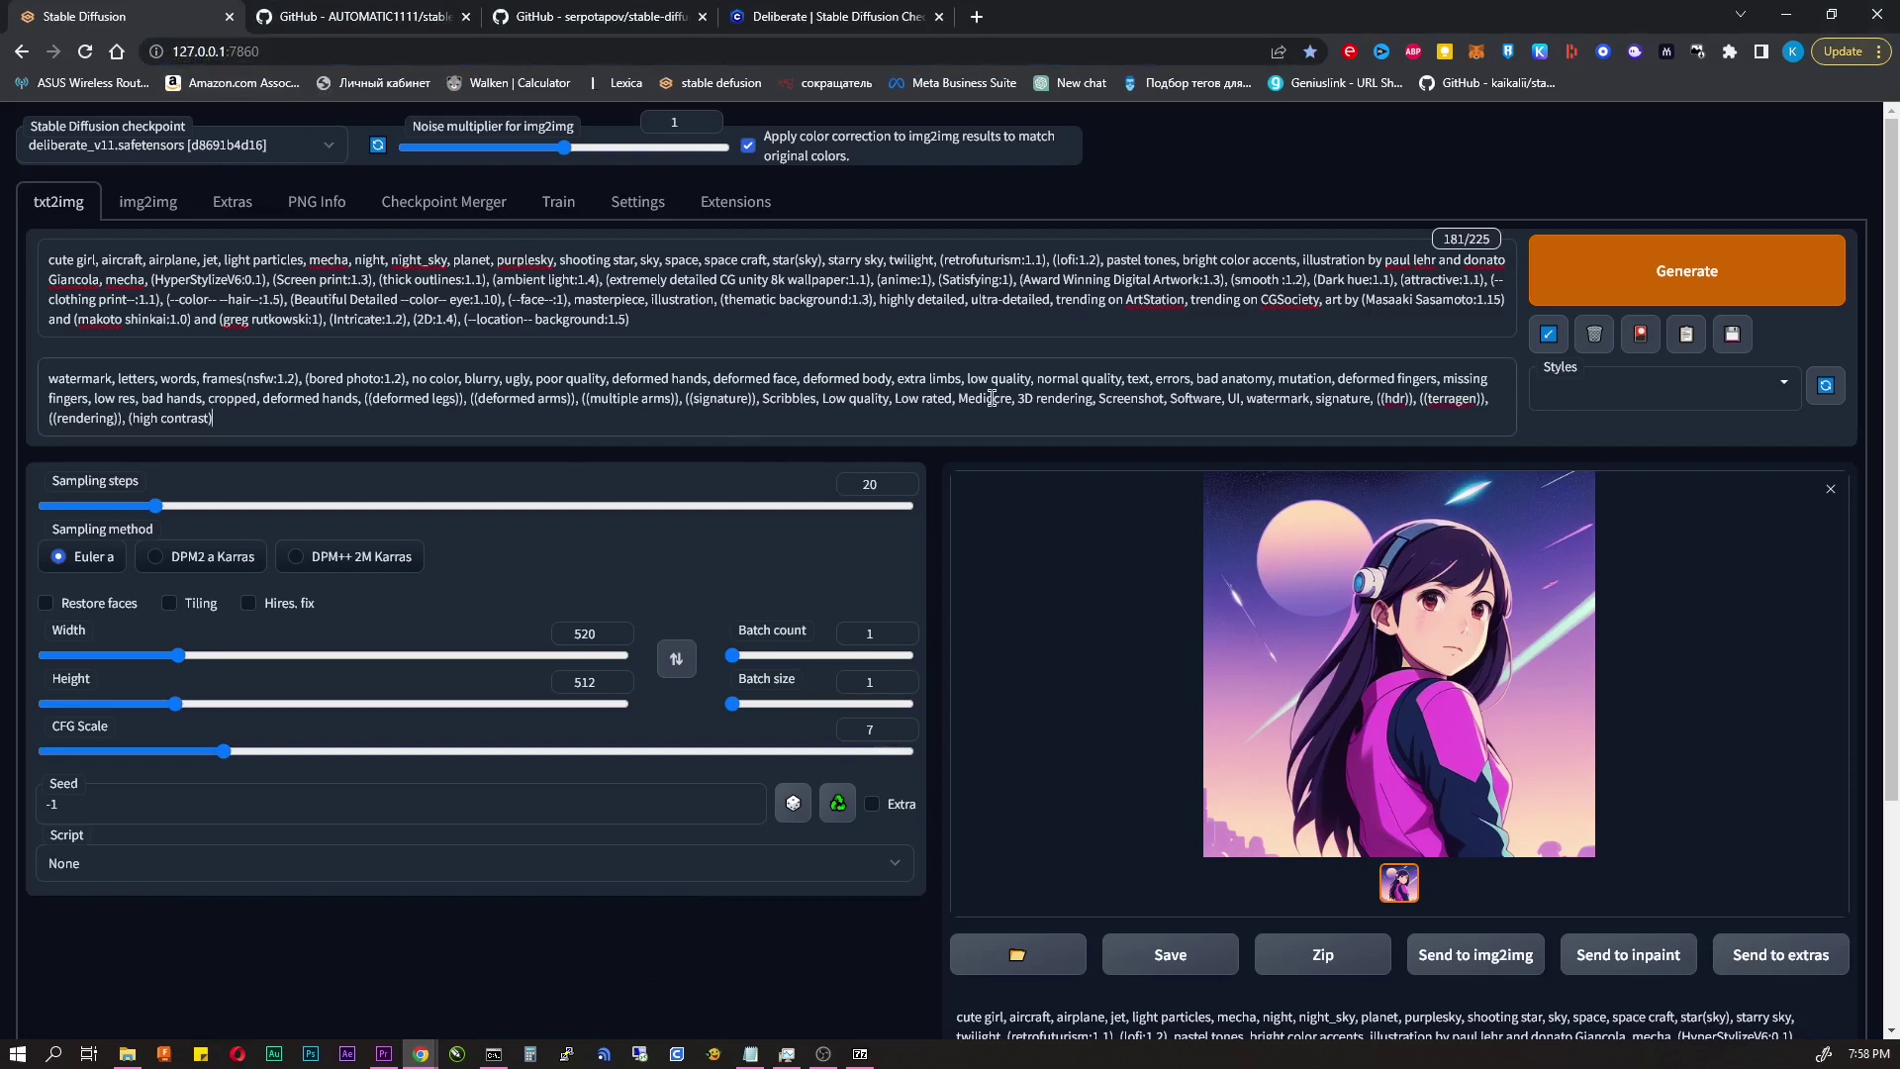
click(268, 146)
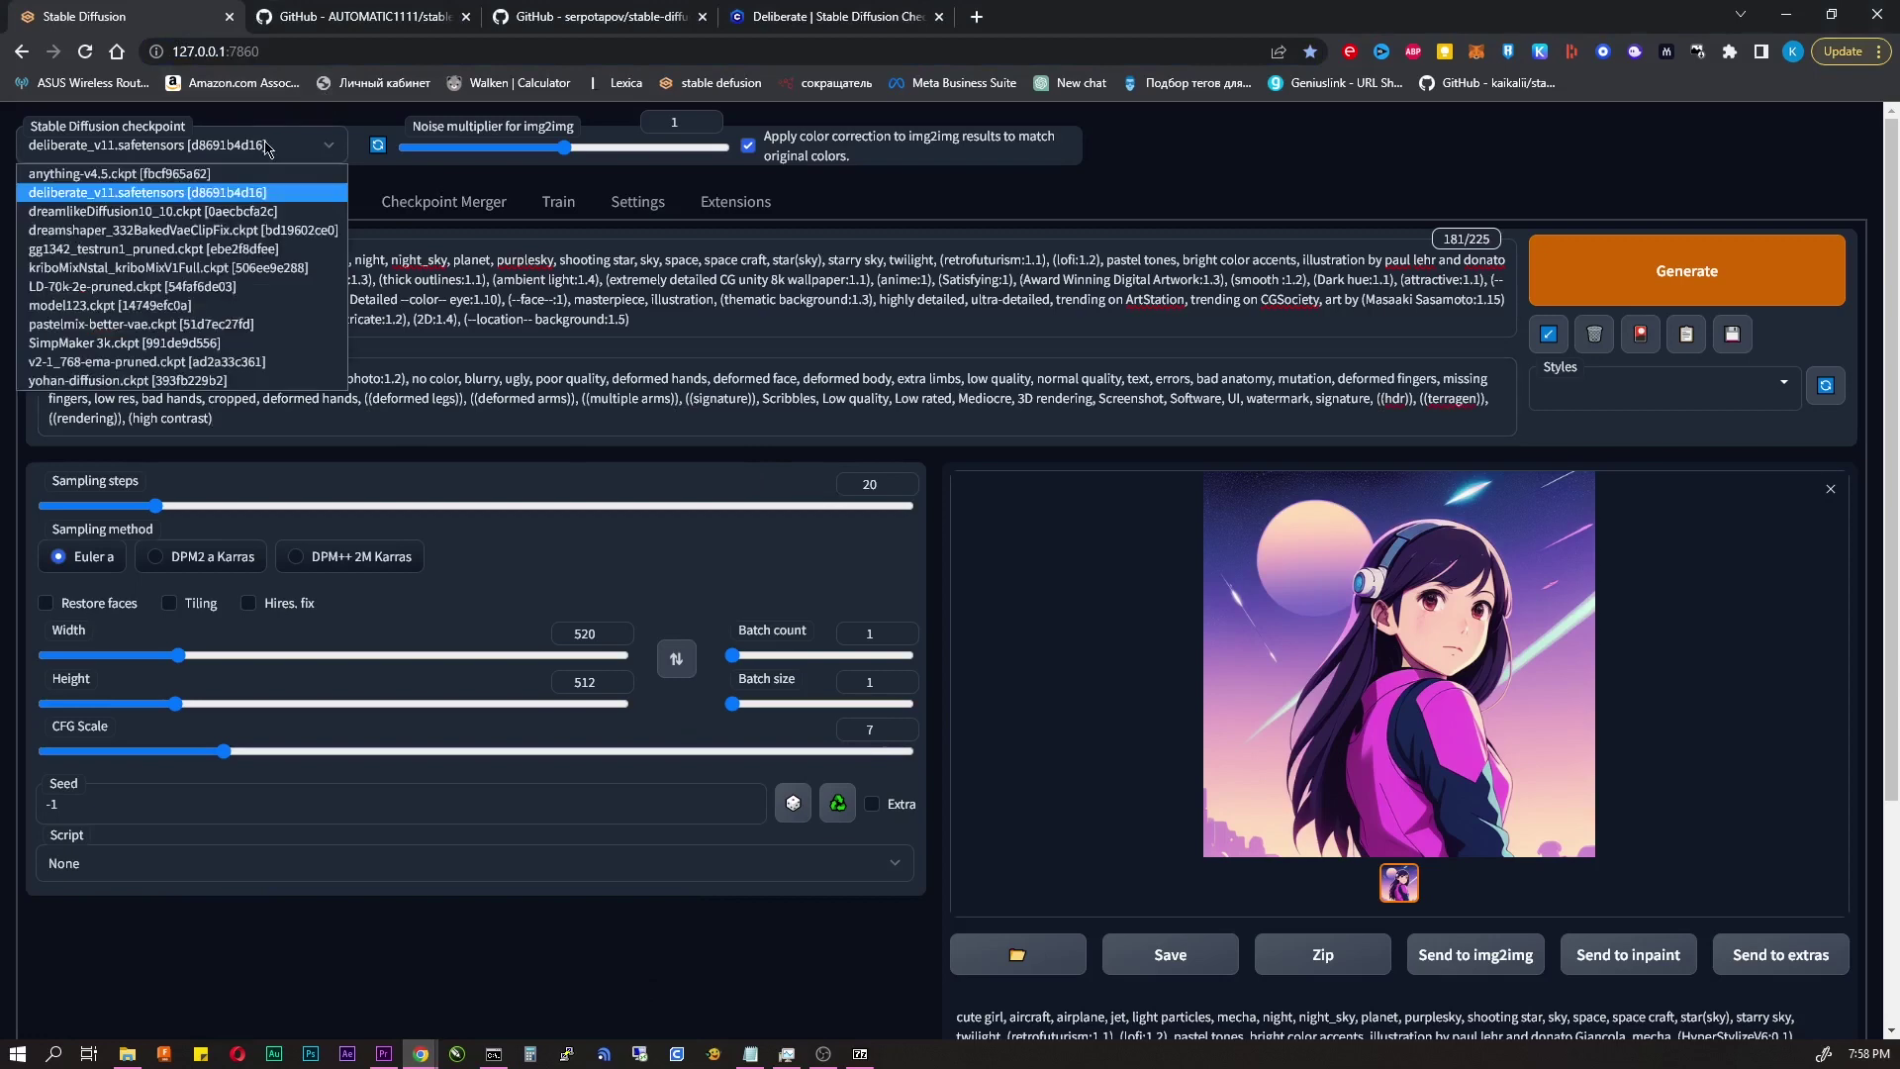
click(377, 156)
click(299, 156)
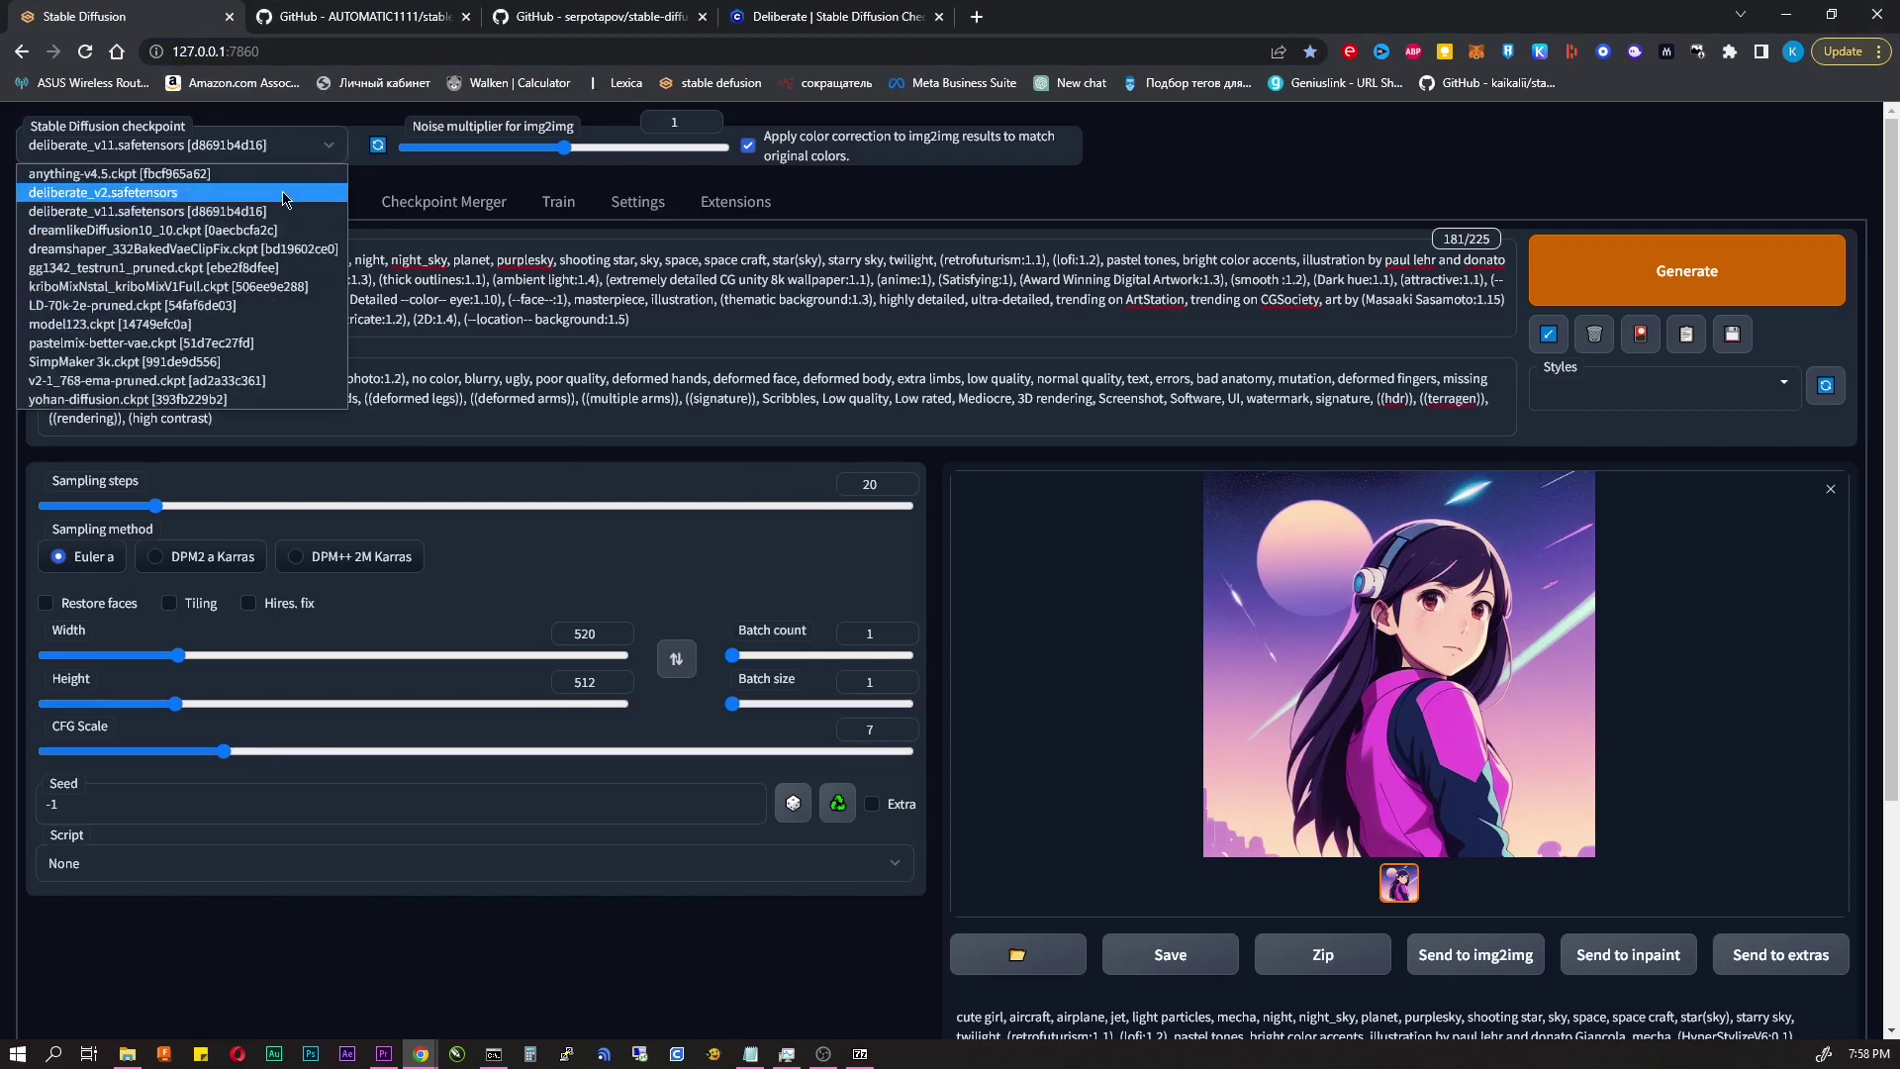
click(285, 194)
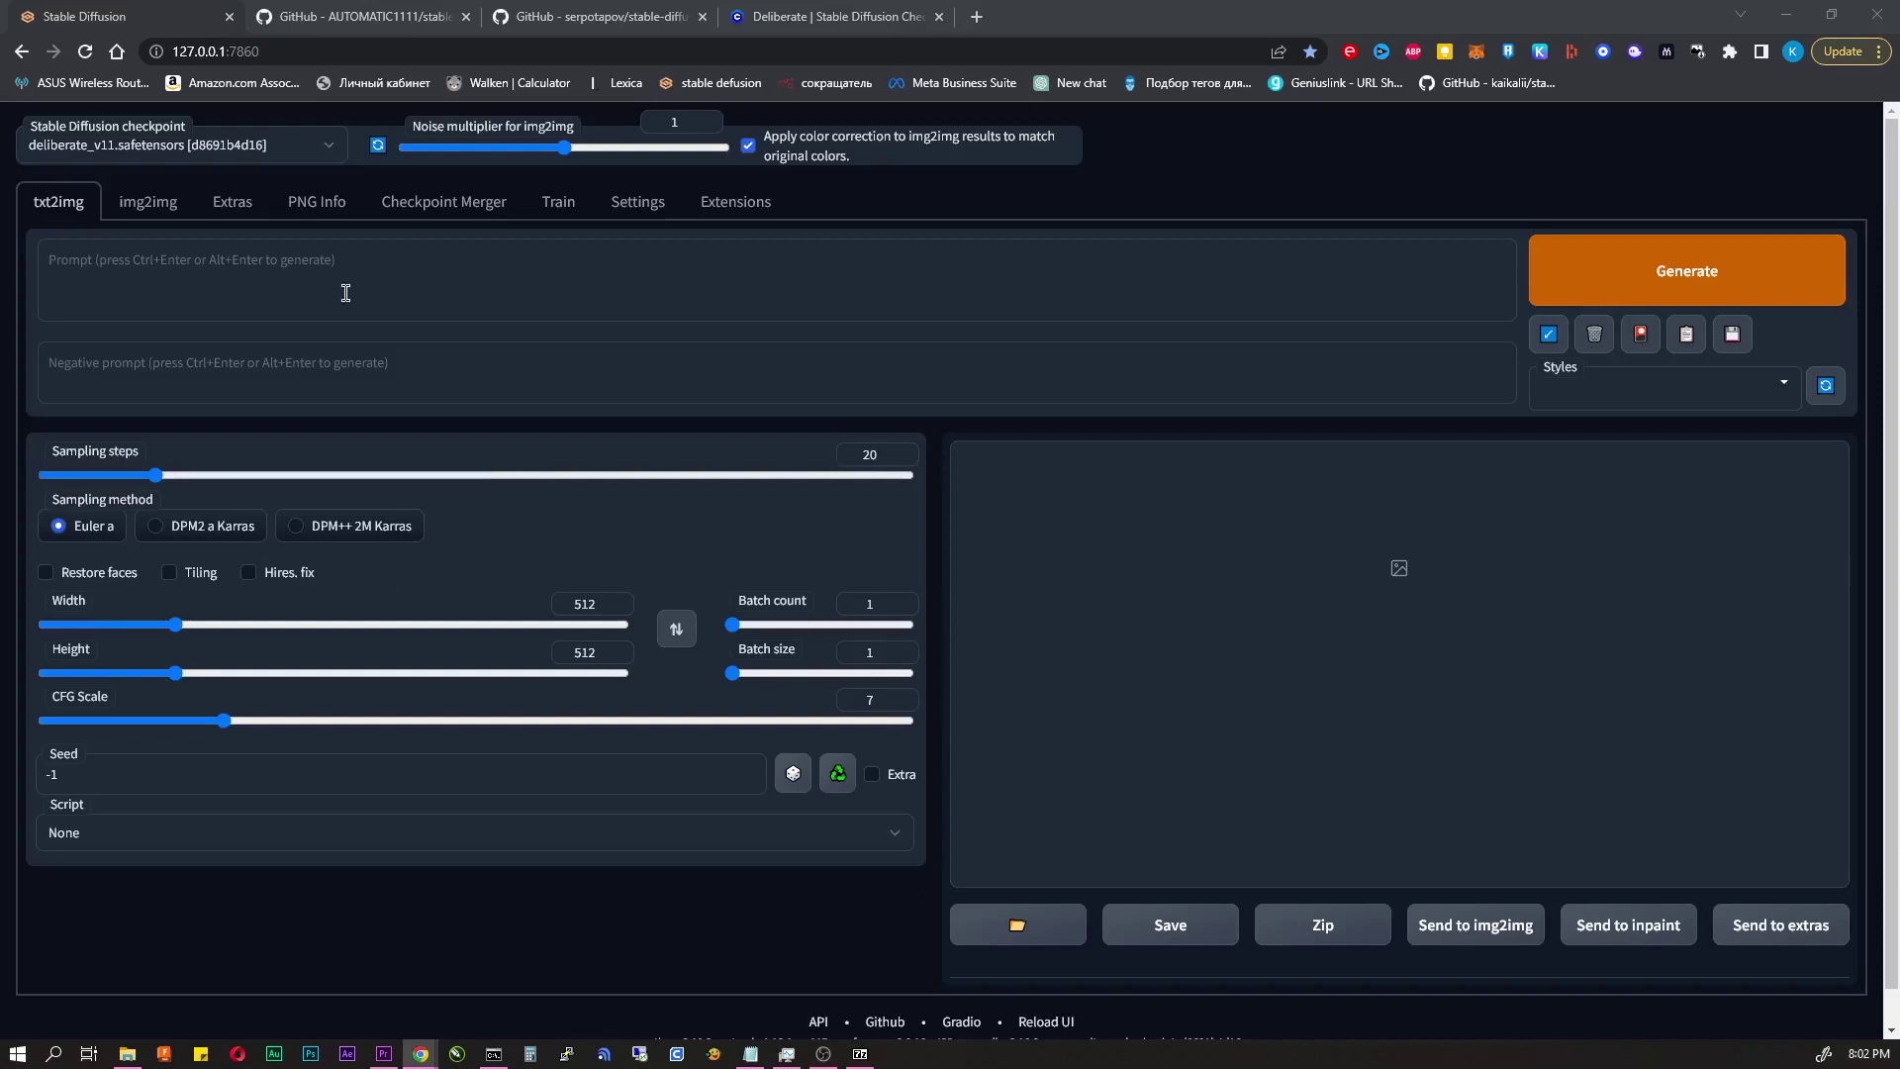
- Paste the prompt 'a redhead woman in the montane' into the empty txt2img prompt
click(318, 271)
right_click(313, 272)
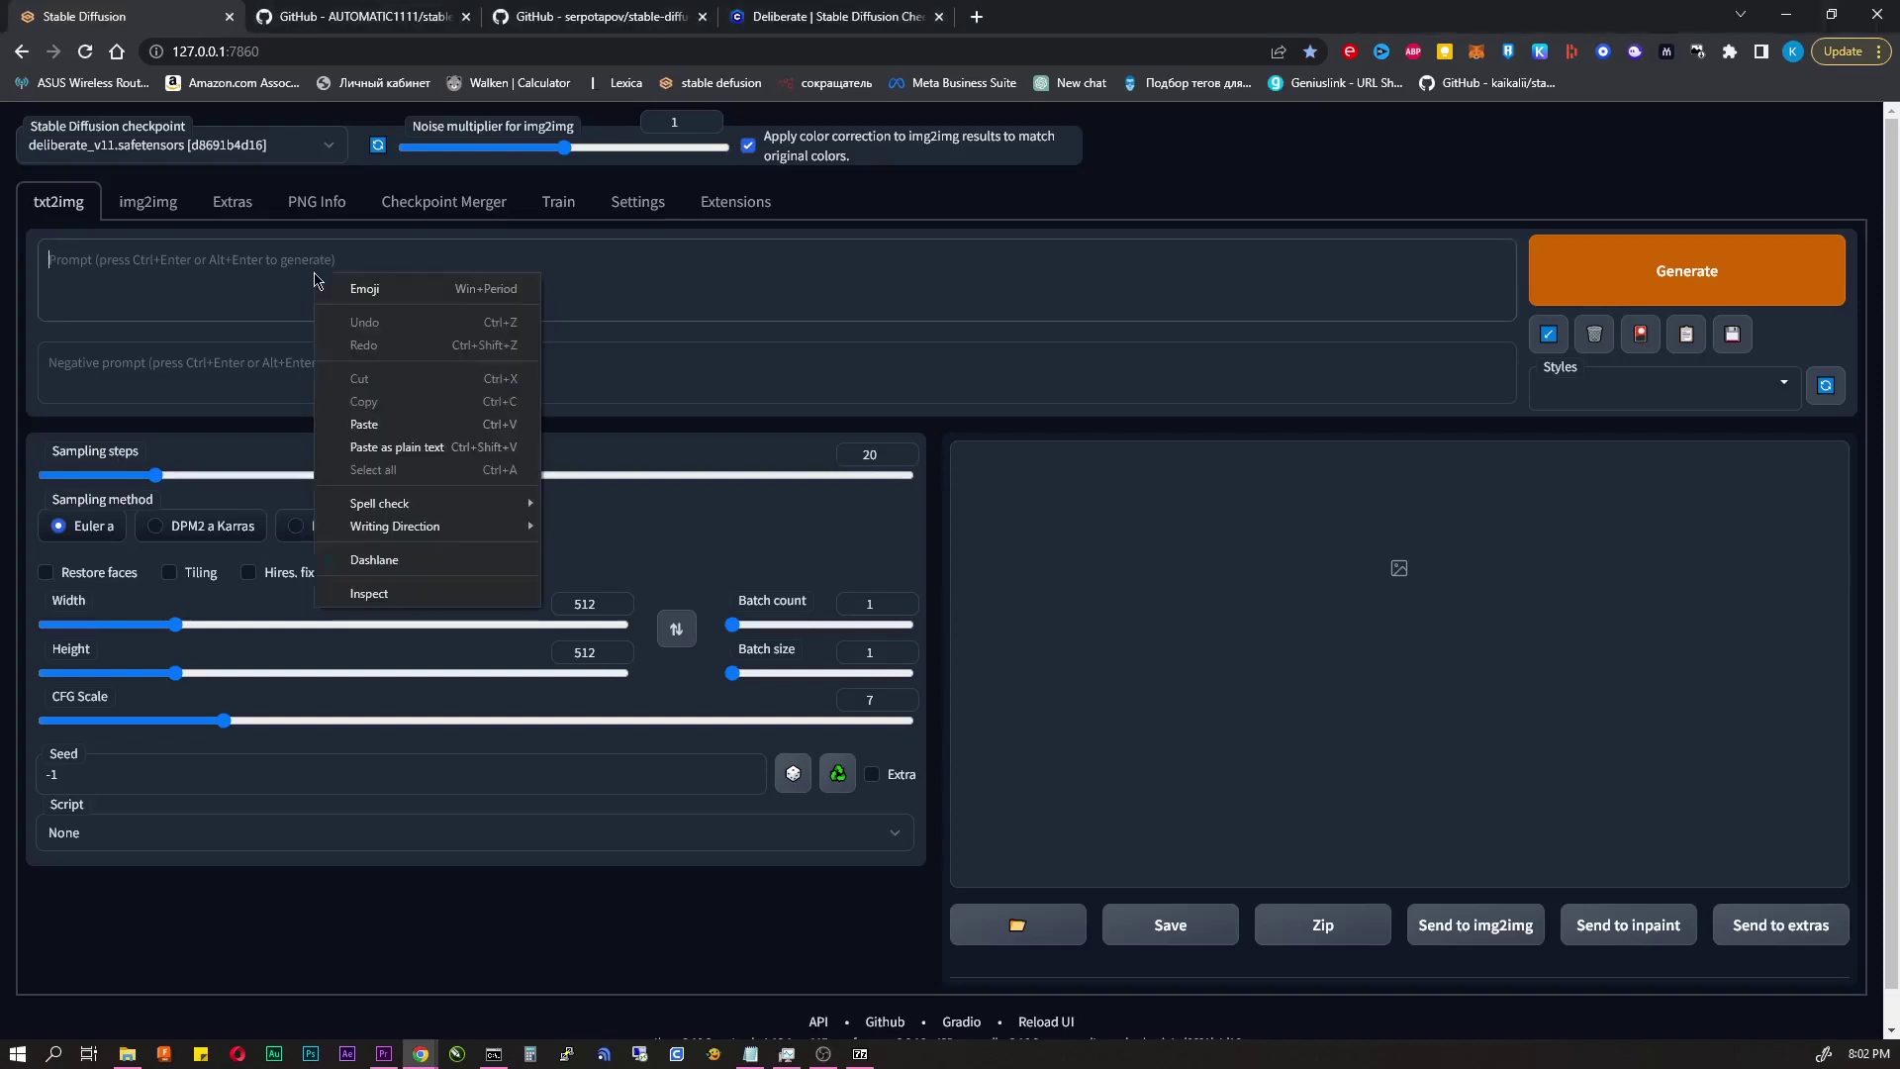
click(396, 424)
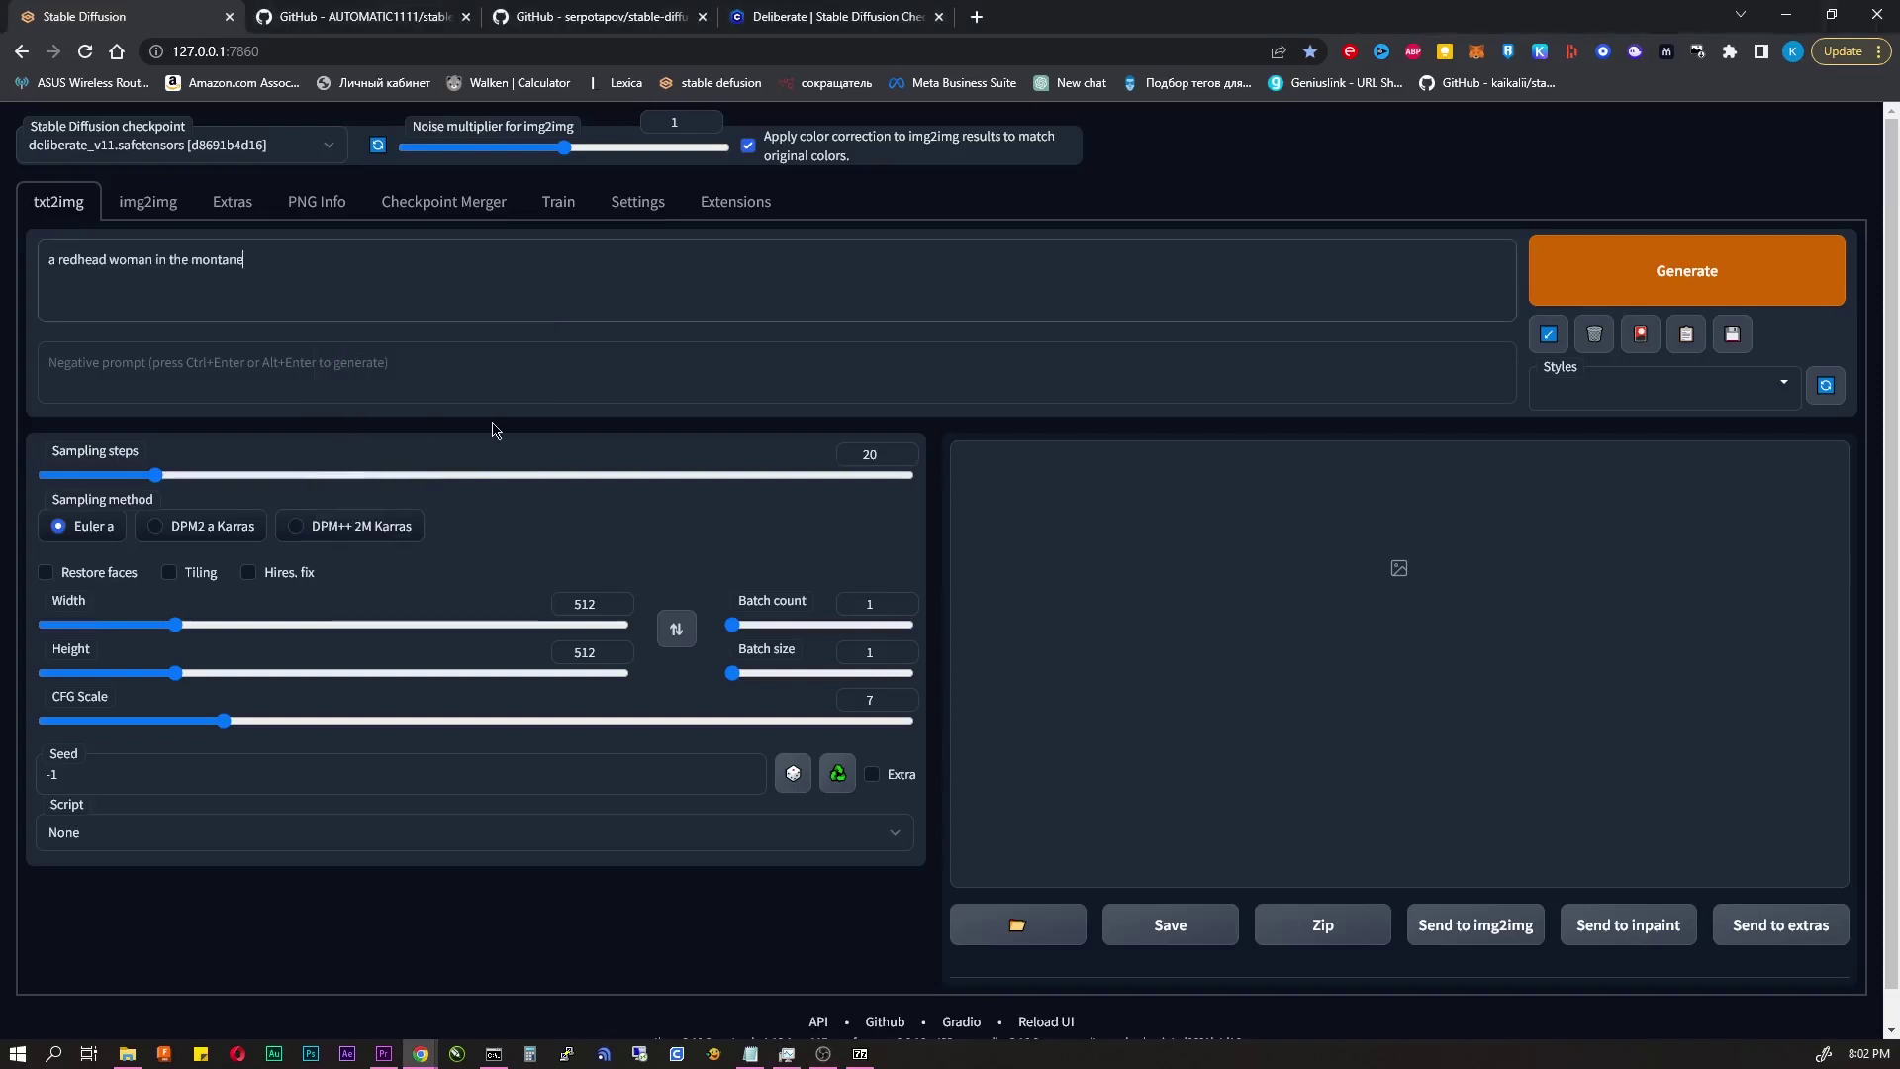
- Generate the 512x512 image and view the red-jacketed redhead on snowy mountains full-screen
click(1611, 262)
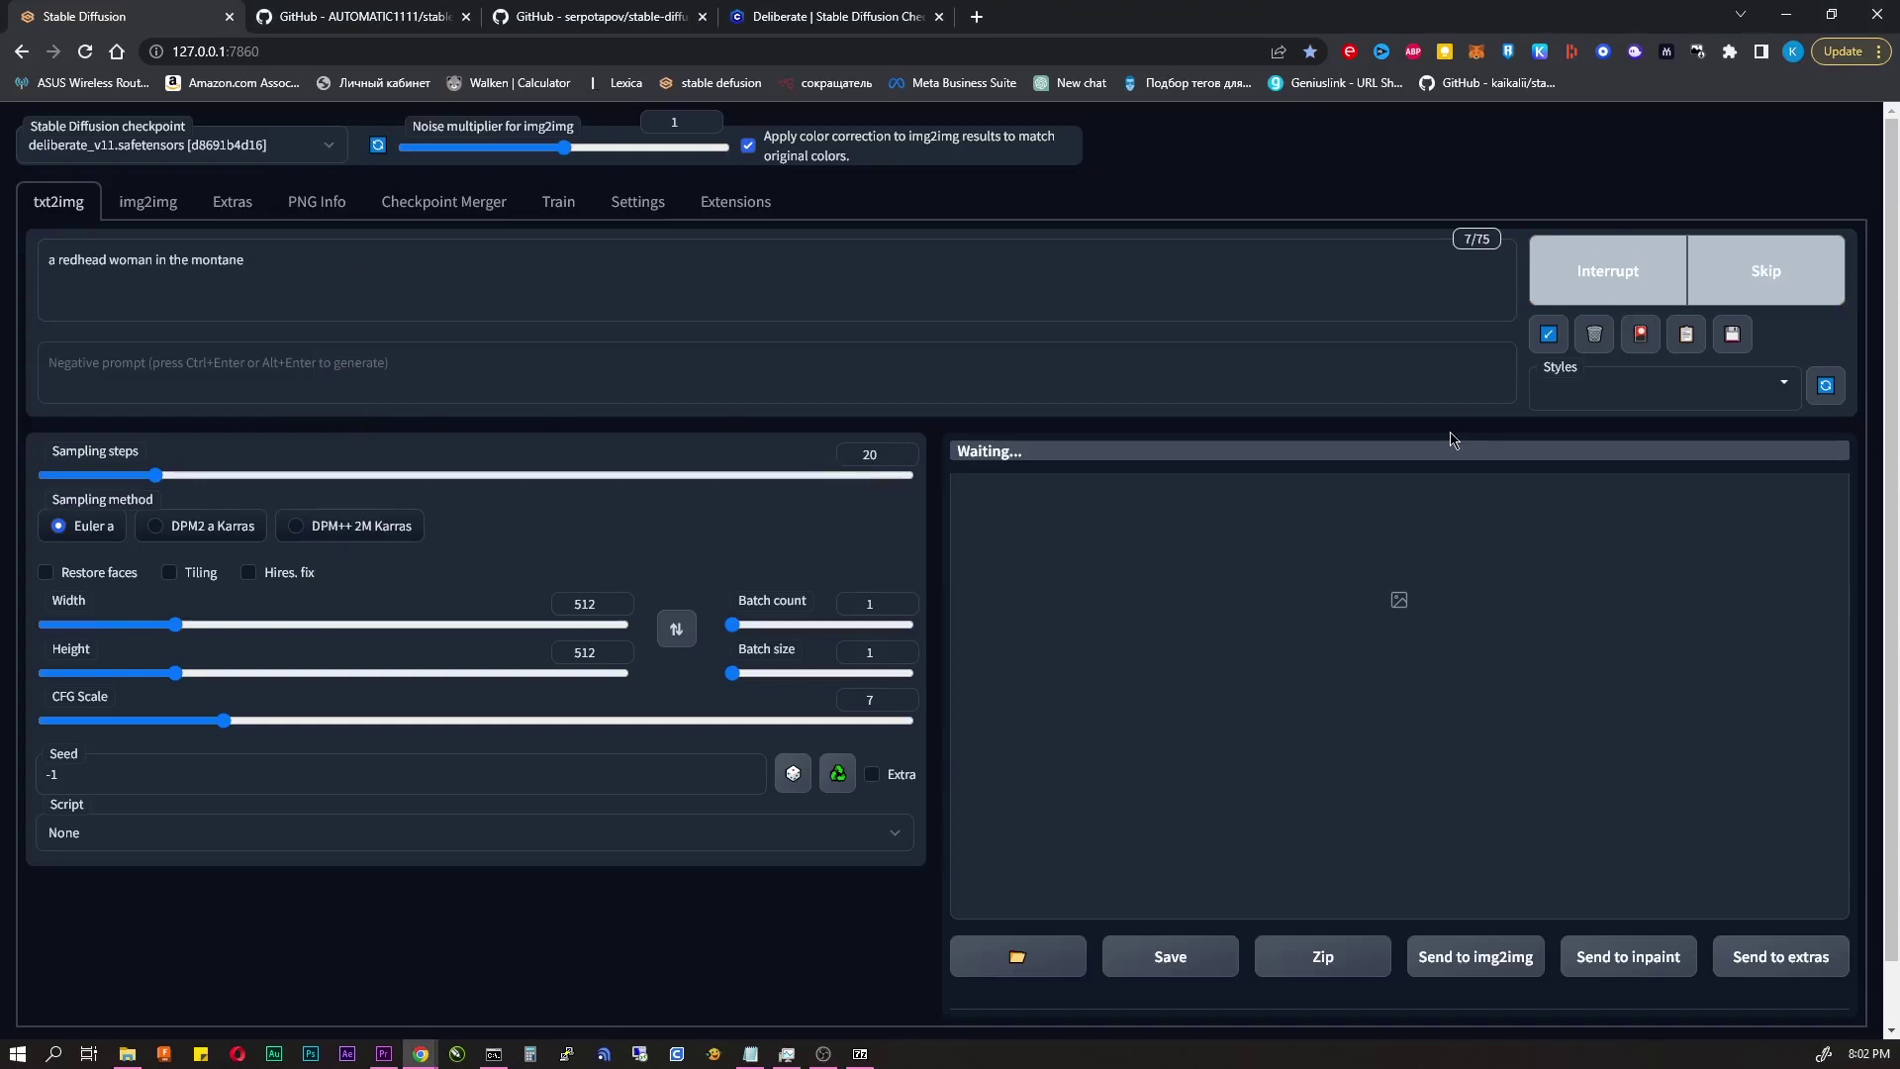
scroll(763, 915, down, 1)
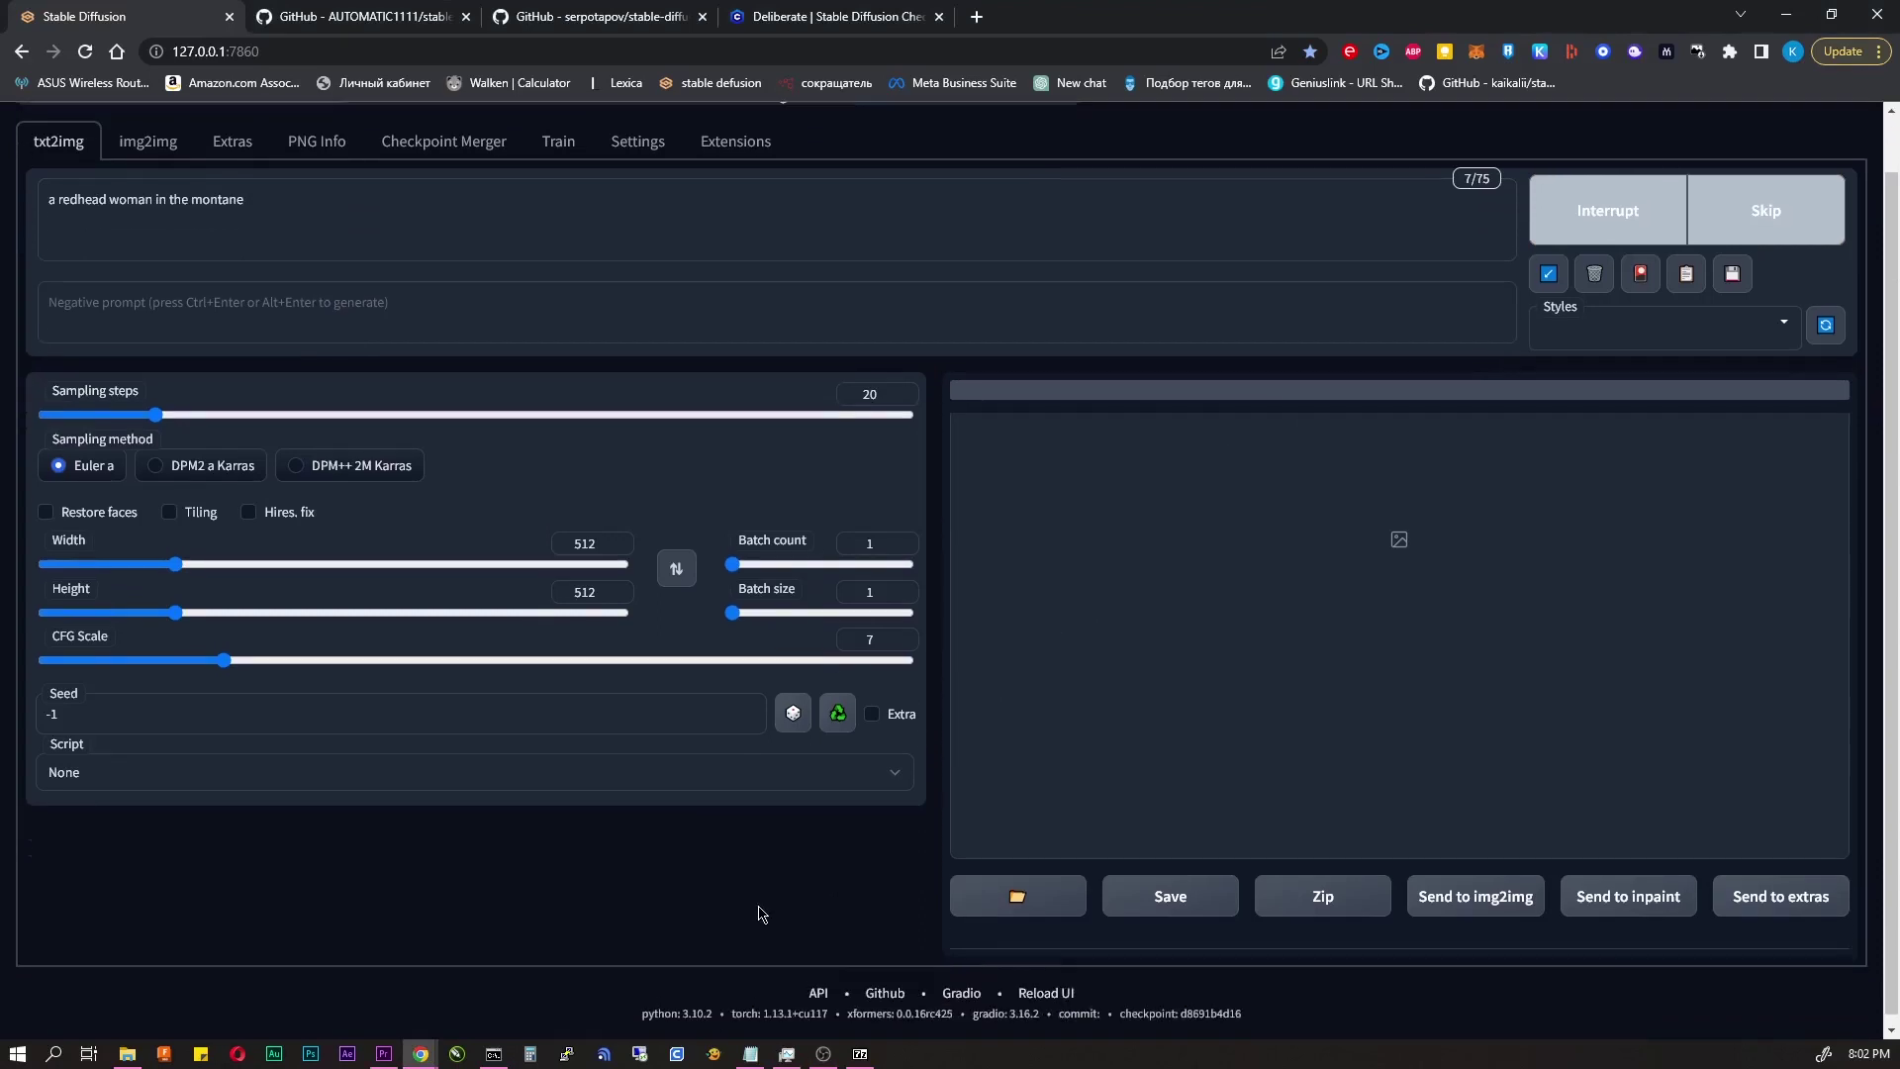
scroll(763, 921, up, 1)
scroll(763, 941, down, 1)
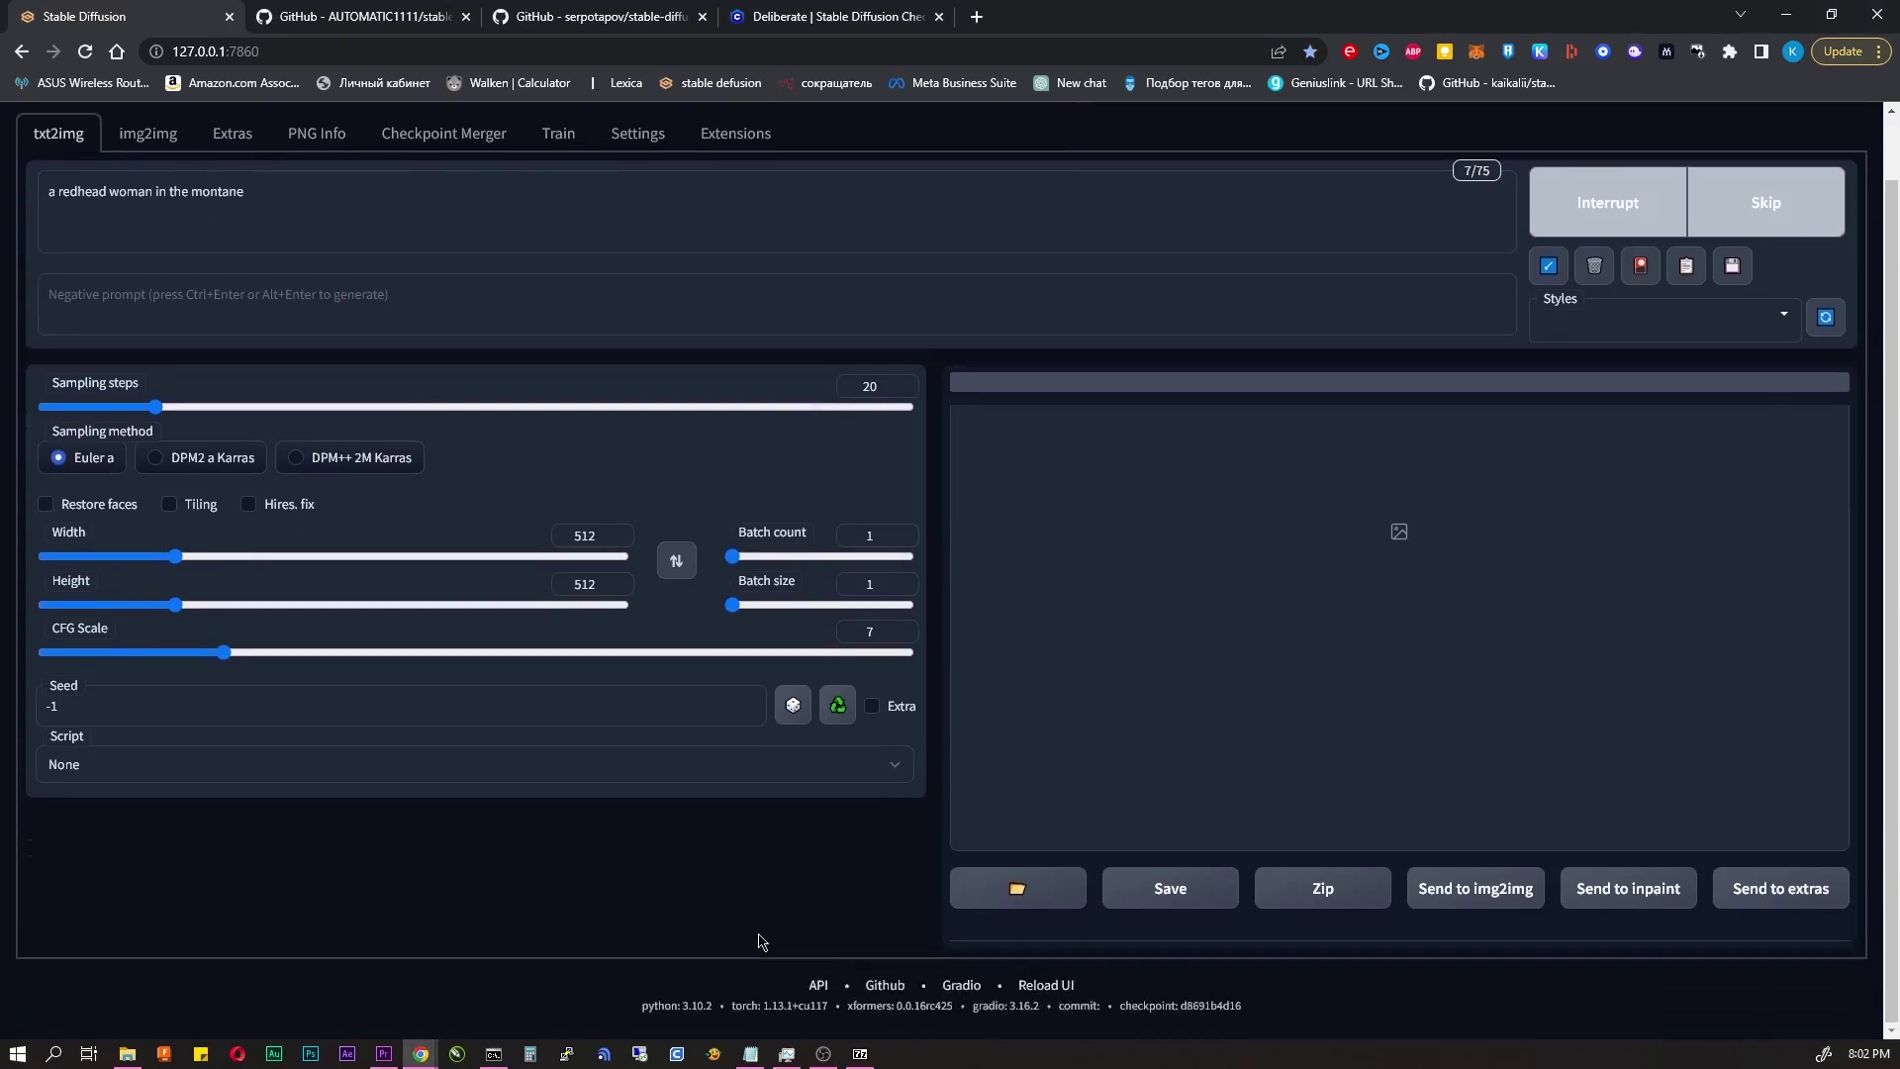
click(509, 1061)
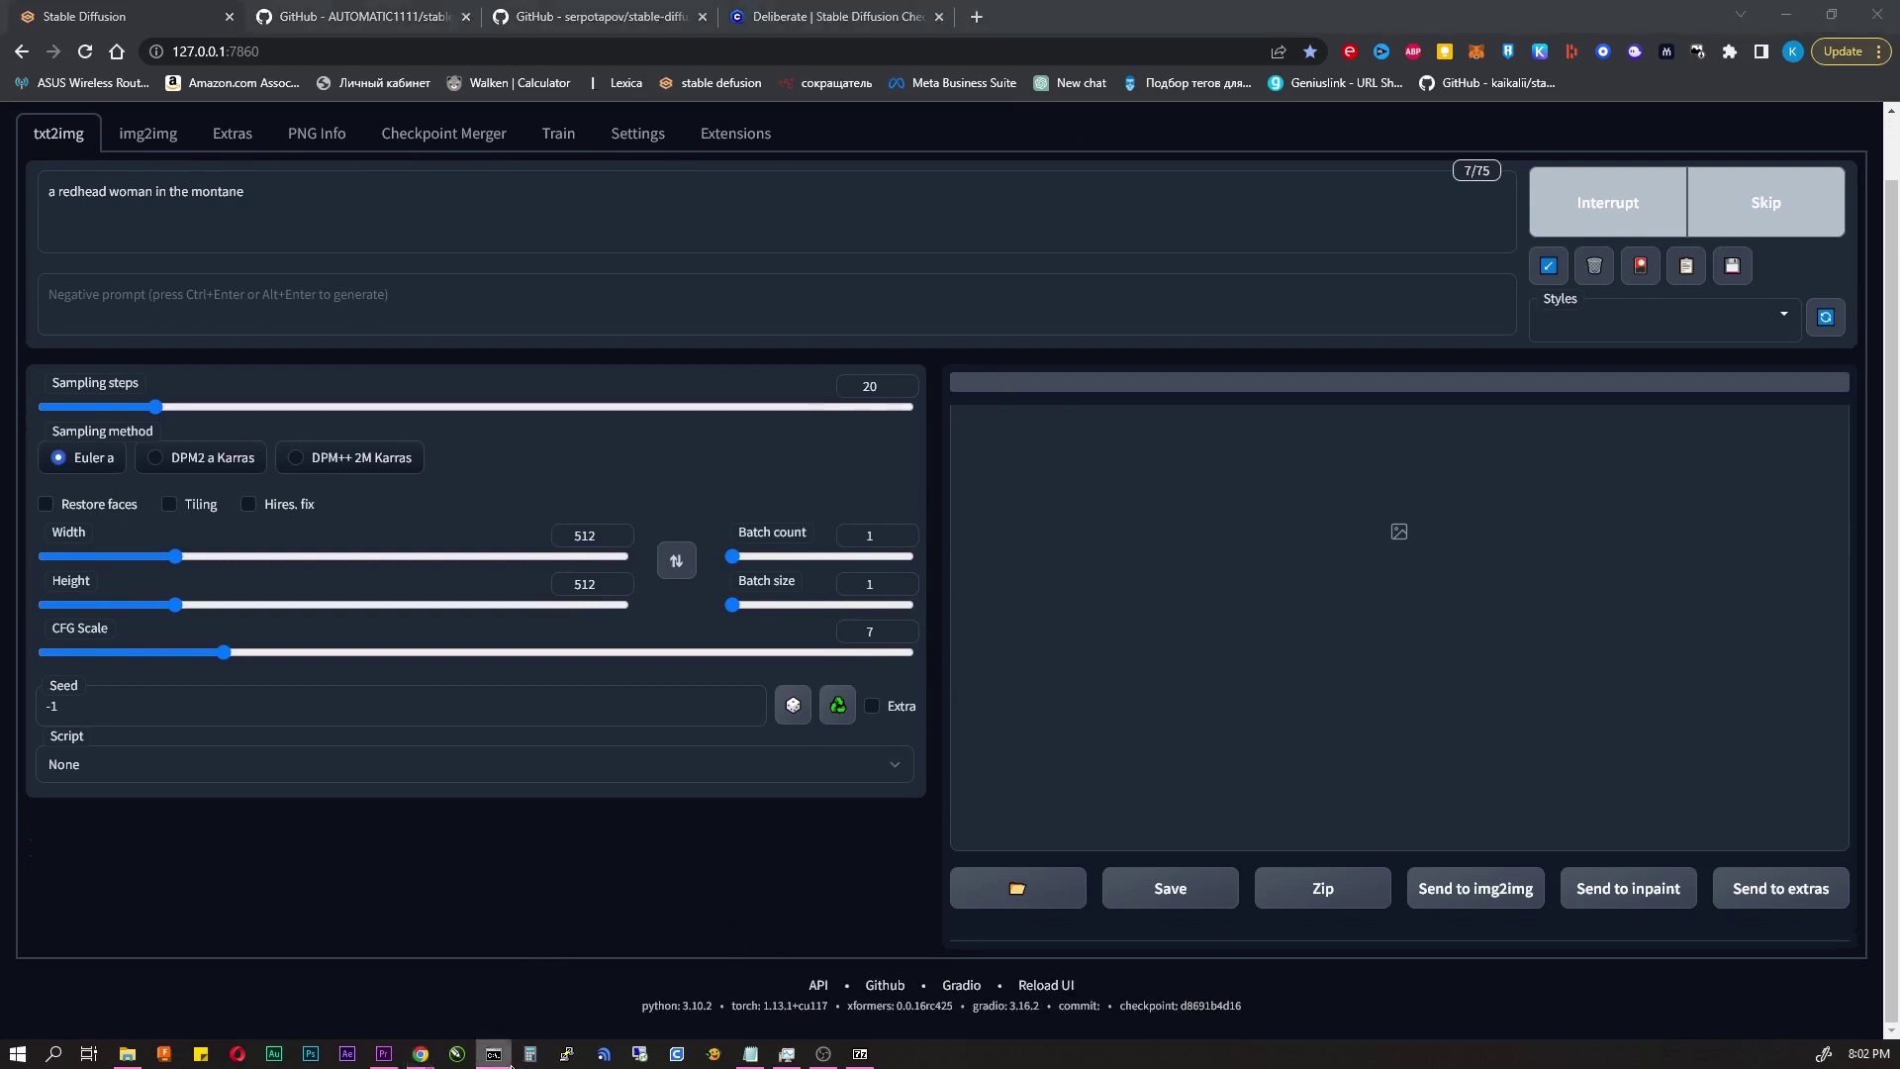
click(498, 1065)
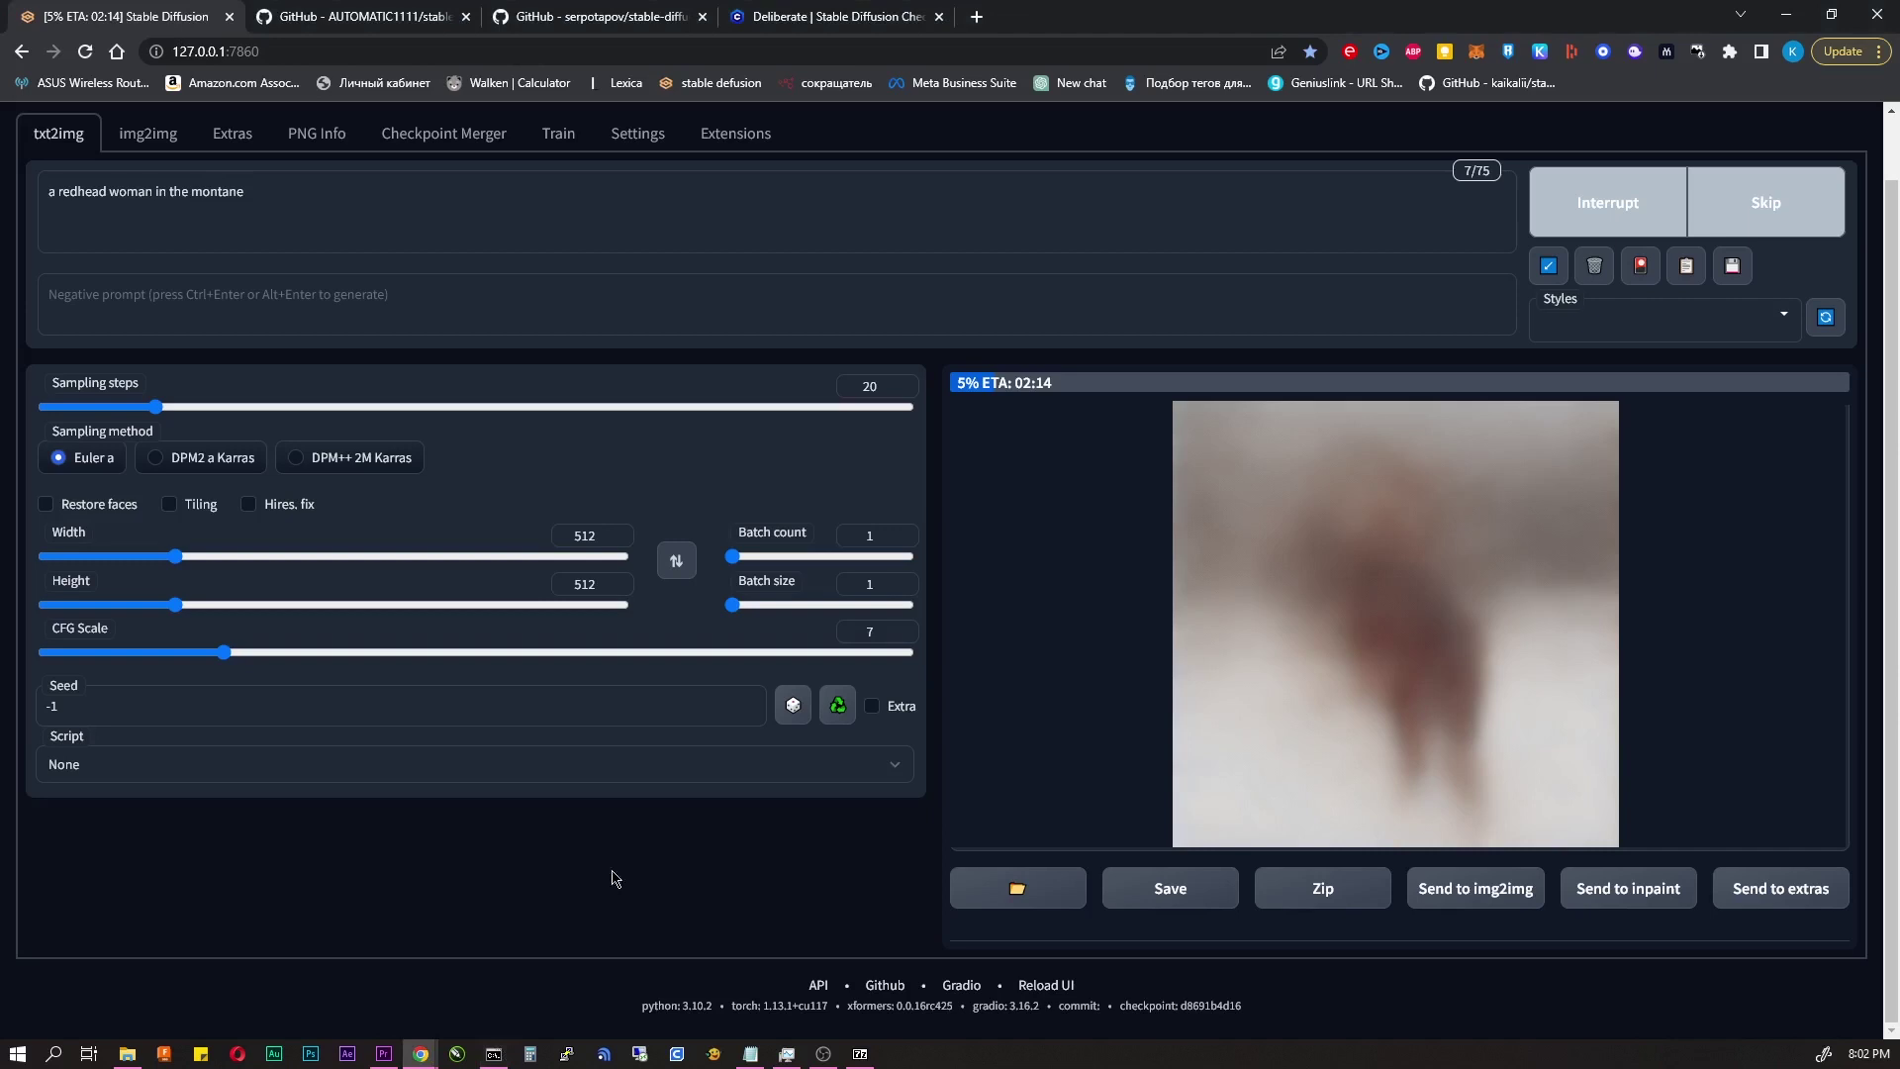
scroll(644, 853, up, 1)
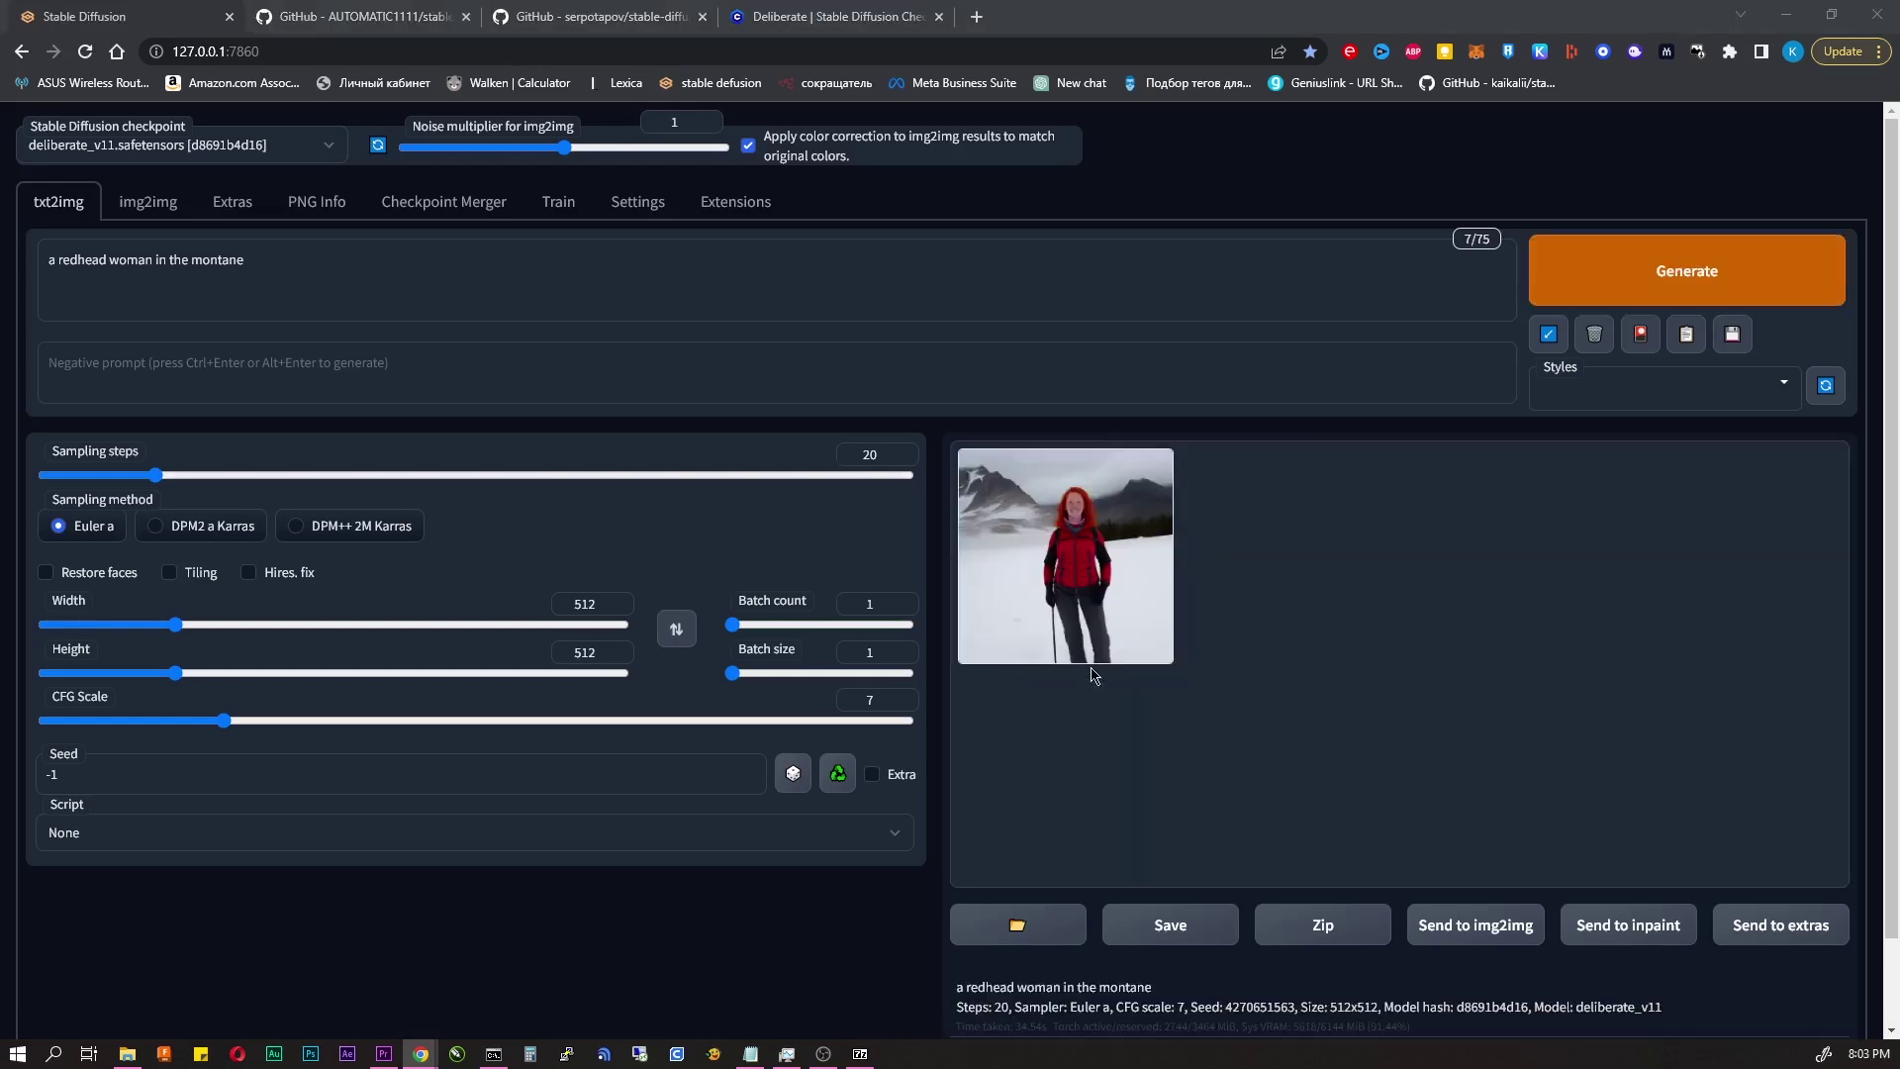
click(1106, 579)
click(1454, 571)
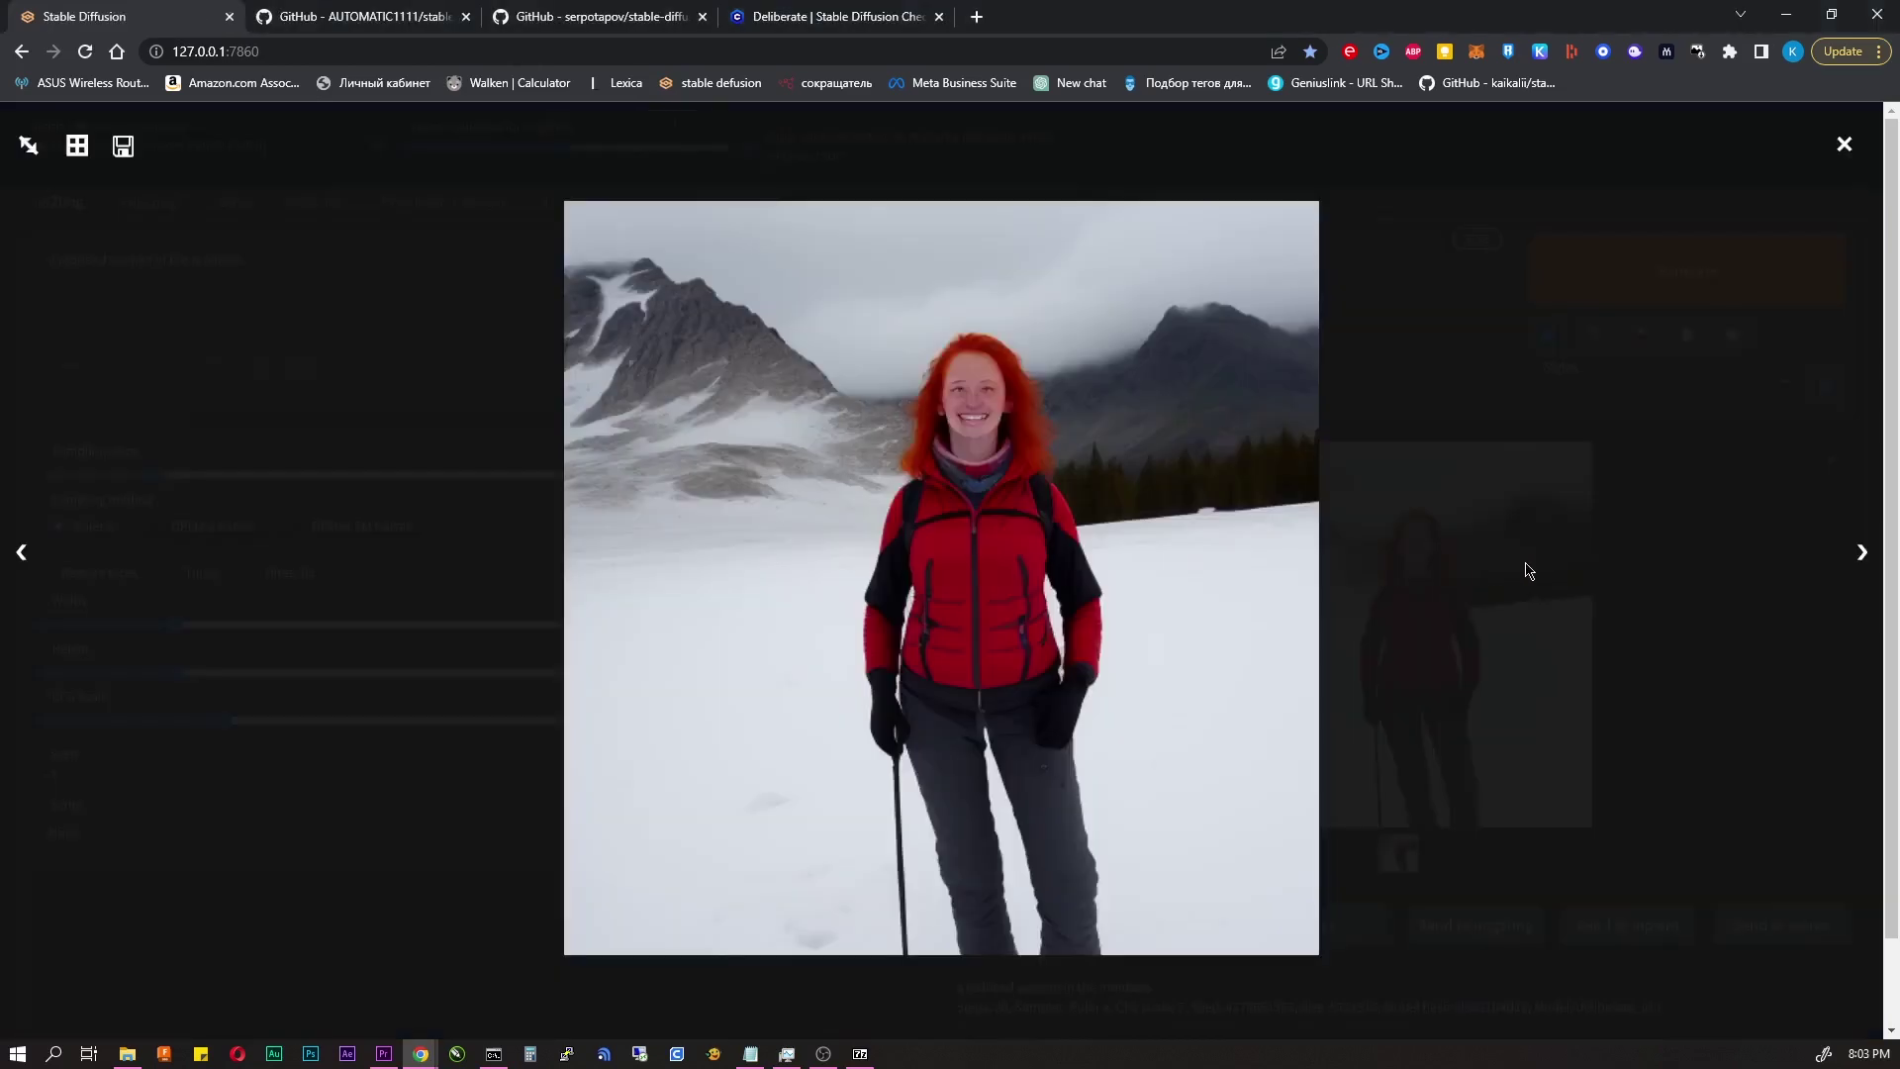
click(1529, 571)
- Replace the prompt with 'photo, woman, redhead, mountain, photo background, realism' and generate twice
triple_click(330, 278)
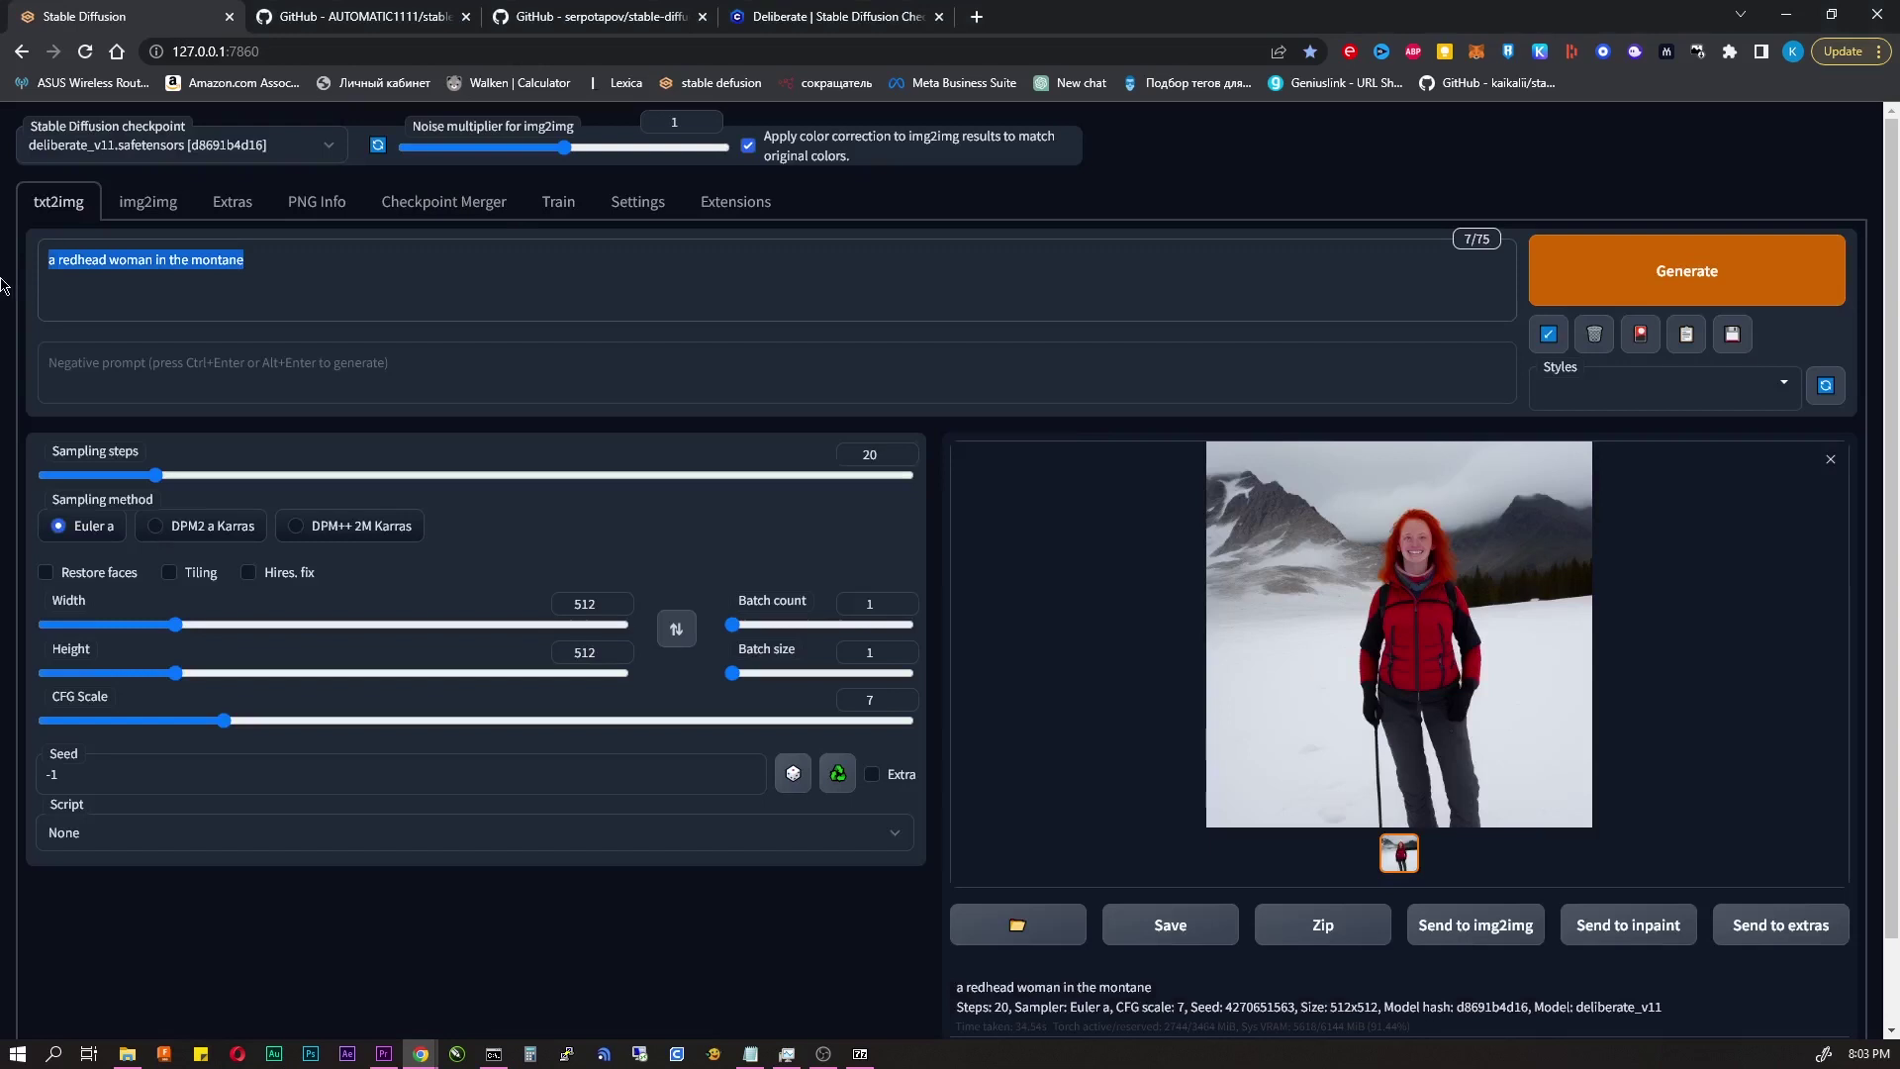
right_click(330, 282)
click(410, 372)
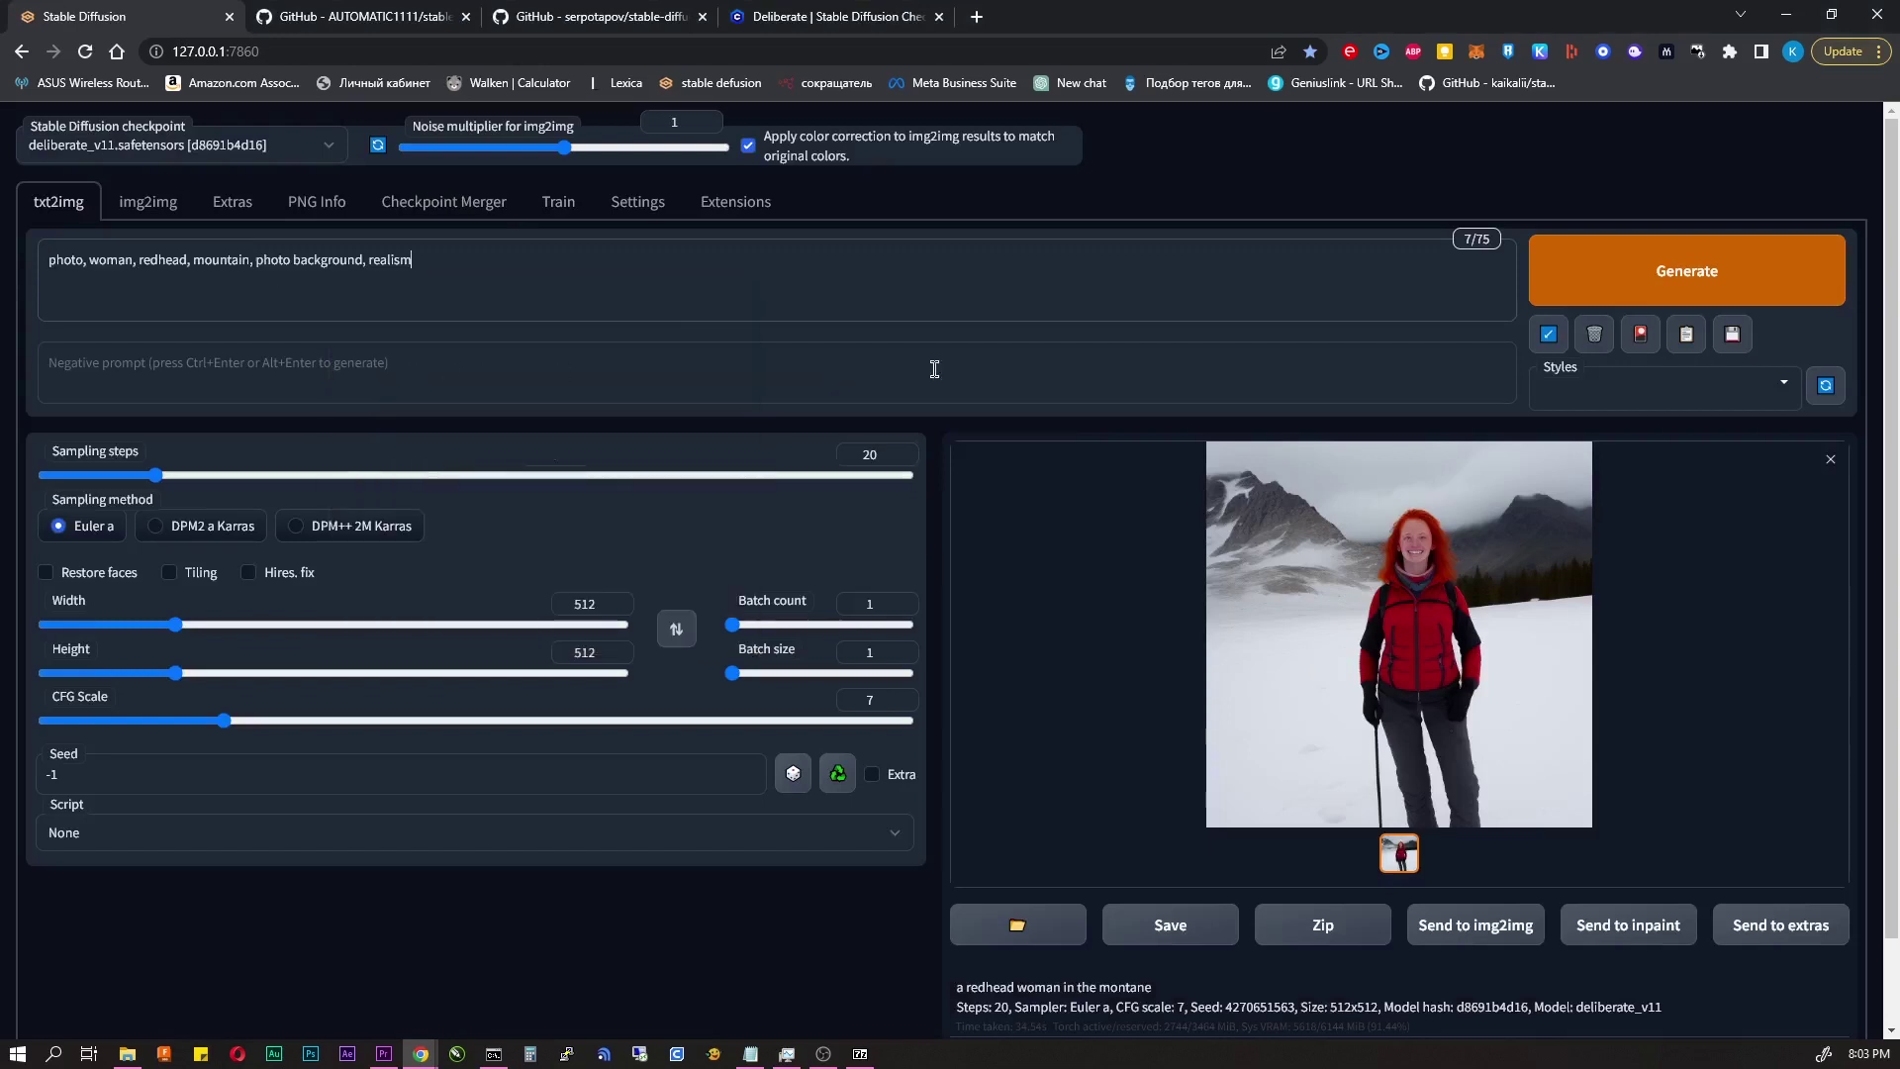
click(1611, 263)
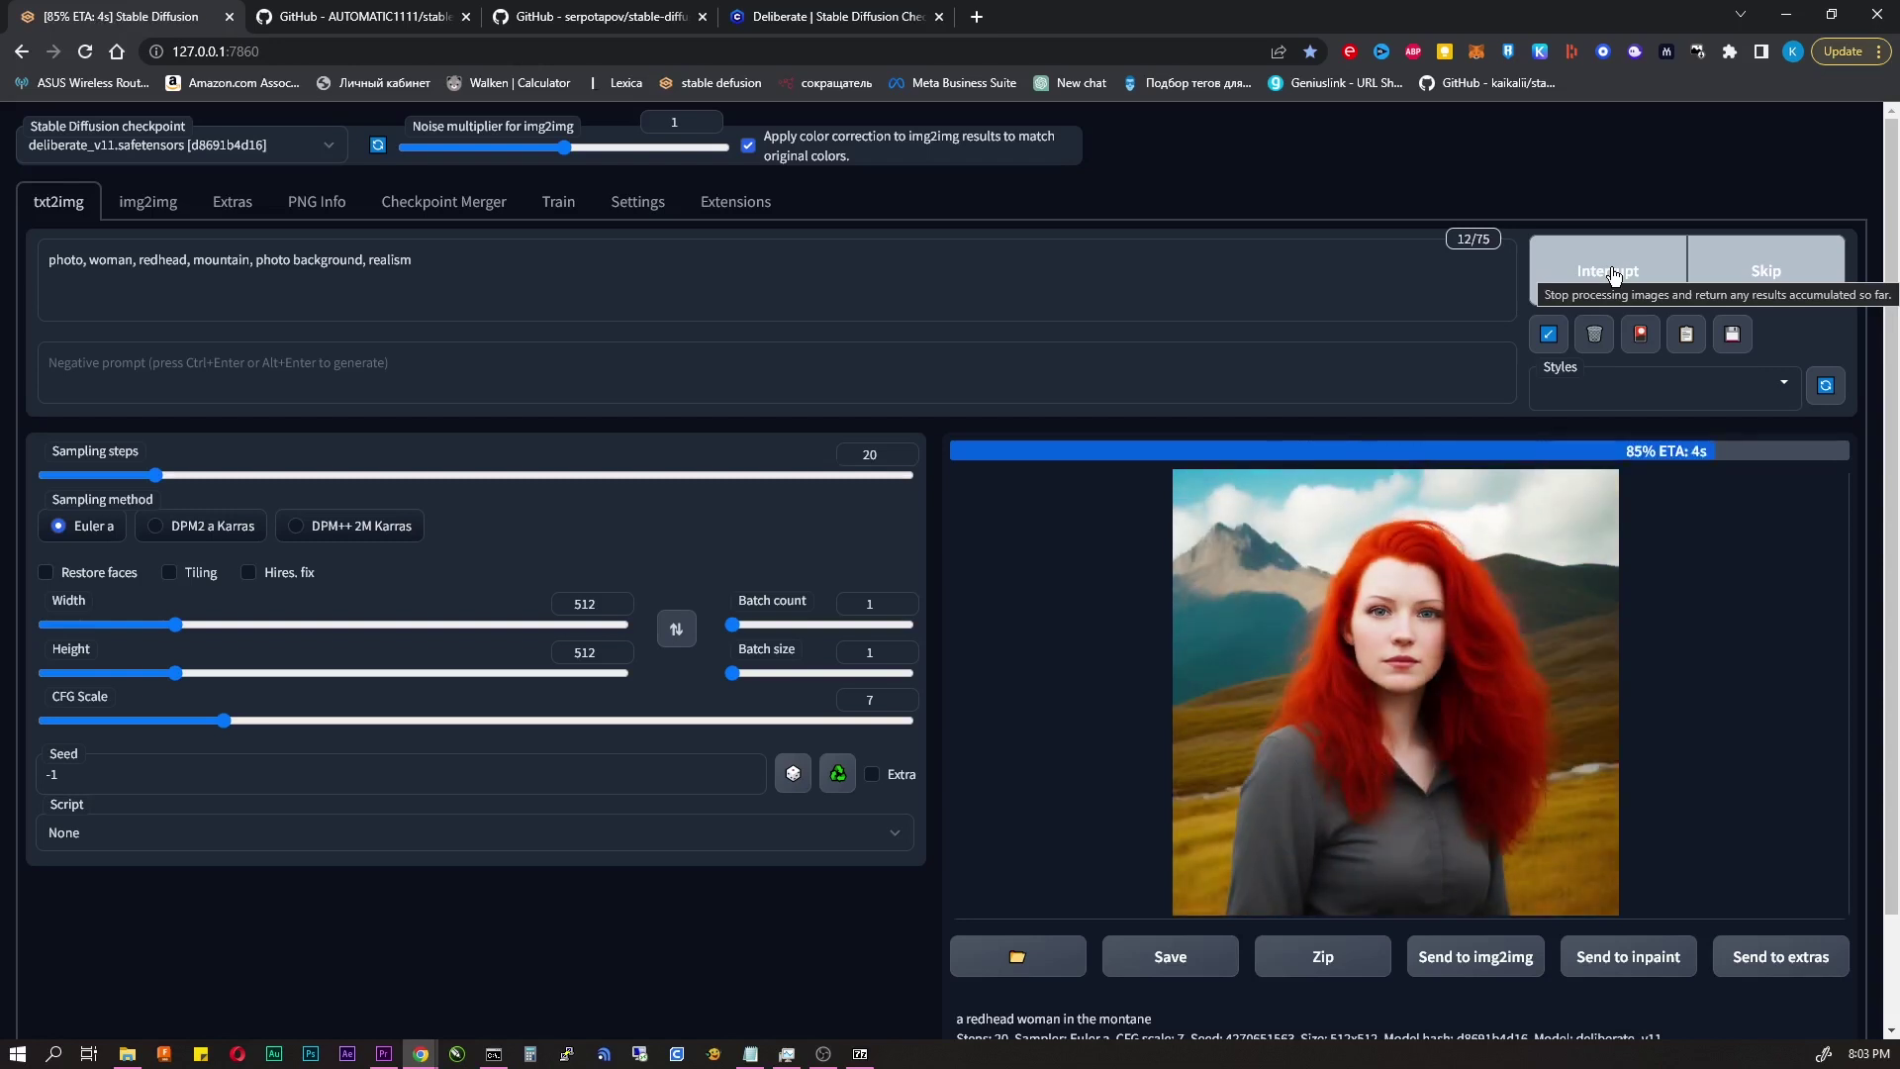
click(1614, 271)
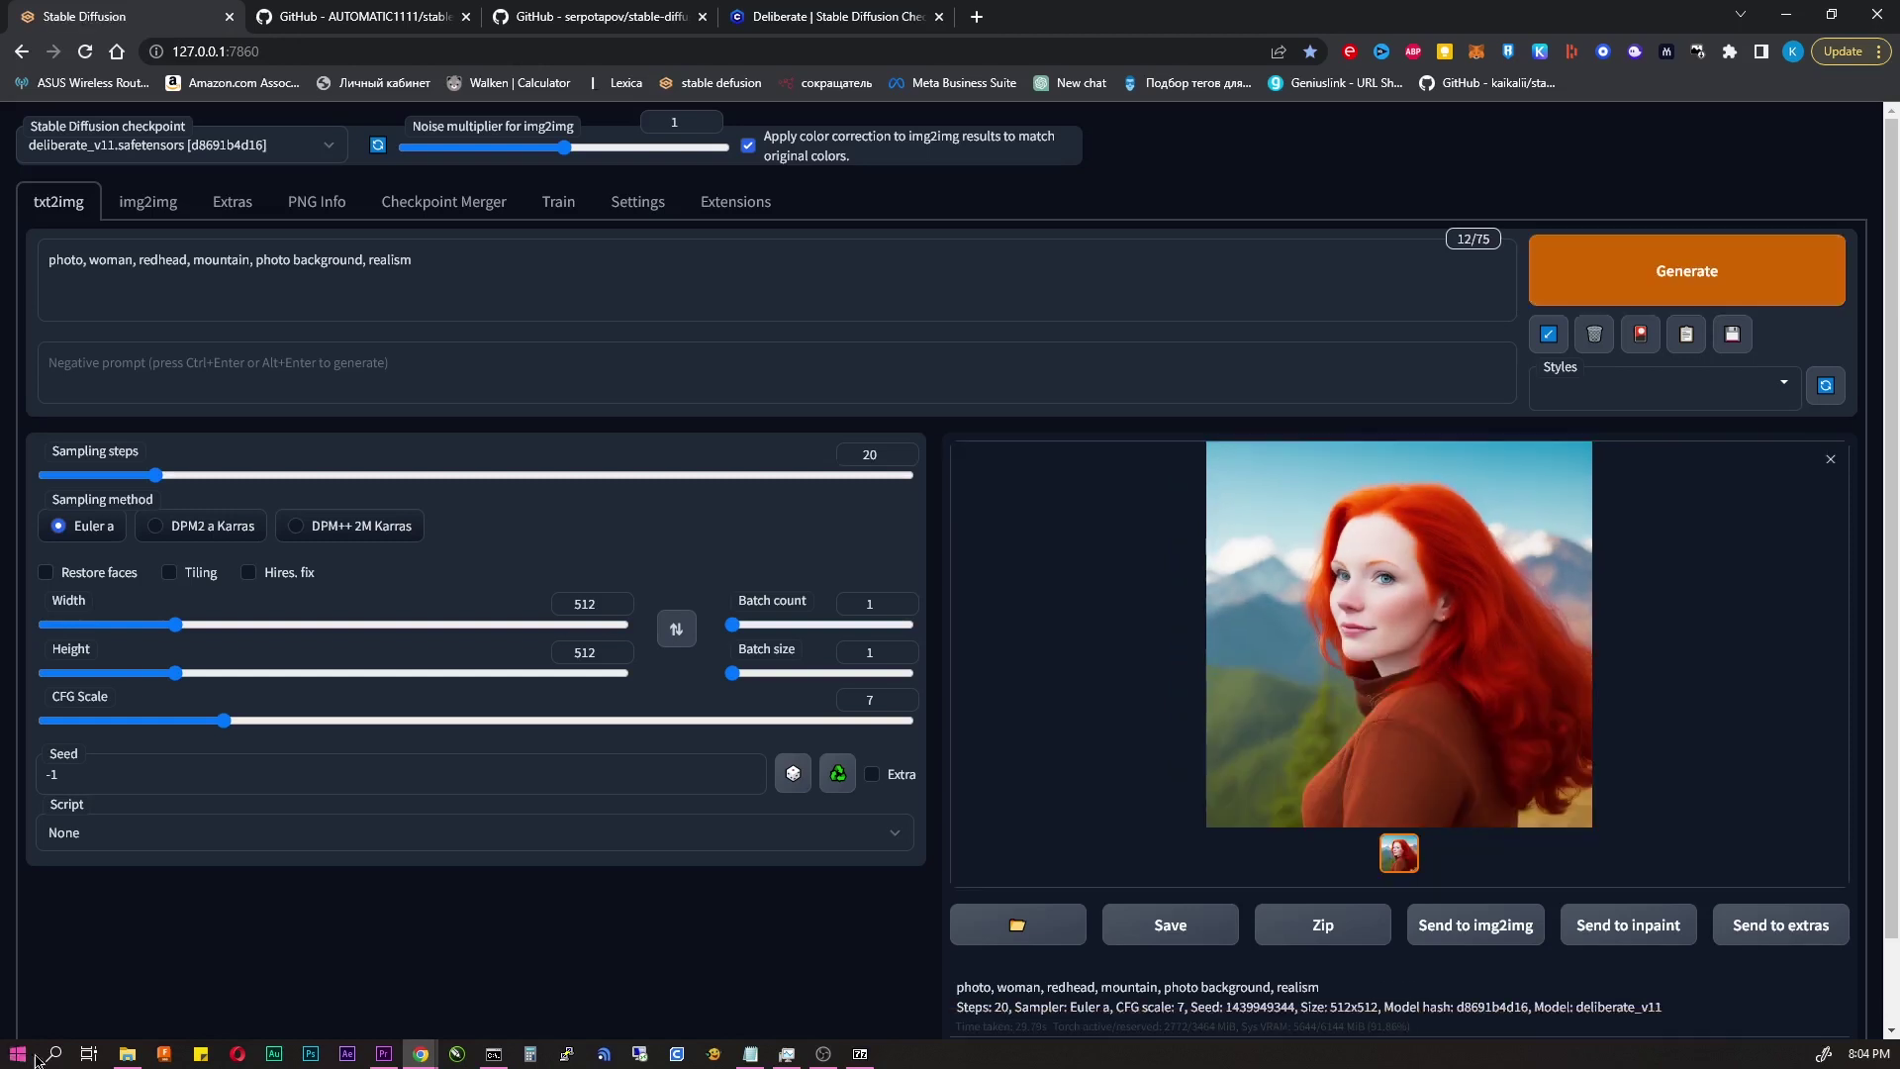
- In File Explorer, go from the SD folder through outputs and txt2img-images into 2023-02-27 to view the generated PNGs
click(137, 1057)
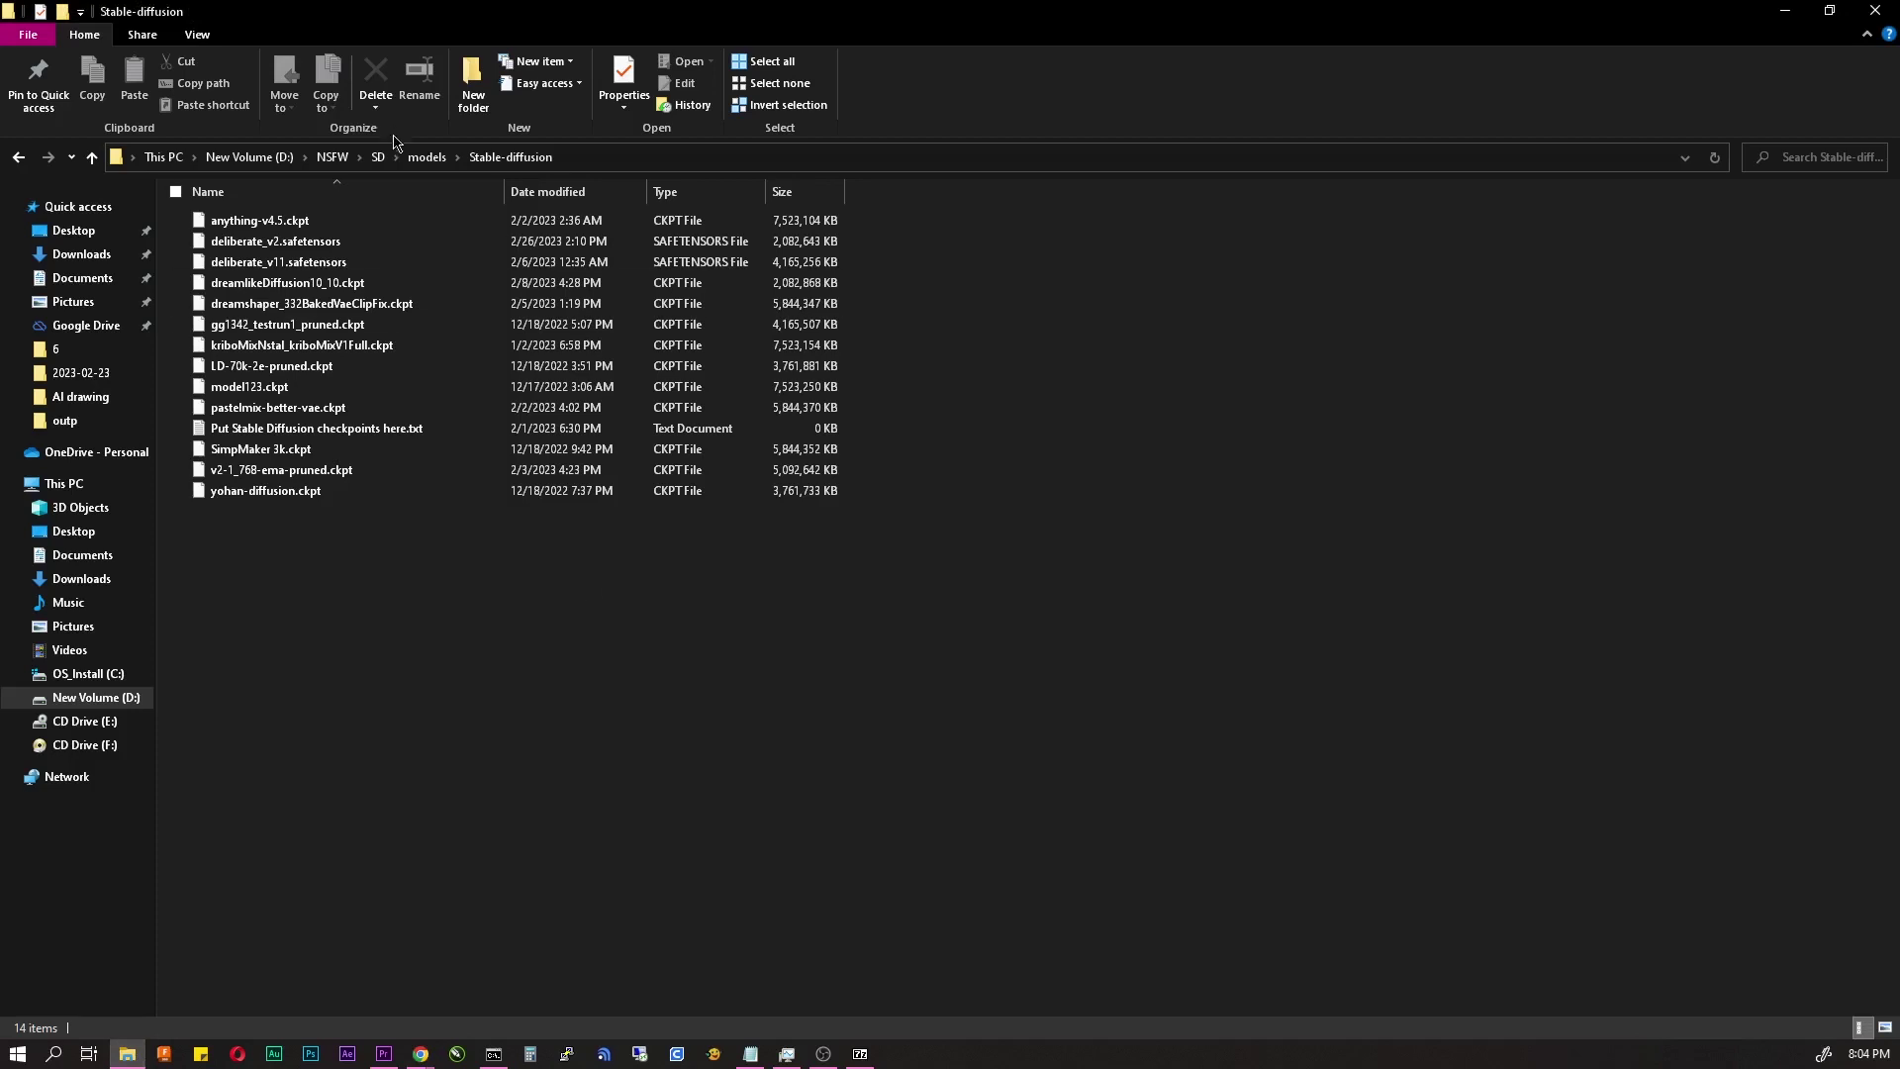
click(379, 158)
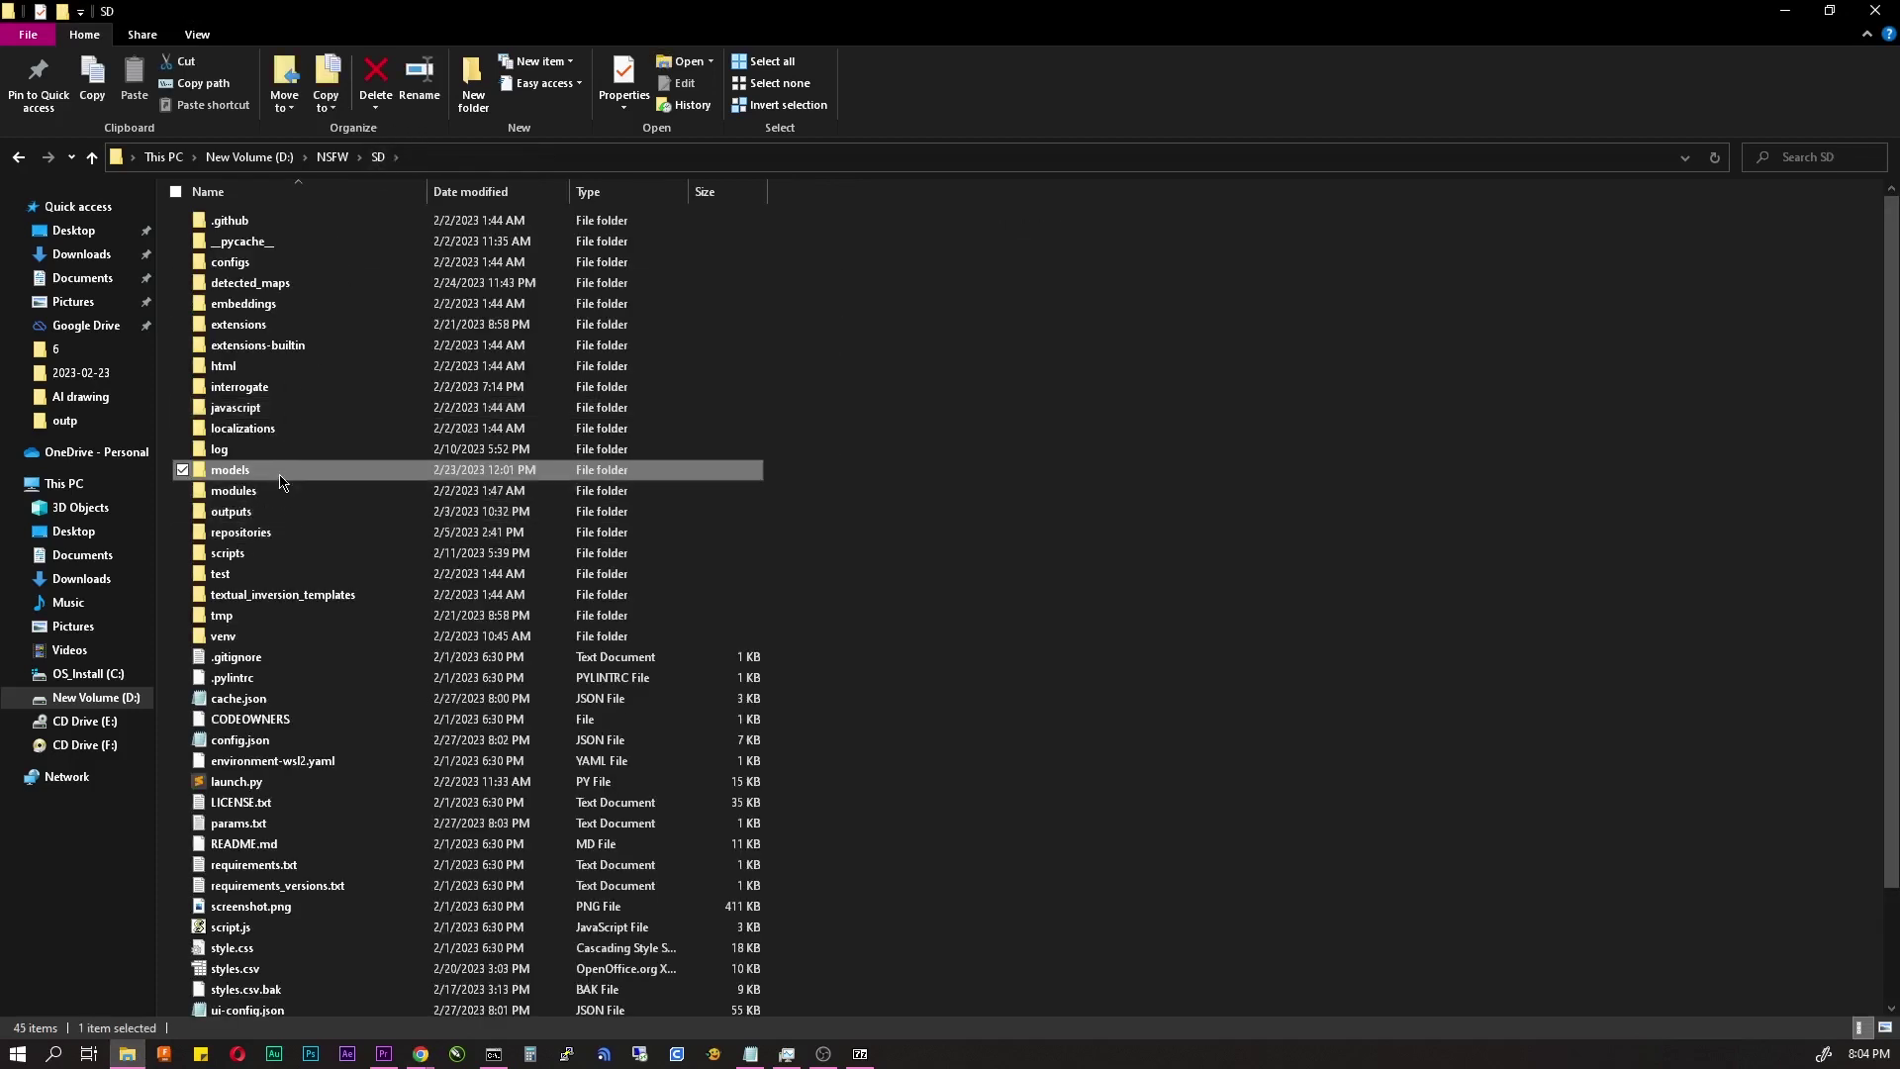
double_click(285, 525)
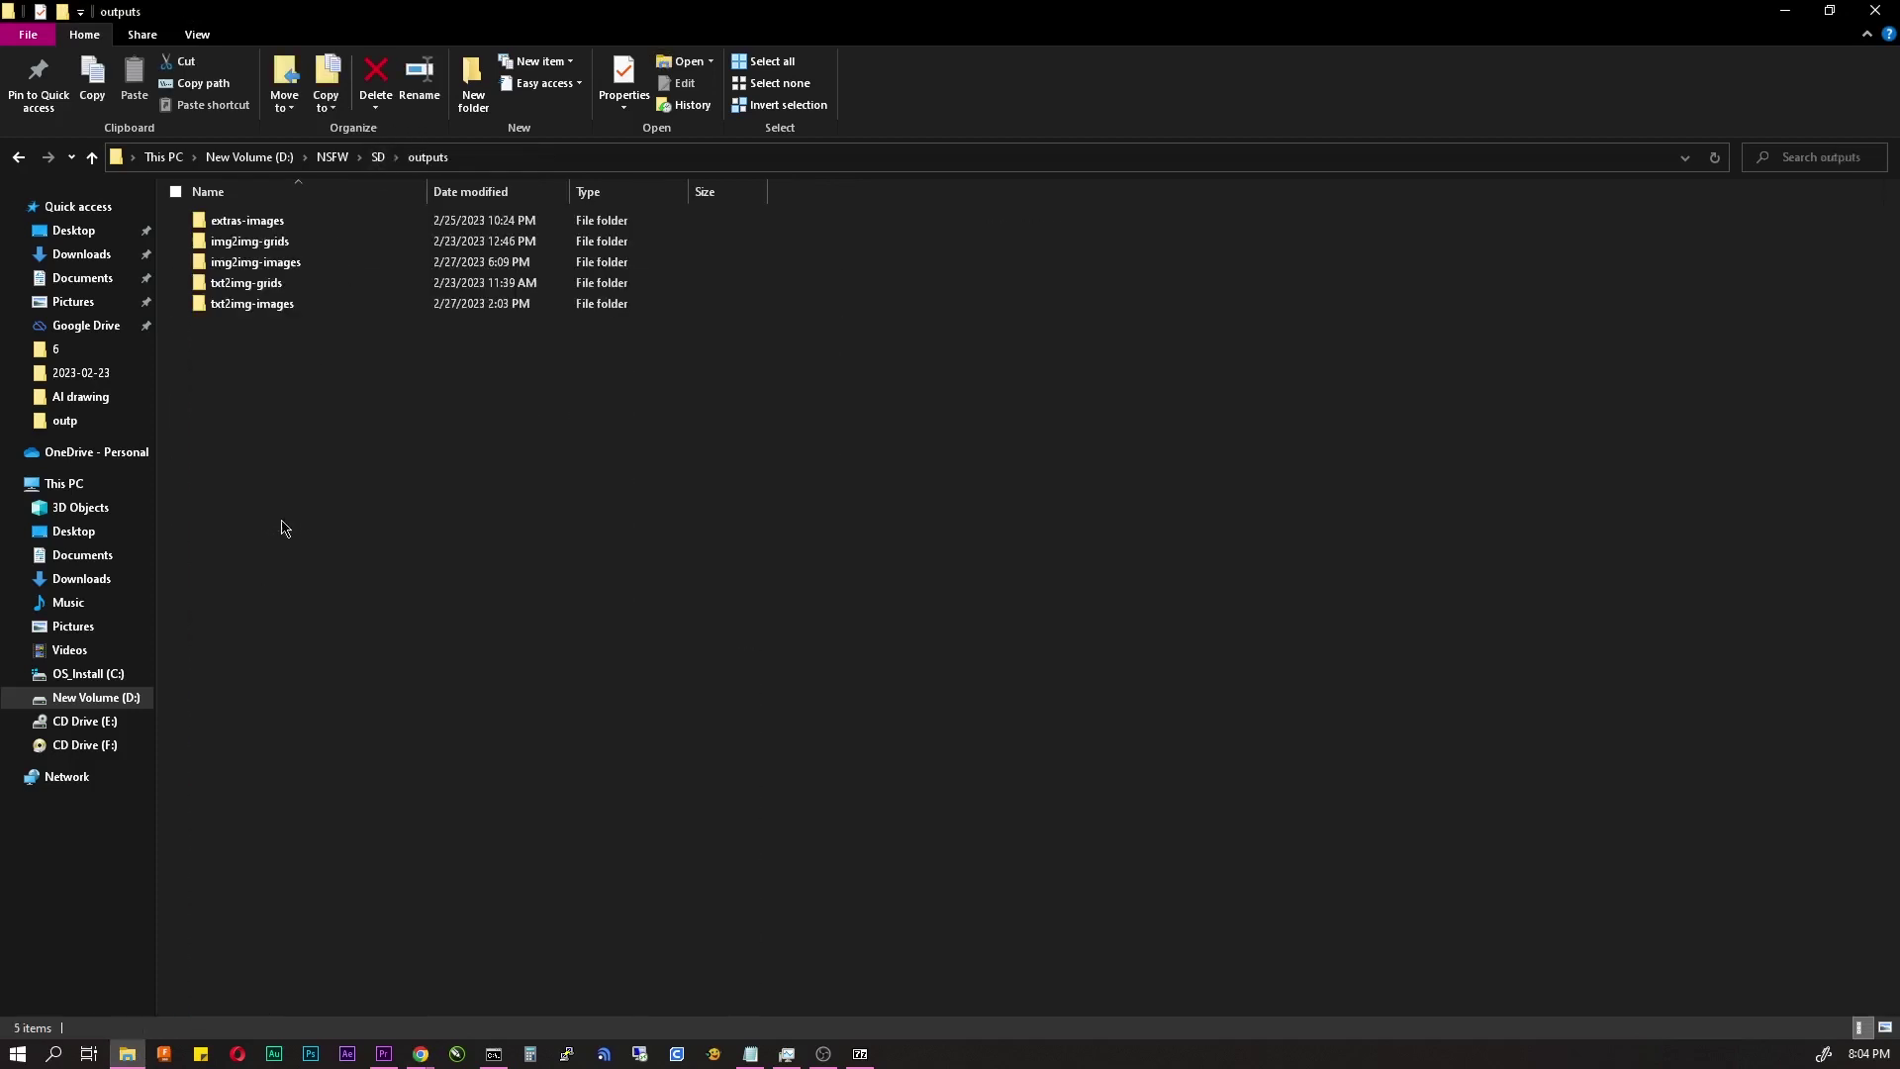
double_click(318, 304)
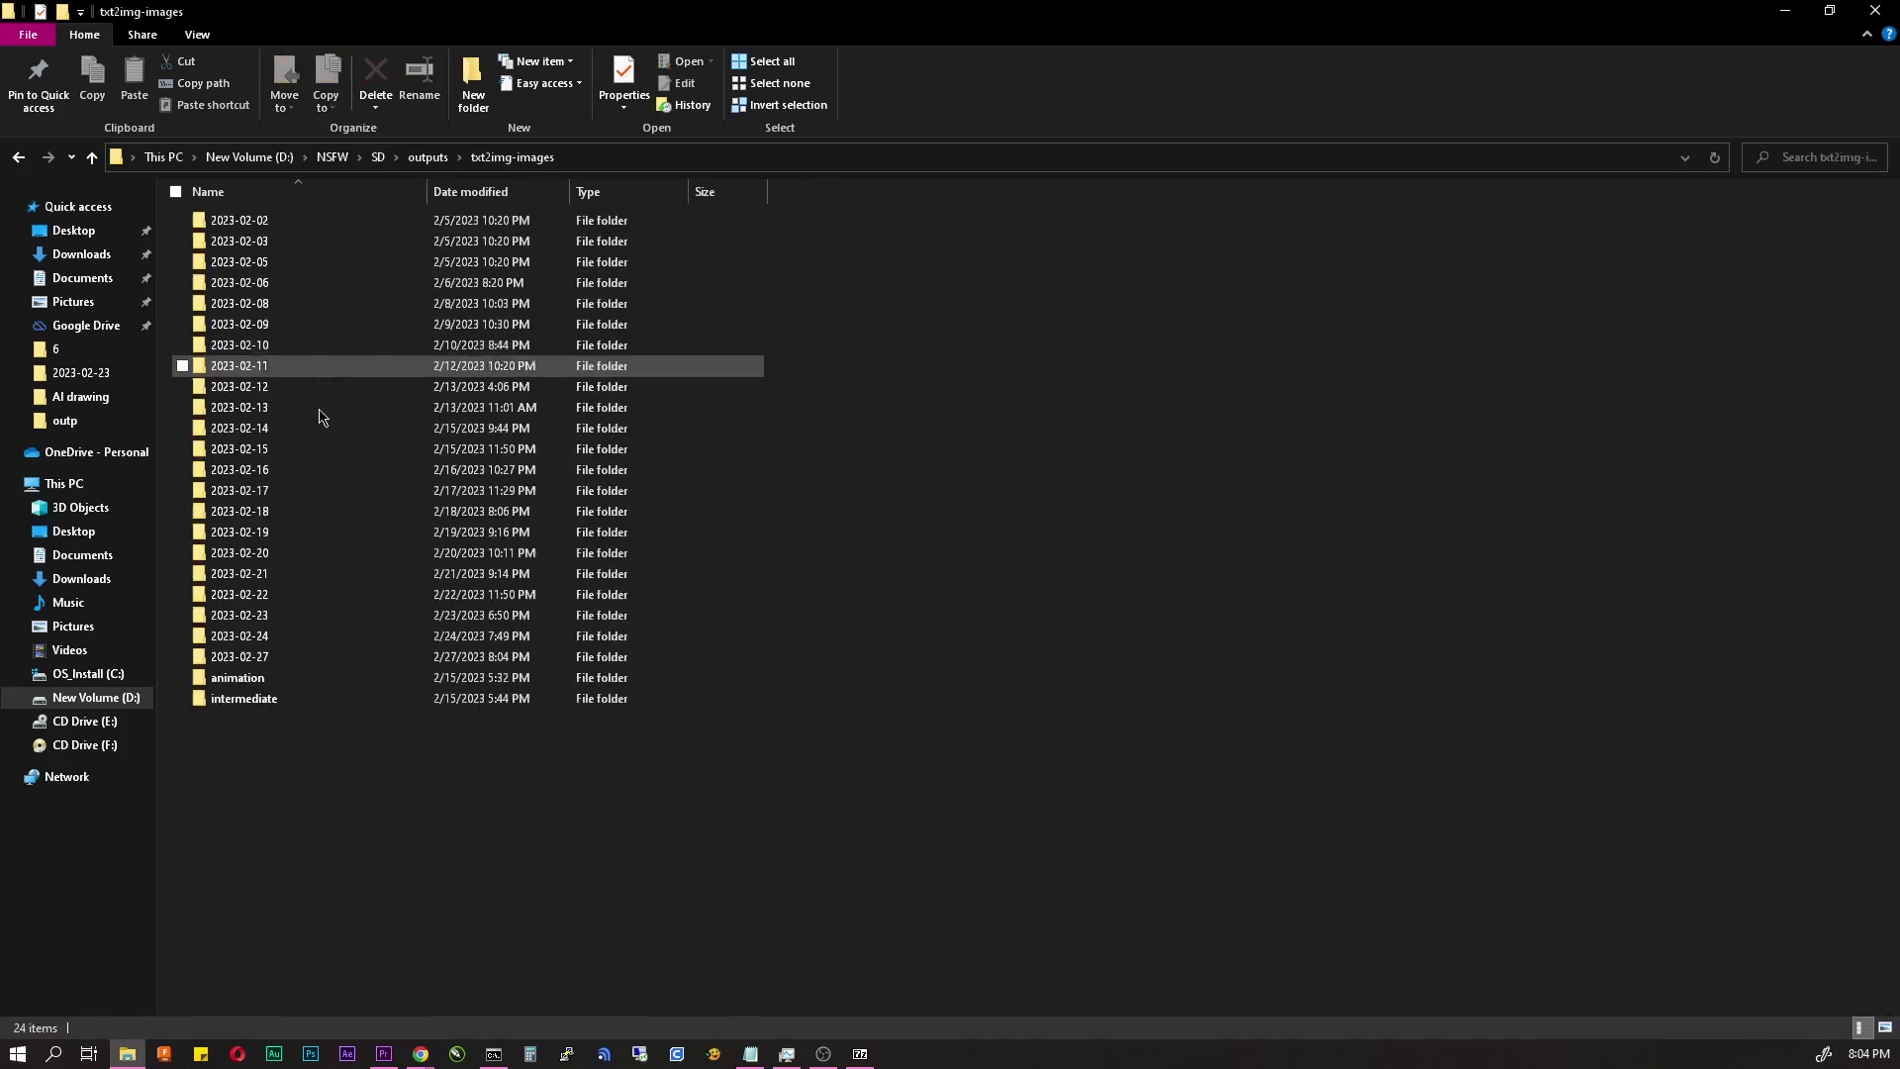
click(317, 658)
double_click(316, 658)
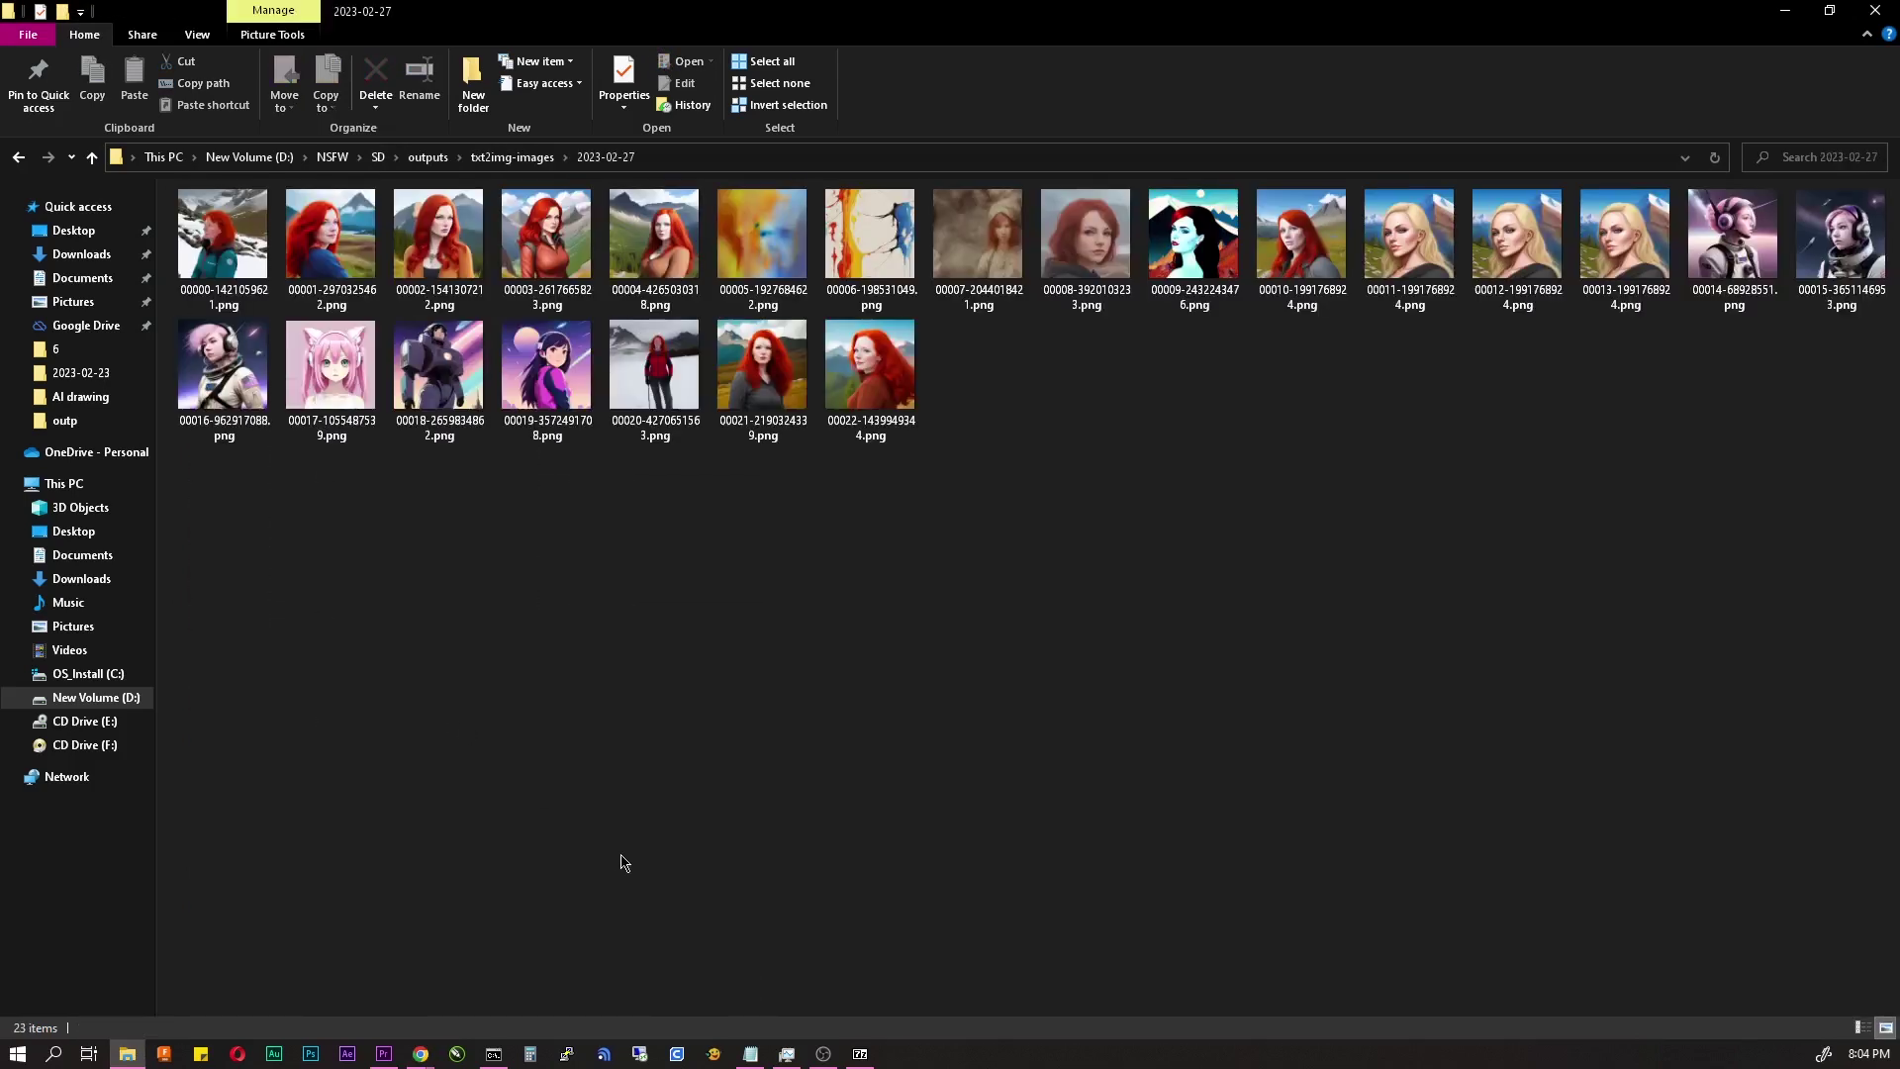
- Back in the web UI, paste 'blurry, out of focus' as the negative prompt and generate
key(alt+Tab)
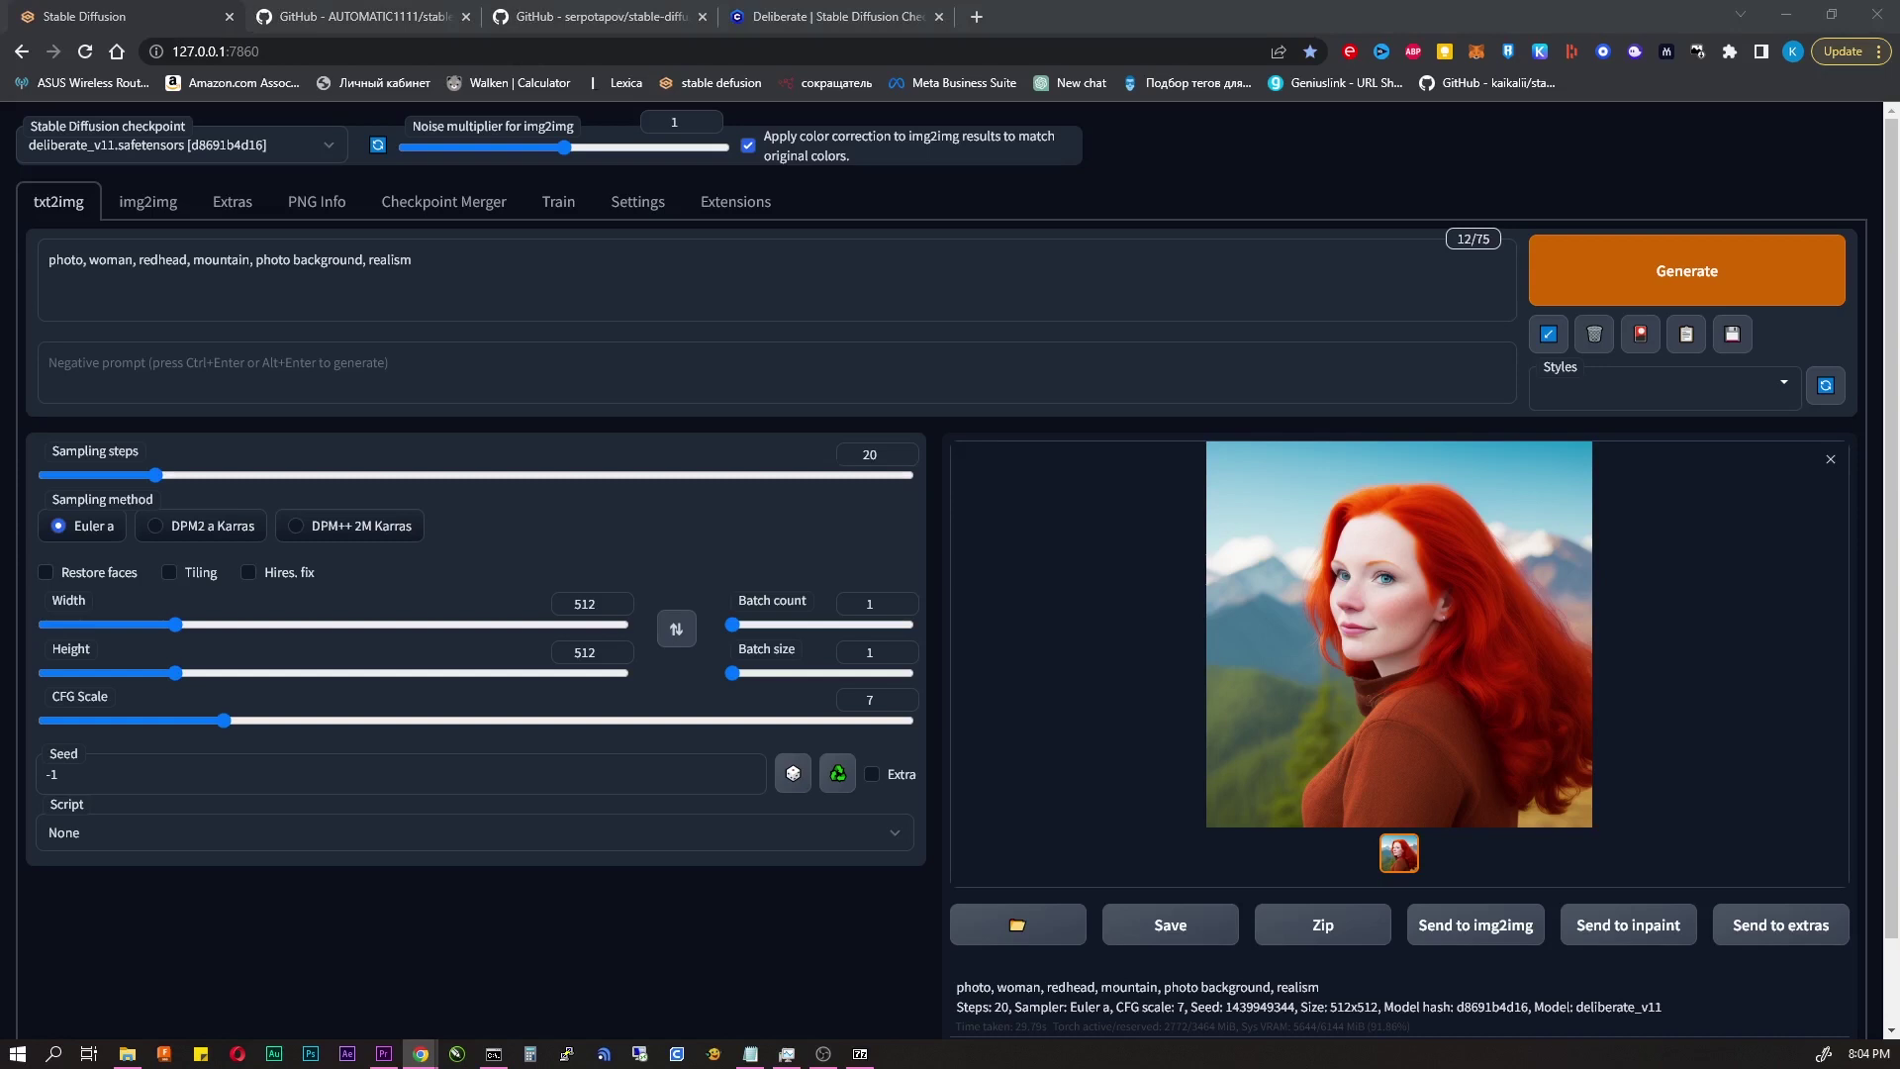
right_click(241, 381)
click(349, 525)
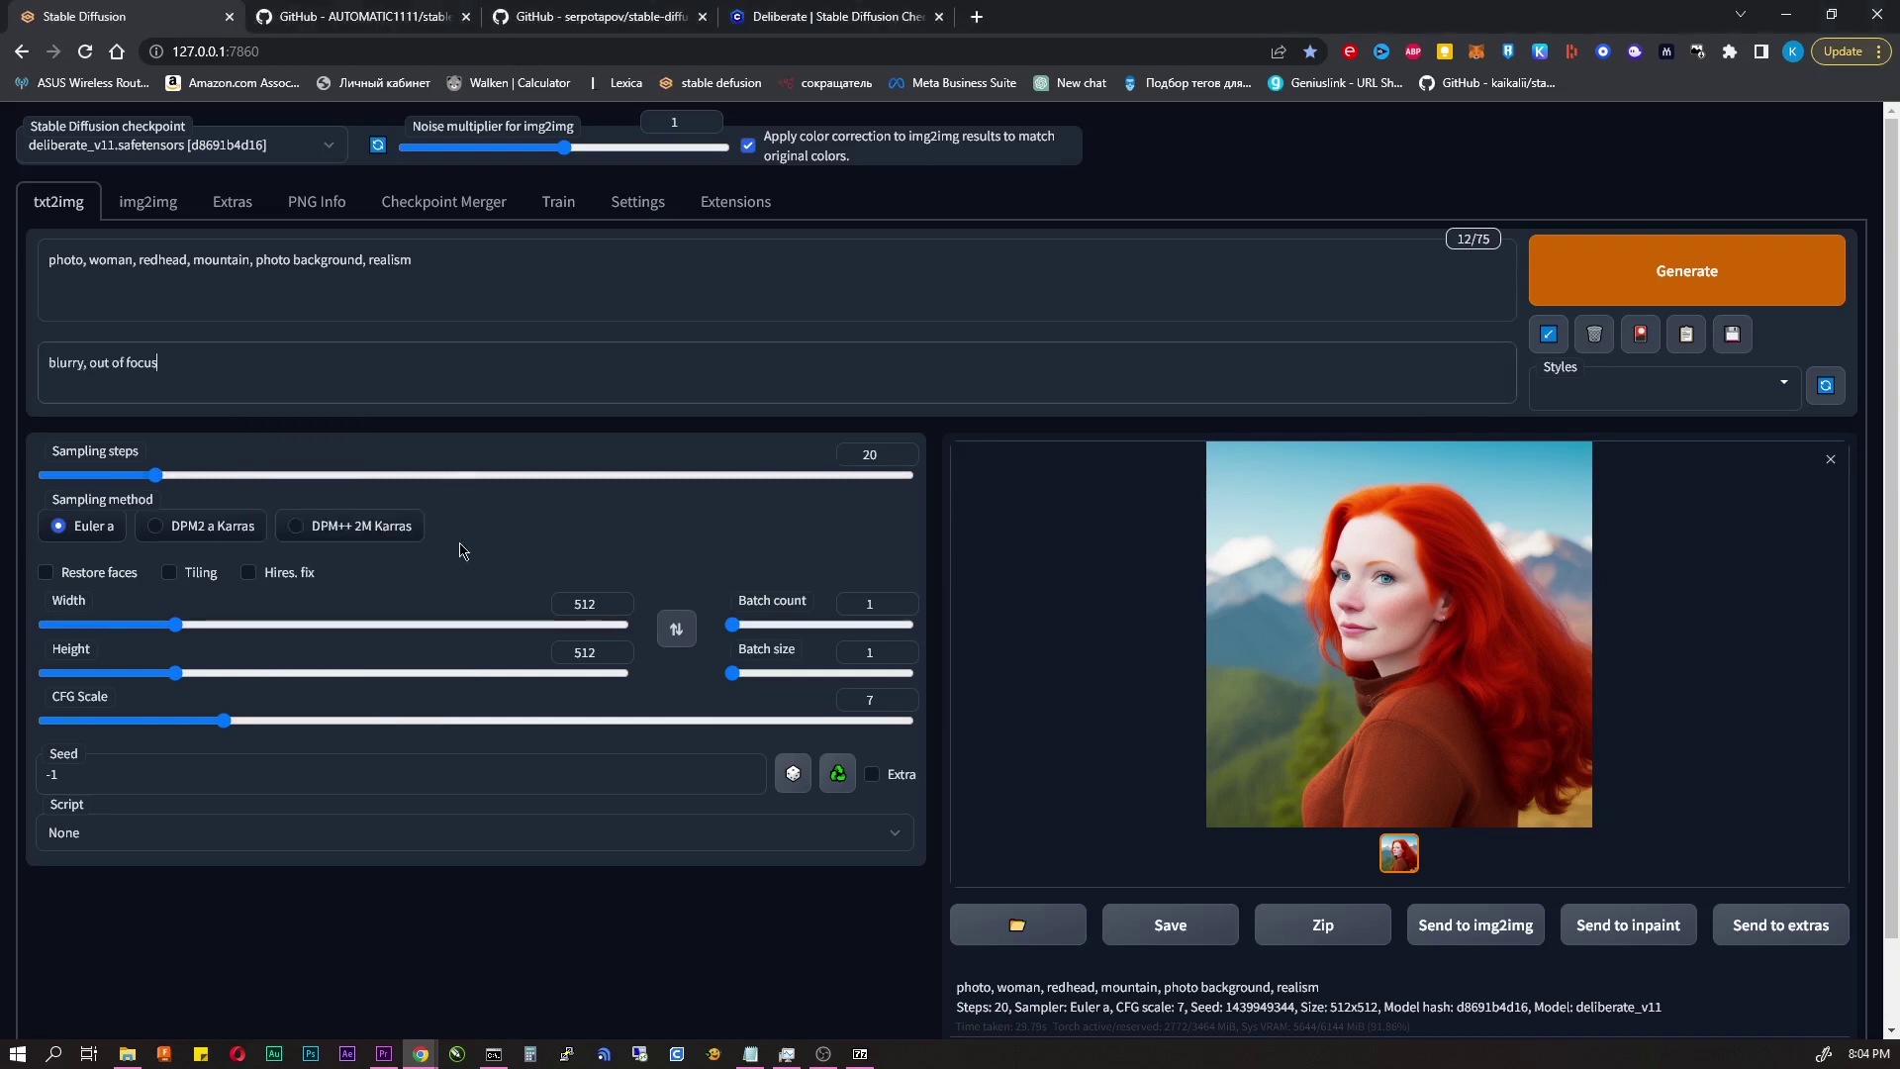
click(1644, 273)
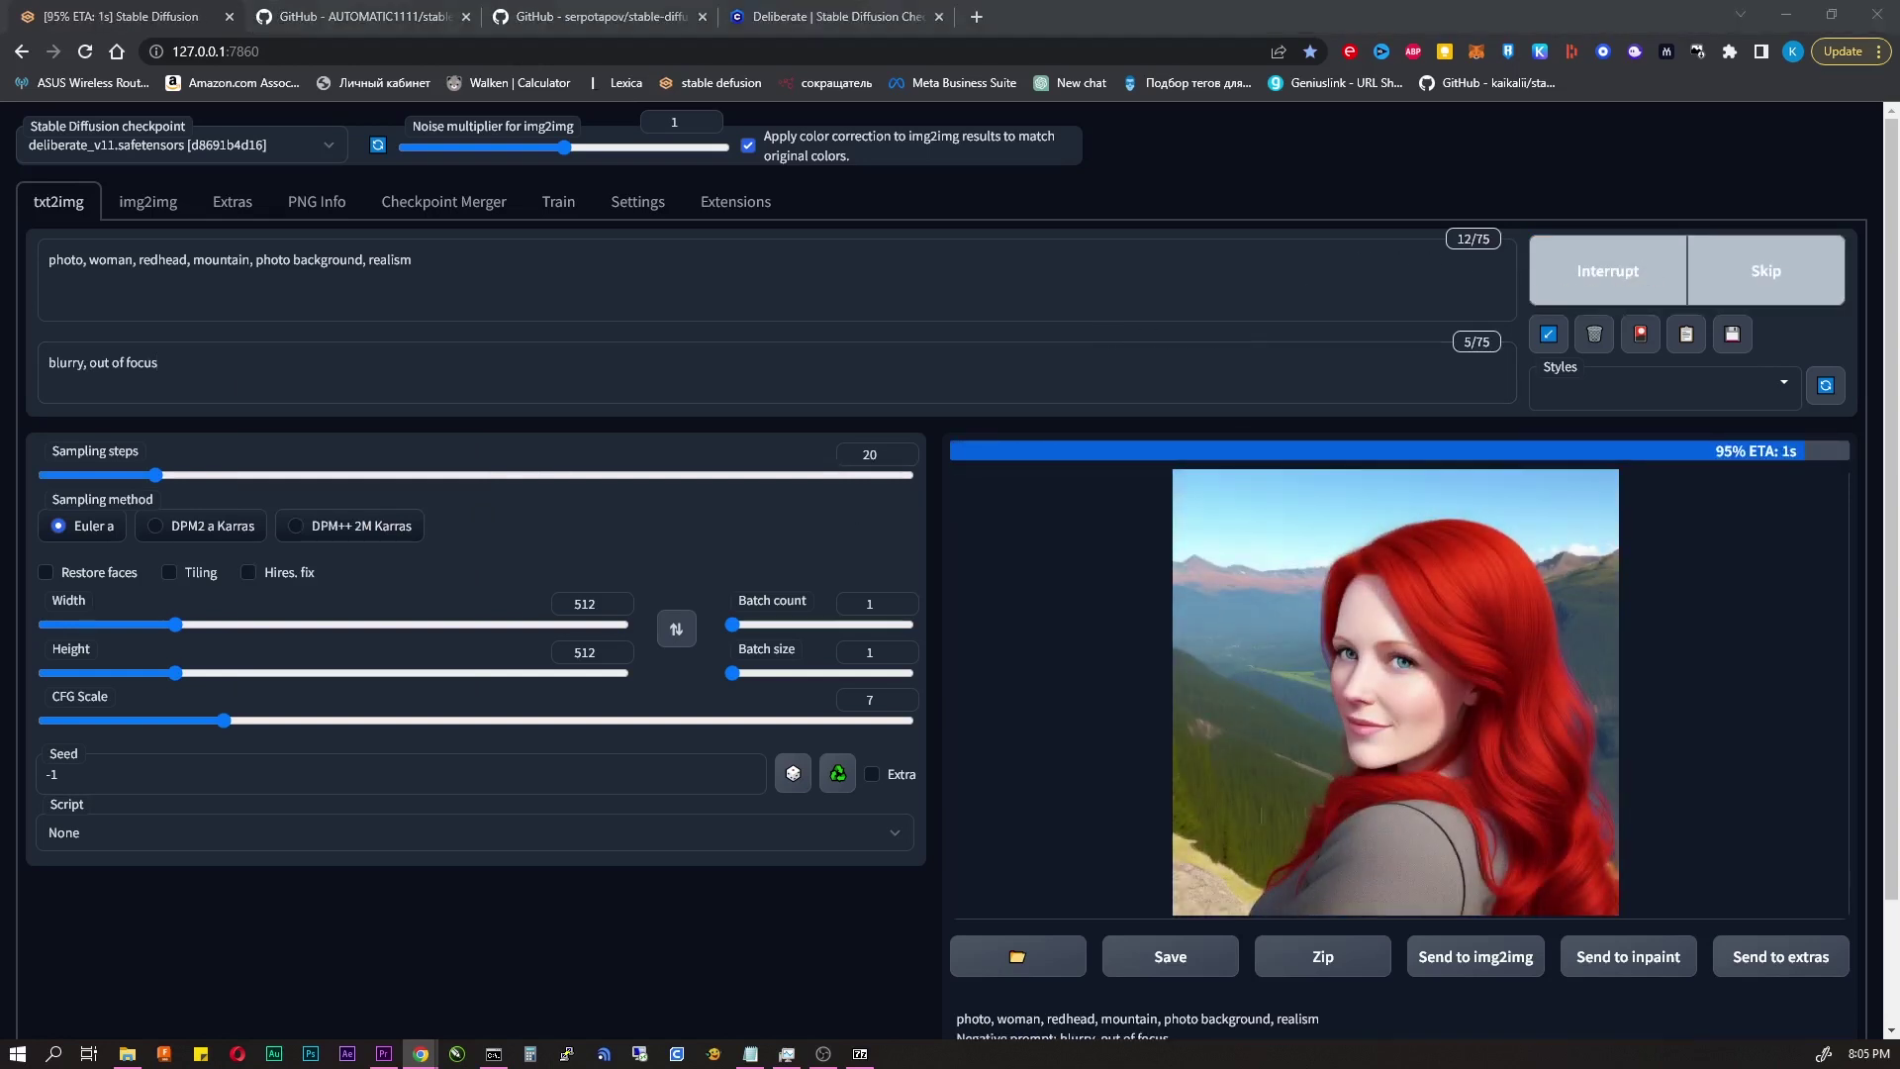
- Append ', detailed background' to the prompt and regenerate the redhead portrait
click(484, 263)
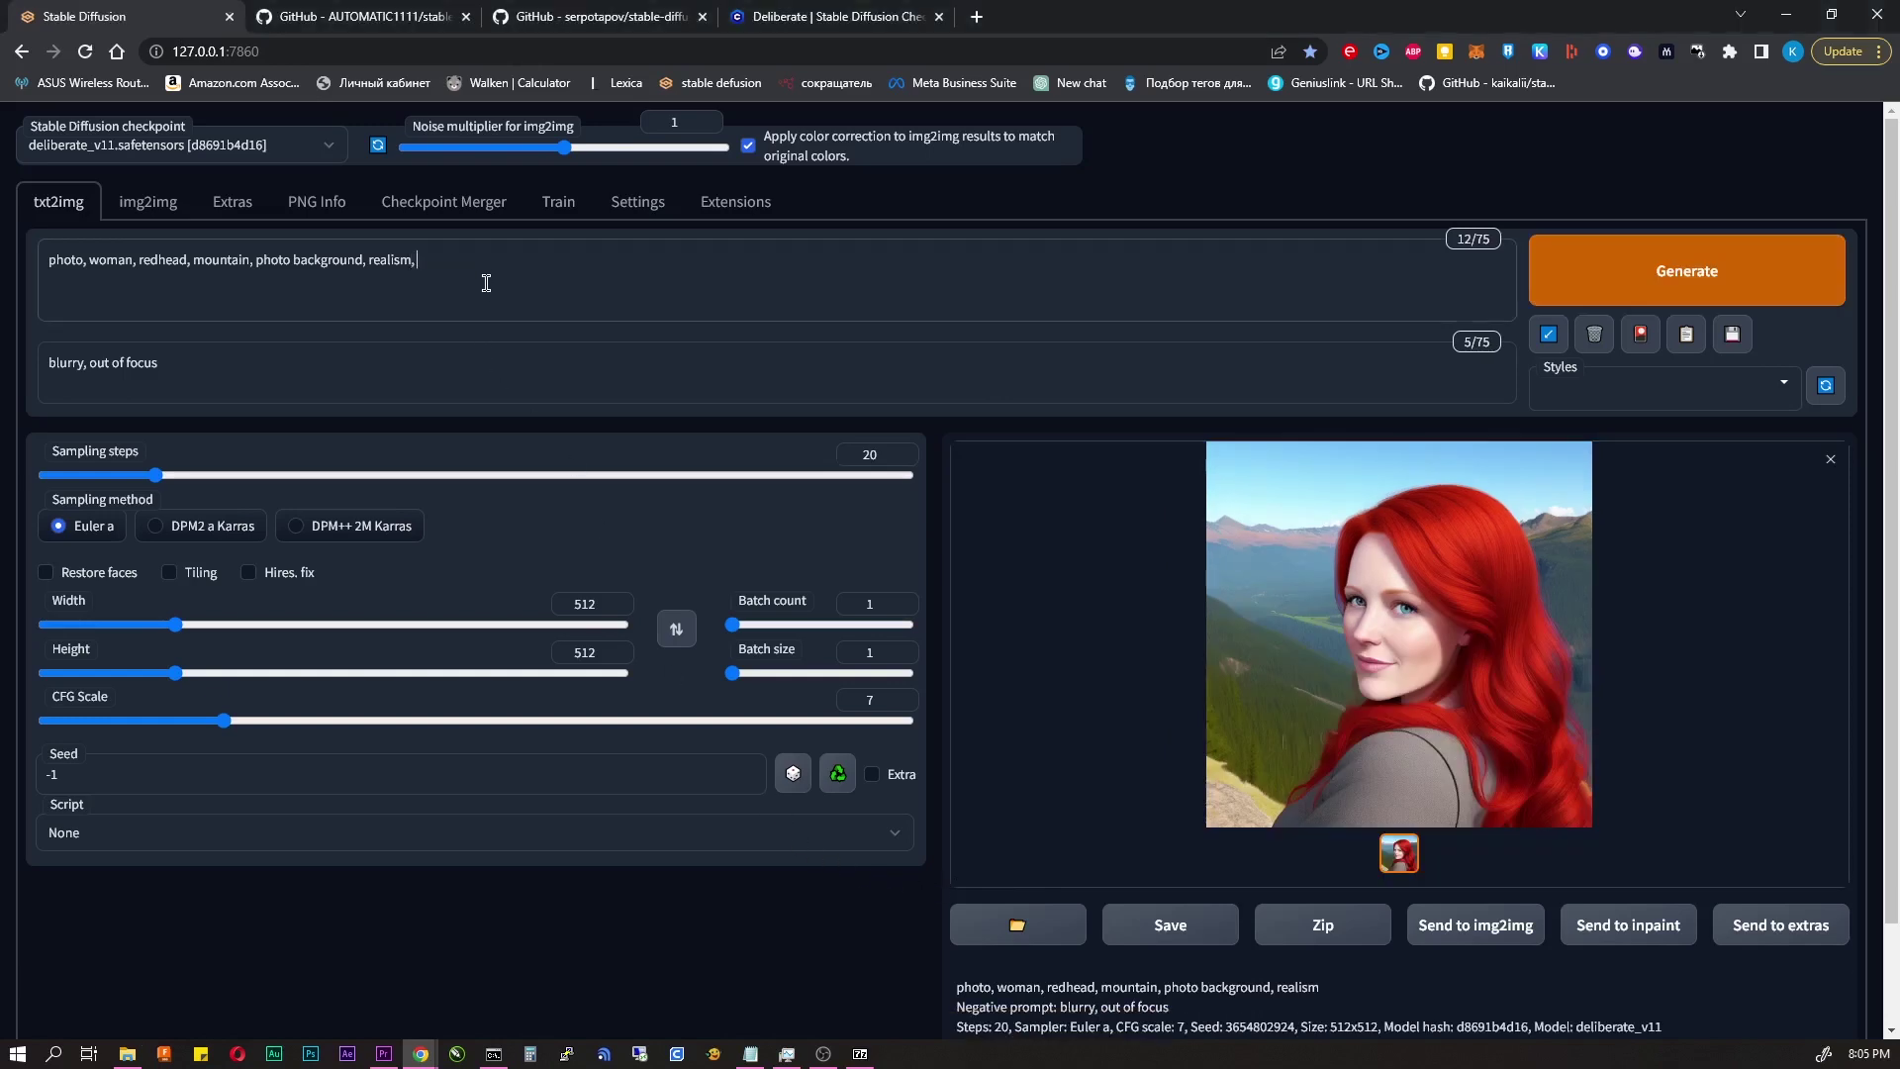
text(, detailed background)
click(1703, 272)
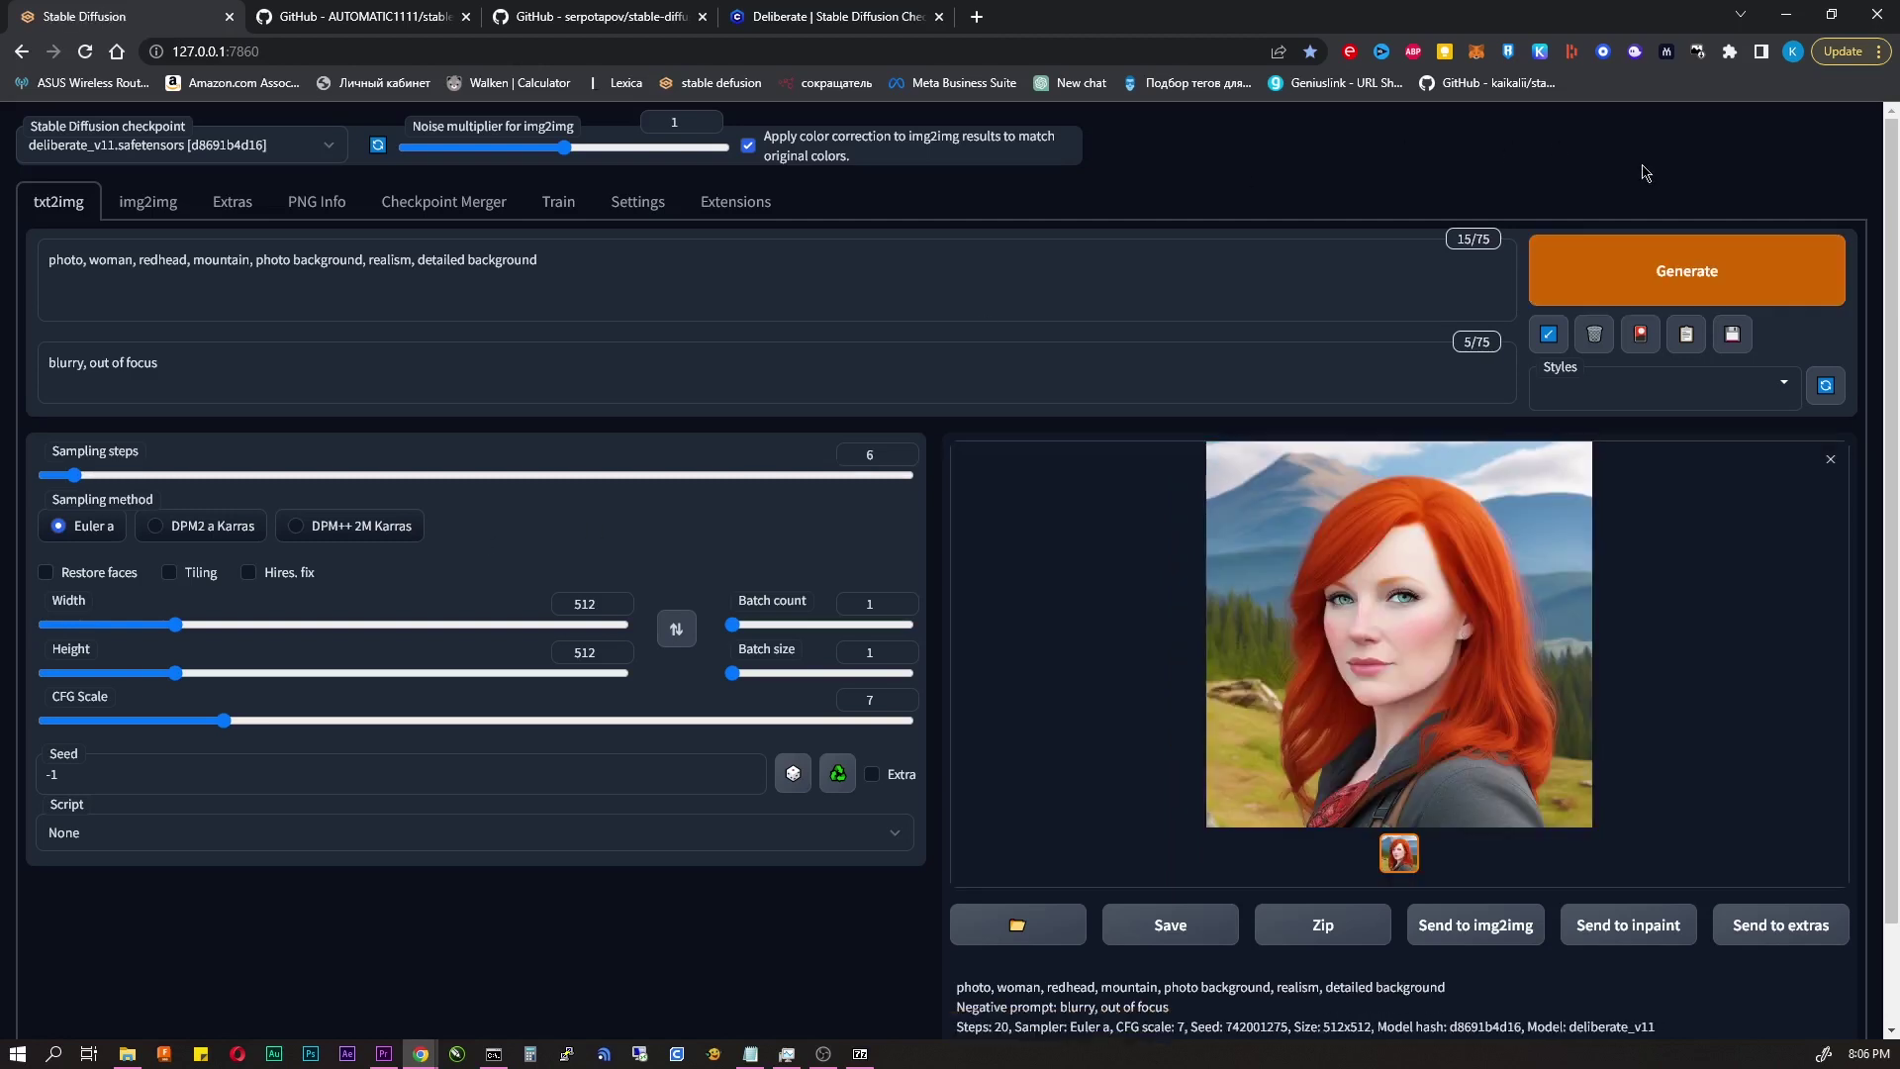
- Generate a 6-step portrait and inspect the blurry result enlarged
click(1650, 284)
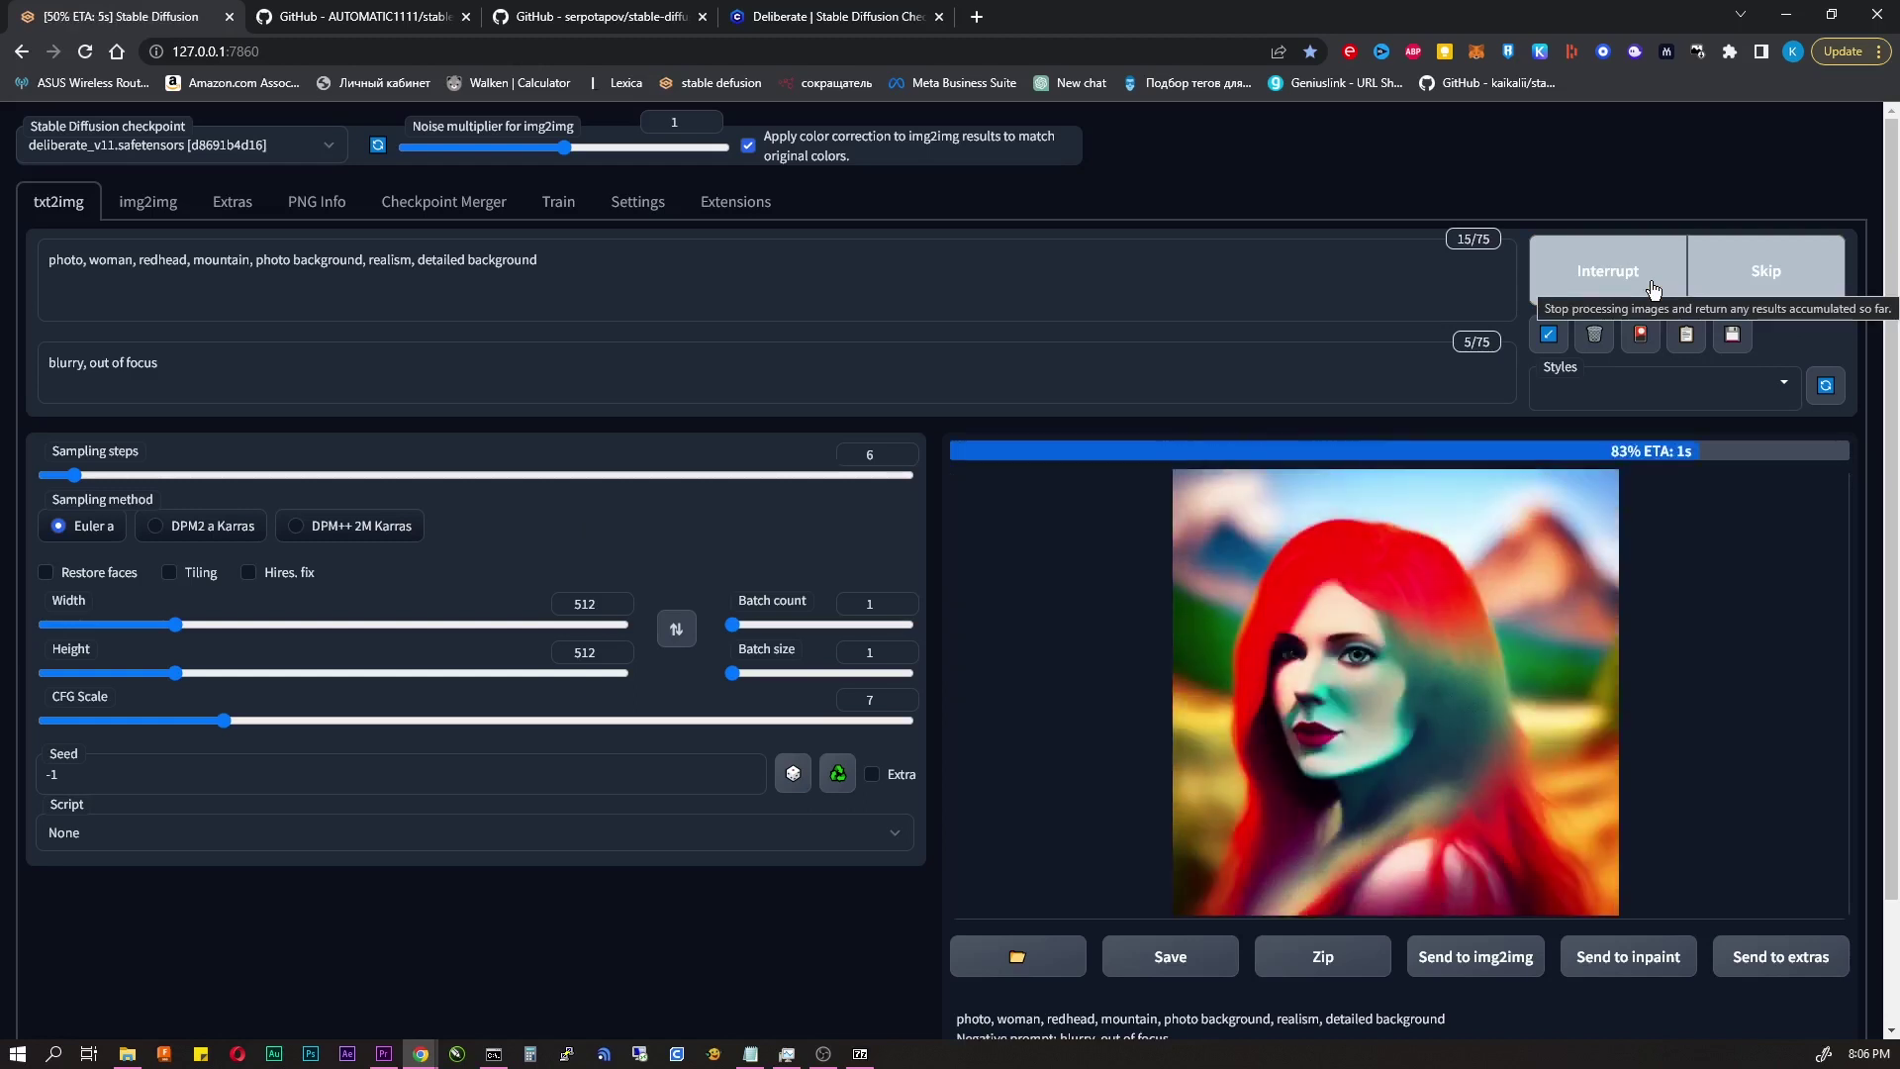
click(1485, 600)
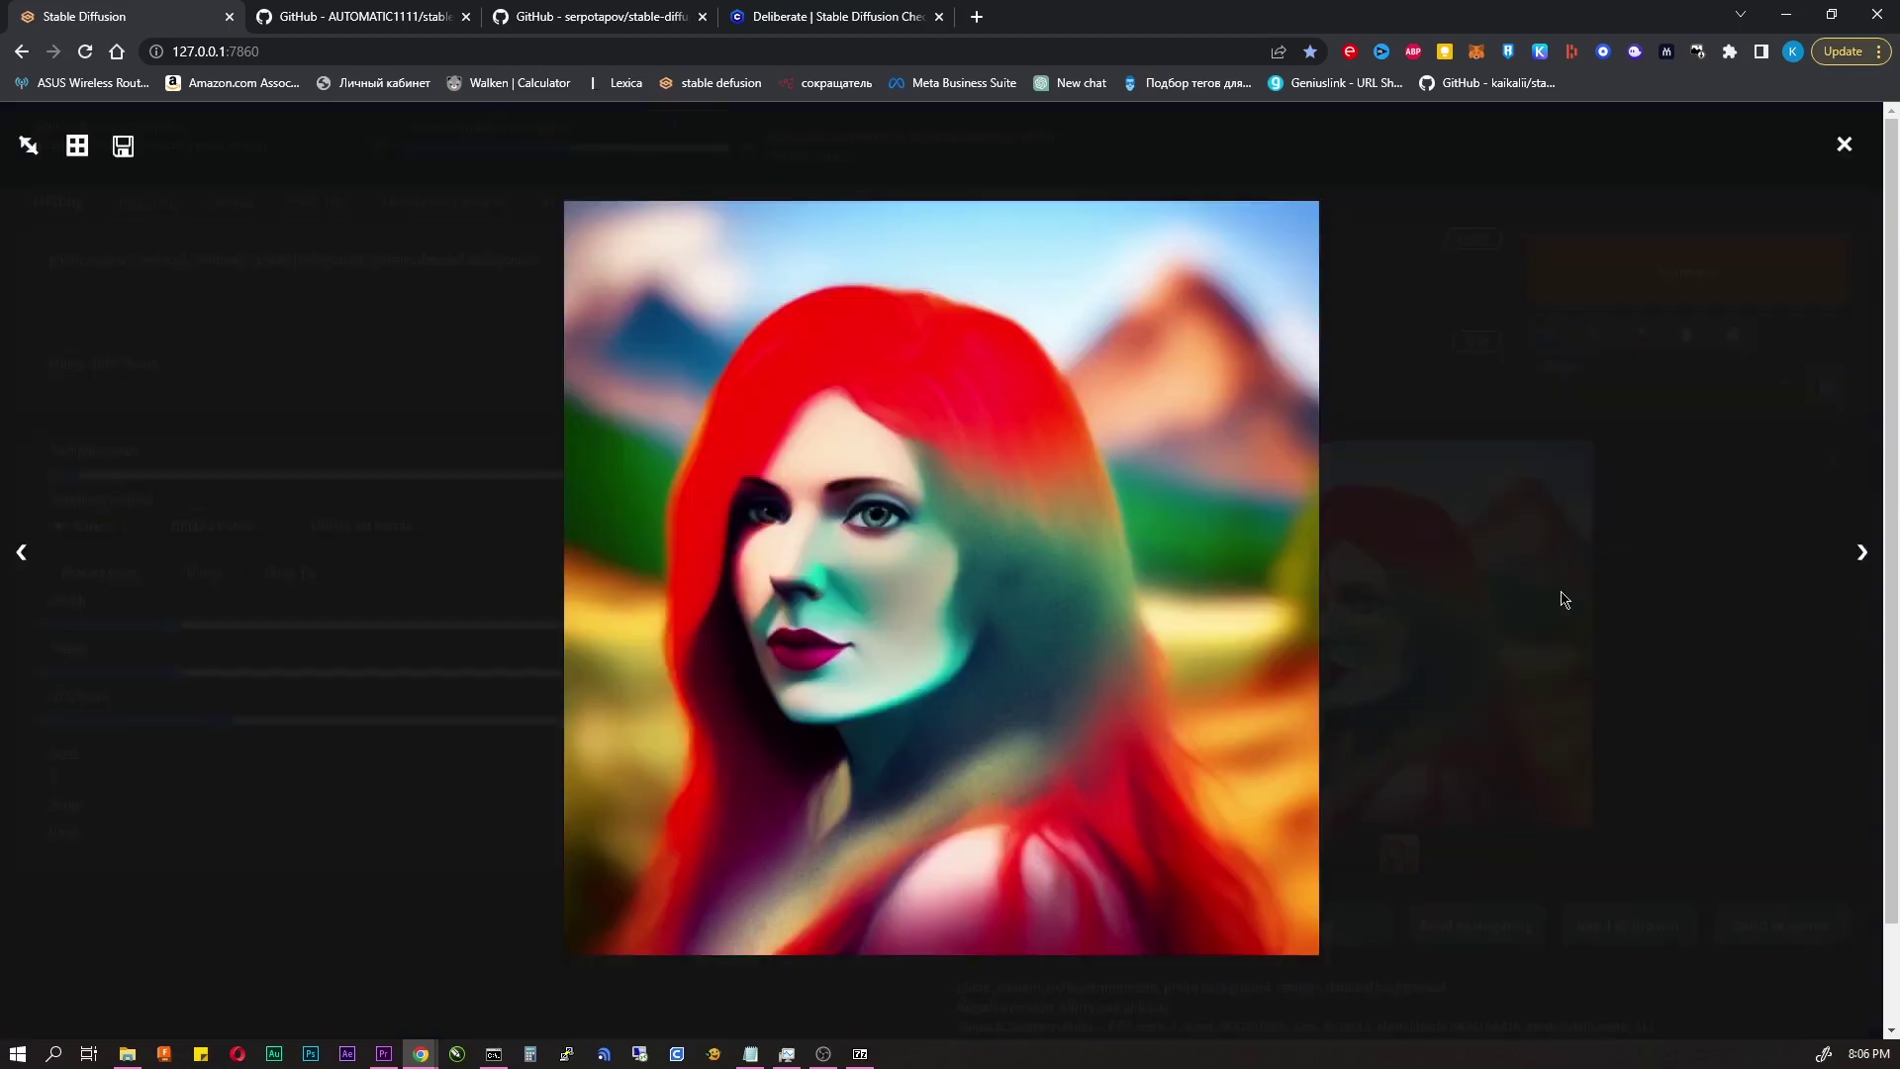
click(1564, 599)
- Raise Sampling steps to 26 and keep the sampler on Euler a
click(184, 475)
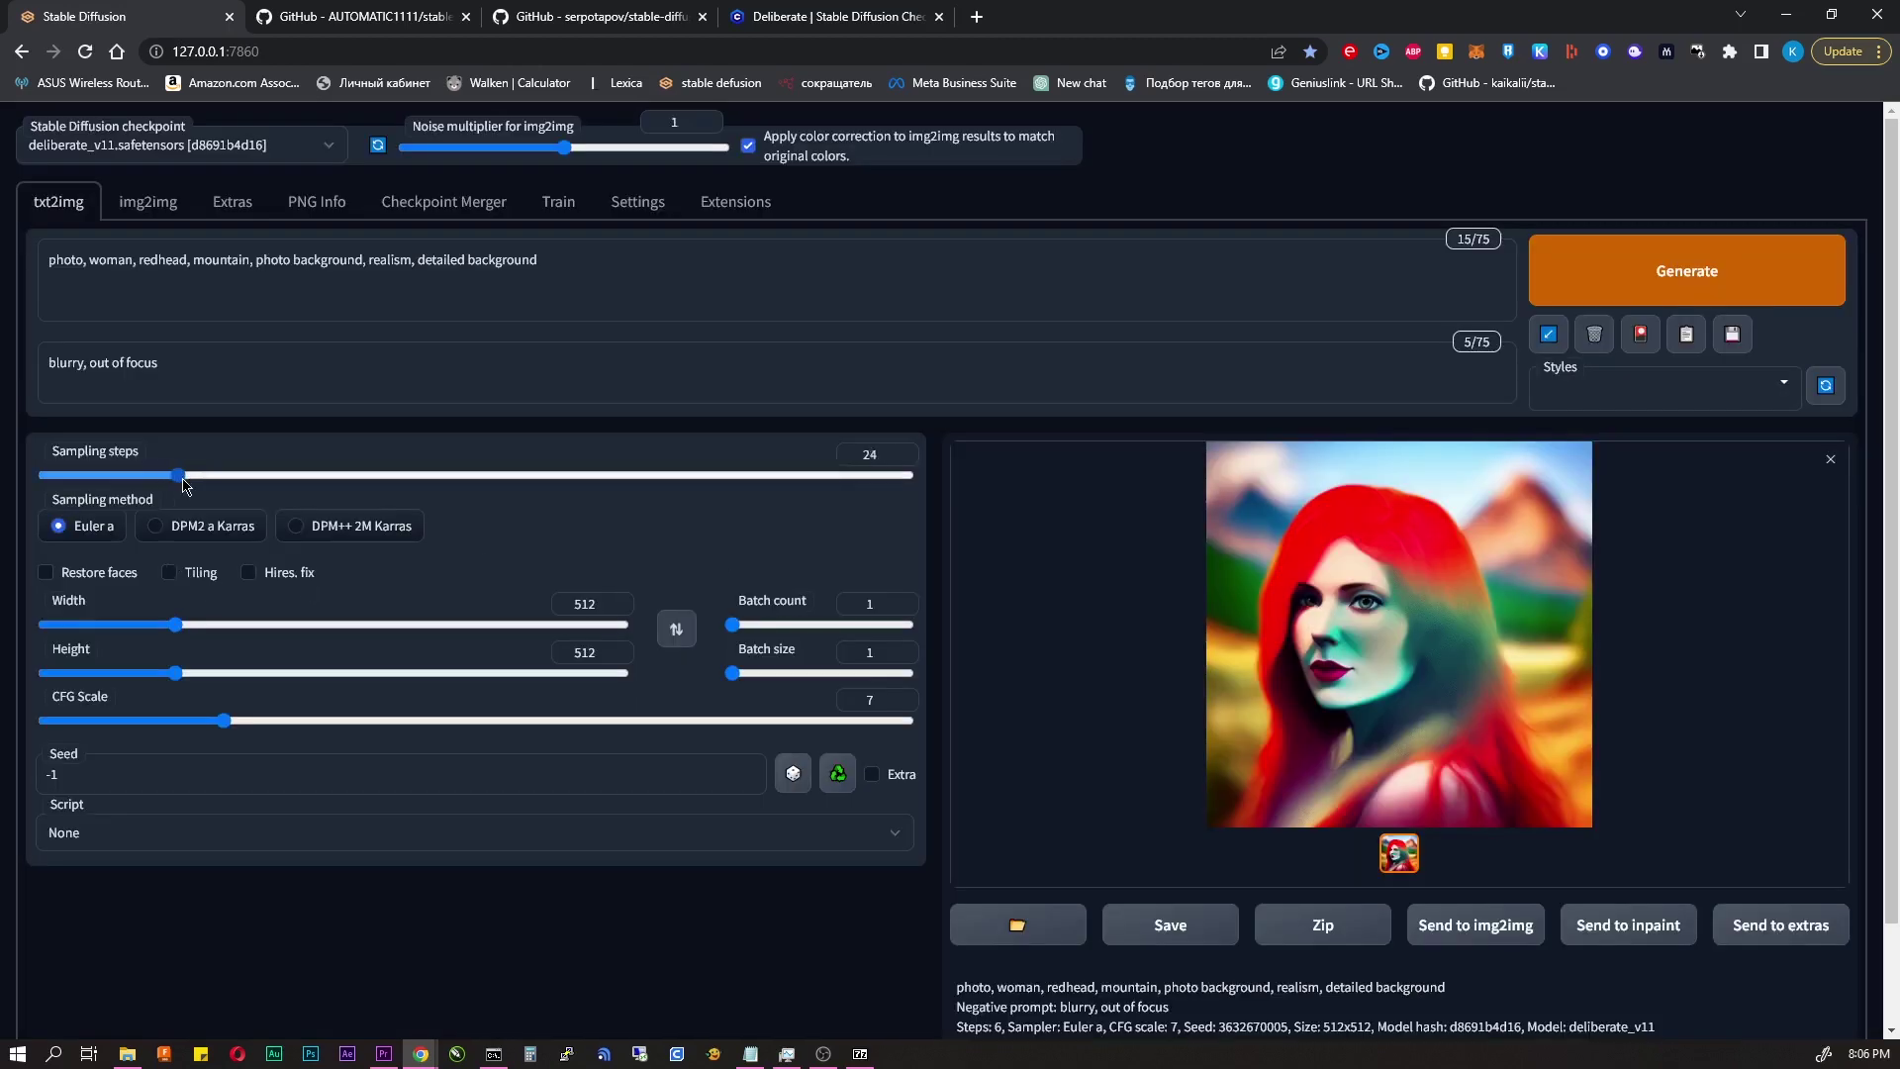
click(188, 479)
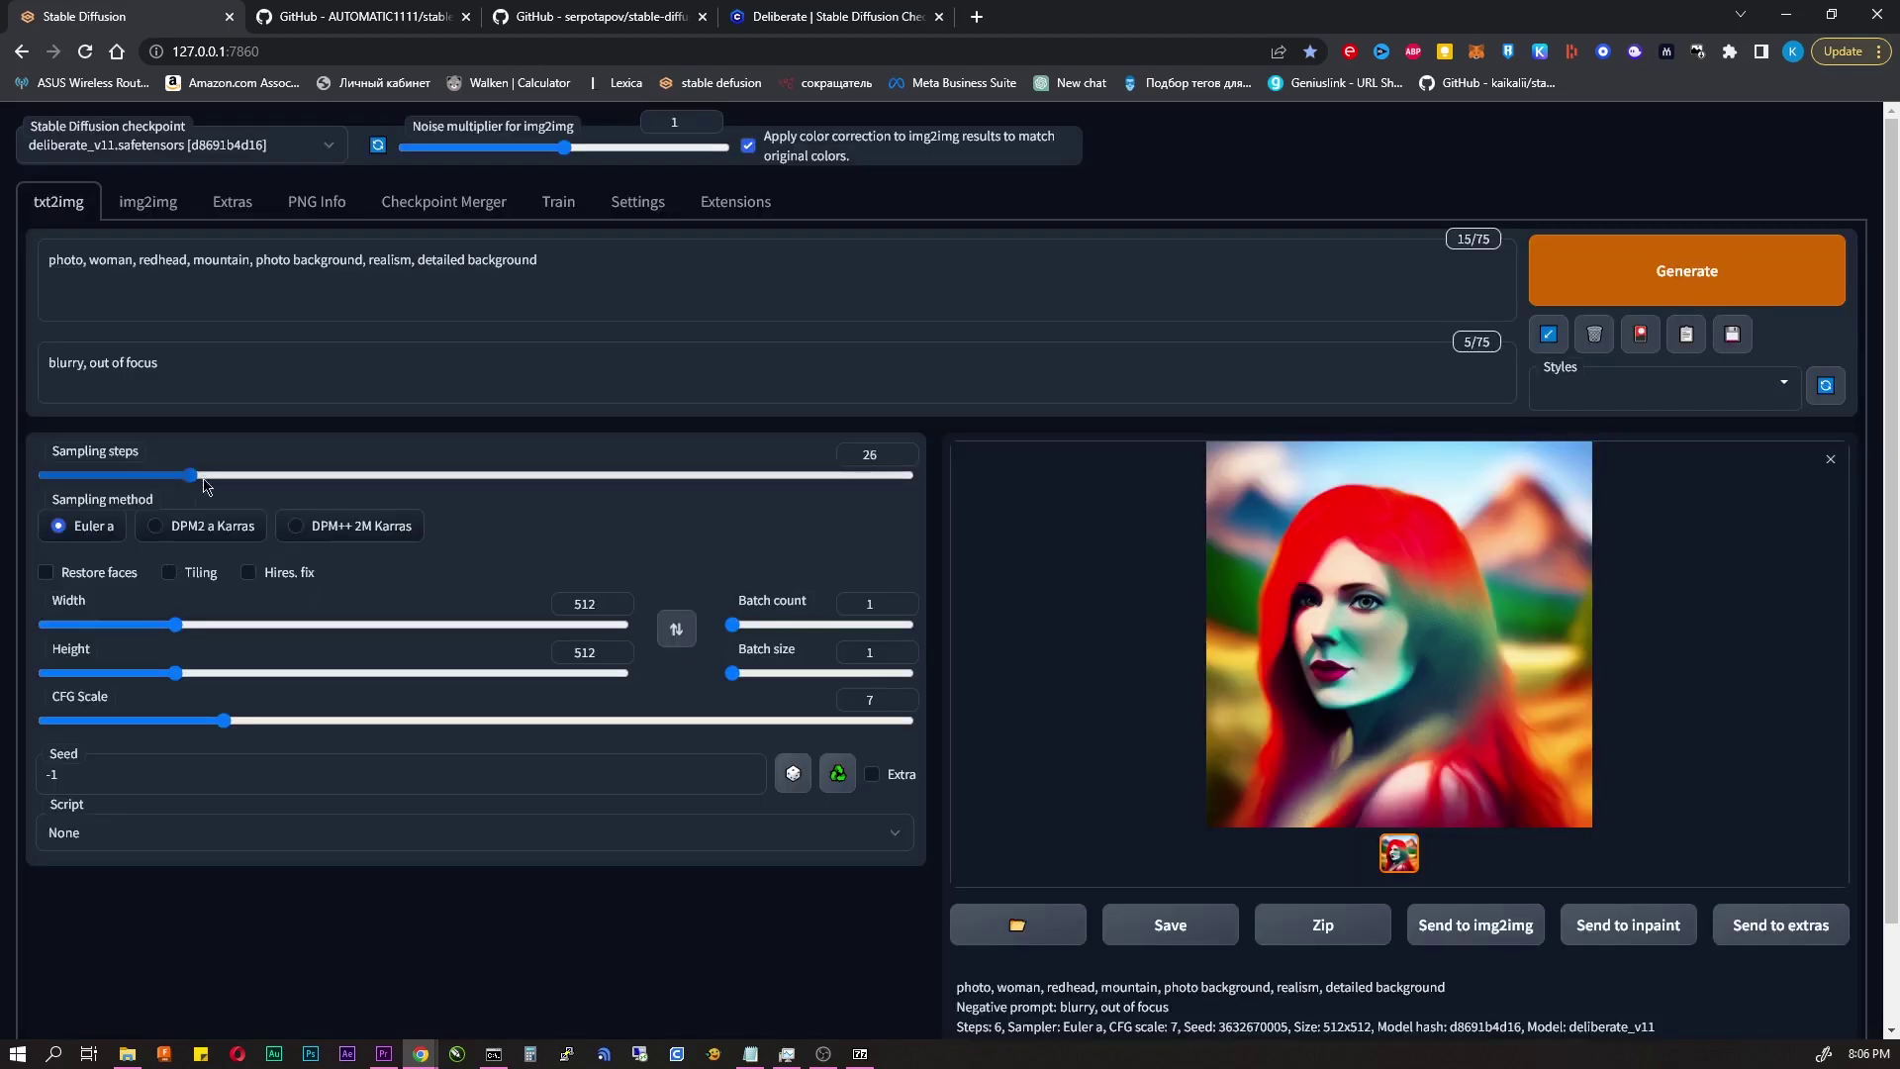
click(348, 535)
click(110, 535)
- Enable Tiling, replace the portrait prompt with 'abstract pattern', and generate a seamless pattern
click(122, 581)
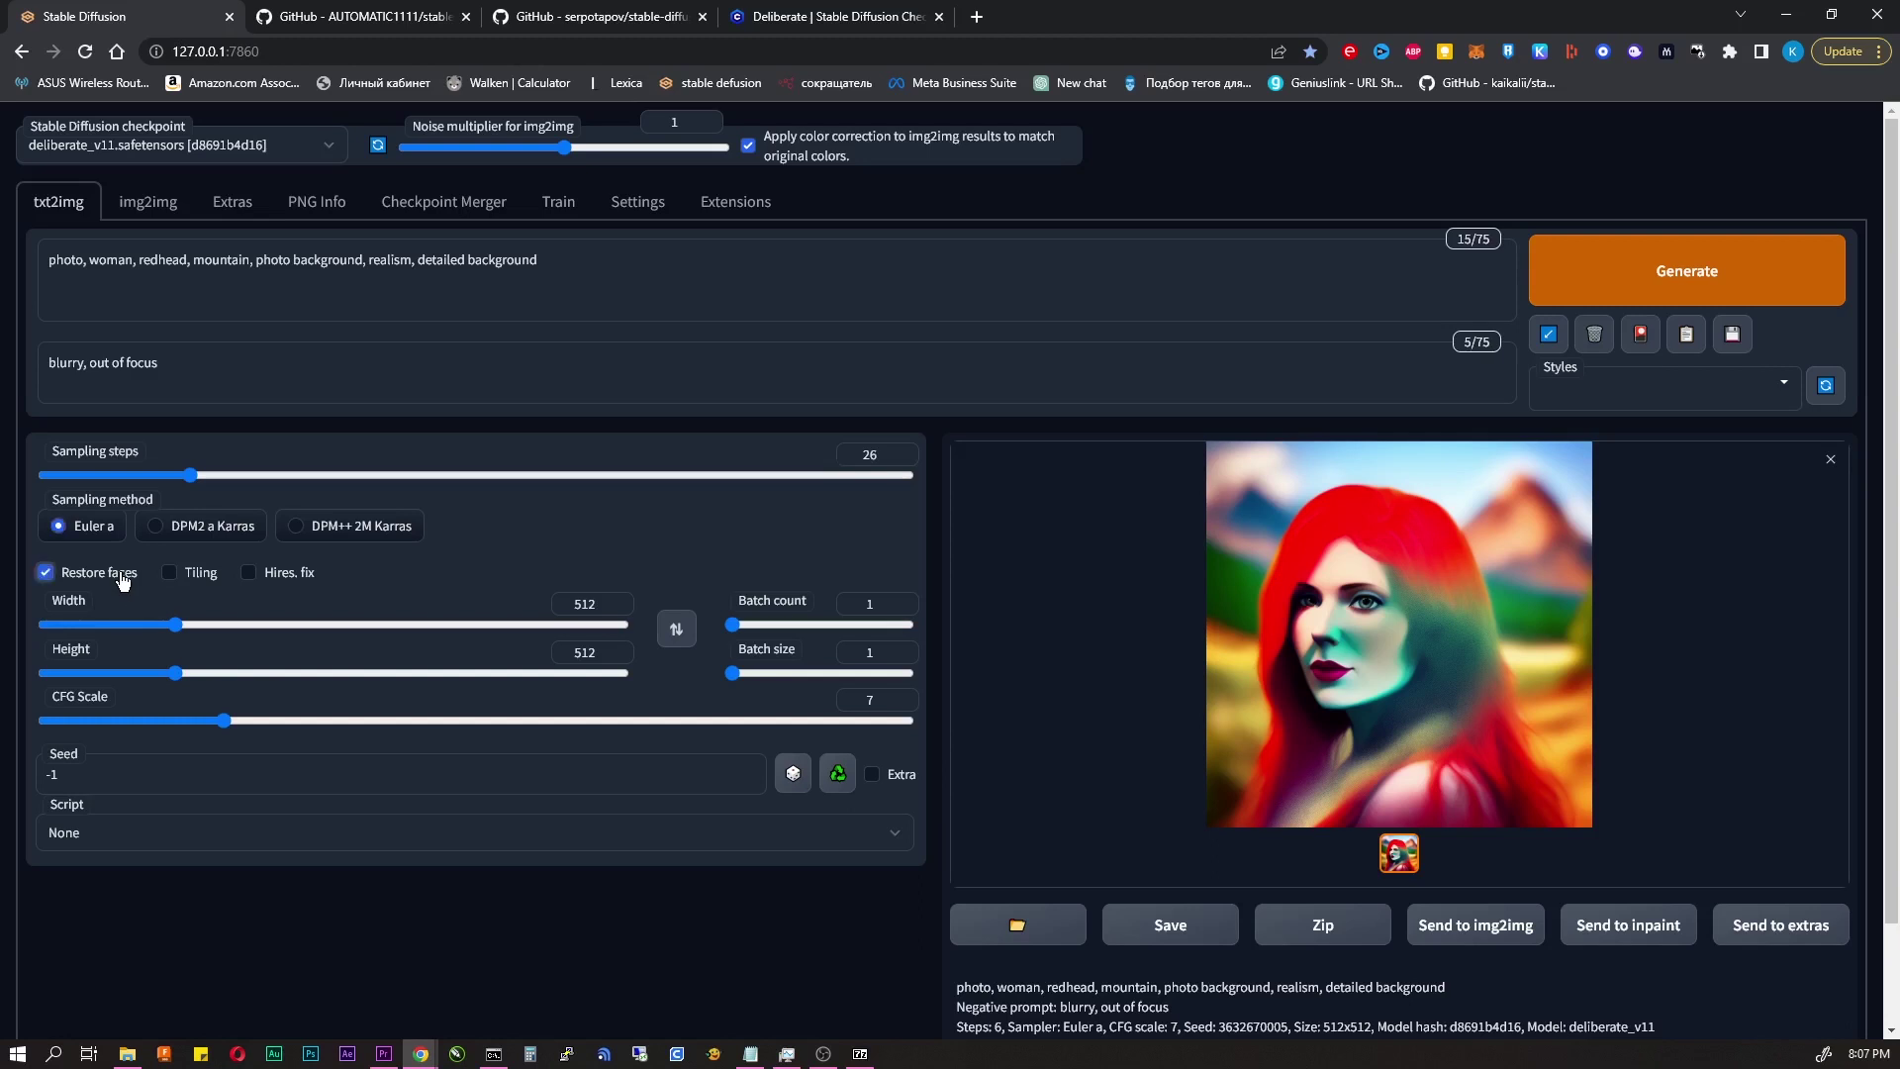
click(198, 579)
click(201, 581)
triple_click(172, 370)
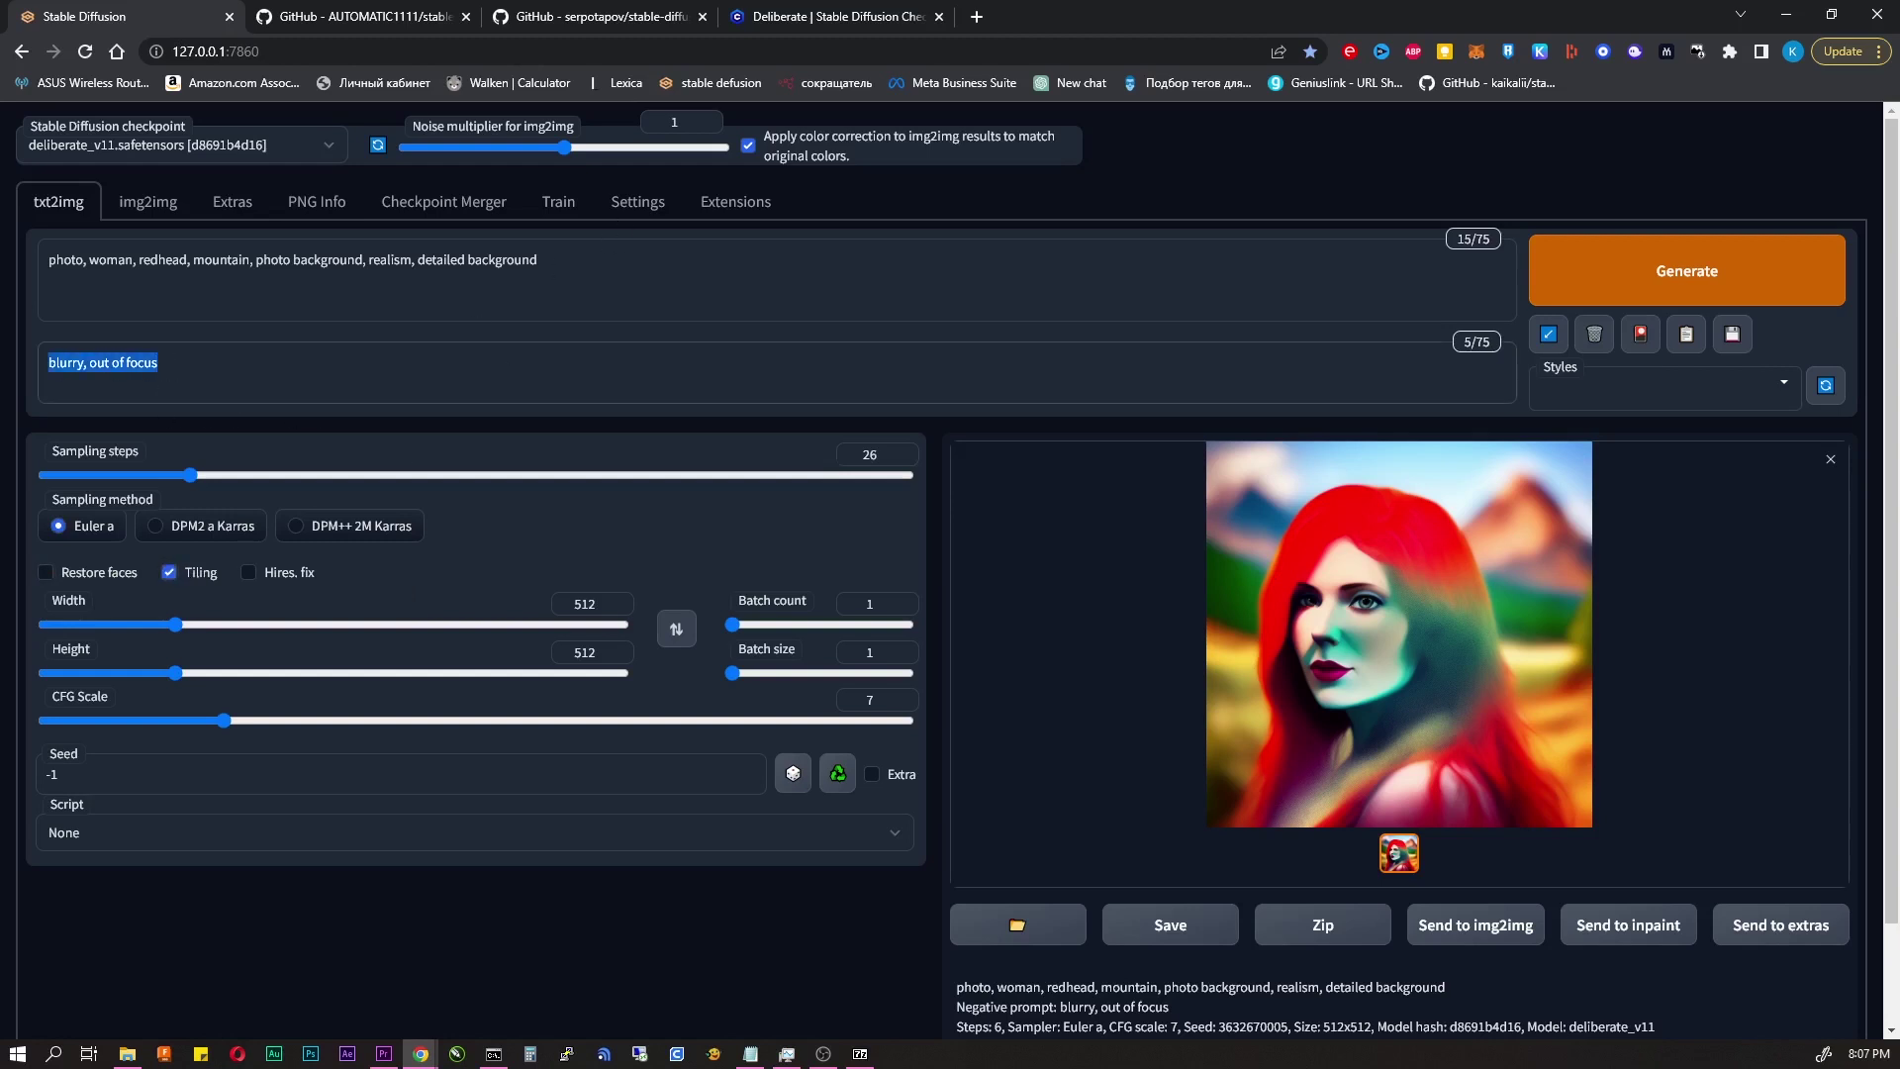
drag(587, 270, 15, 280)
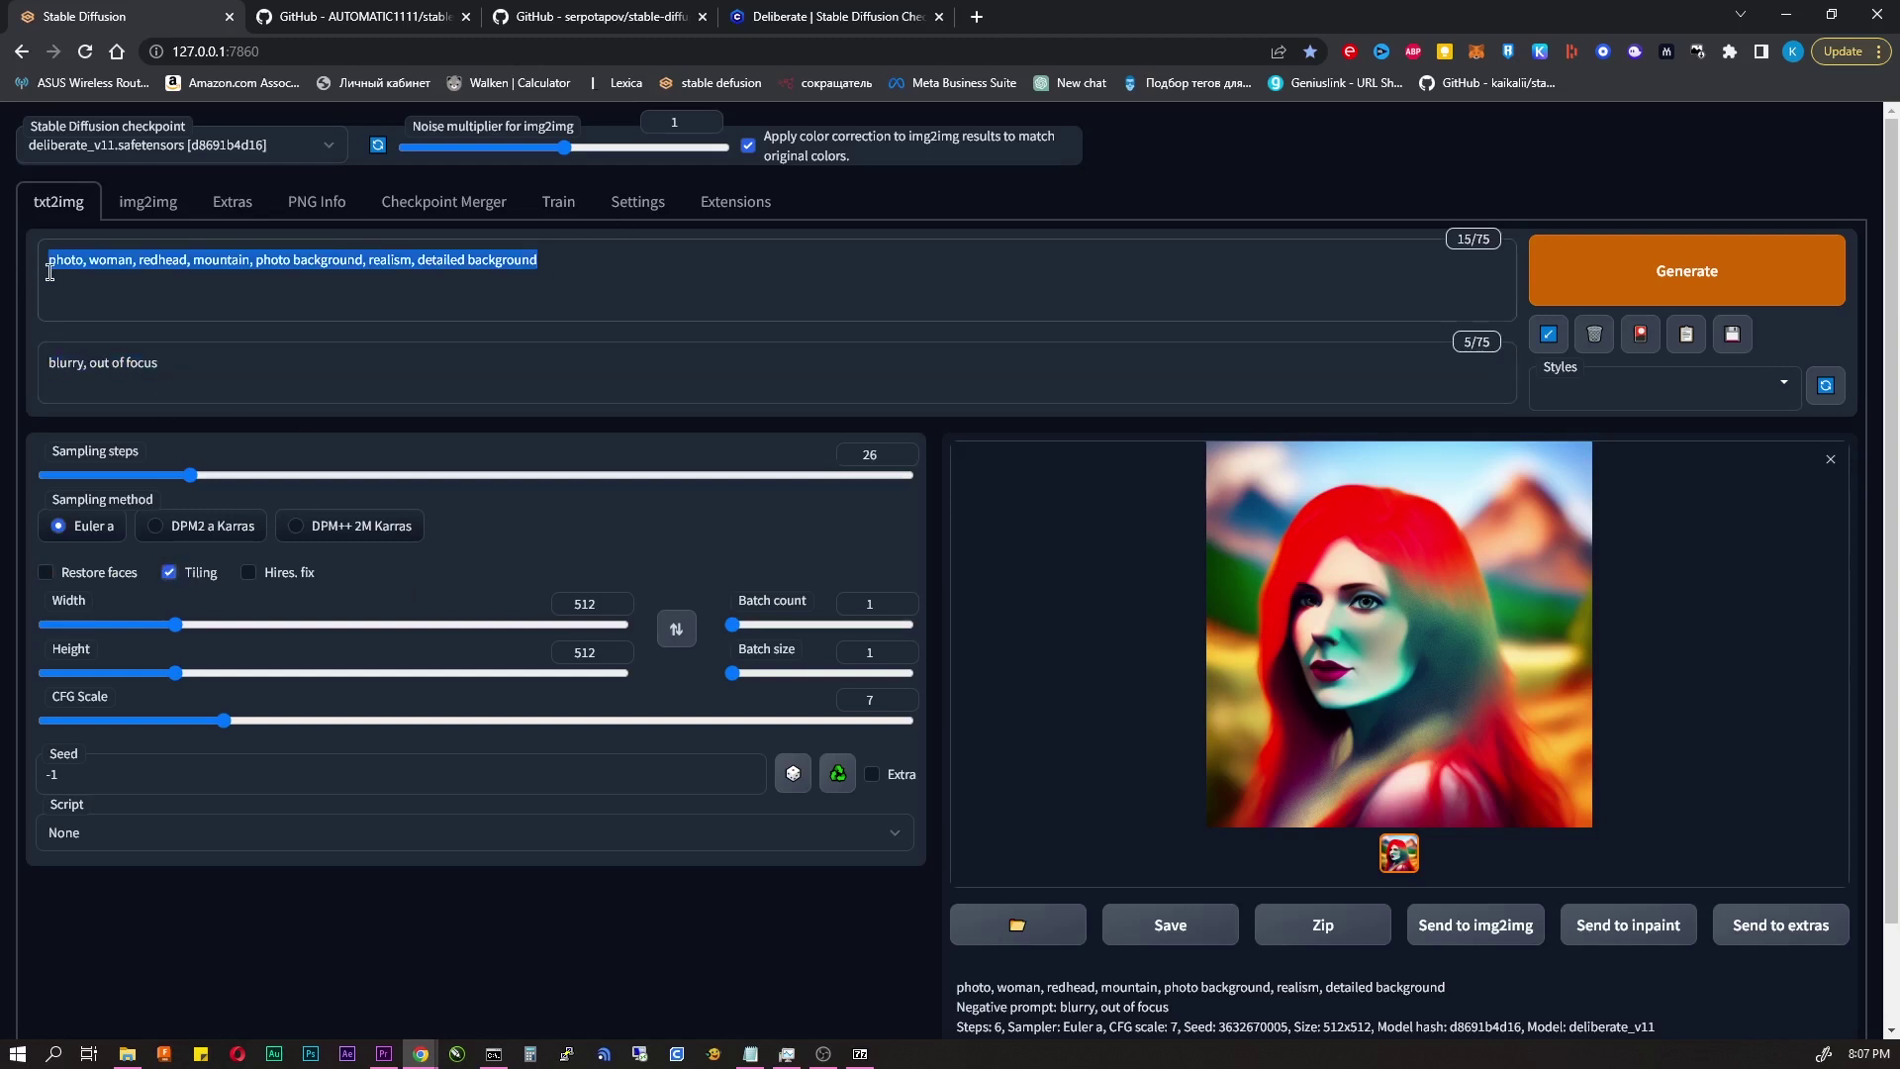
text(abstract pattern)
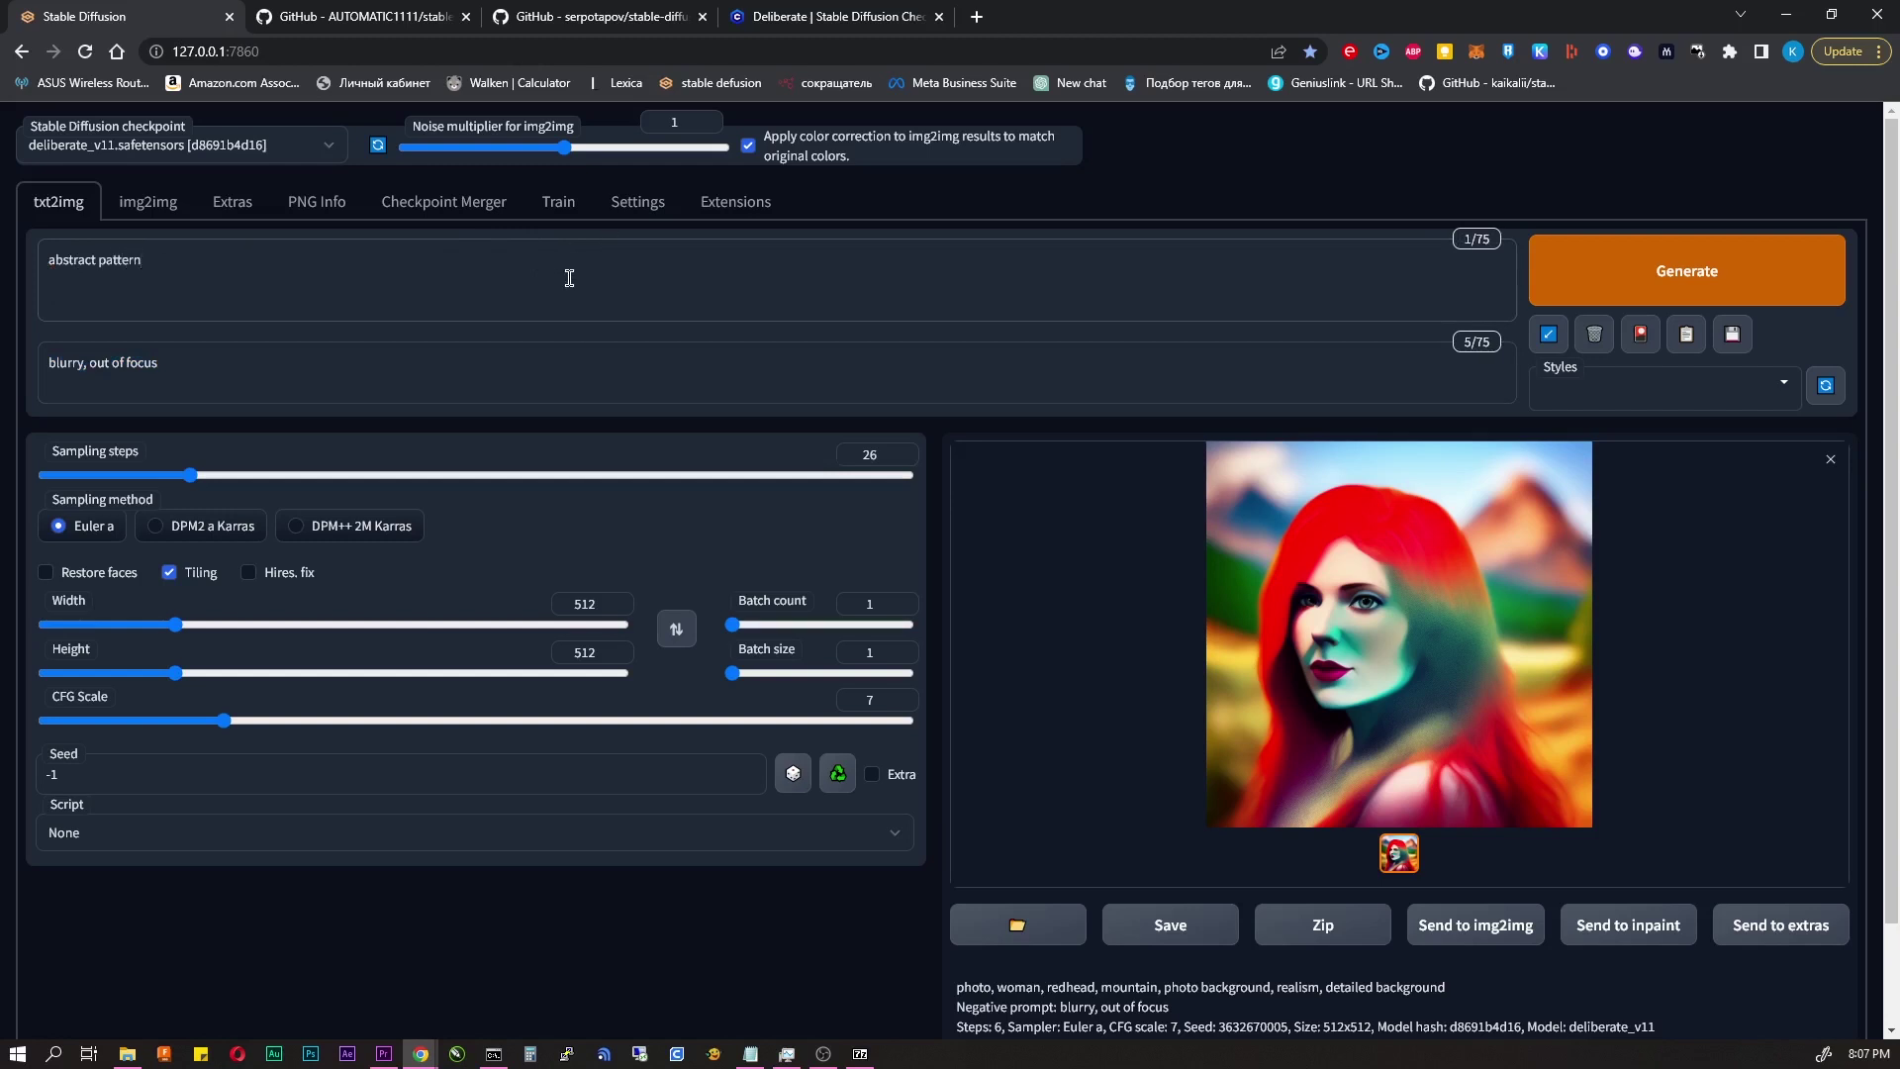
click(1549, 292)
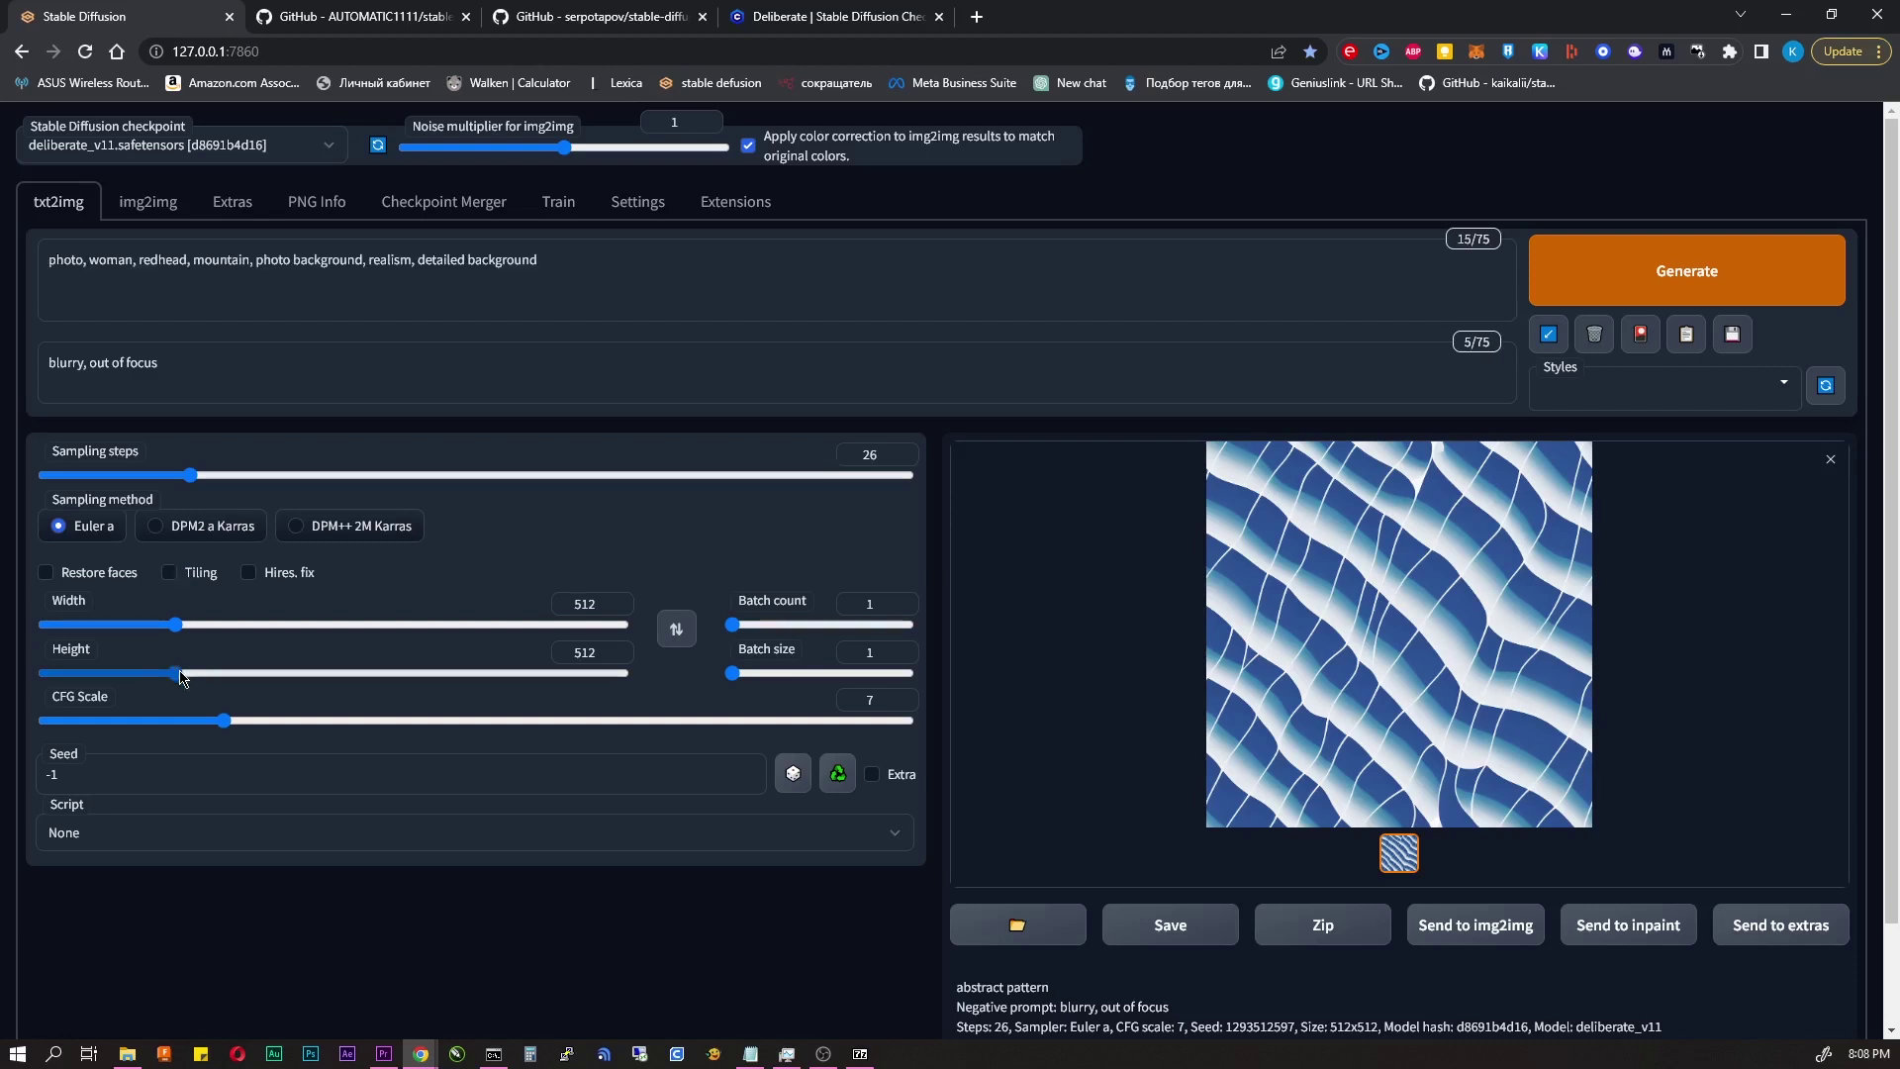
- Set Height to 744 and generate, then set Batch count to 2 and generate two portraits
drag(175, 673, 244, 676)
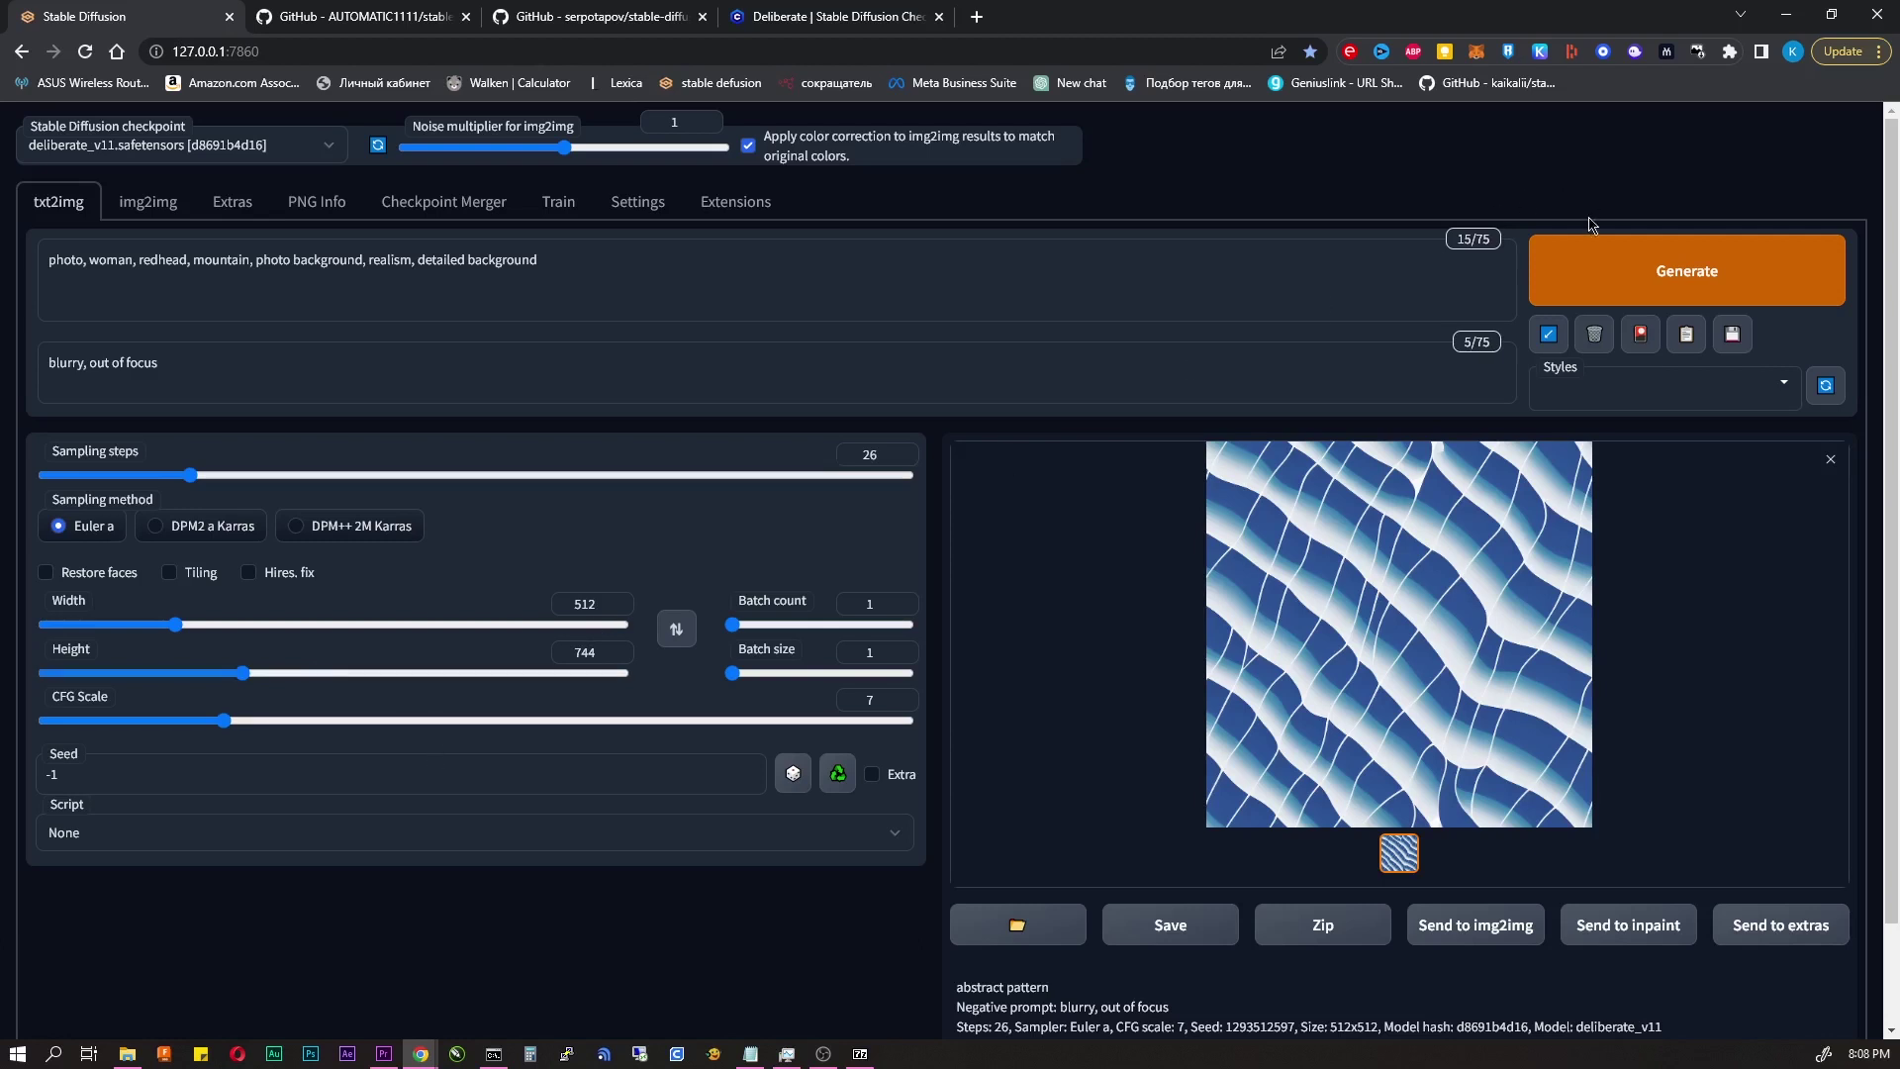
click(1603, 257)
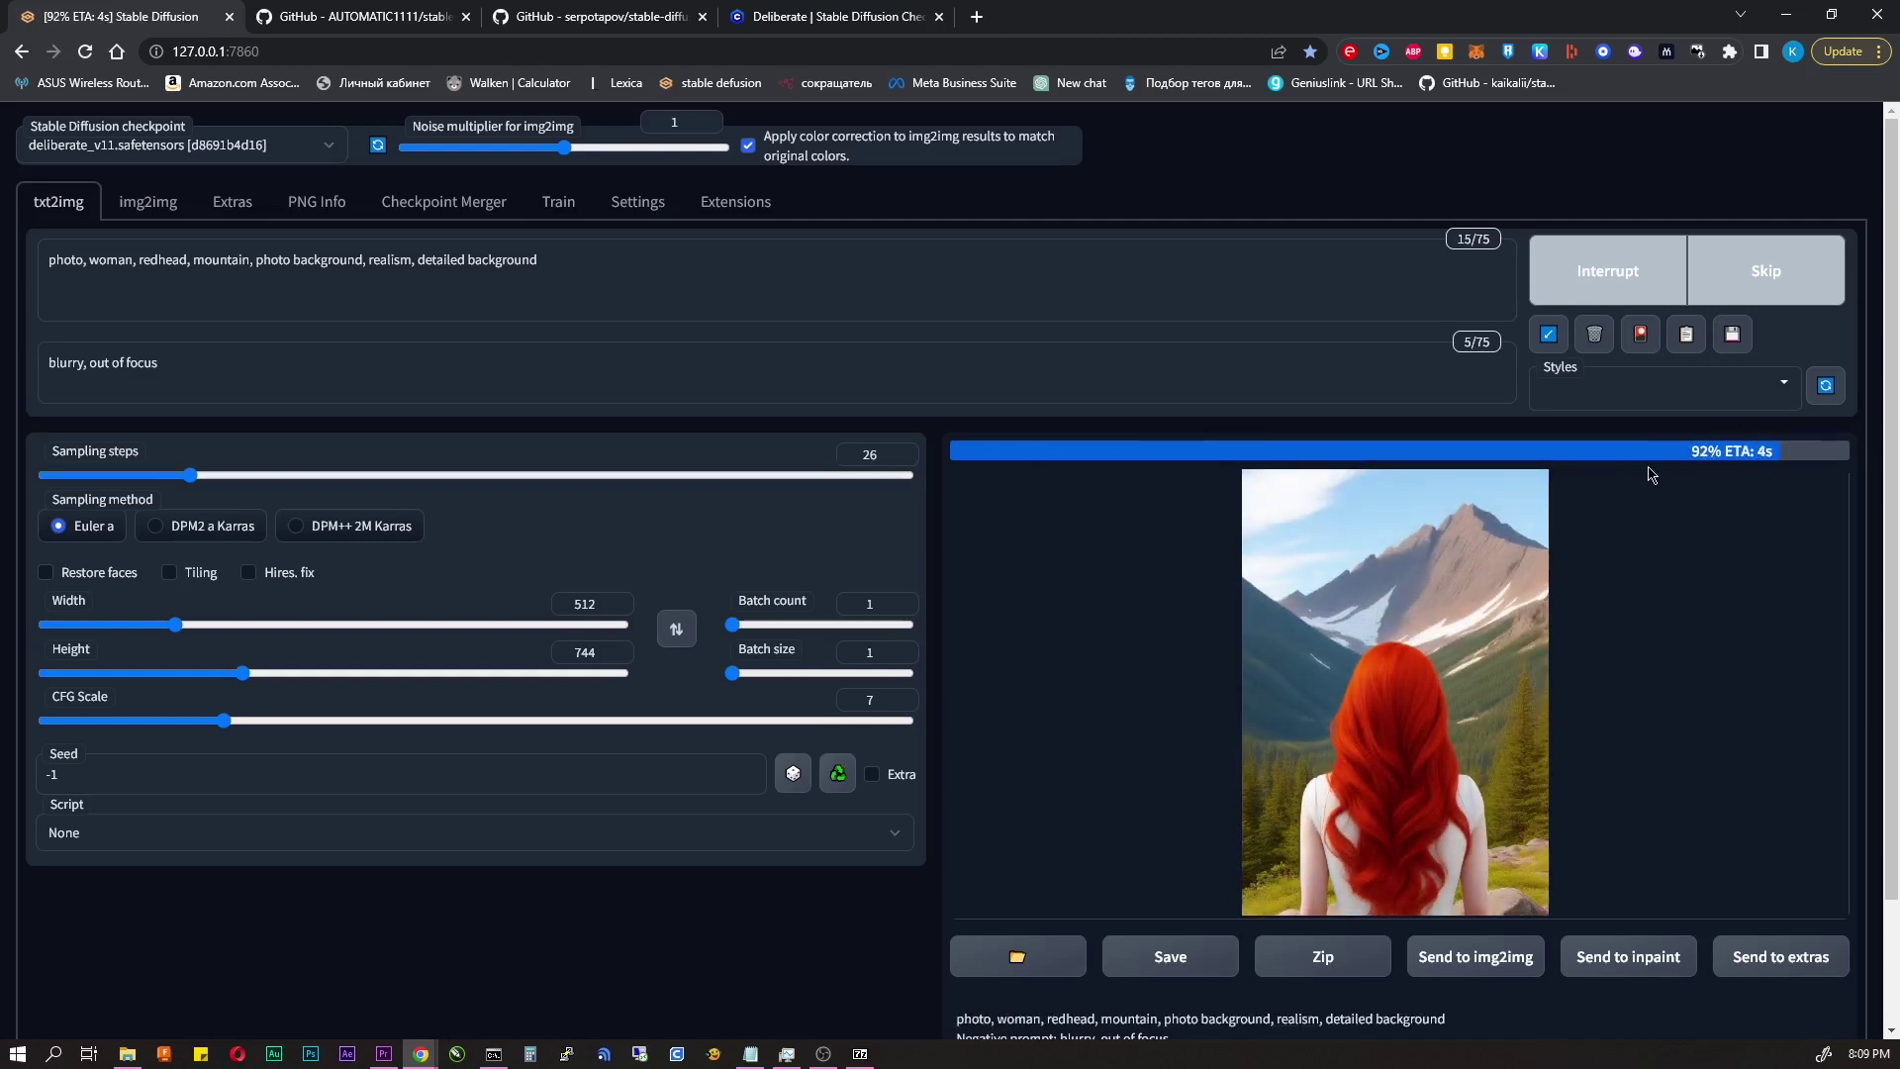
click(734, 626)
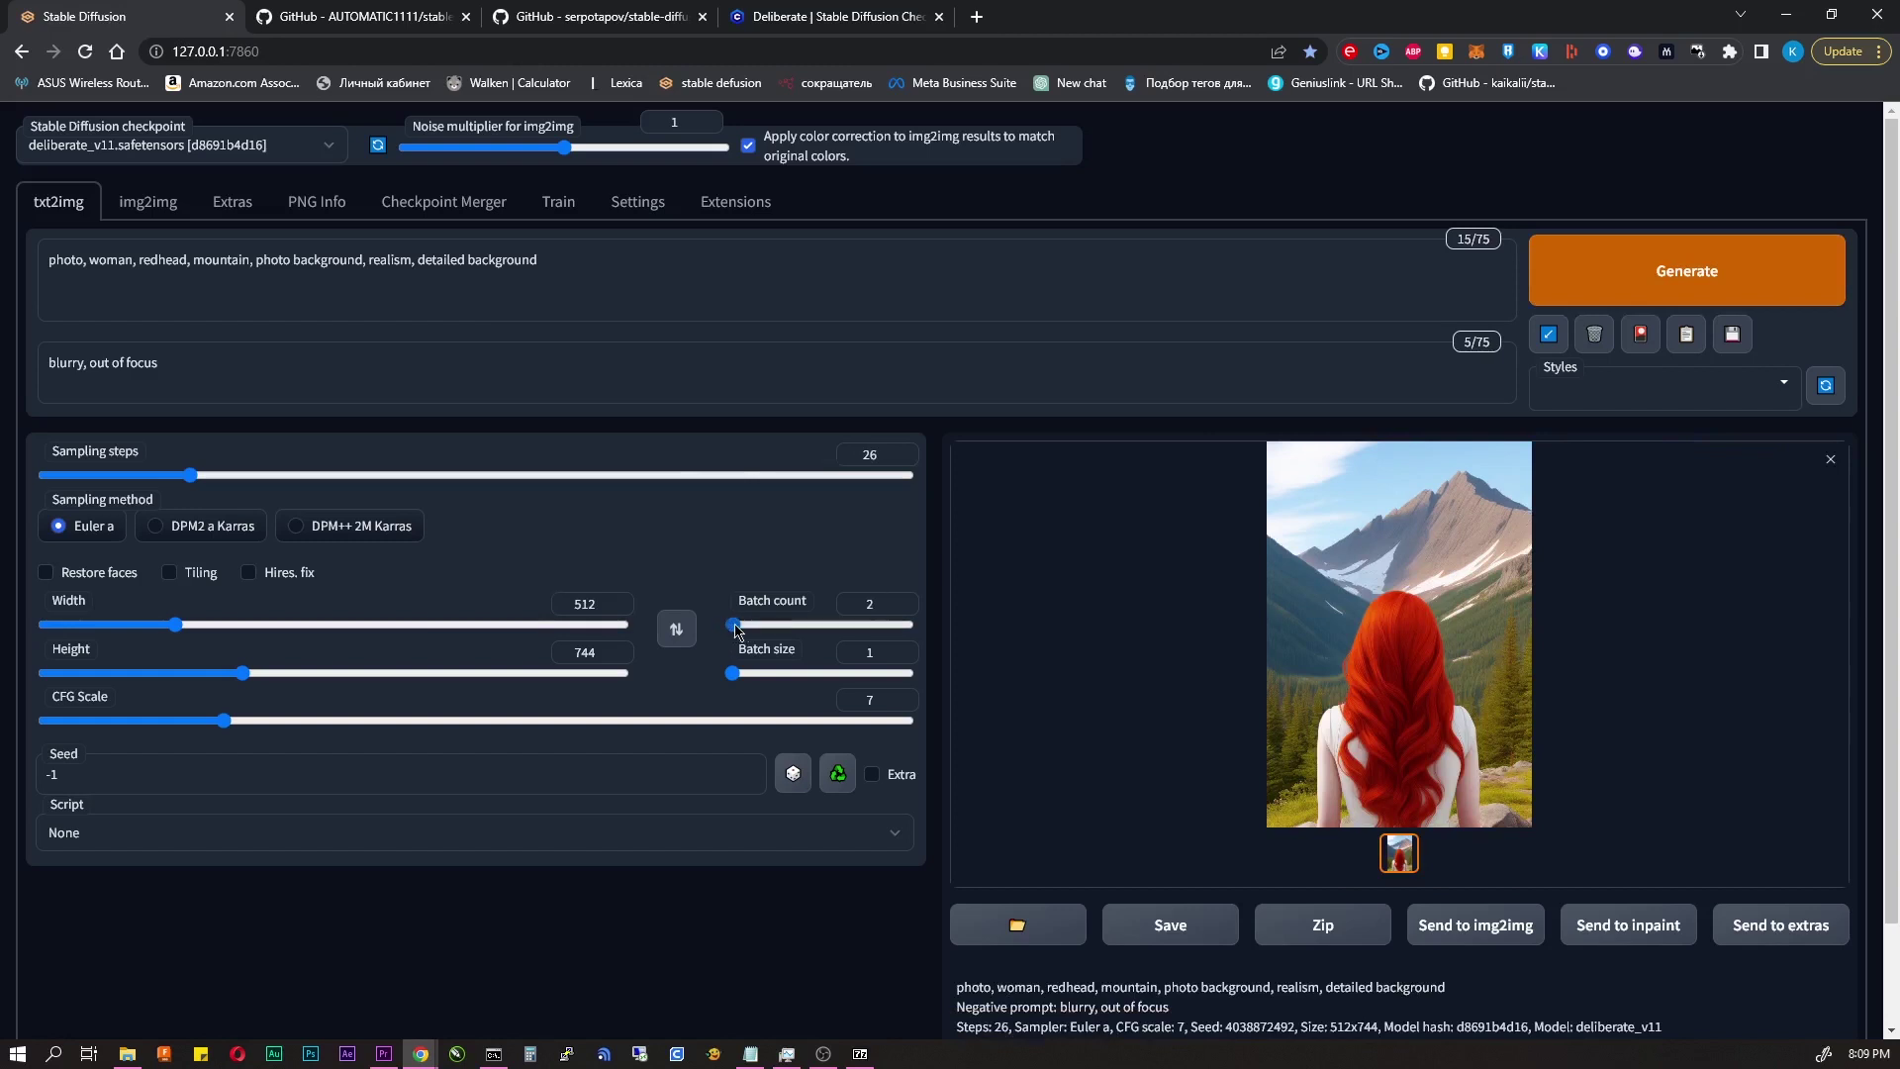
click(1726, 282)
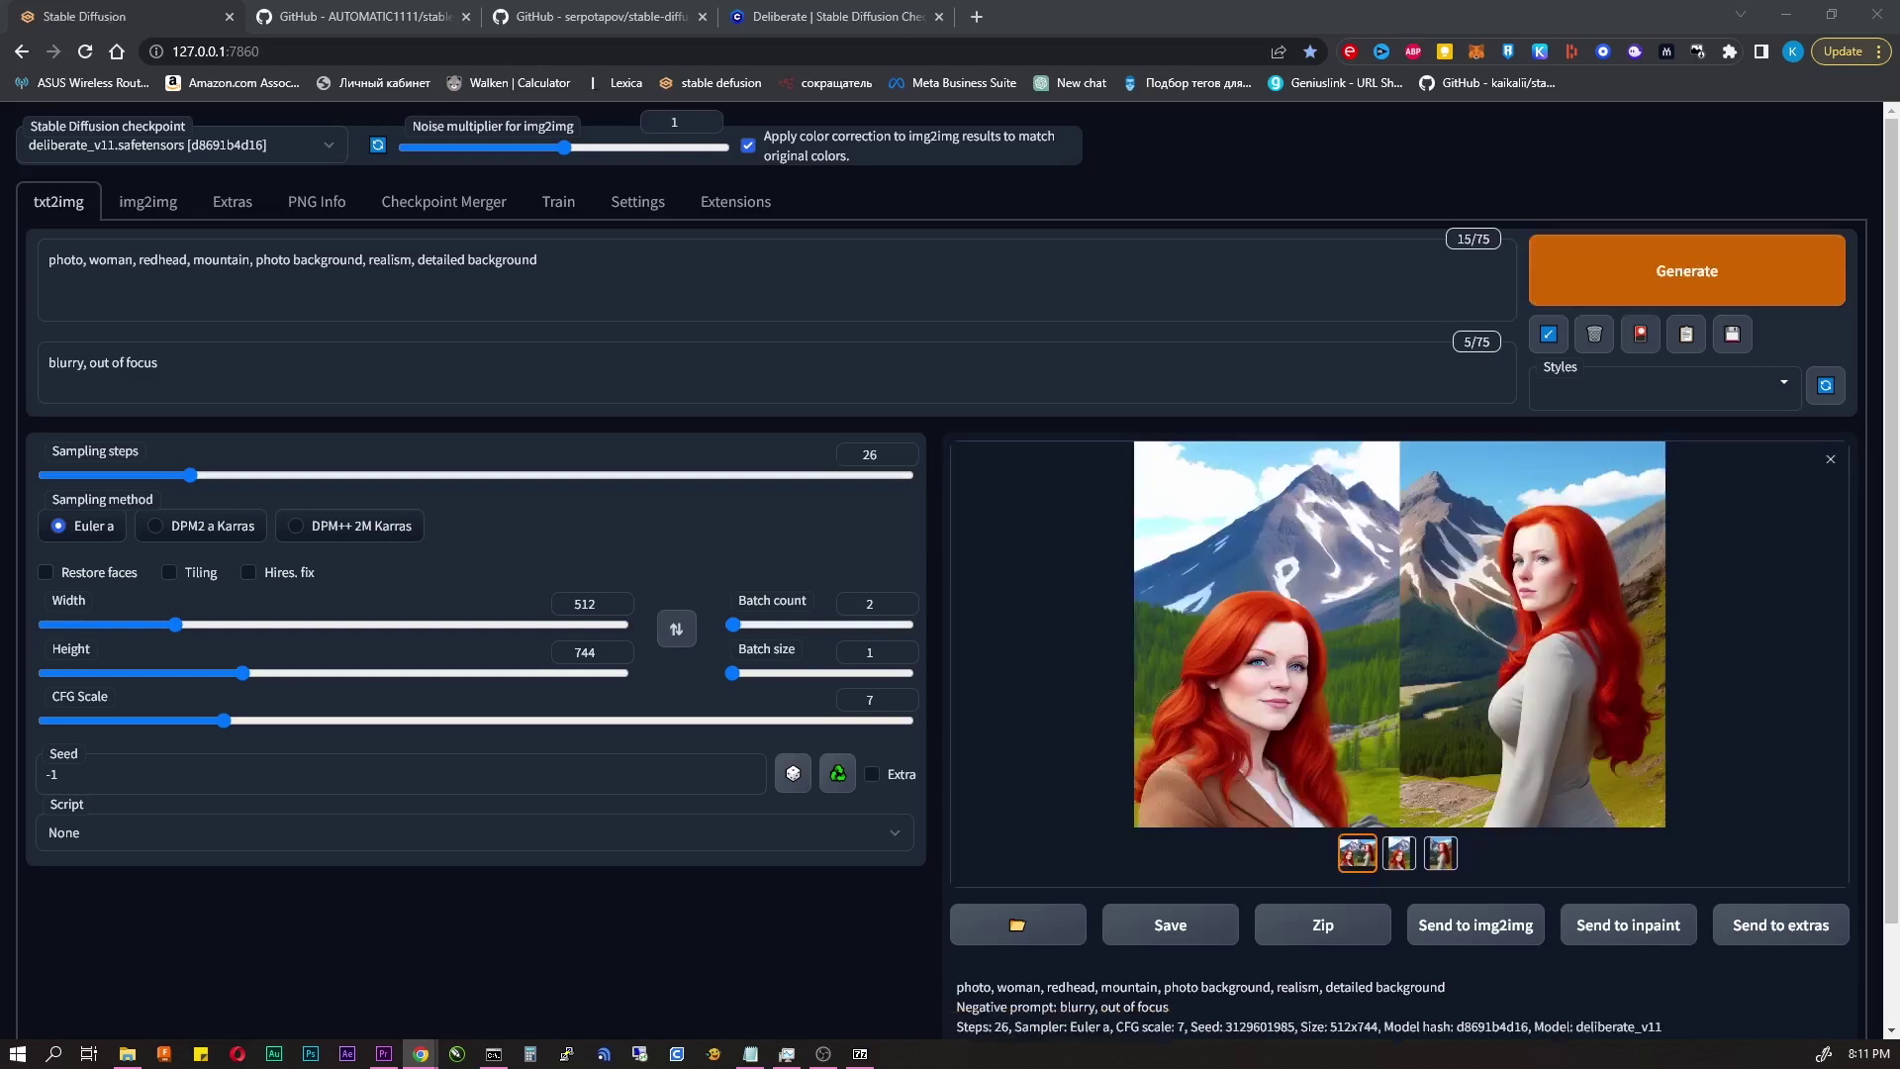
- Browse both portraits full-screen, then generate a new 512×512 image at CFG scale 30
click(1300, 770)
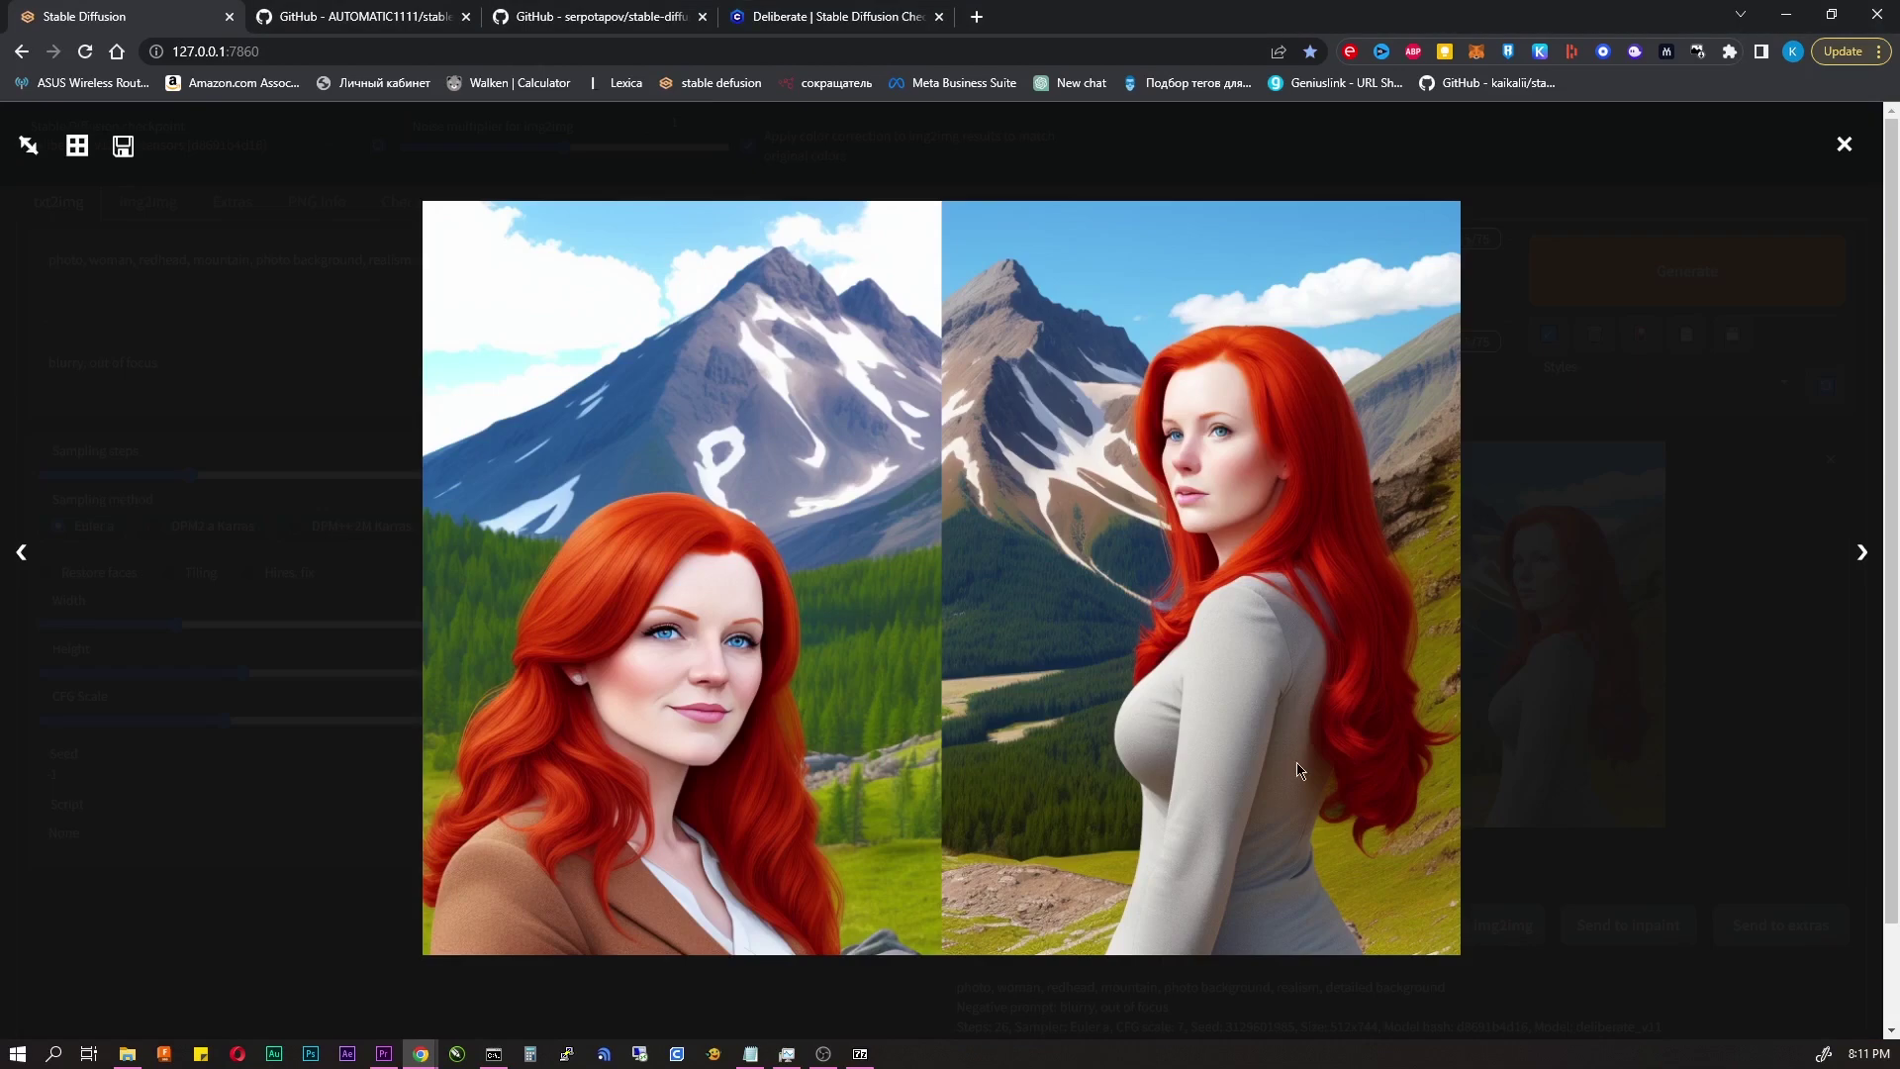
click(1868, 551)
click(1868, 551)
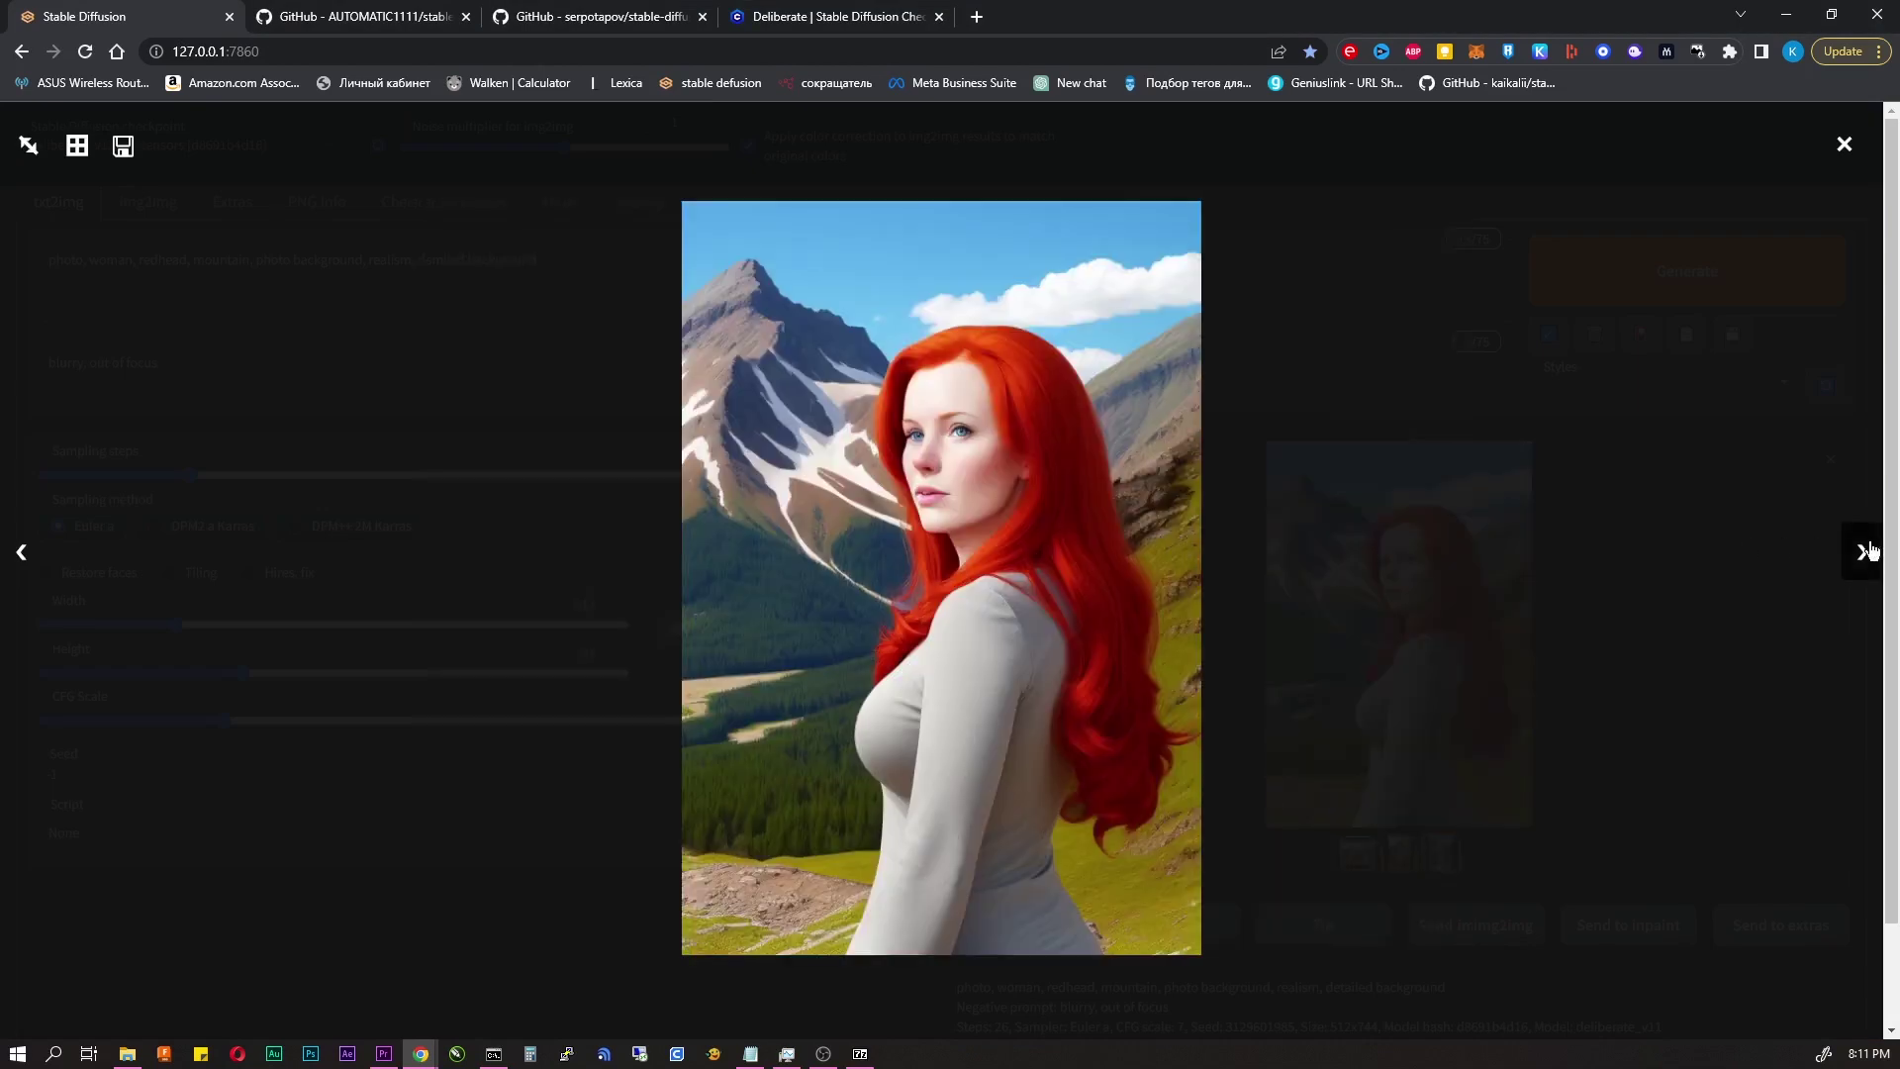
click(1678, 417)
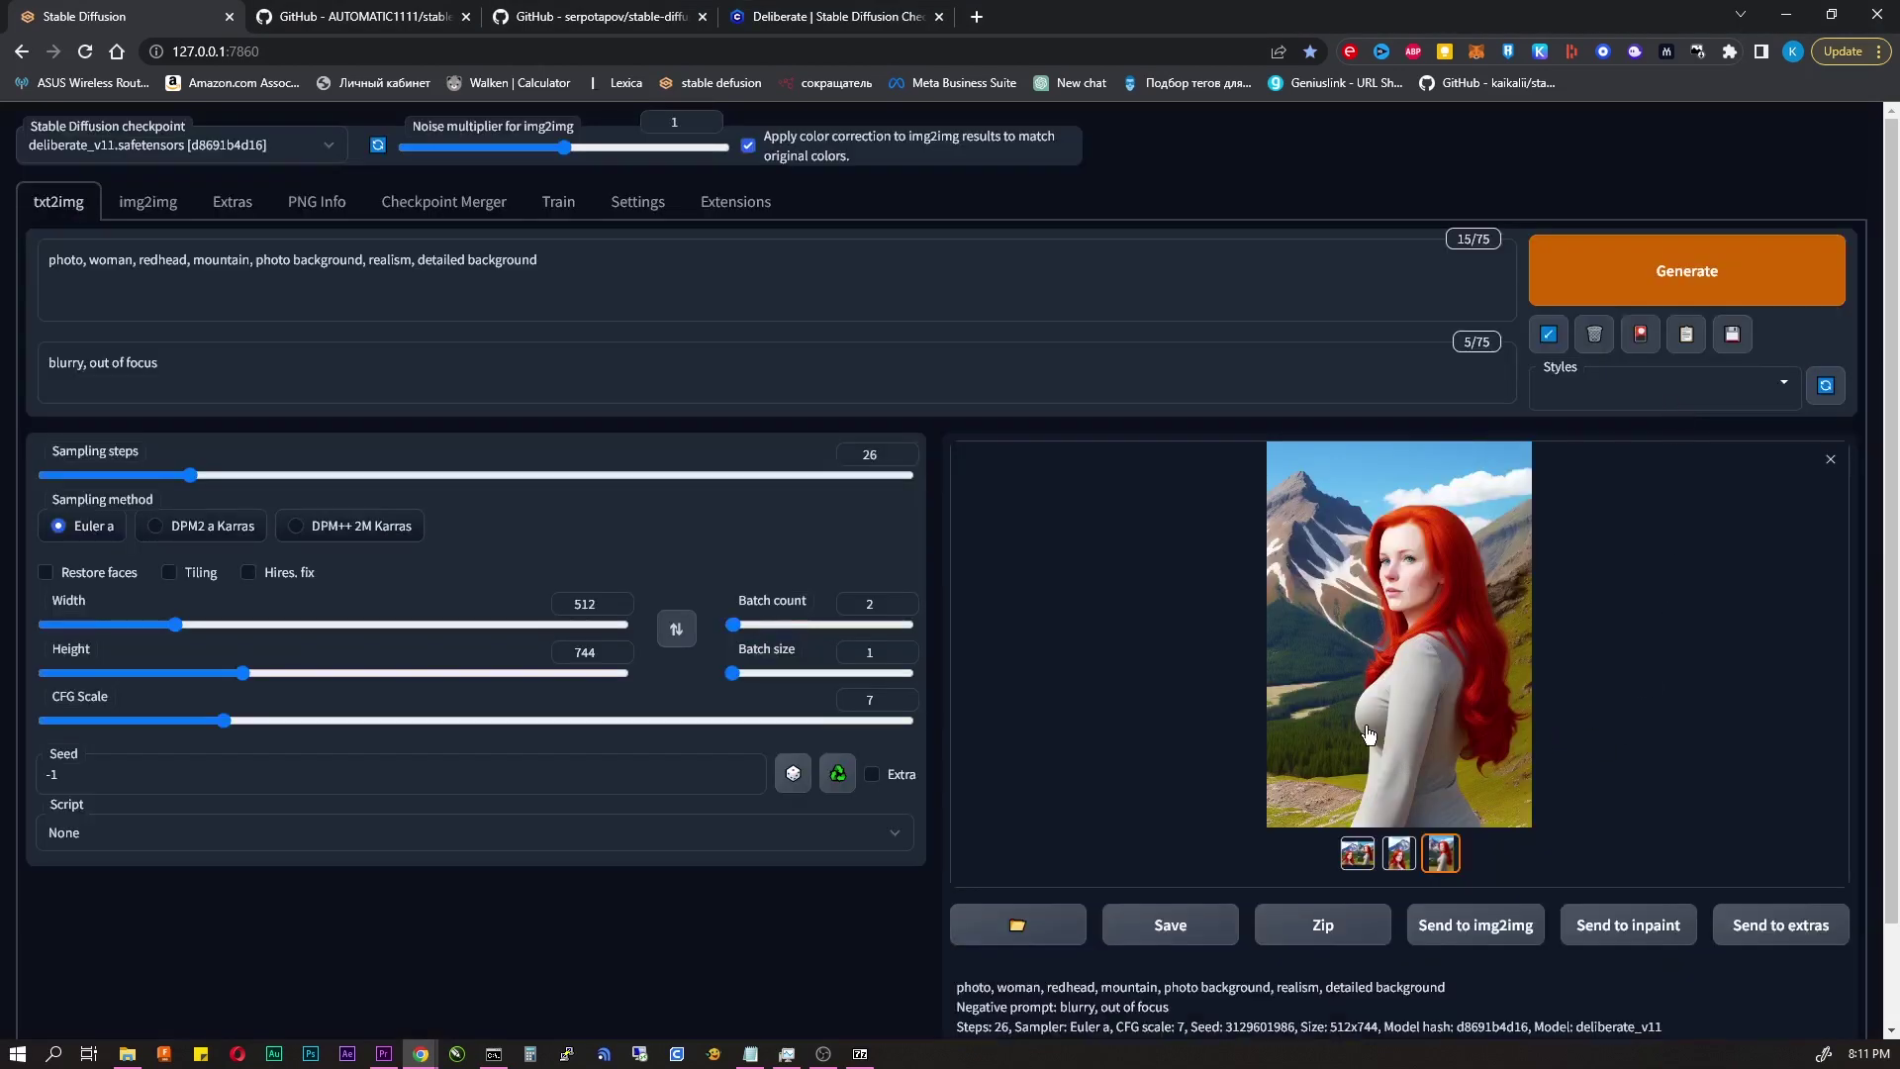
click(1609, 301)
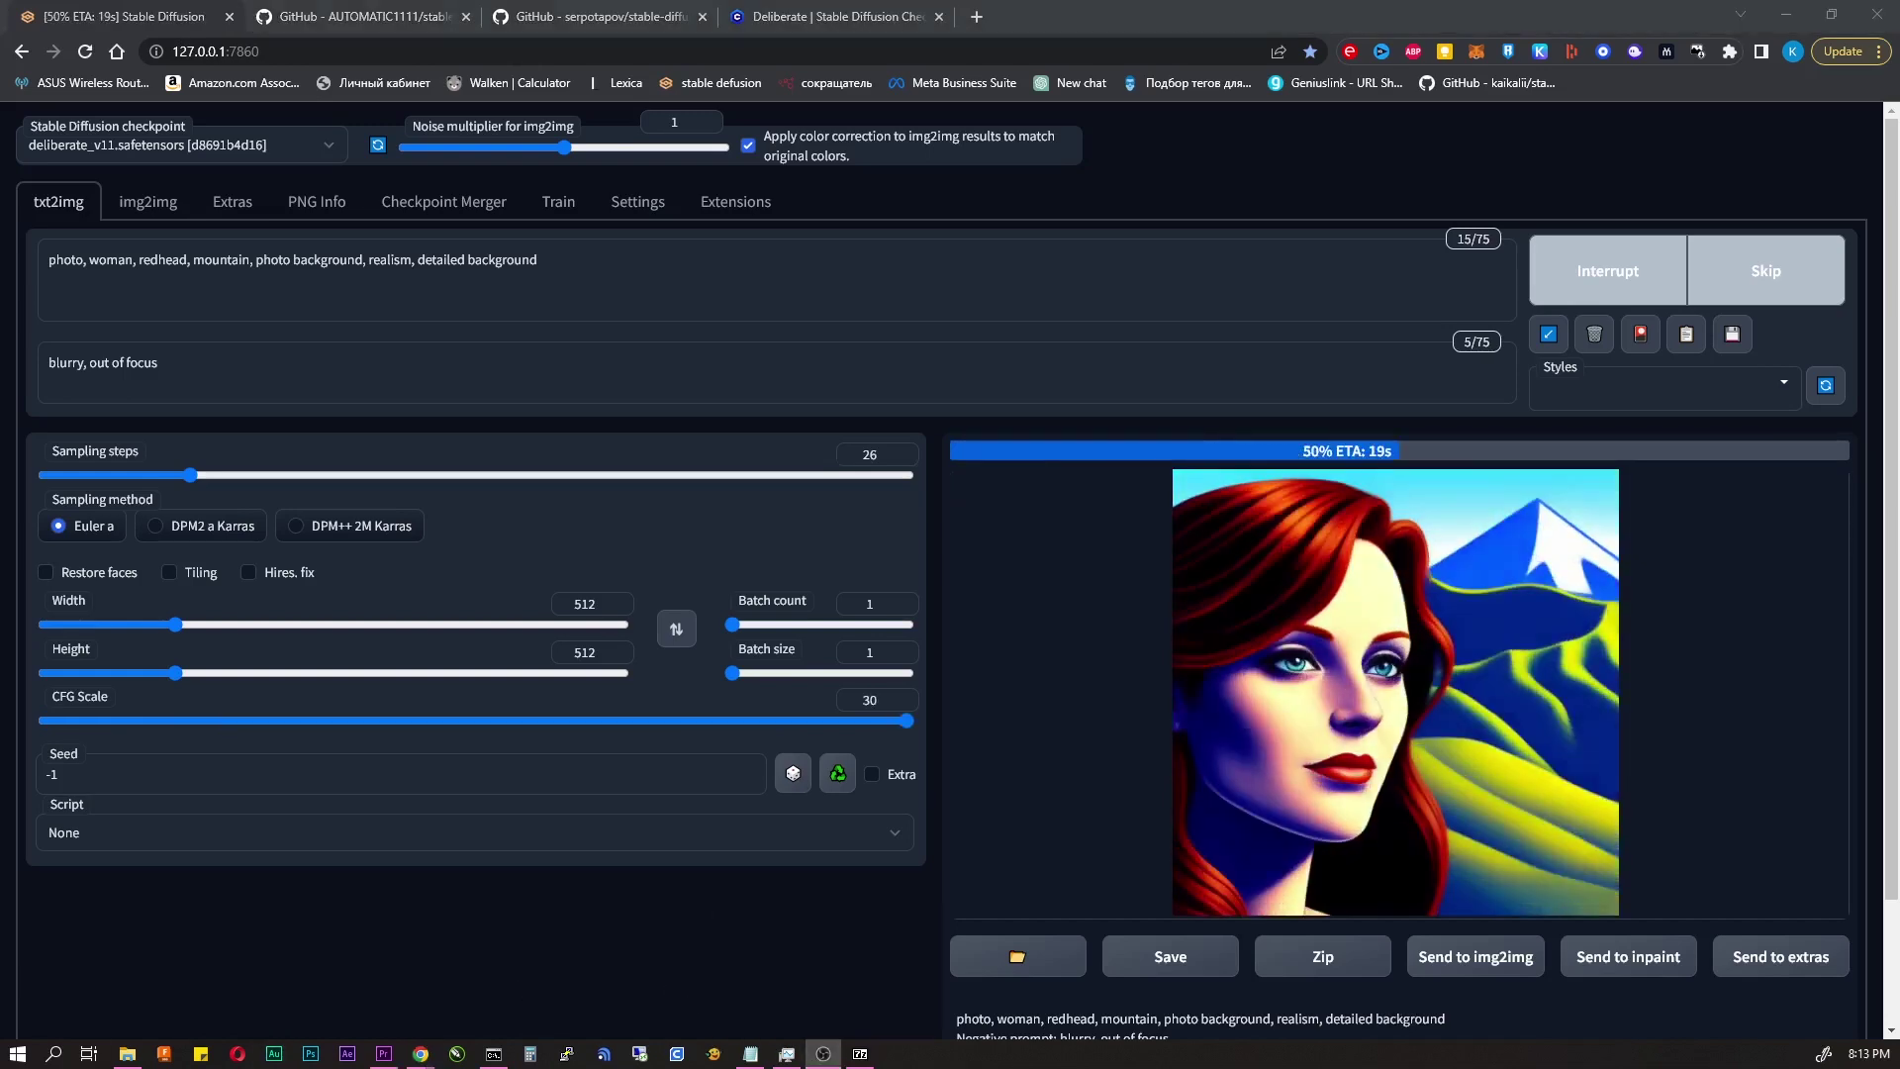
scroll(1112, 865, down, 1)
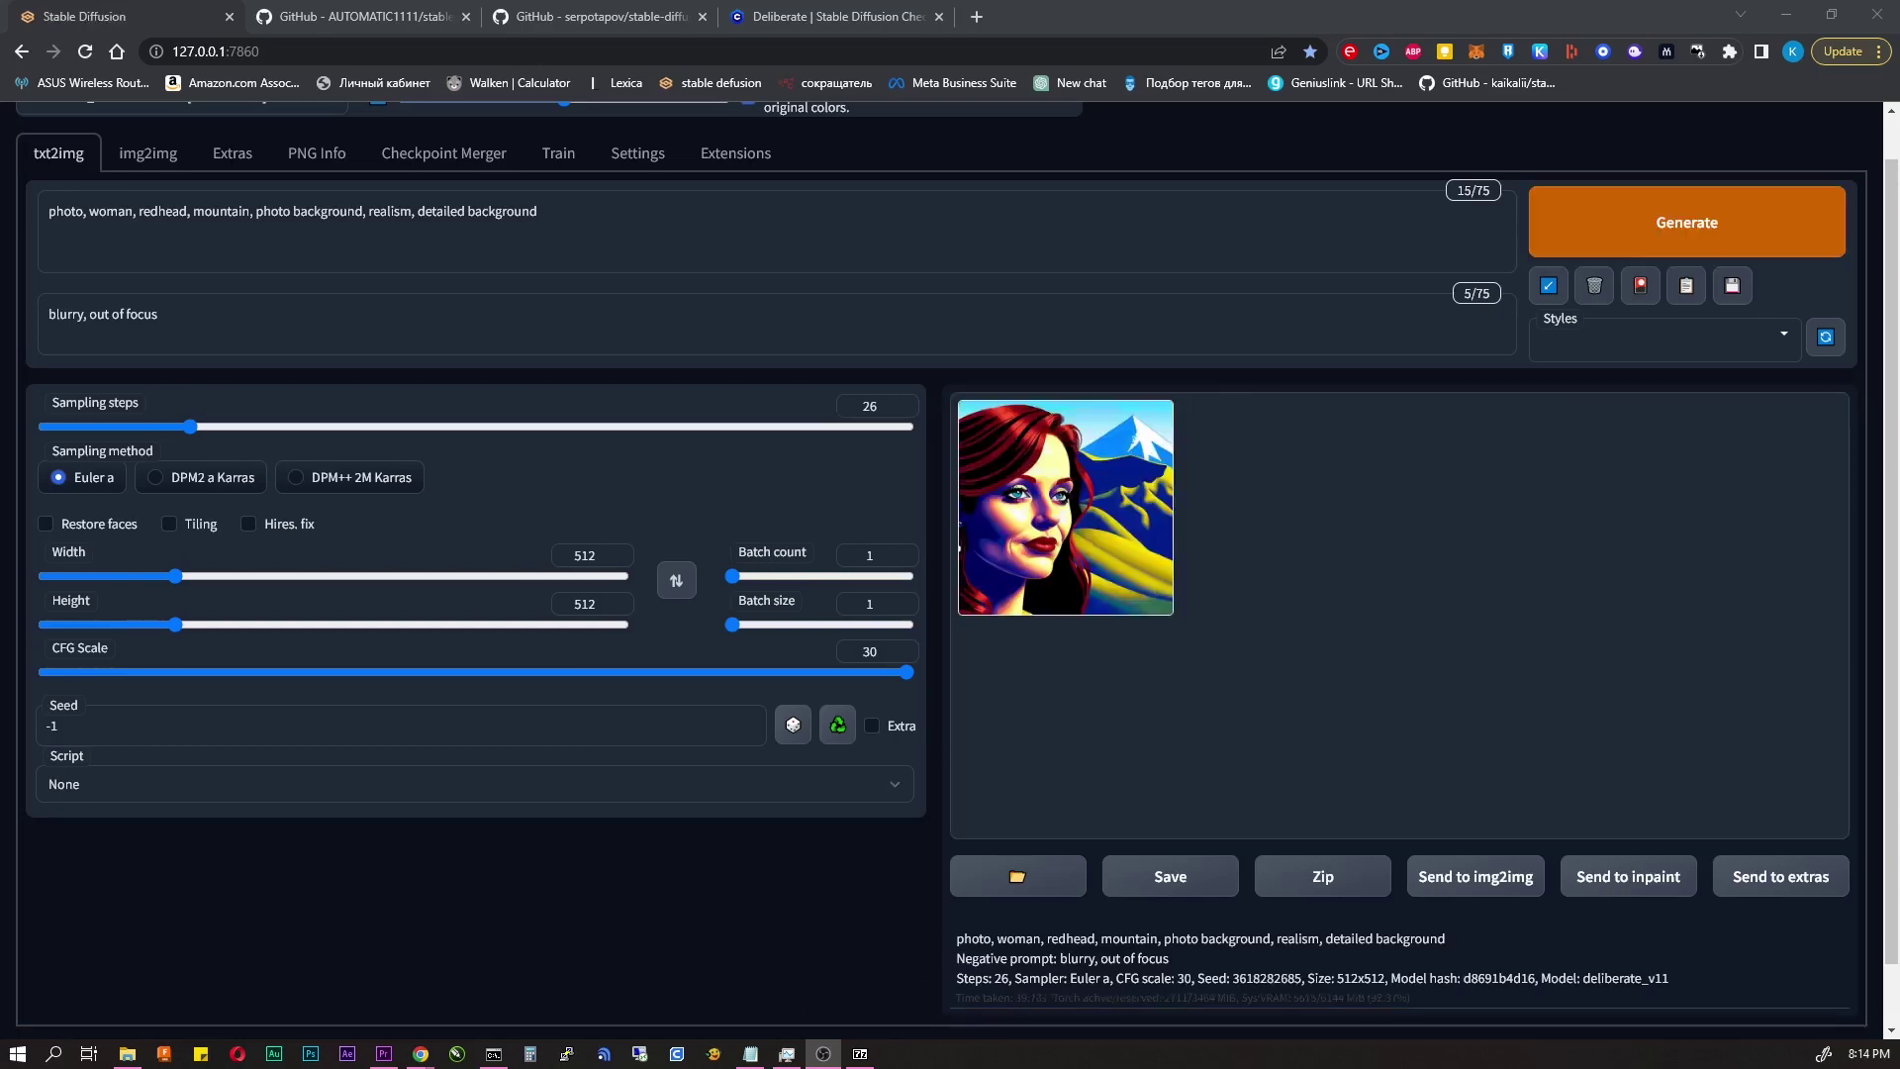
double_click(1260, 910)
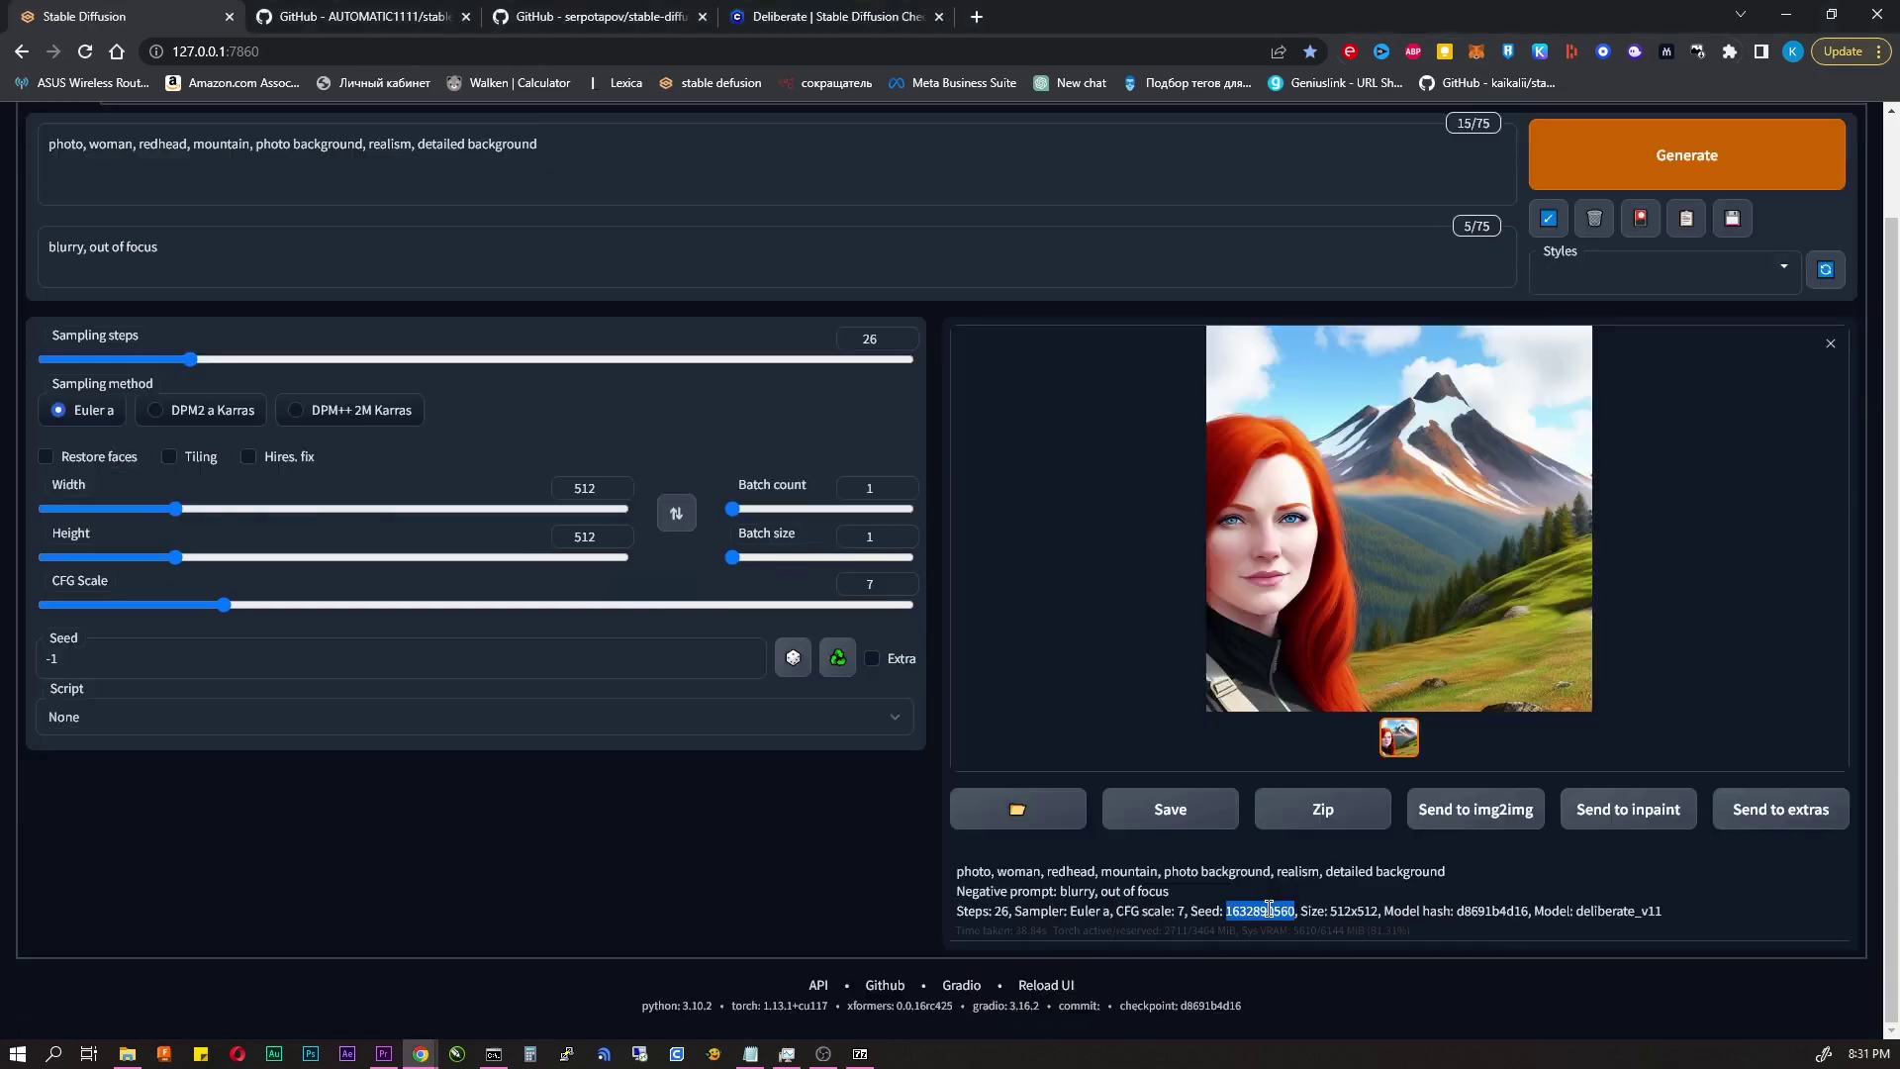
right_click(1272, 911)
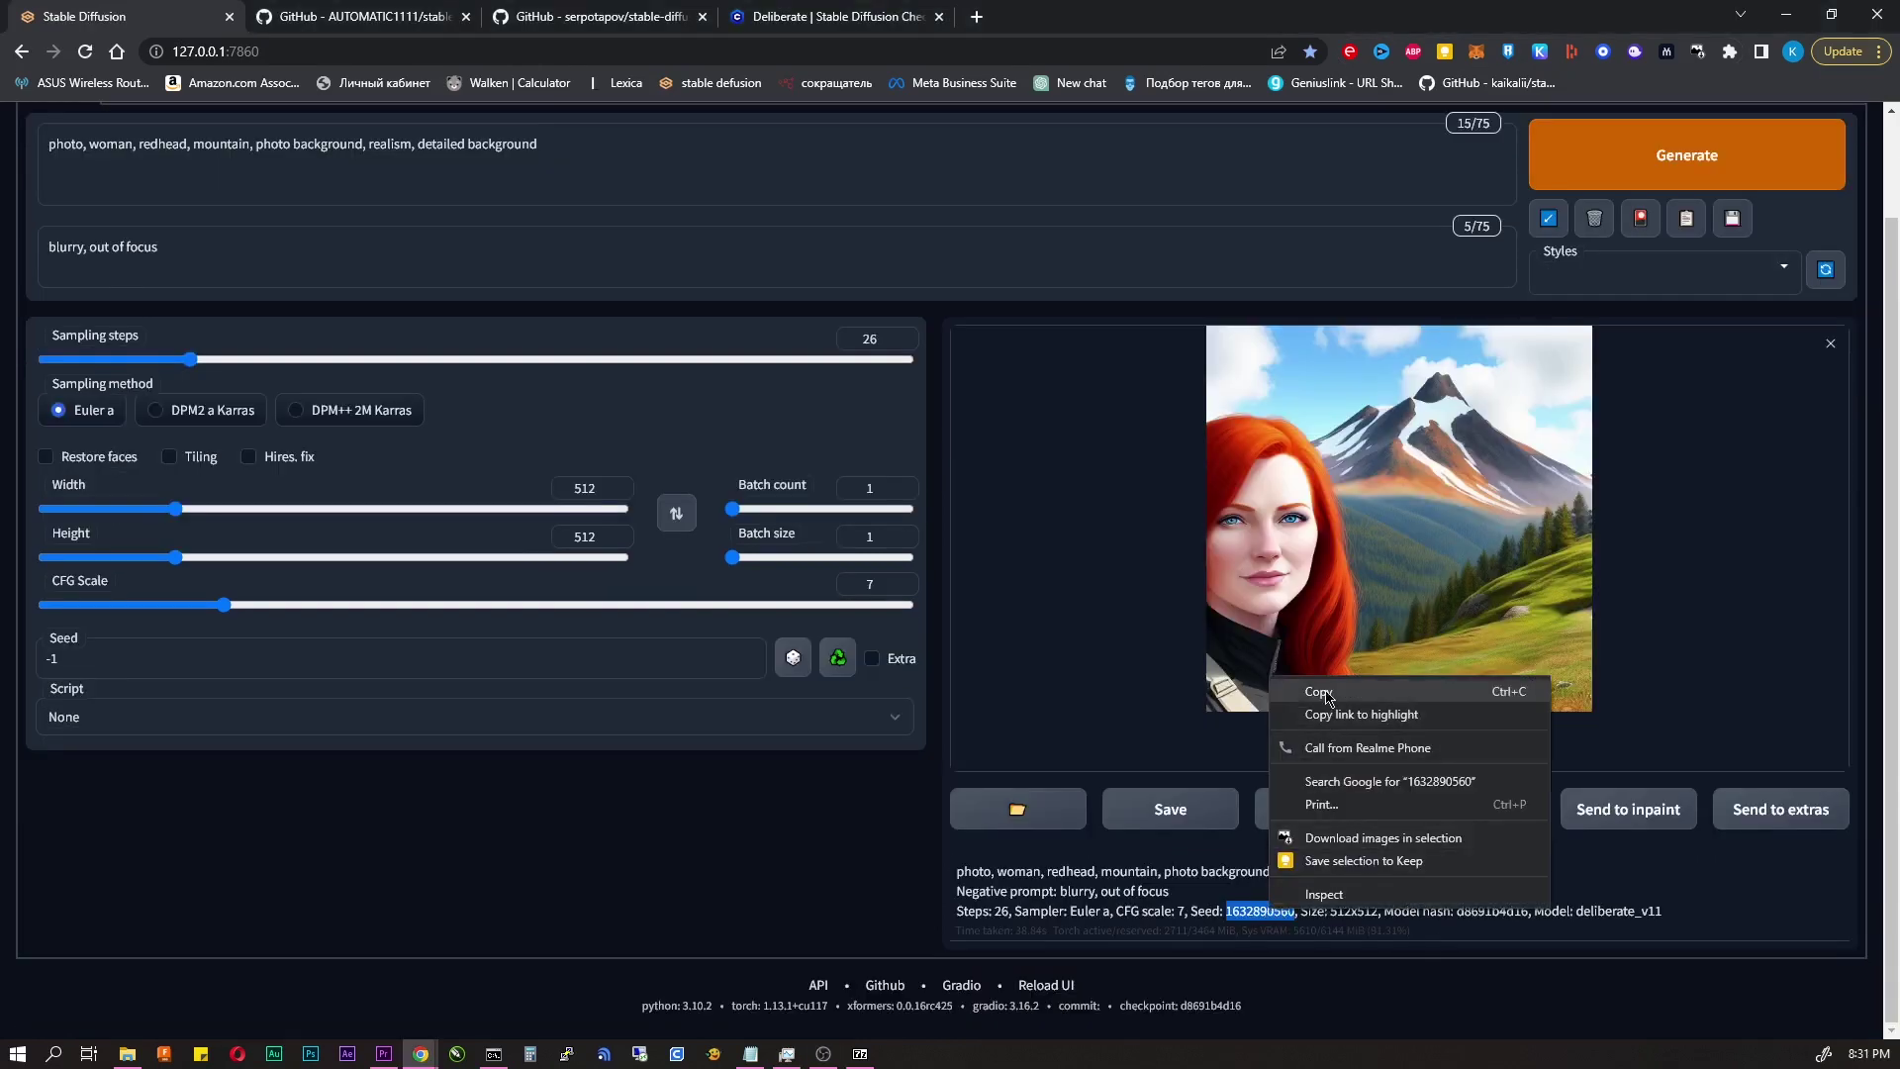
click(1292, 798)
triple_click(335, 648)
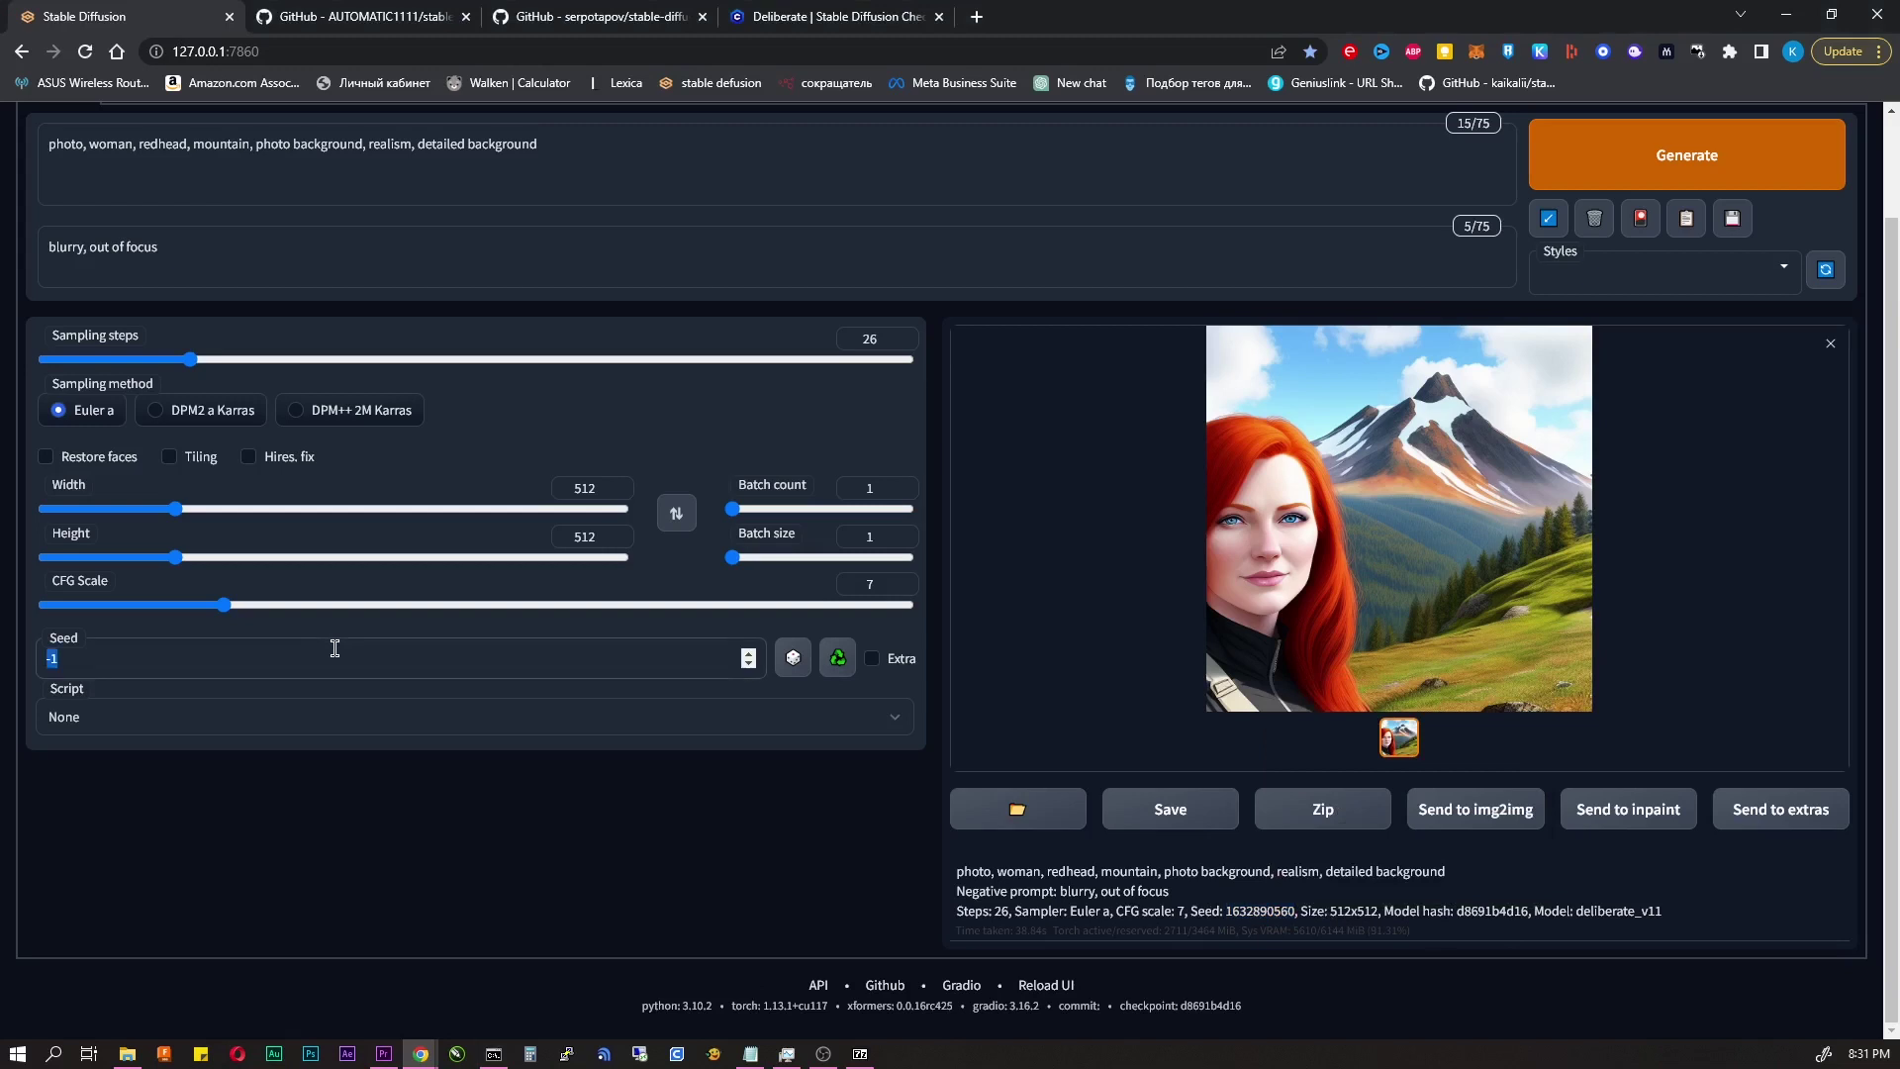
key(ctrl+v)
click(791, 657)
click(837, 658)
scroll(987, 763, up, 2)
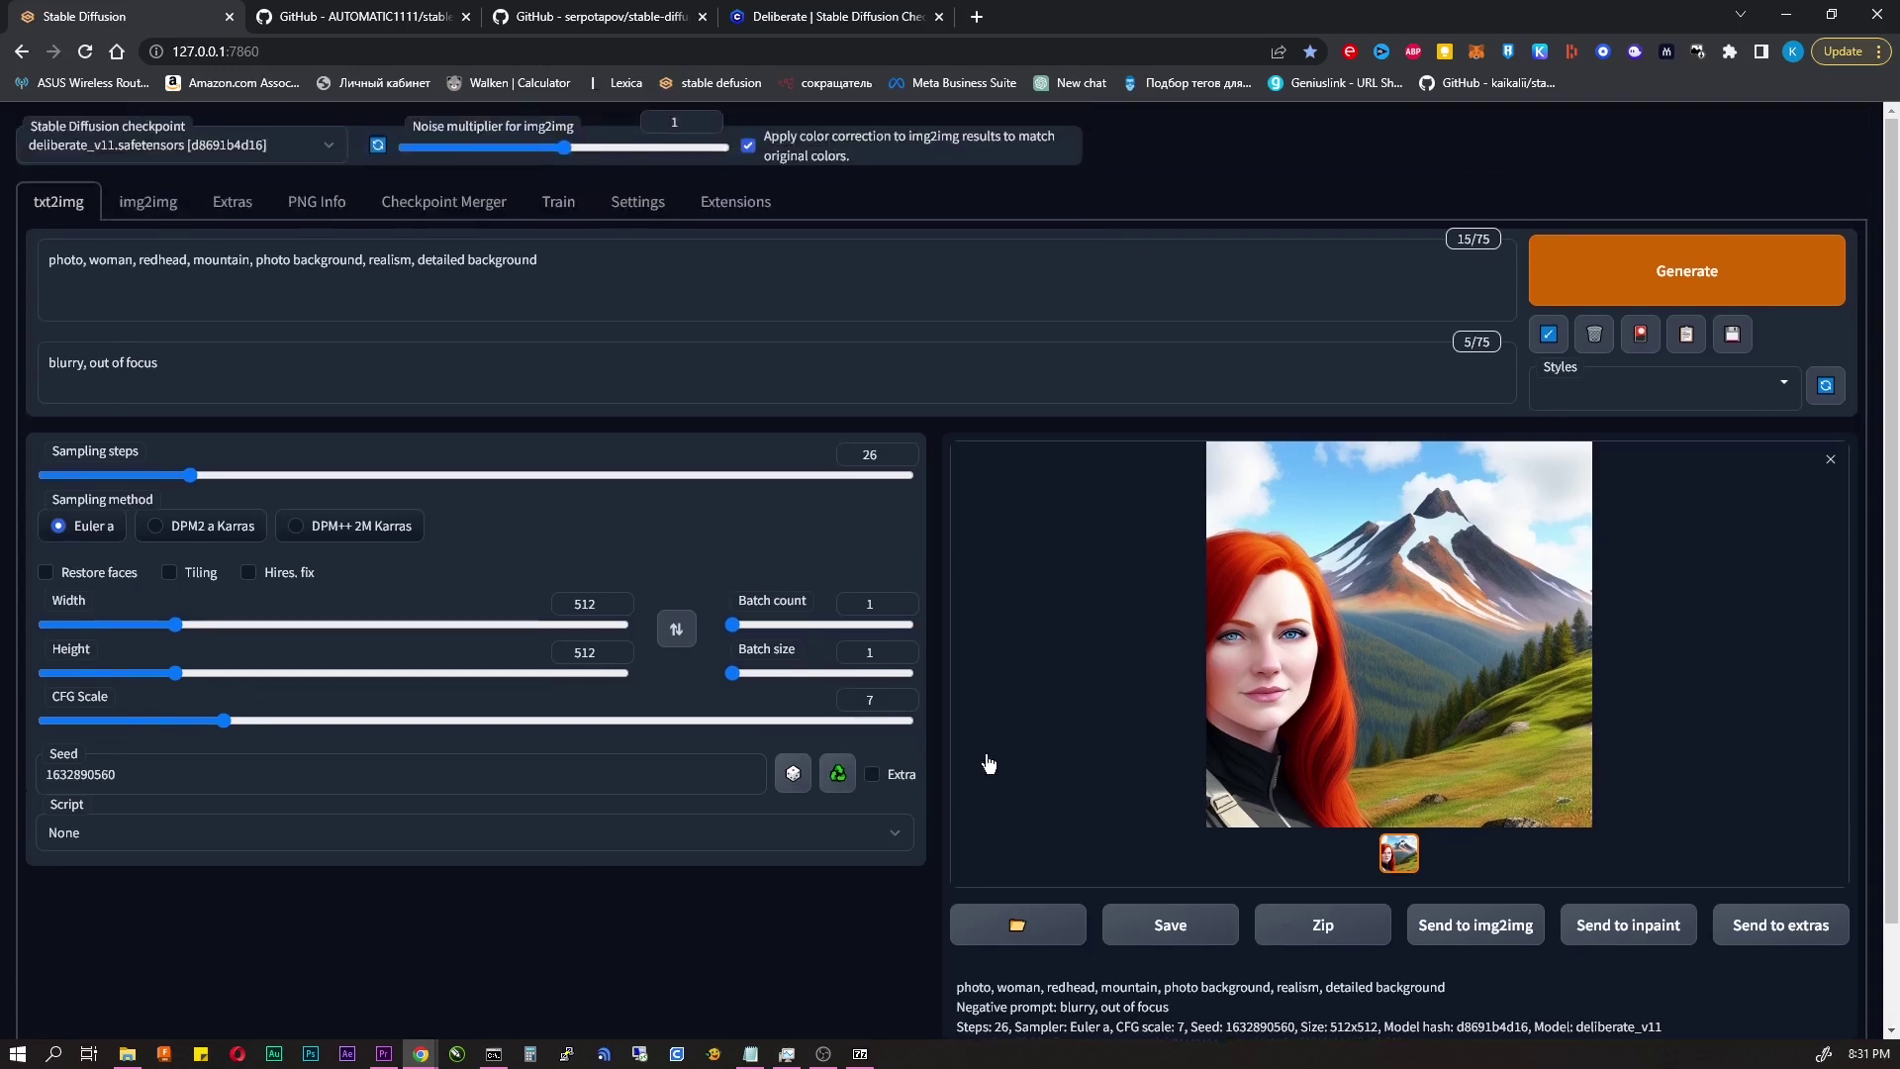
- Change 'redhead' to 'blonde' in the prompt and generate the blonde portrait
double_click(162, 259)
text(blonde)
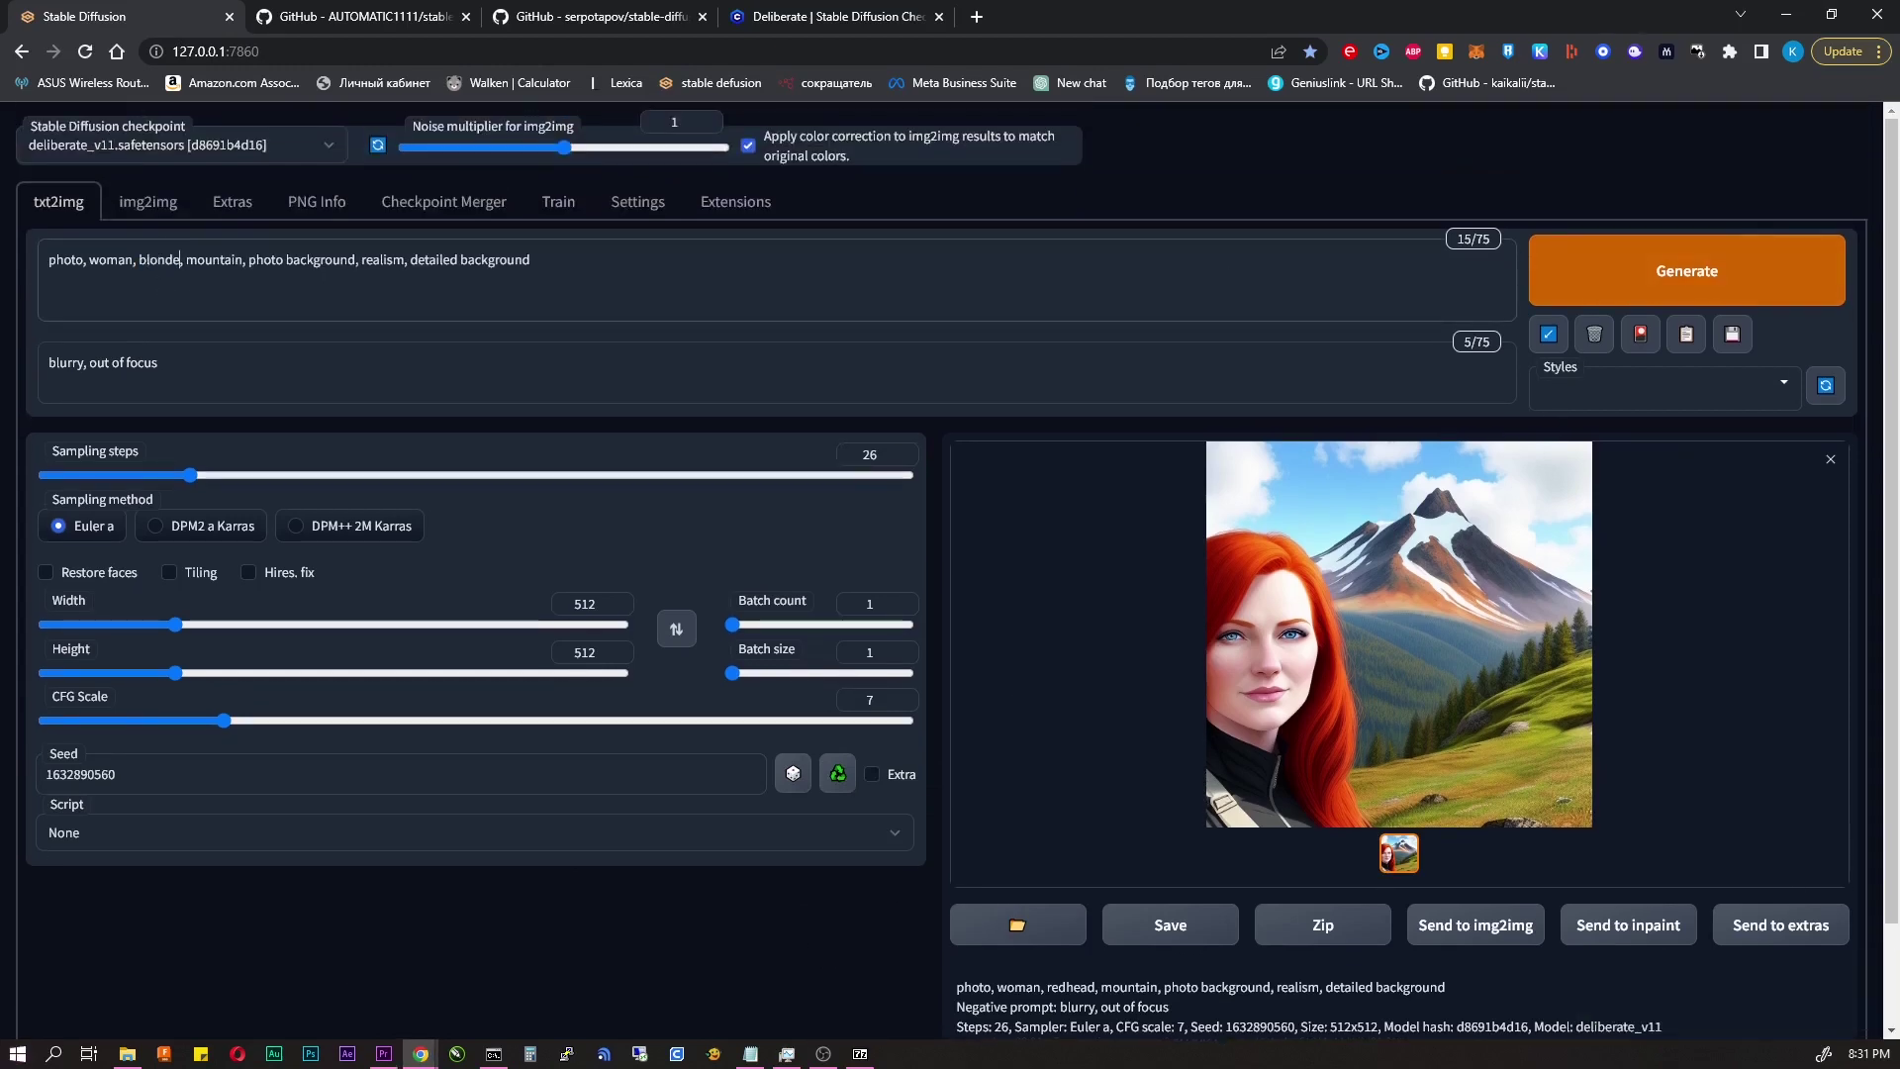
click(1695, 272)
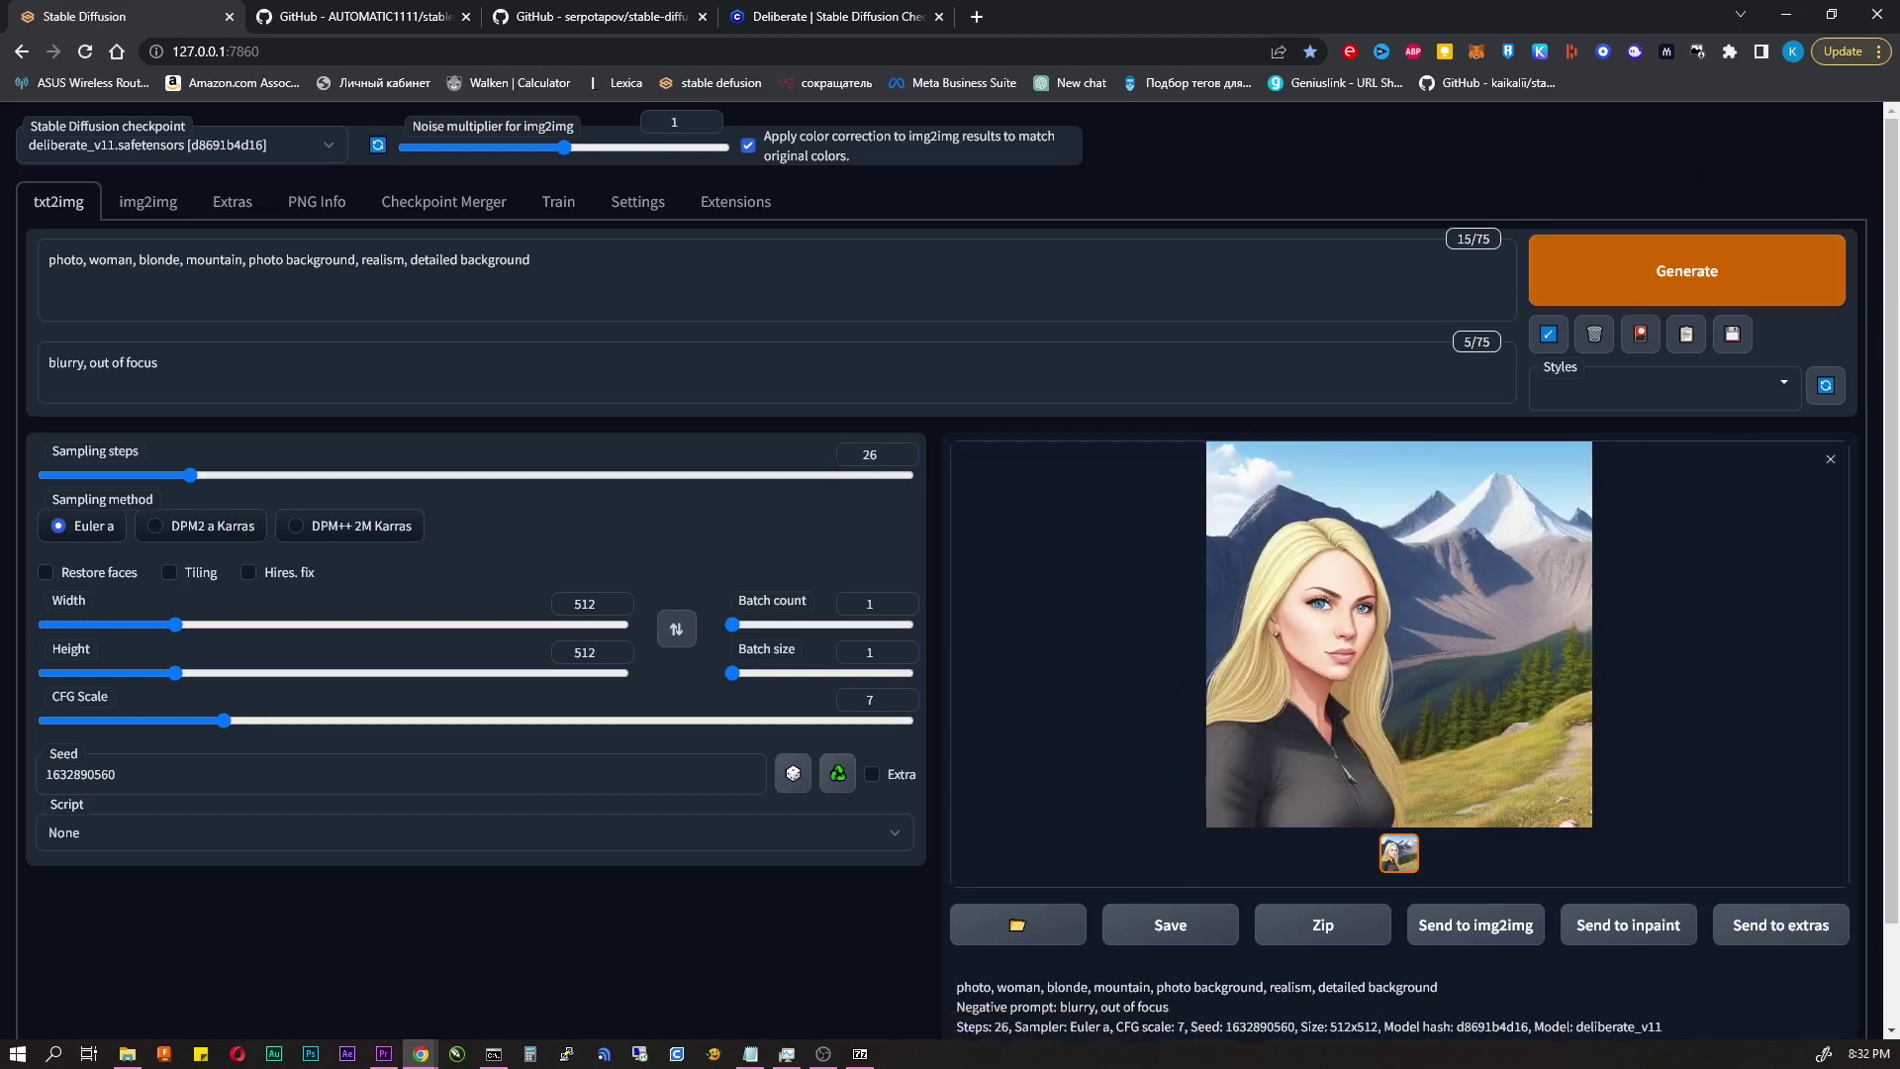
click(131, 839)
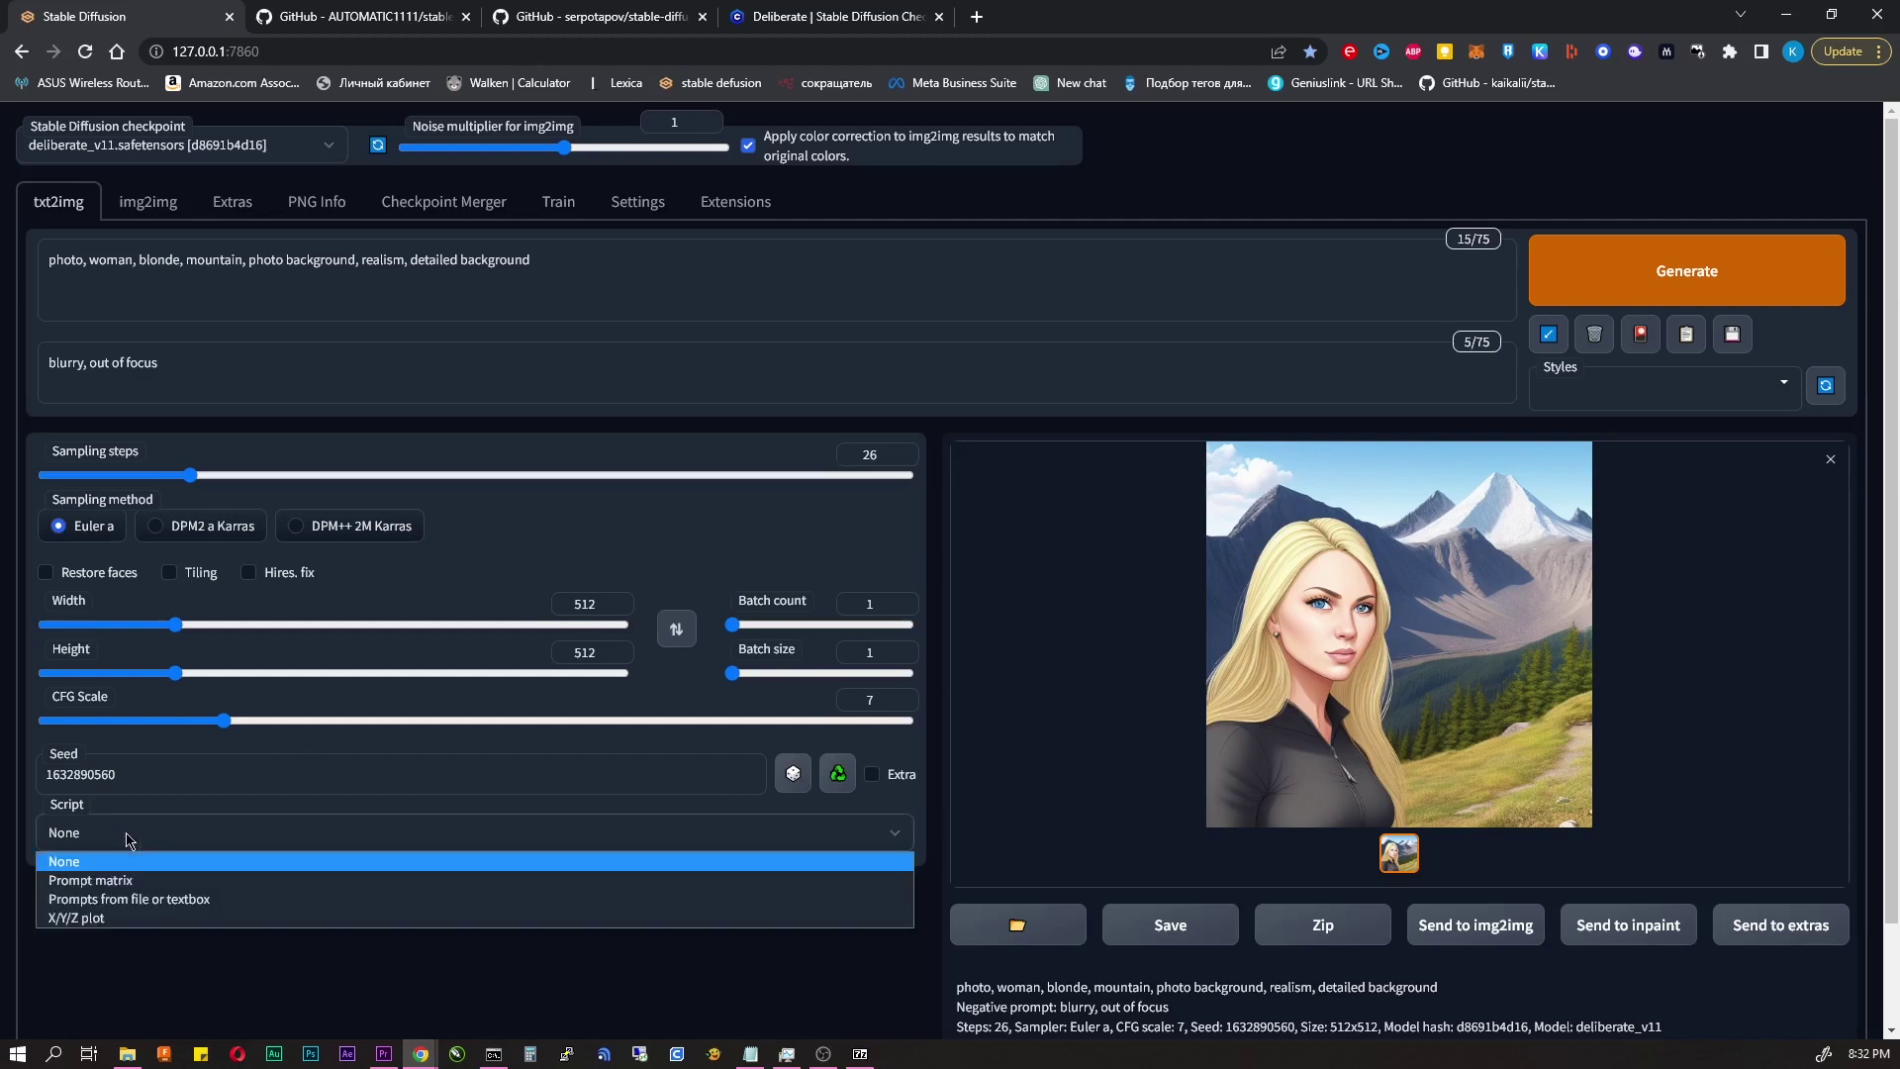
click(767, 975)
scroll(1148, 839, down, 2)
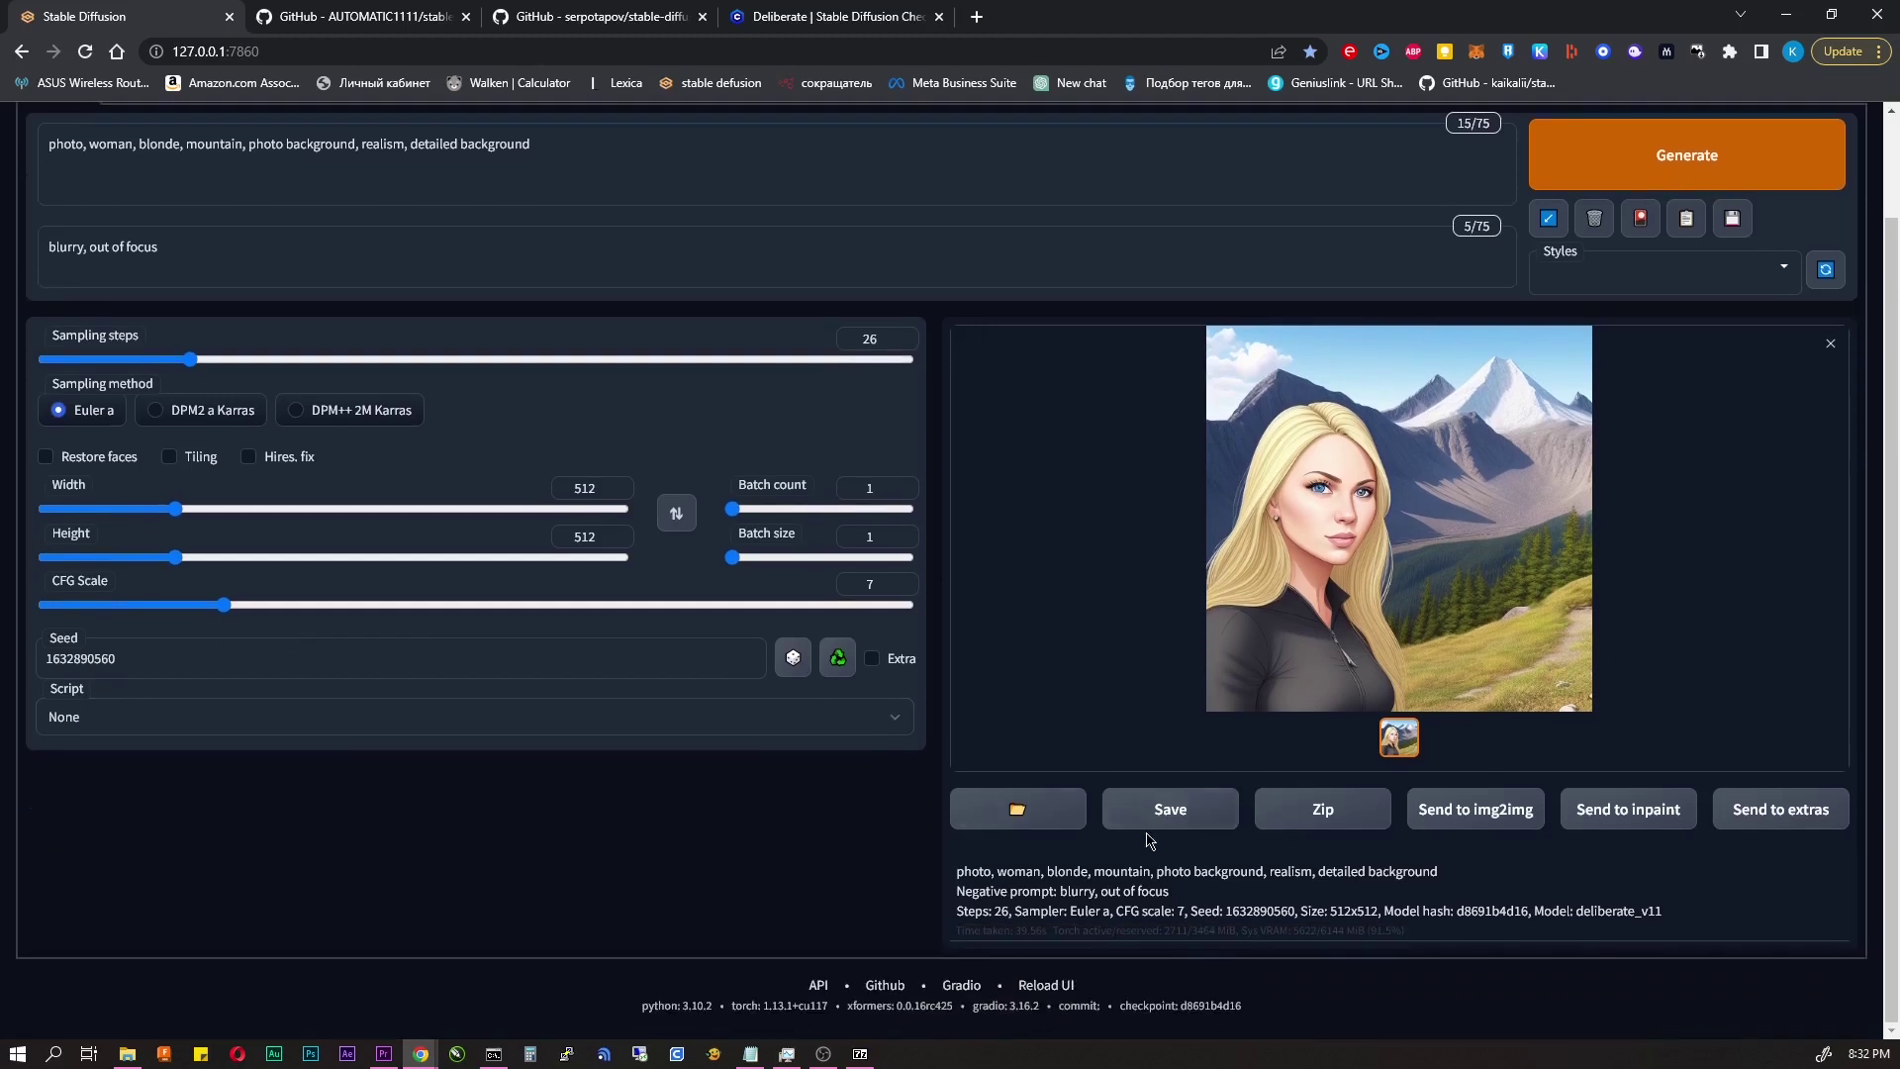
click(1522, 832)
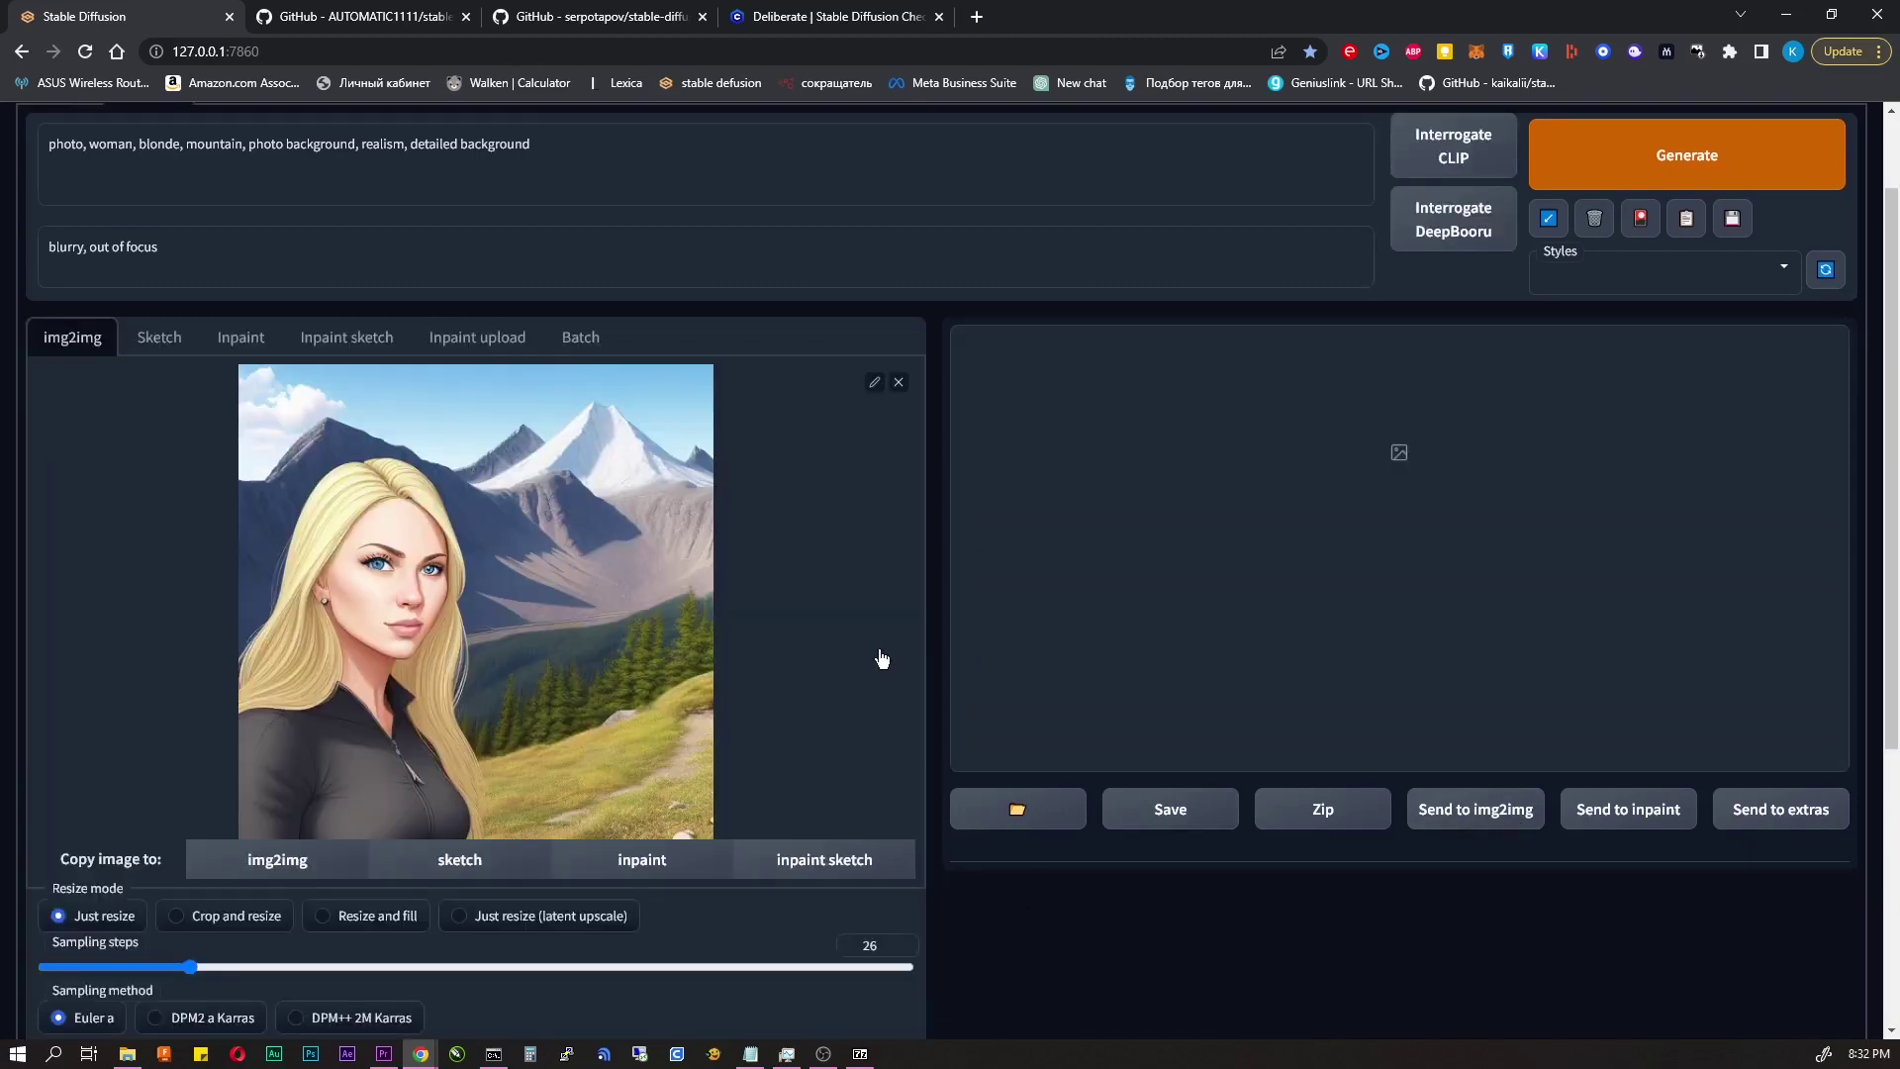
scroll(882, 659, down, 2)
scroll(937, 655, down, 3)
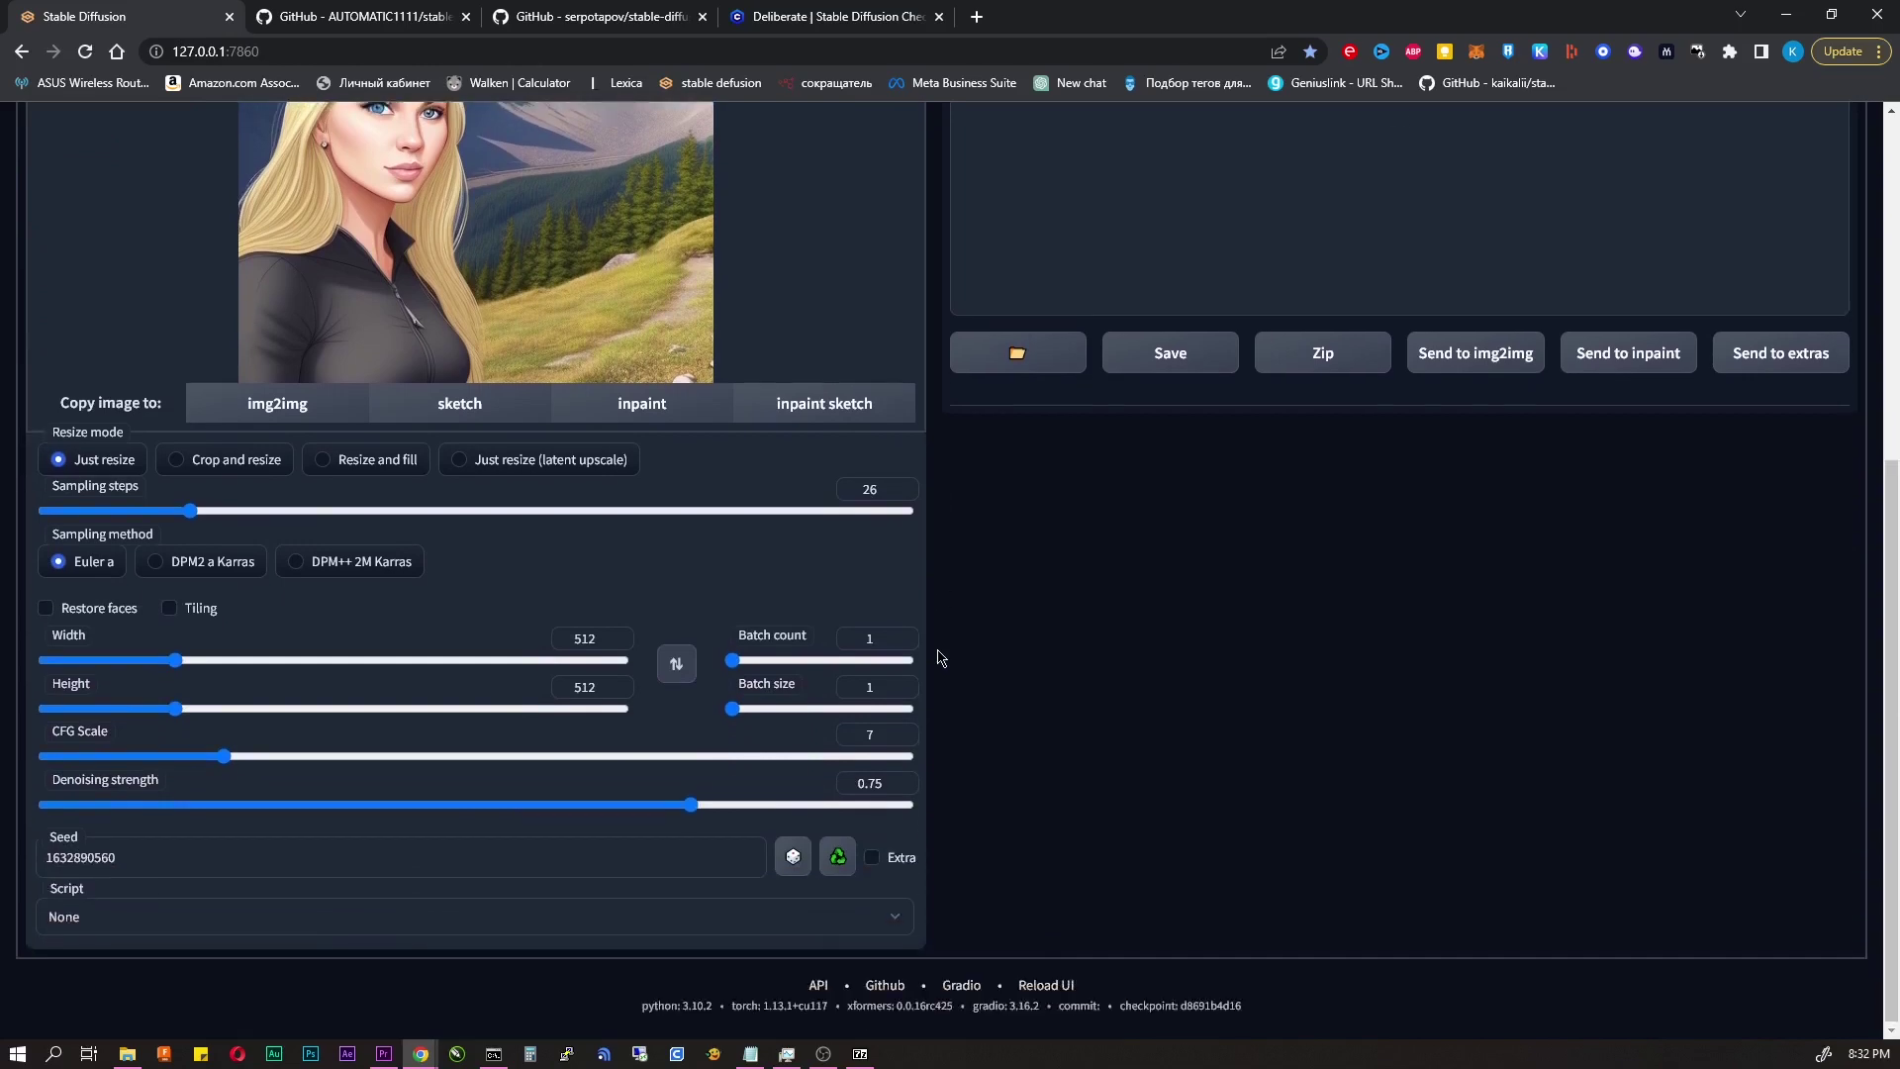
scroll(941, 658, up, 5)
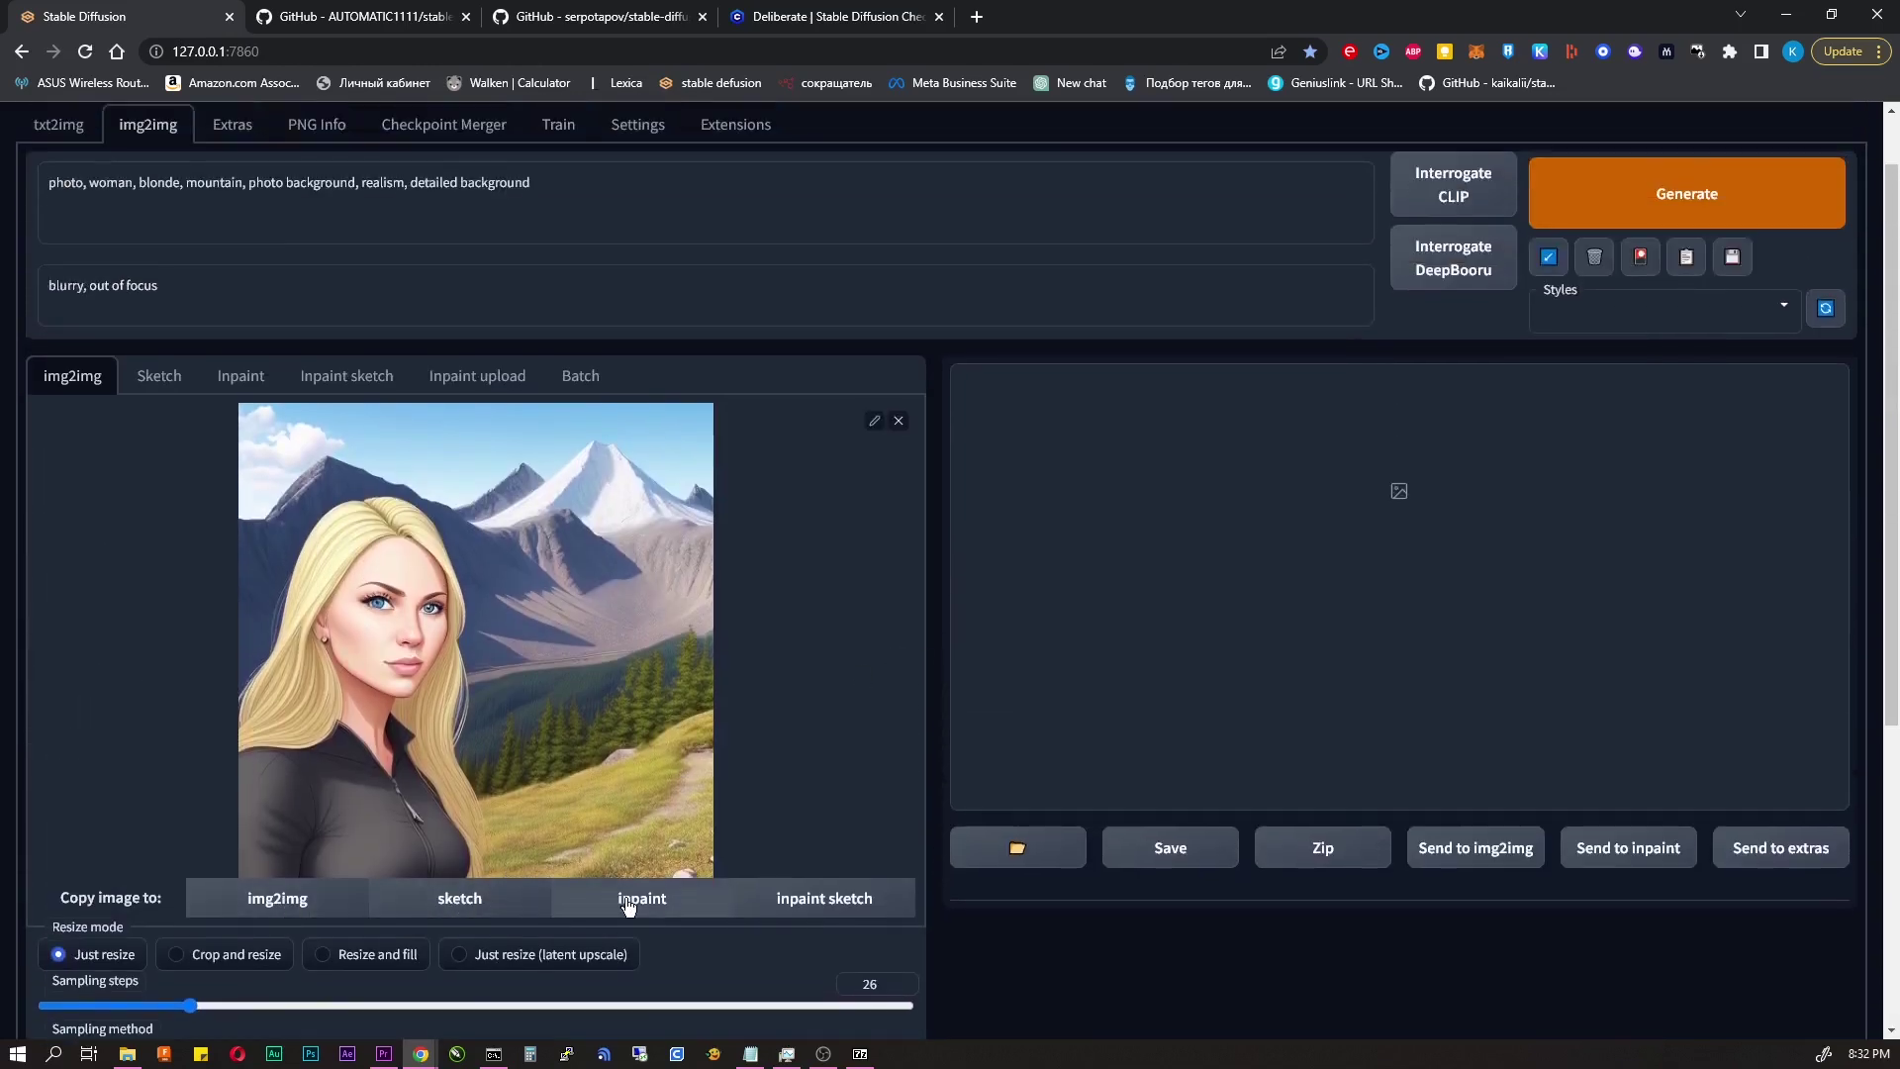
click(685, 905)
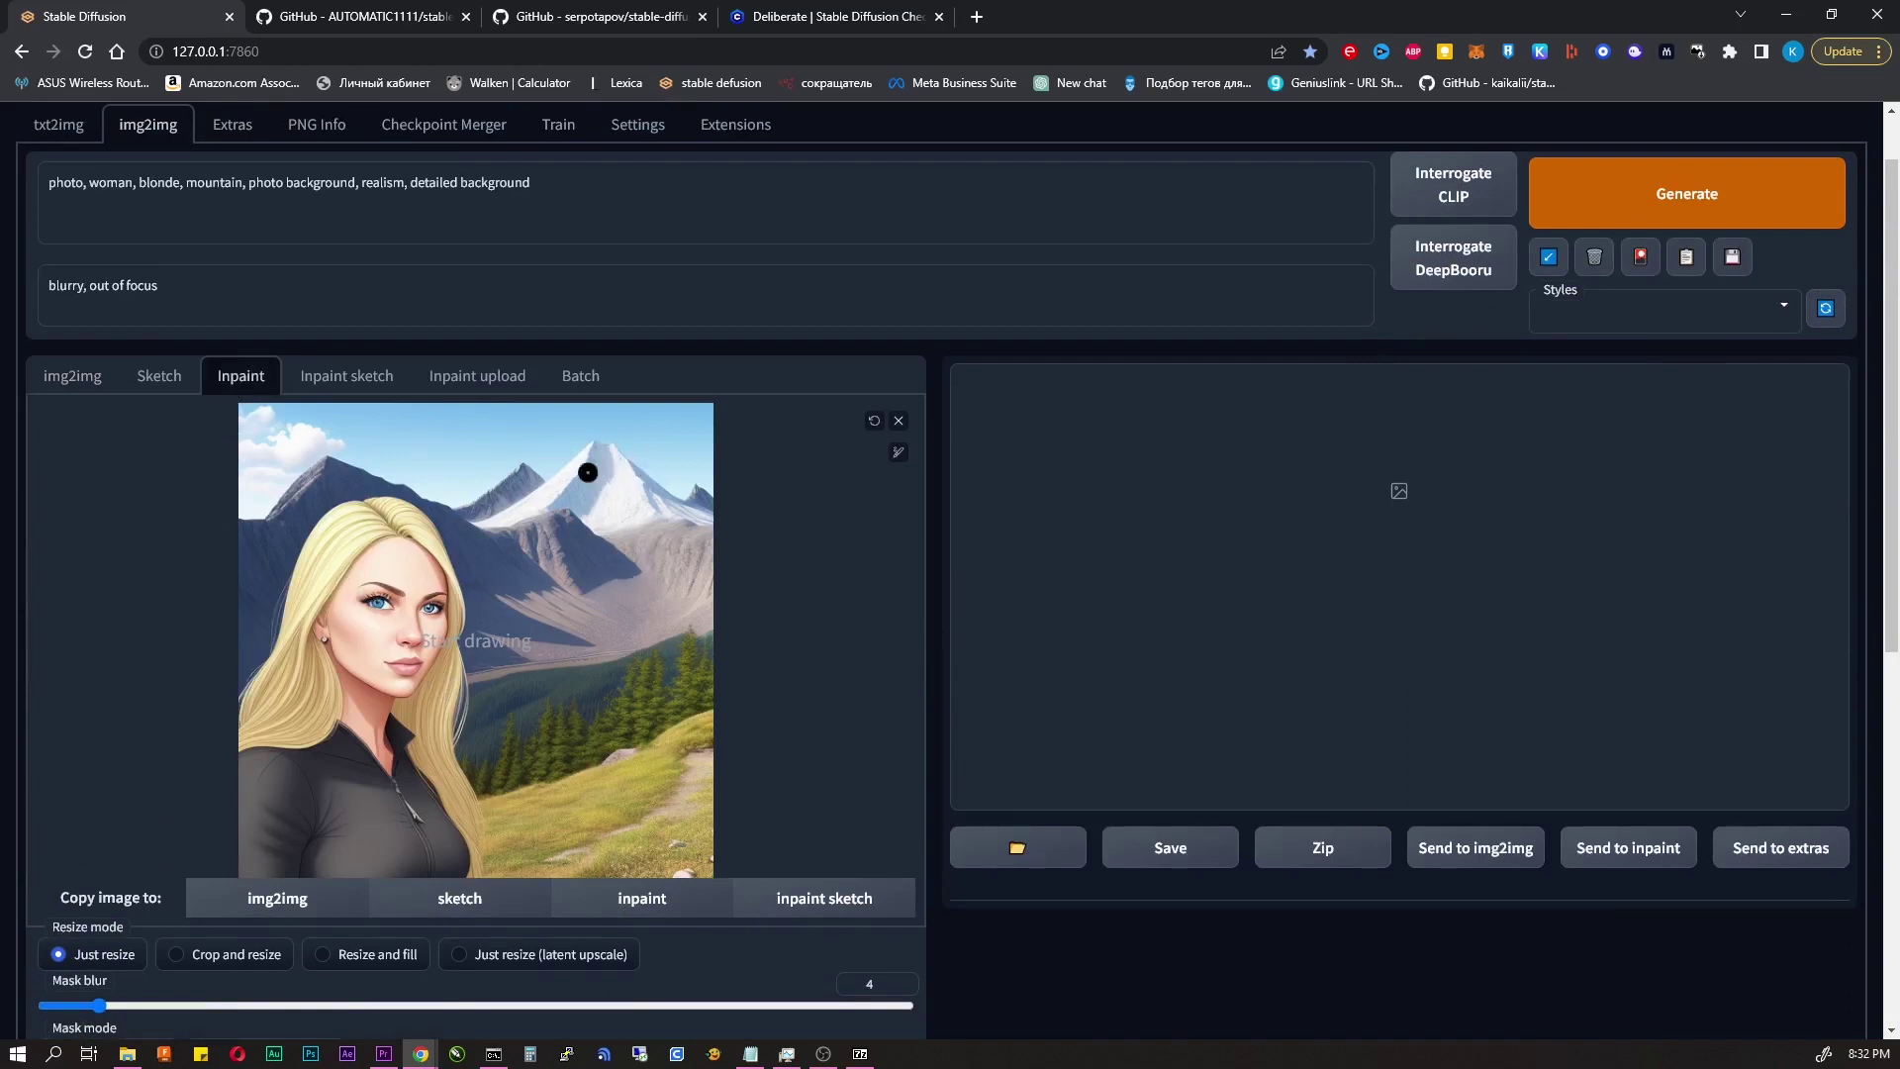
mouse_move(557, 467)
mouse_down()
mouse_move(667, 466)
mouse_move(581, 455)
mouse_move(656, 460)
mouse_move(570, 487)
mouse_move(640, 487)
mouse_move(654, 508)
mouse_move(508, 506)
mouse_up()
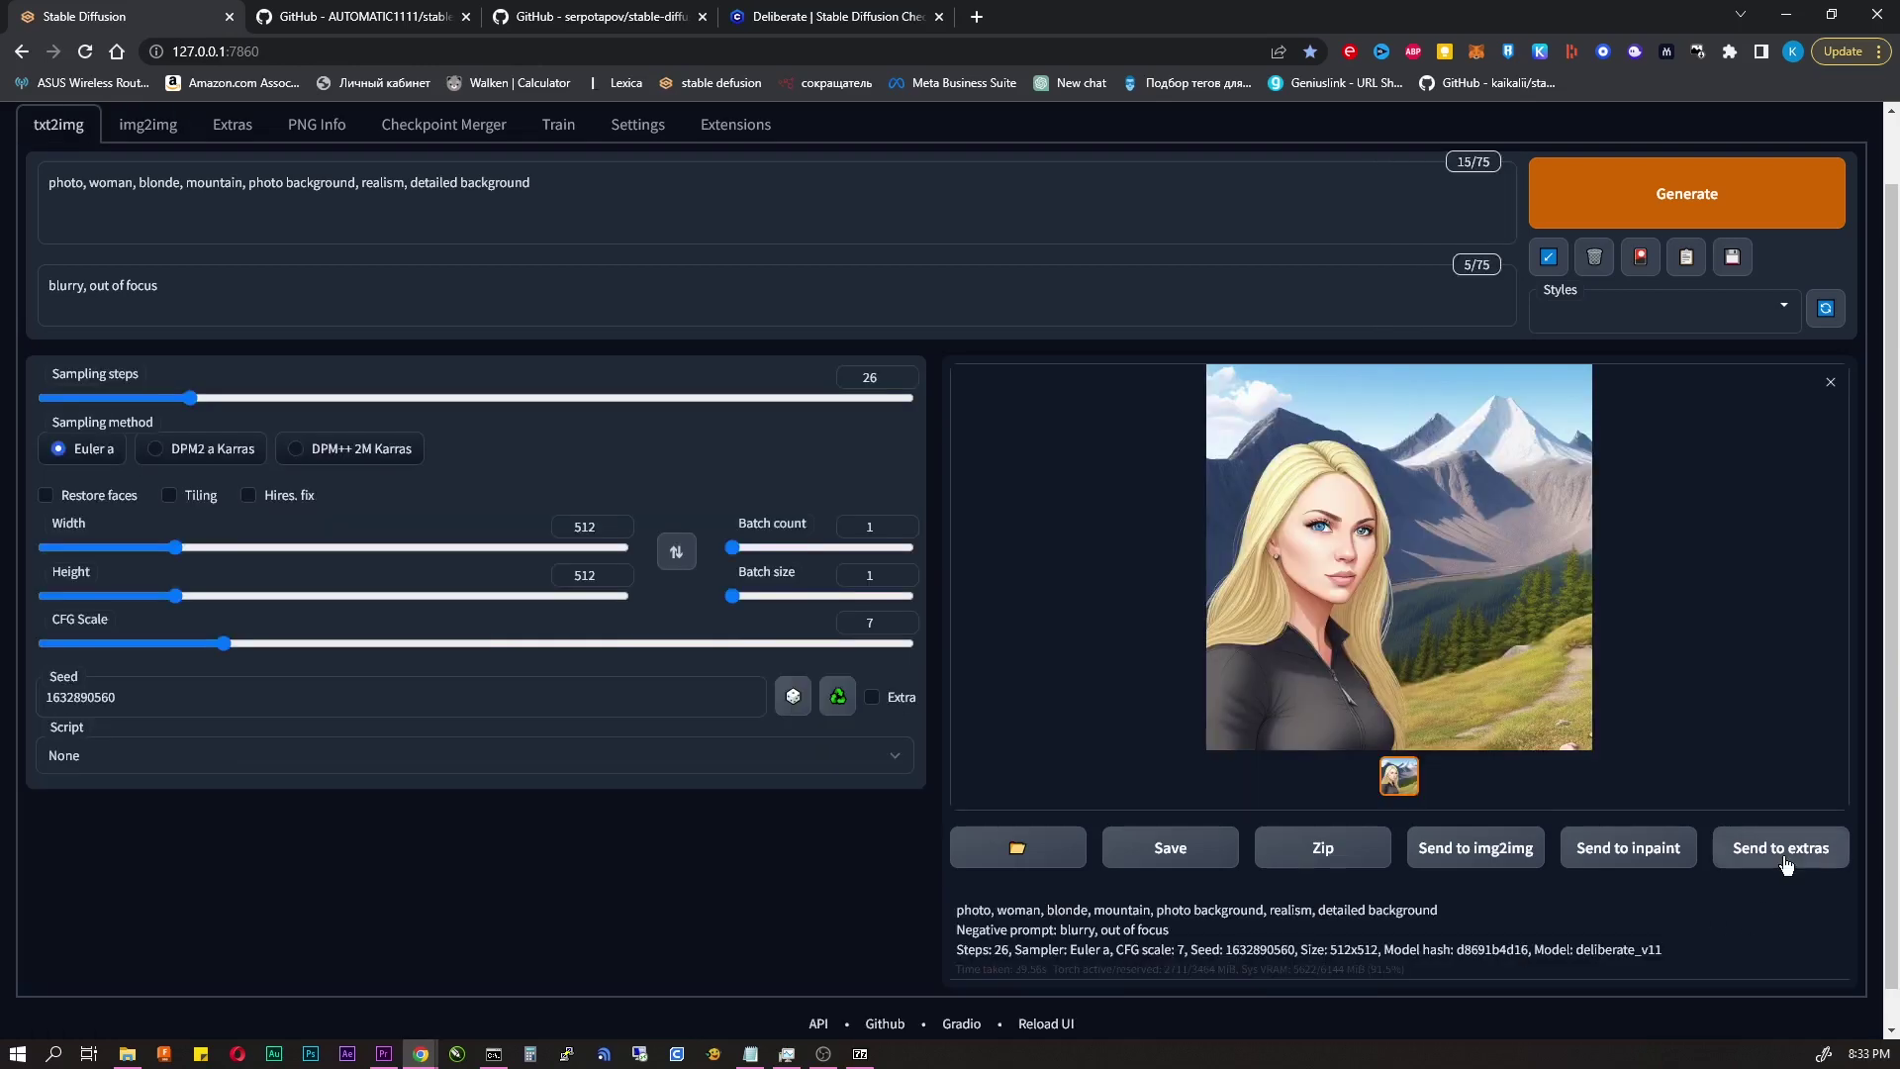
- Send the blonde portrait to Extras with Resize 4, Lanczos, and ESRGAN_4x at 0.09 visibility
click(1782, 849)
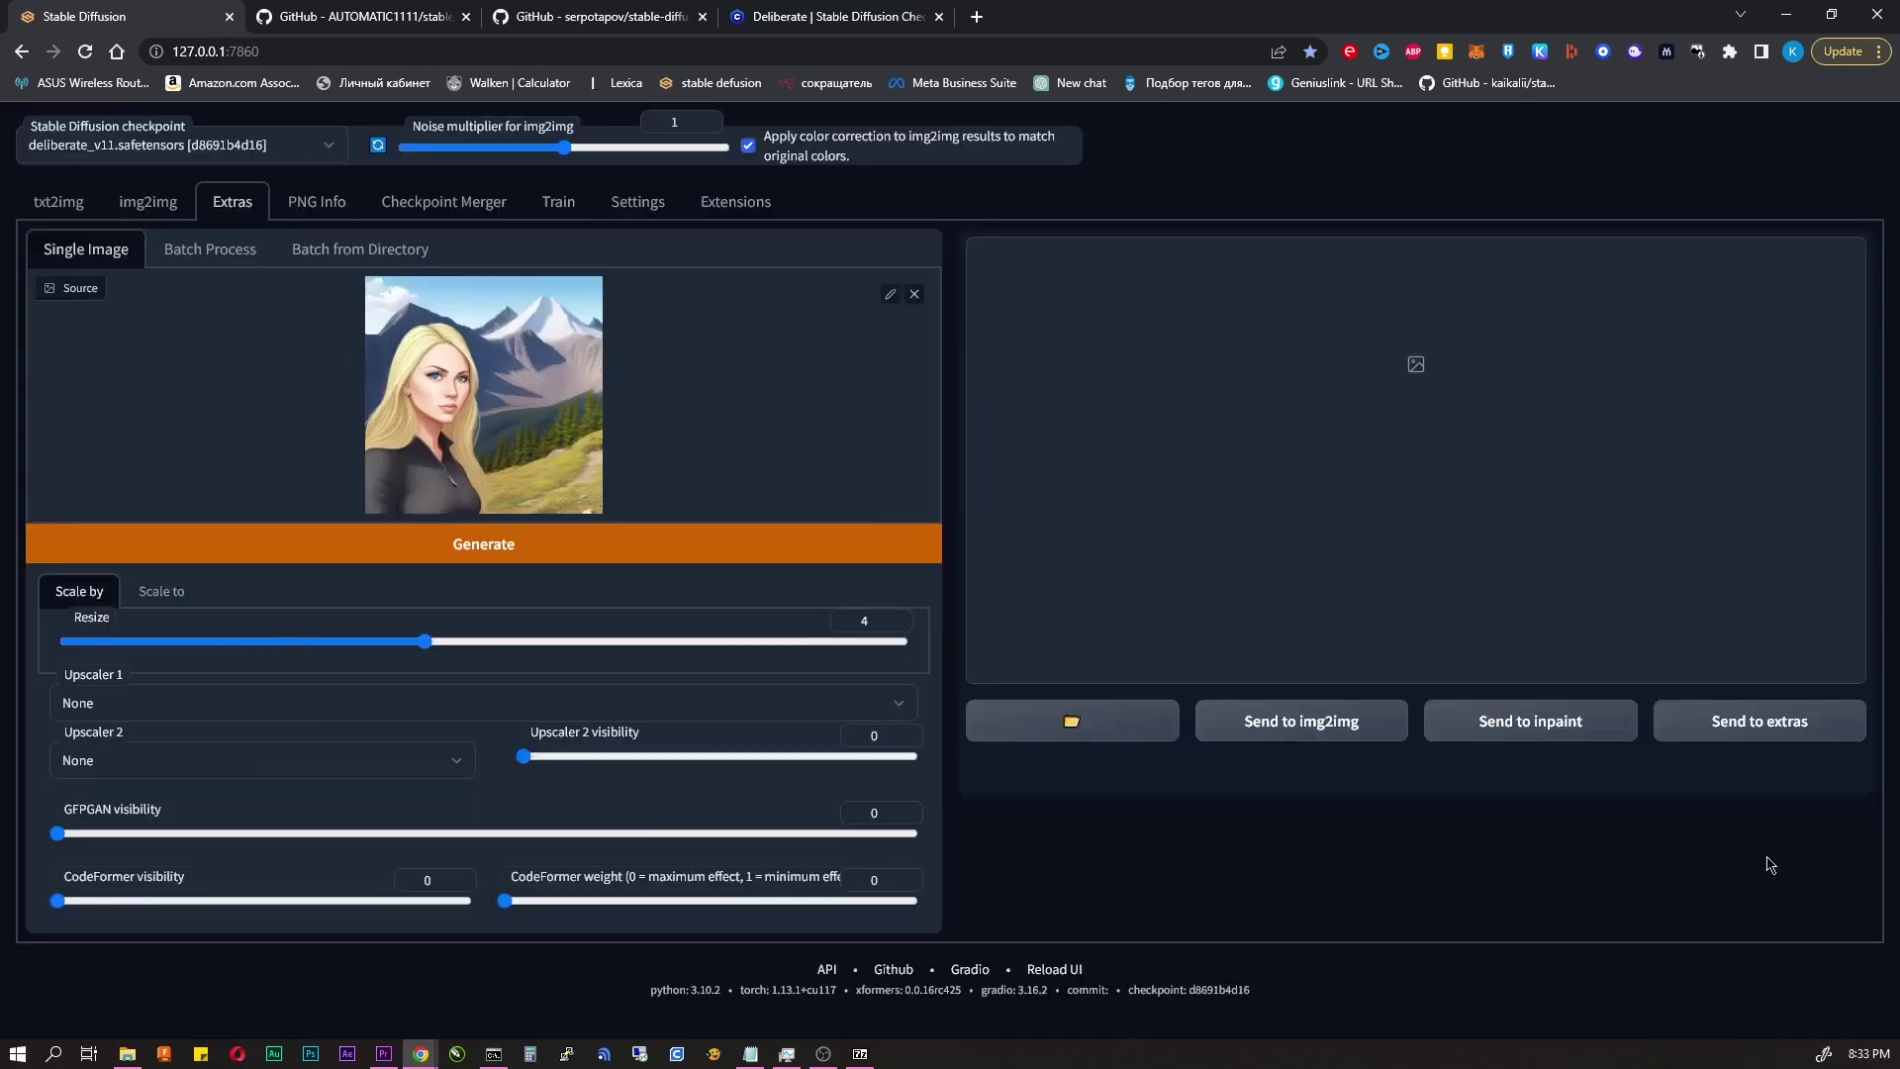
mouse_move(430, 638)
mouse_down()
mouse_move(284, 640)
mouse_move(424, 649)
mouse_up()
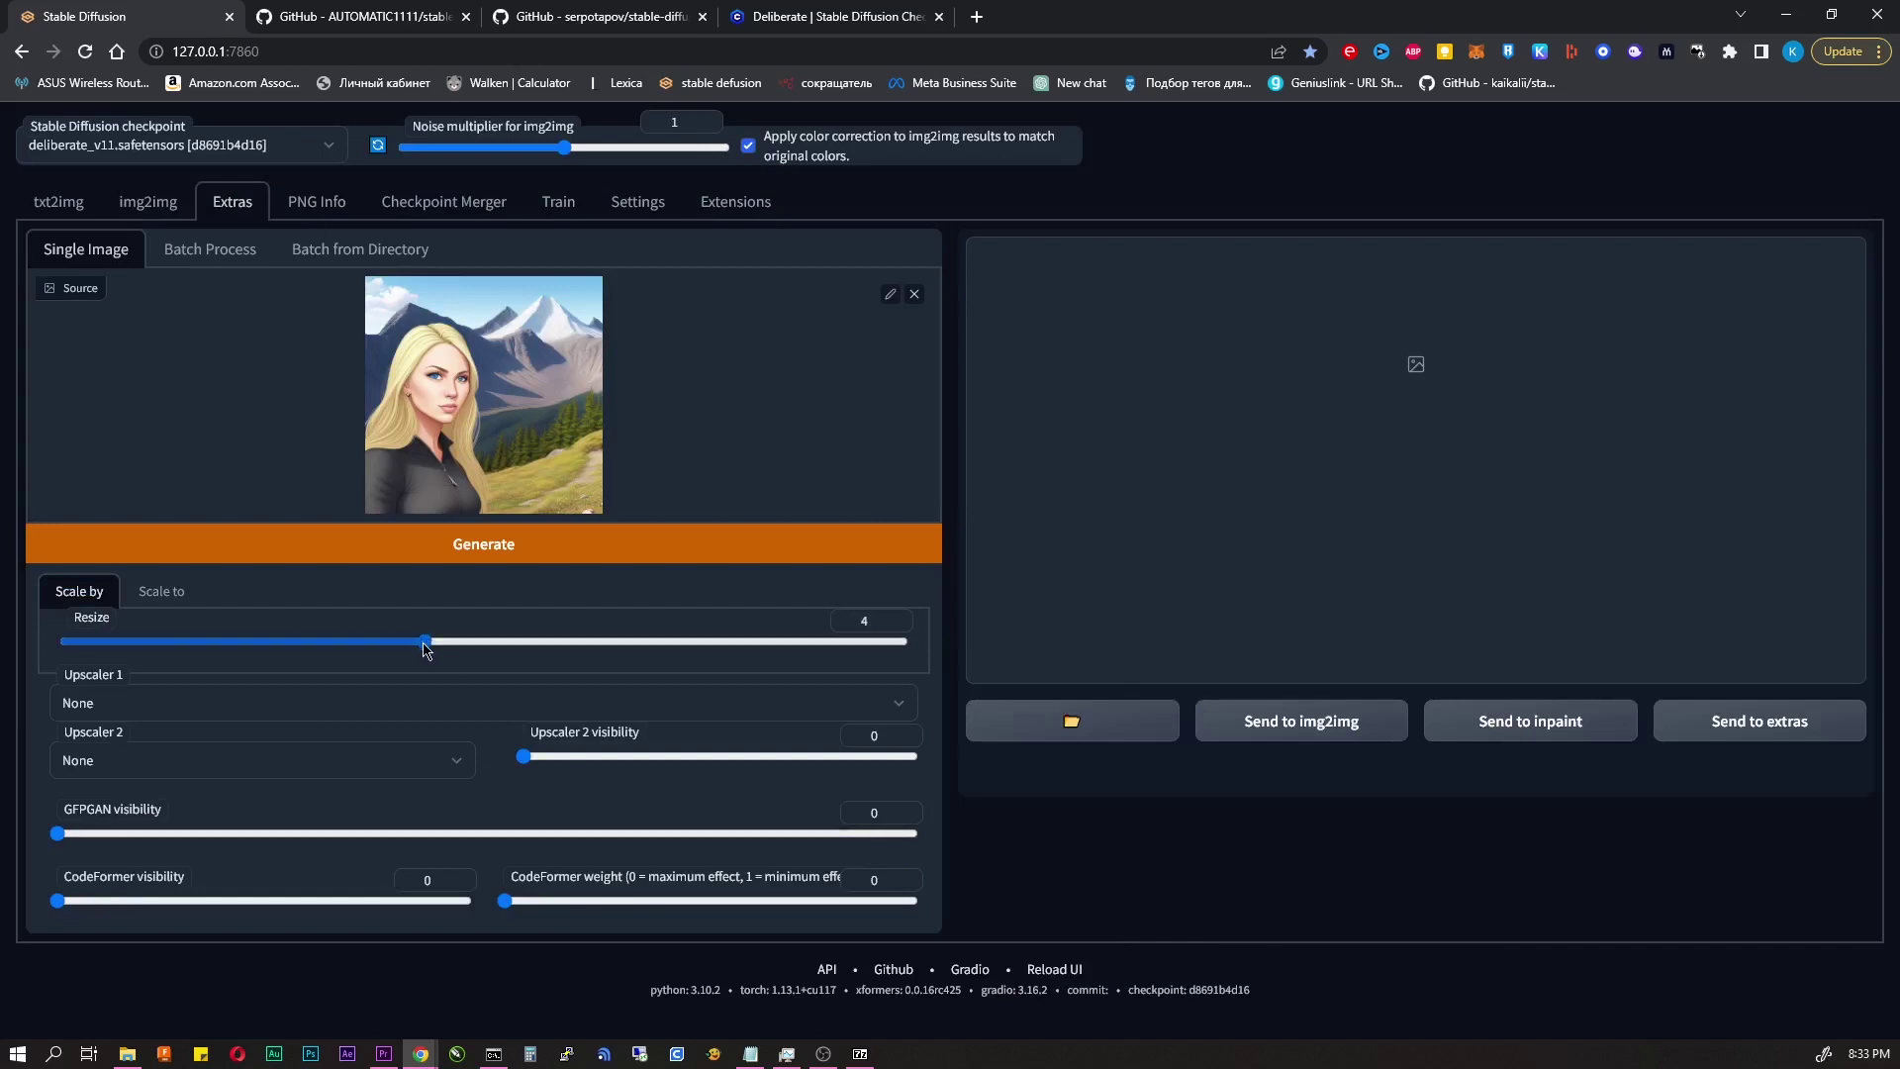
click(269, 701)
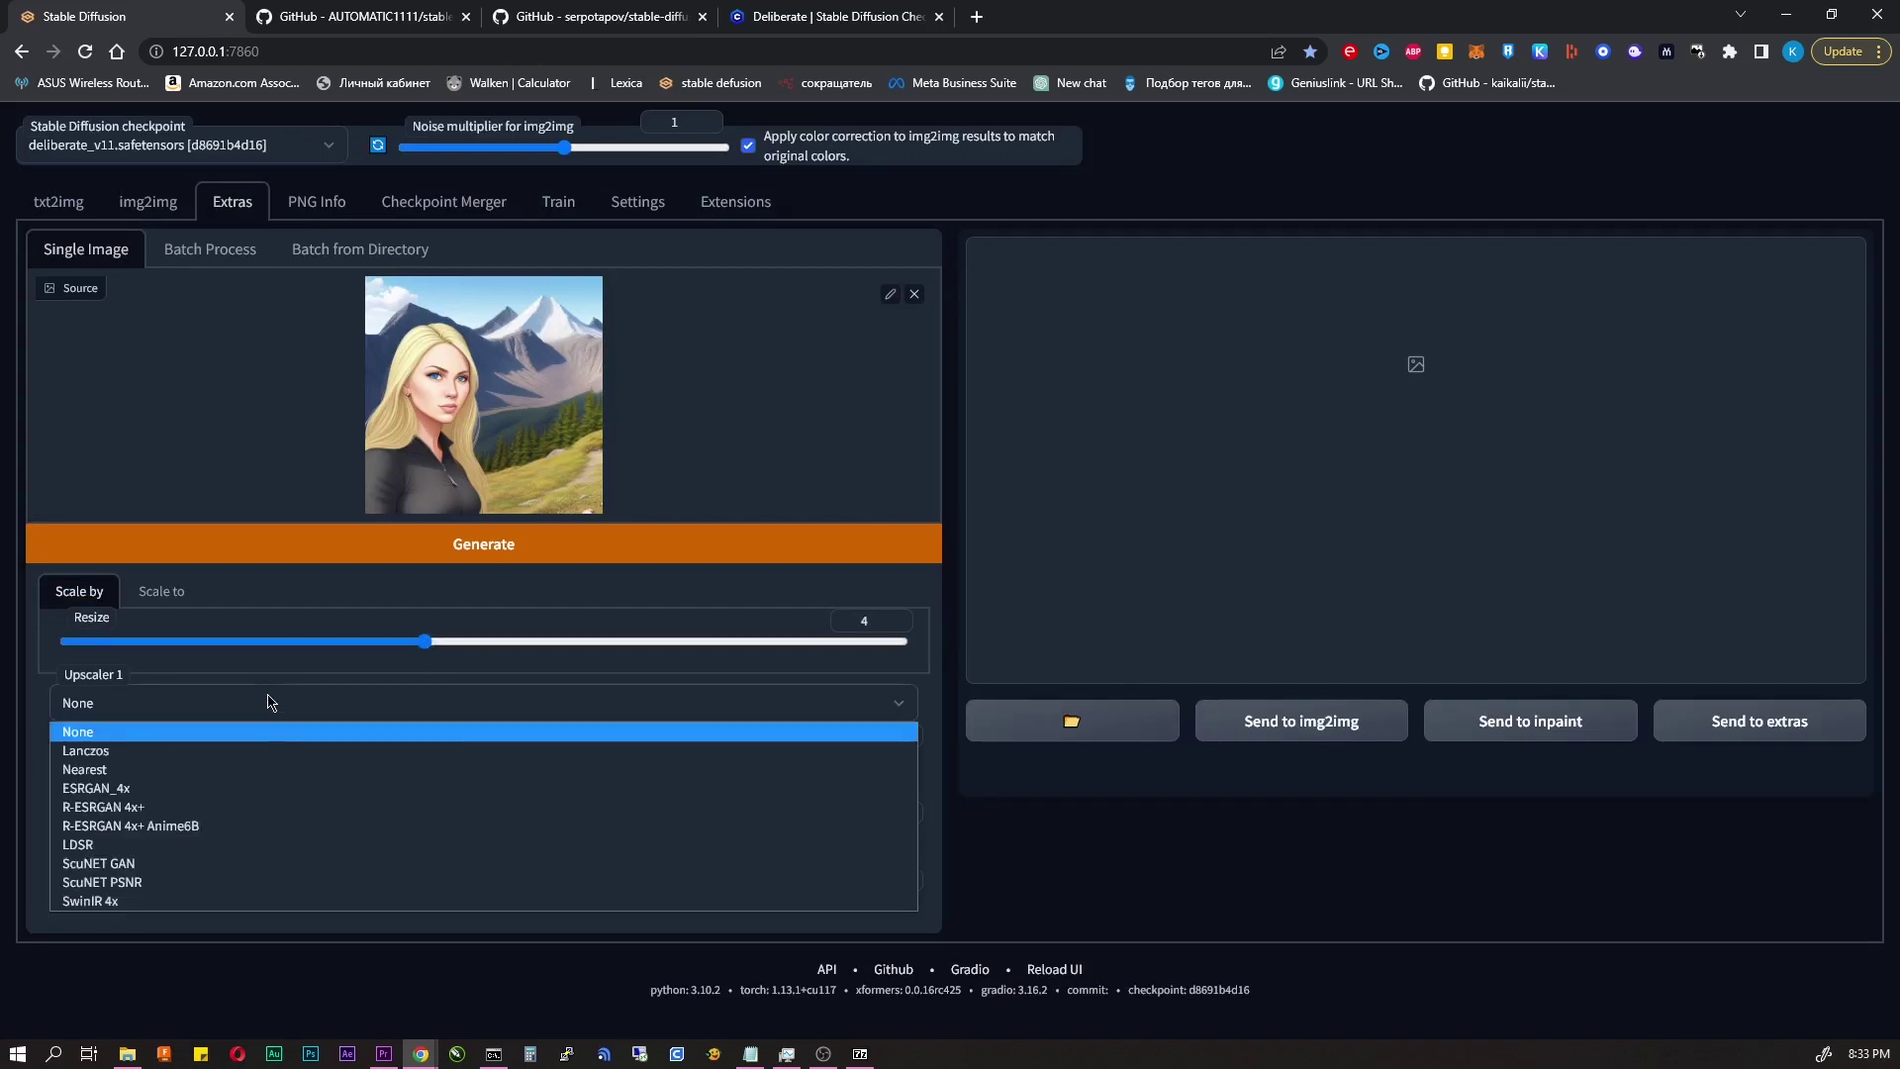
click(201, 752)
click(201, 764)
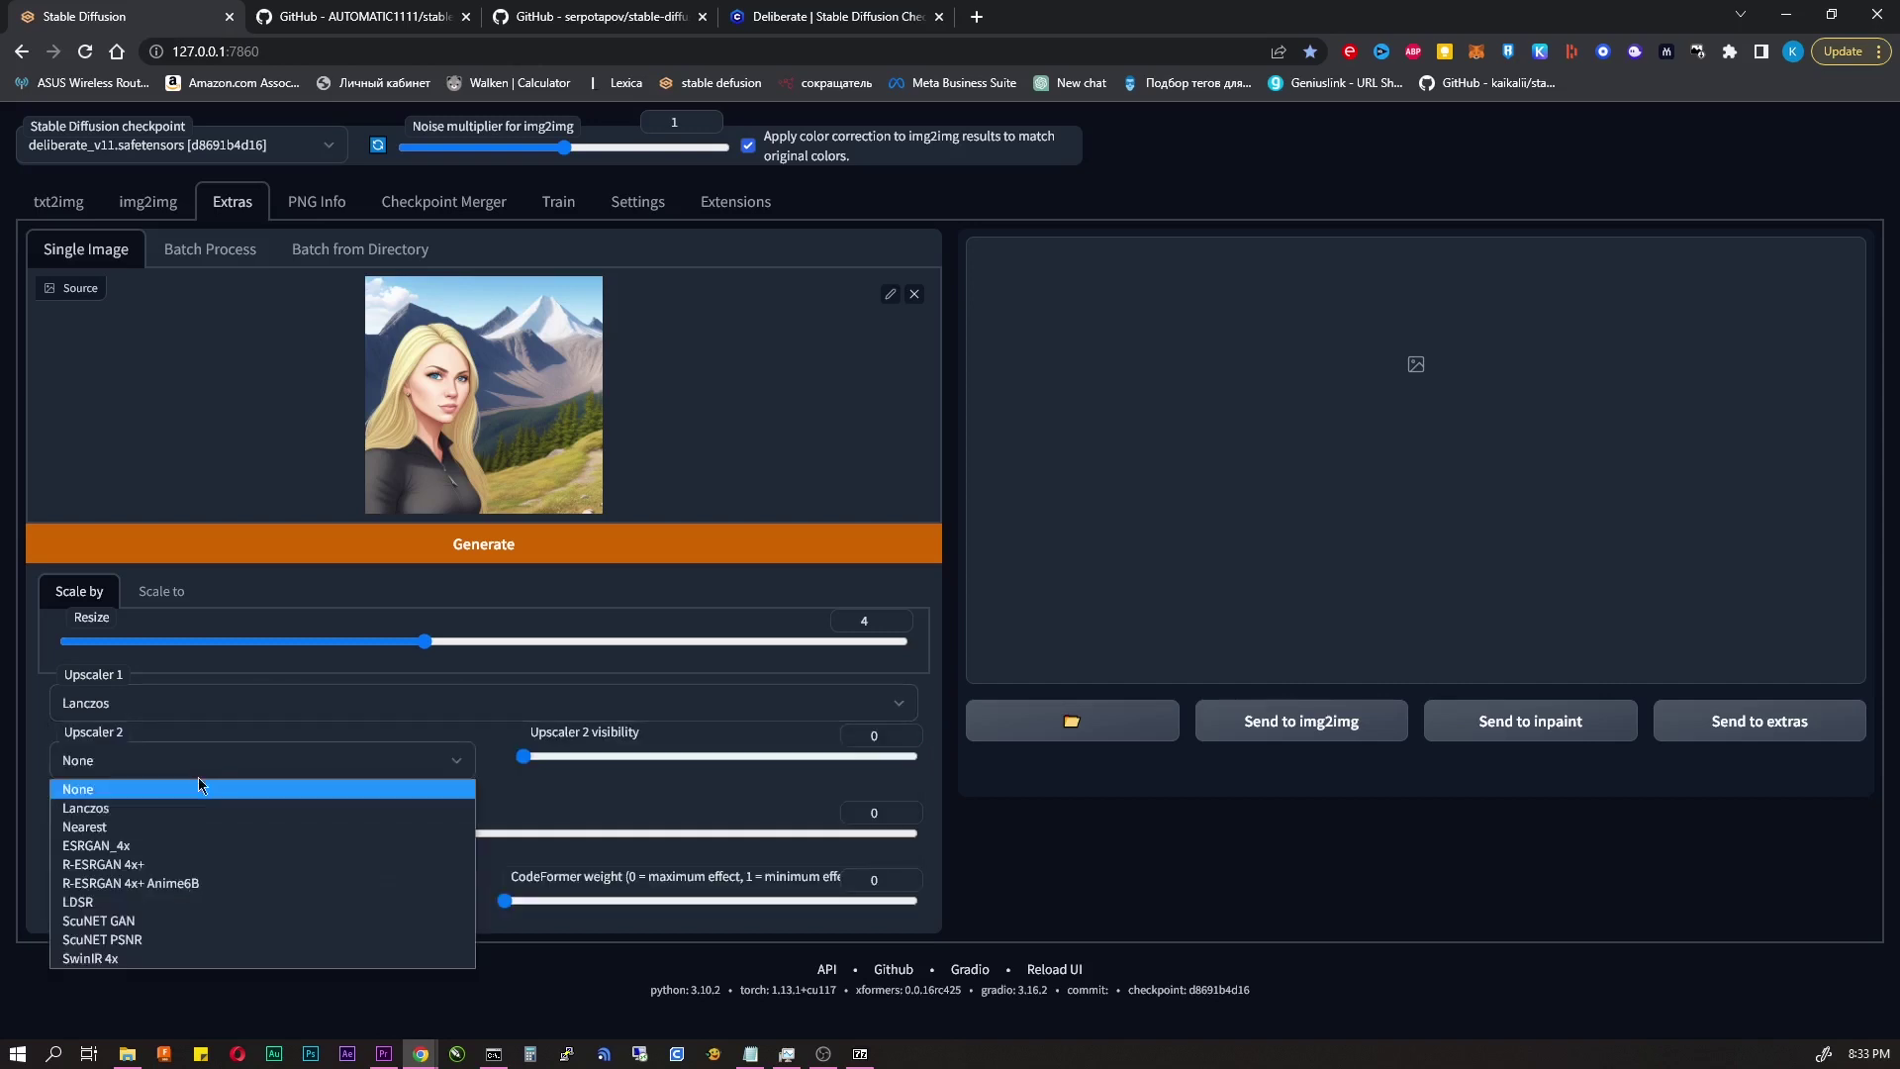
click(195, 846)
click(535, 761)
drag(534, 765, 562, 767)
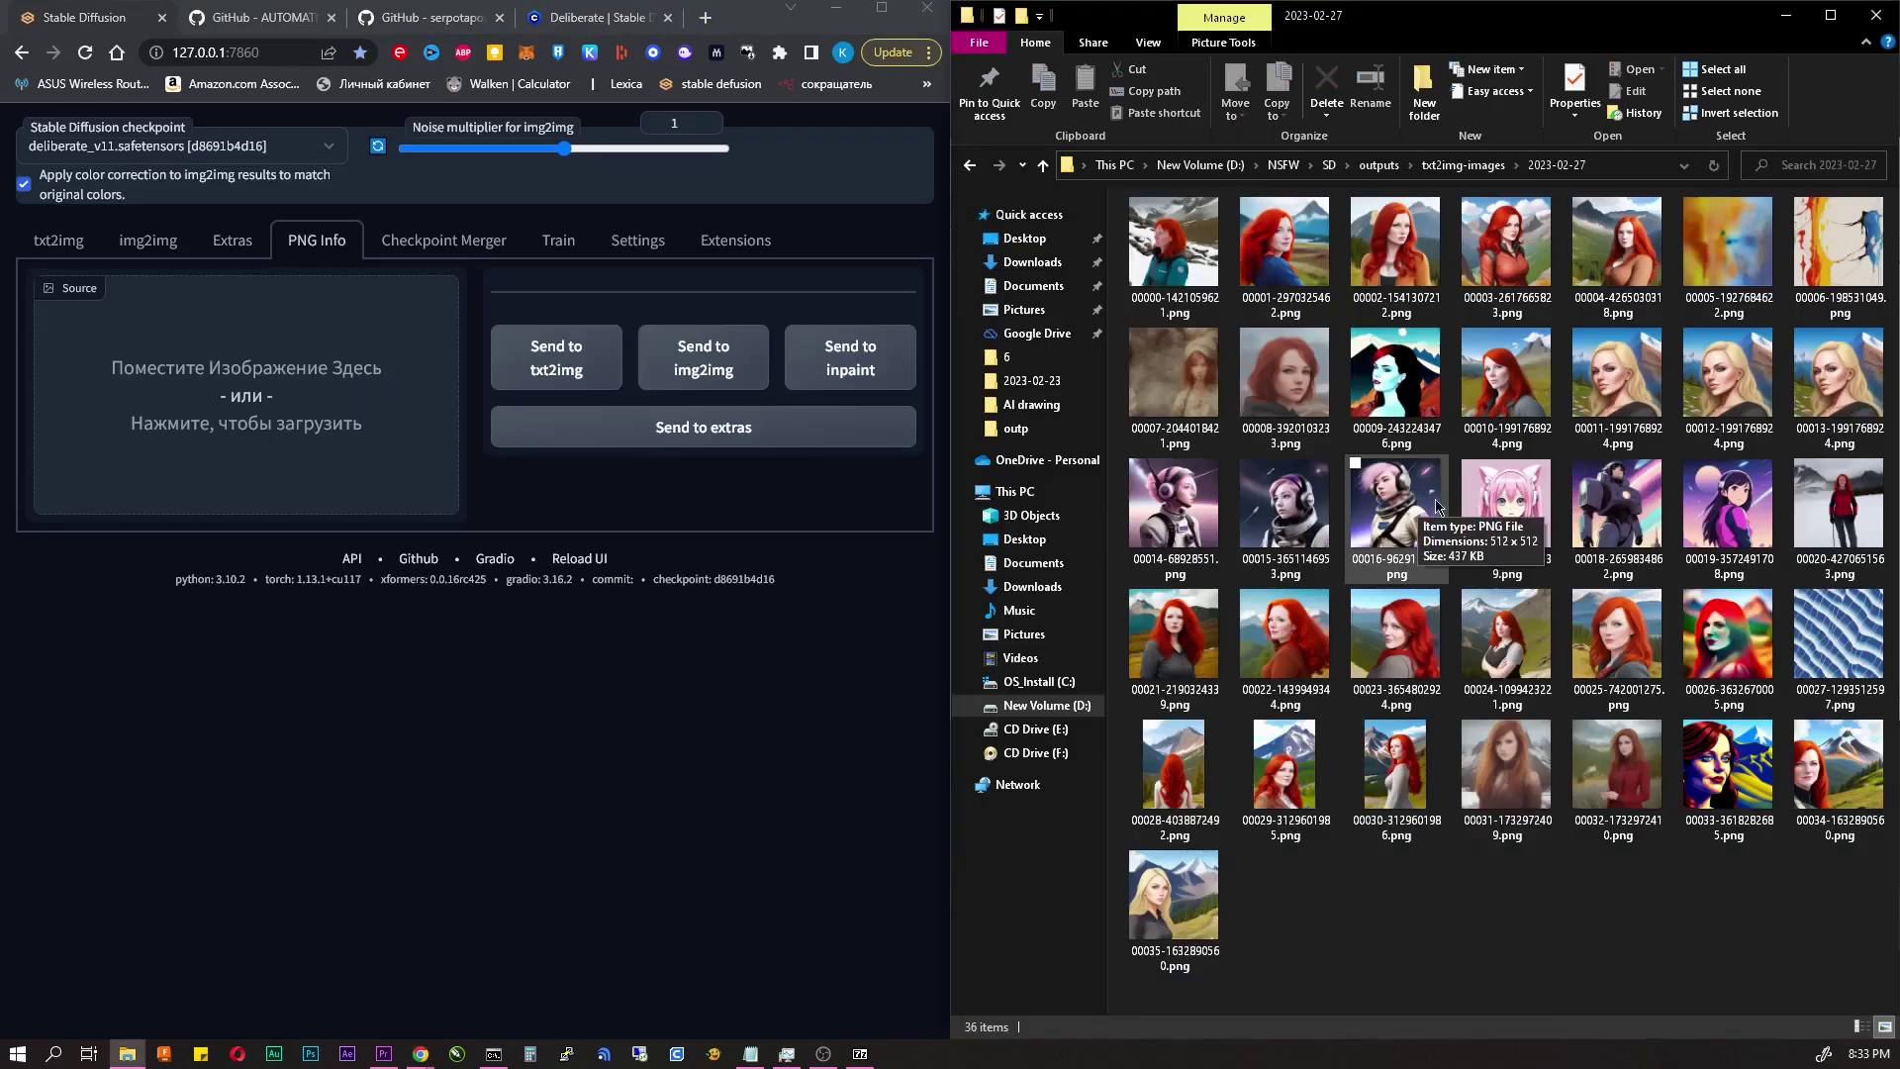
drag(1728, 504, 337, 426)
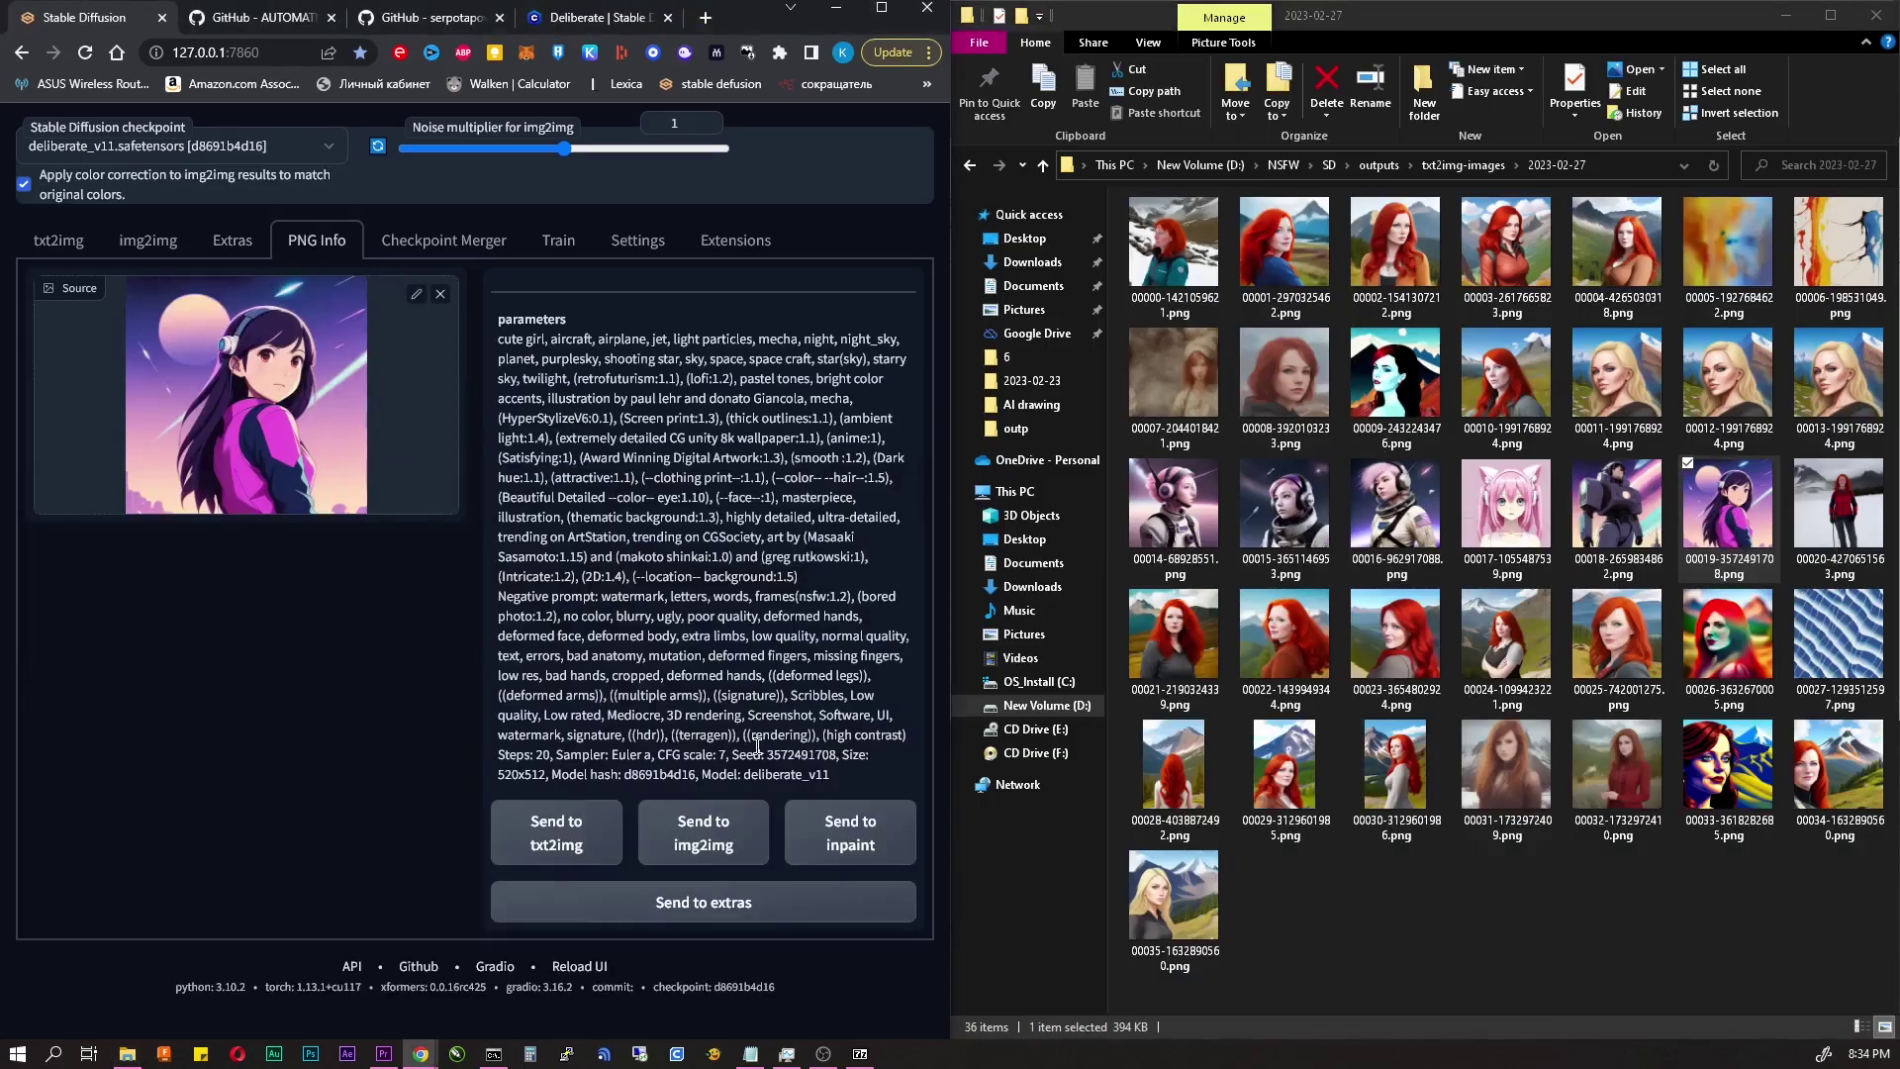
click(574, 833)
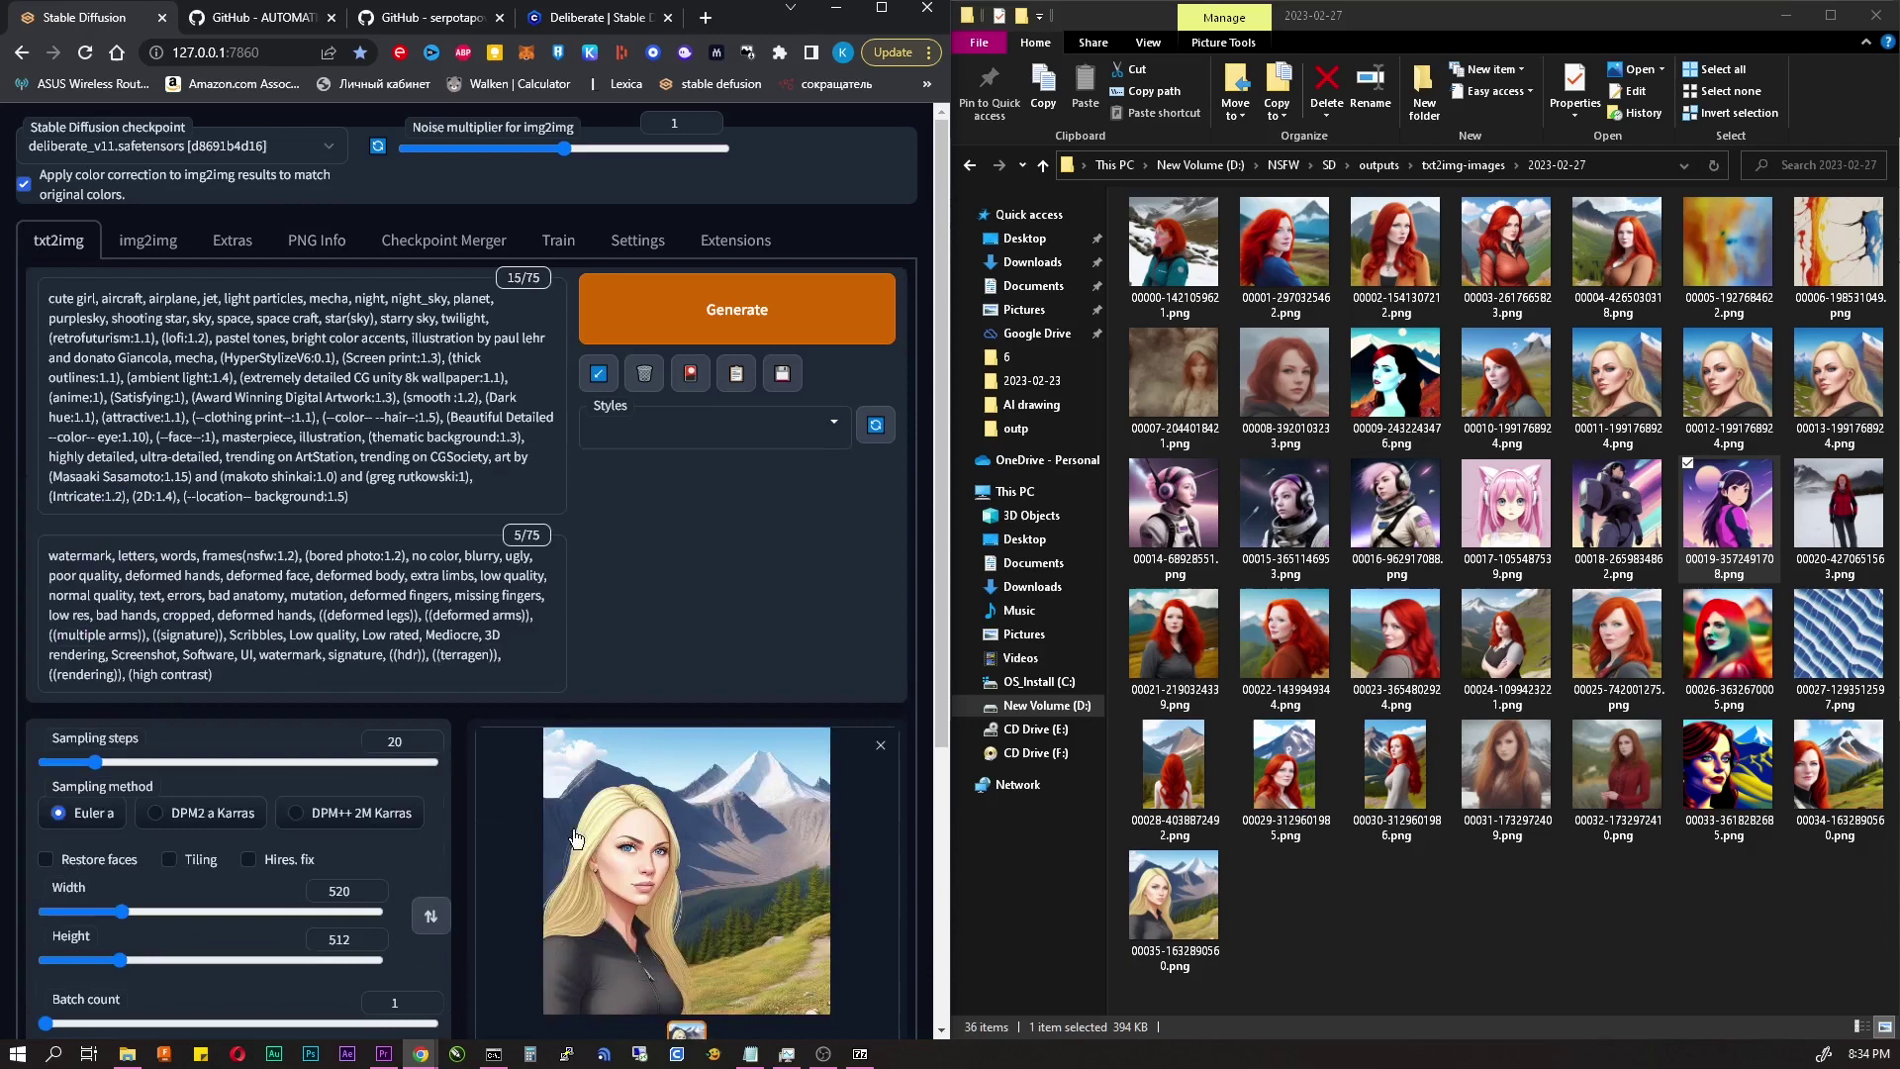
click(883, 12)
scroll(1179, 568, down, 3)
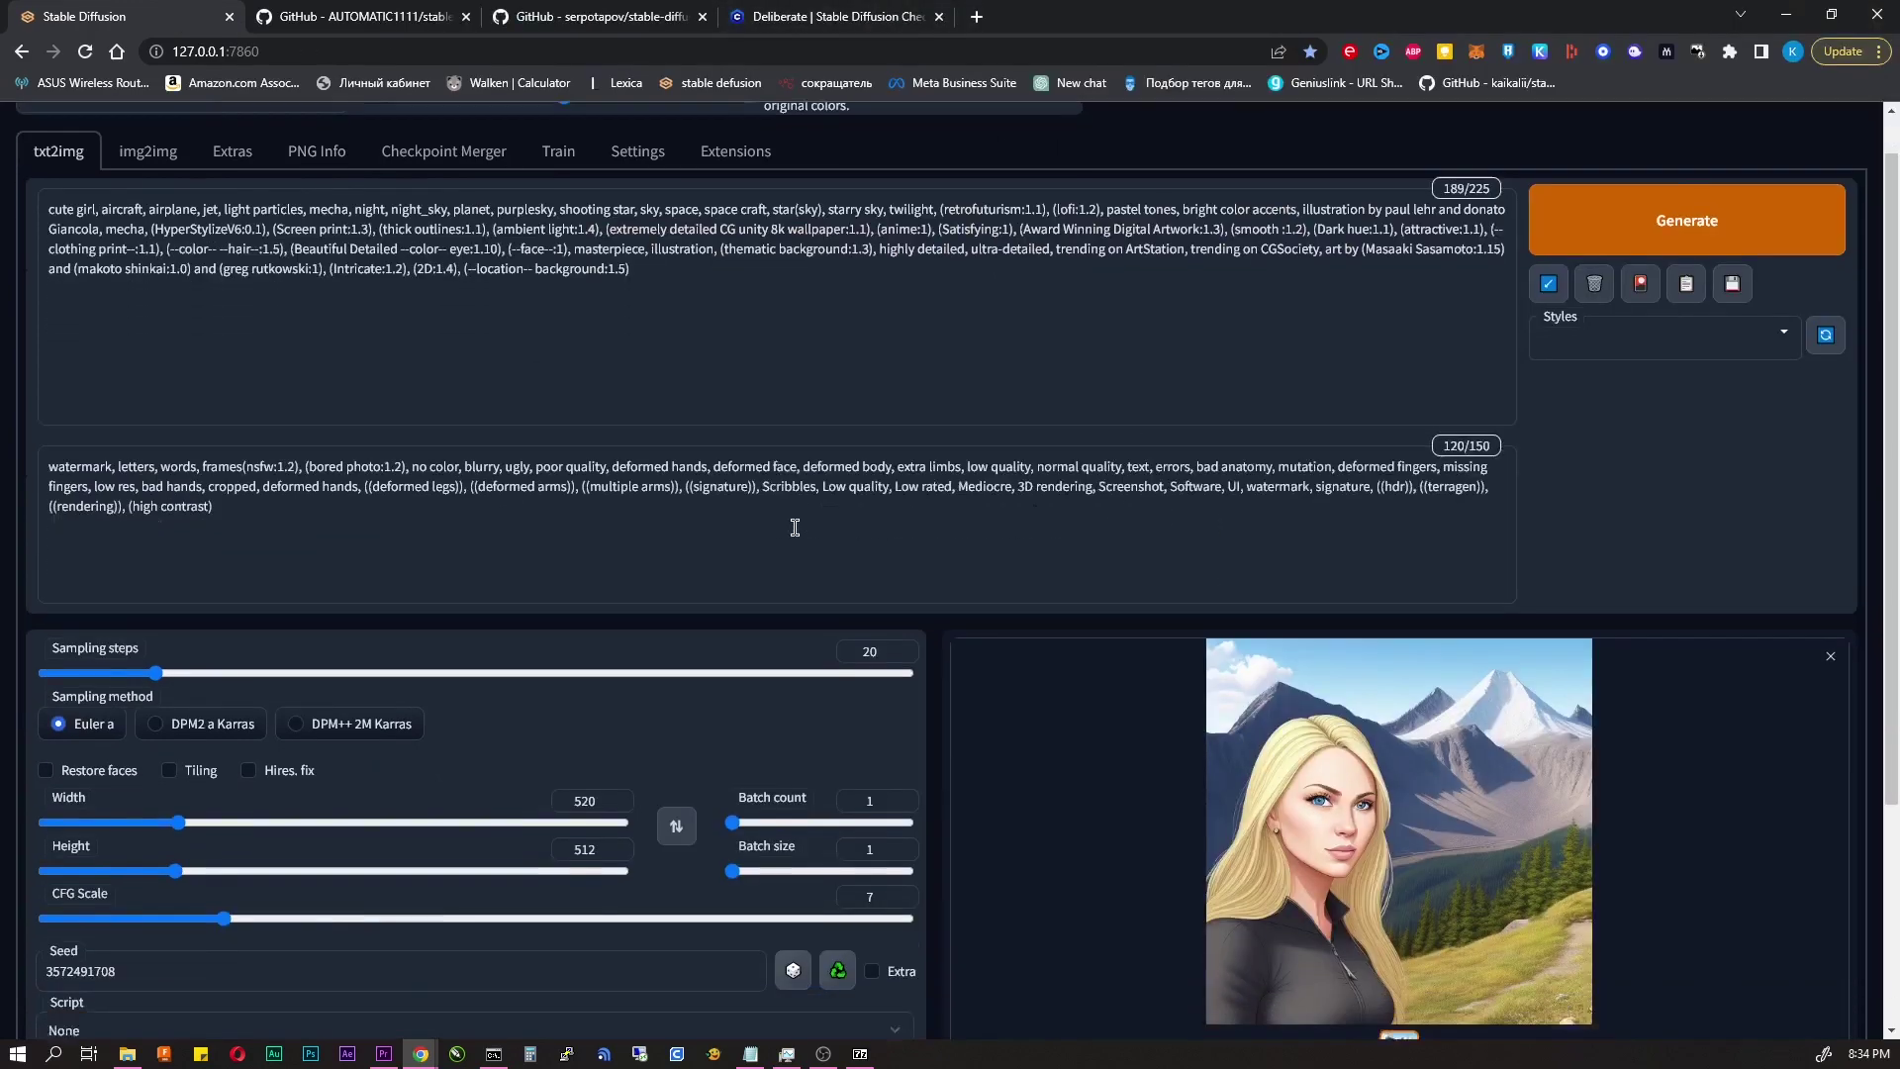
scroll(1124, 535, up, 3)
click(1752, 274)
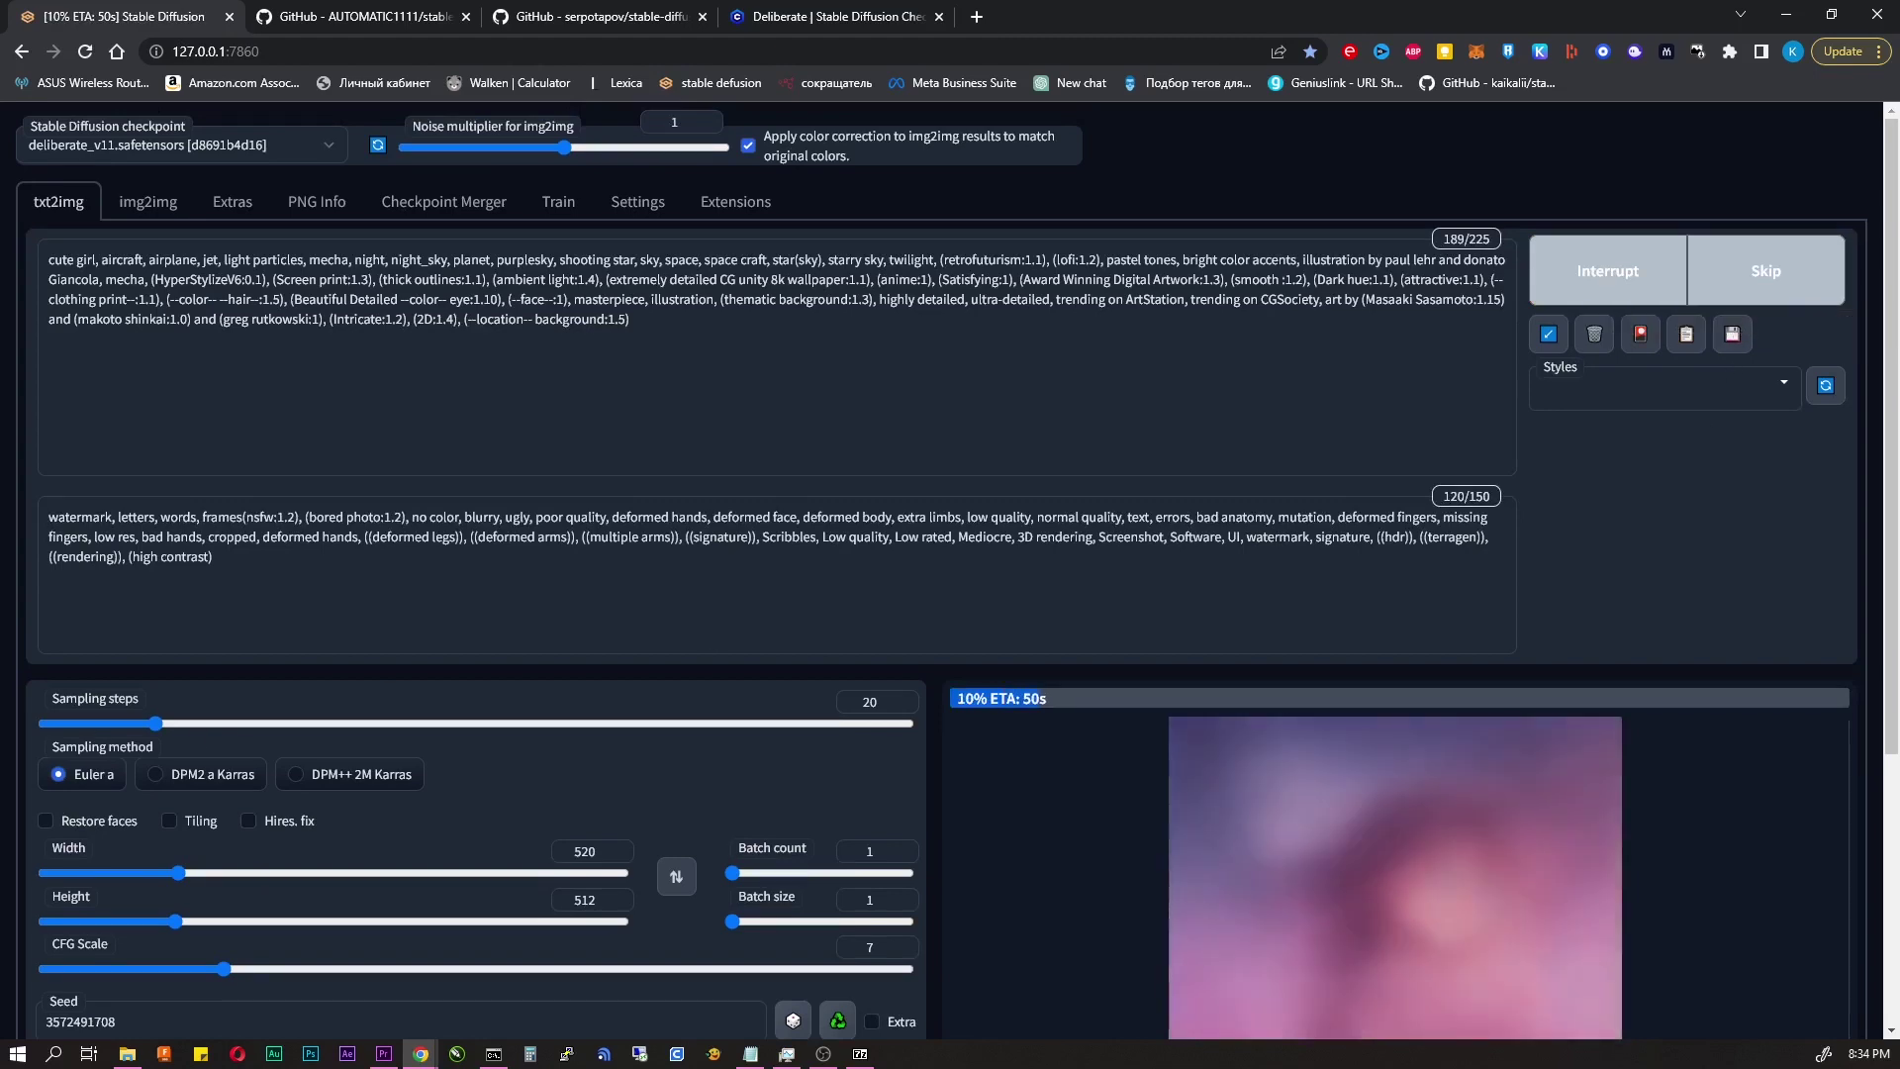
scroll(977, 627, down, 4)
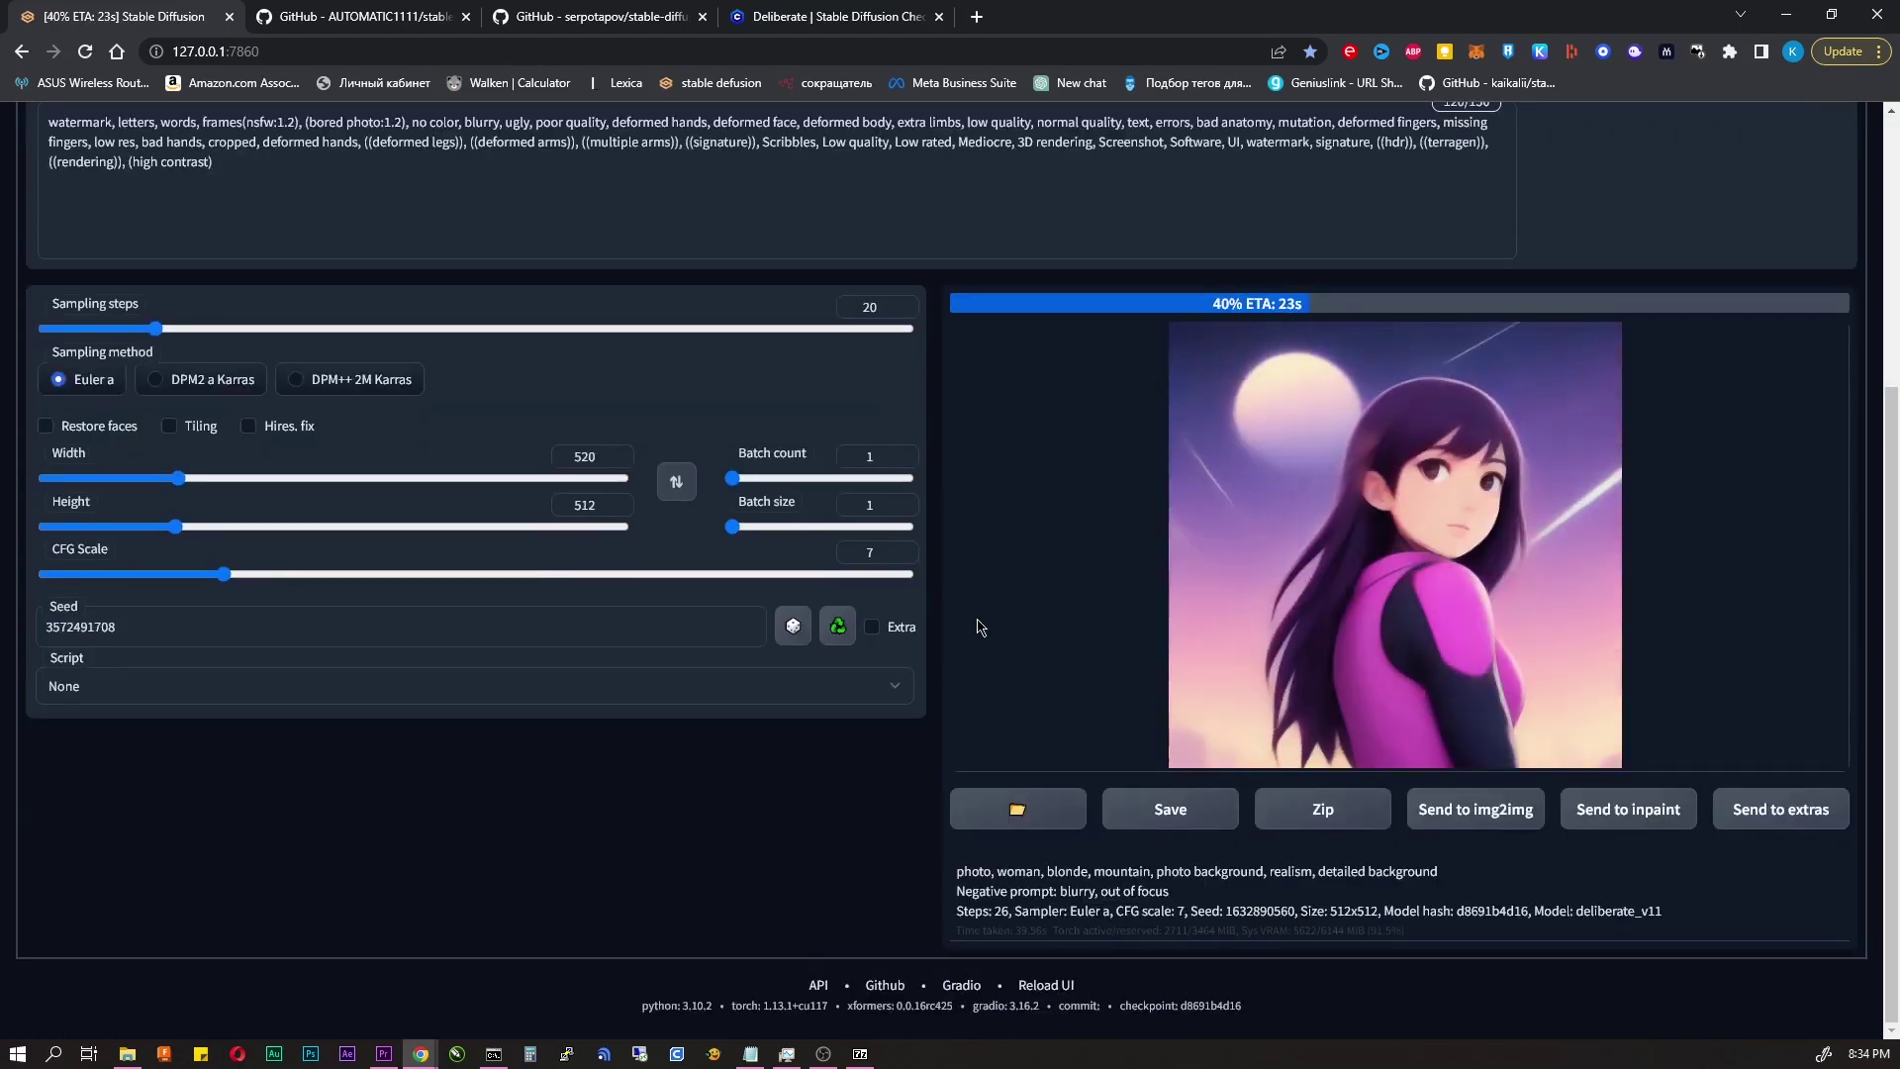